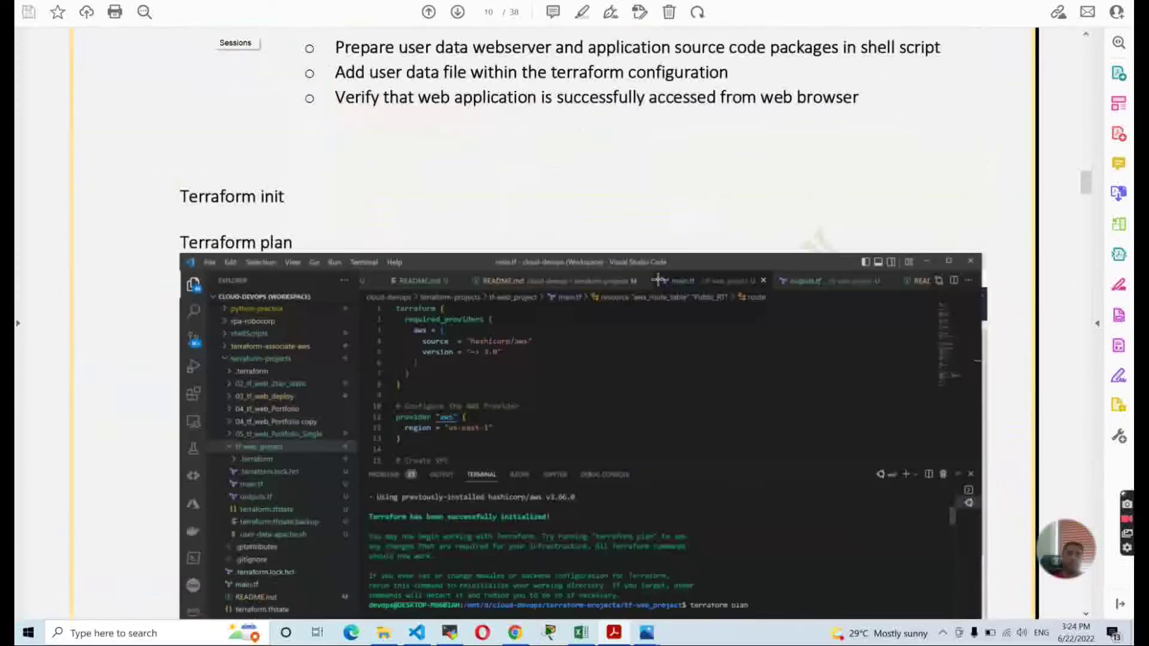
Scroll the EBS disaster recovery PDF to page 10's Terraform init and plan steps.
scroll(662, 288, "down", 15)
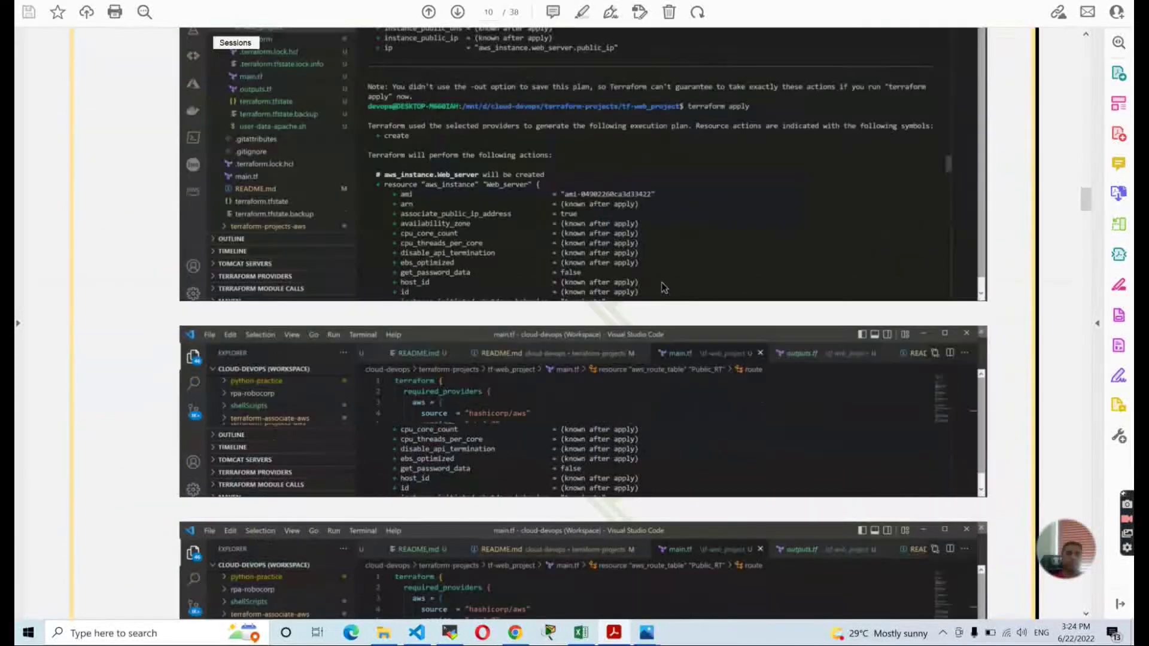
scroll(661, 287, "down", 15)
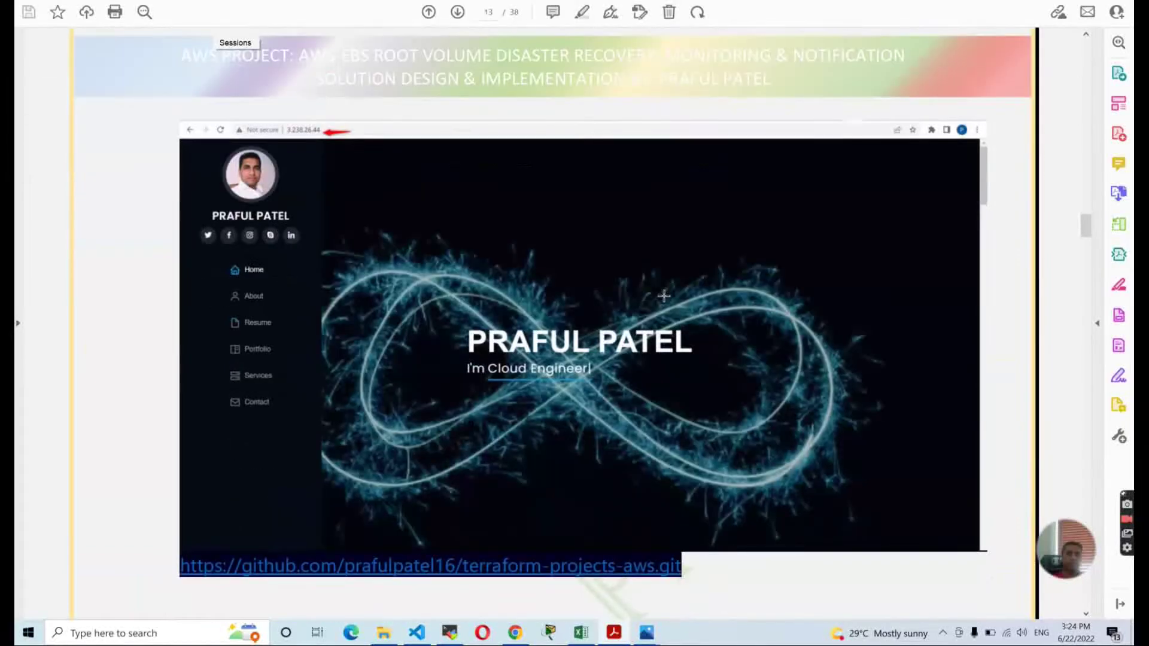
scroll(663, 295, "down", 2)
scroll(663, 296, "down", 12)
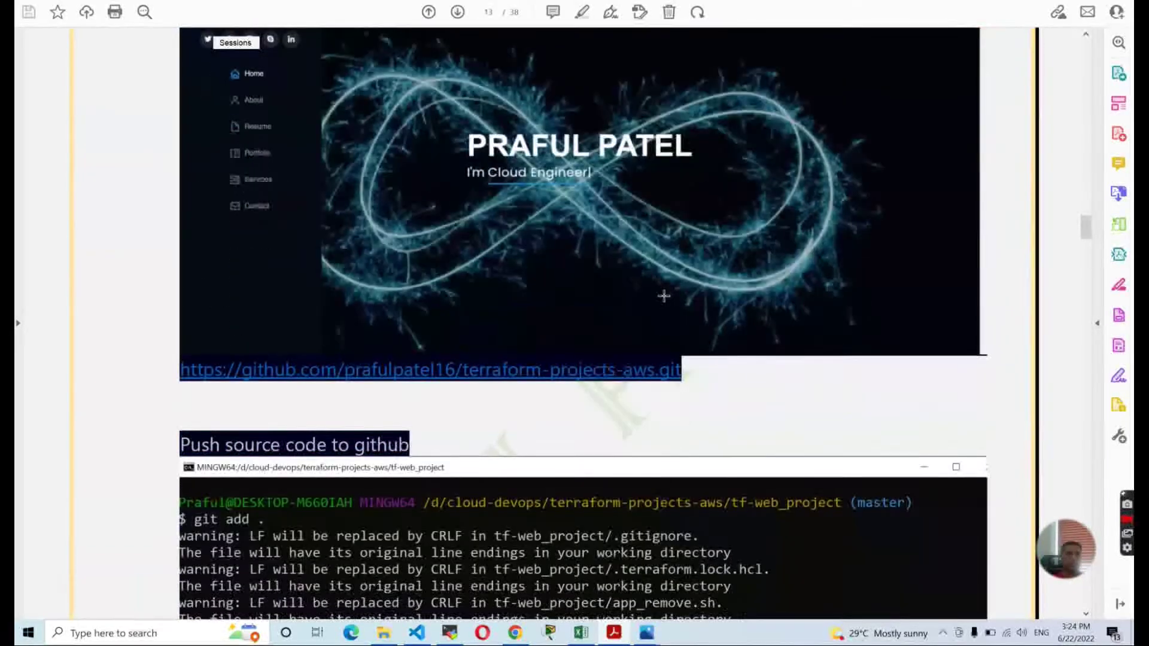
scroll(664, 295, "down", 20)
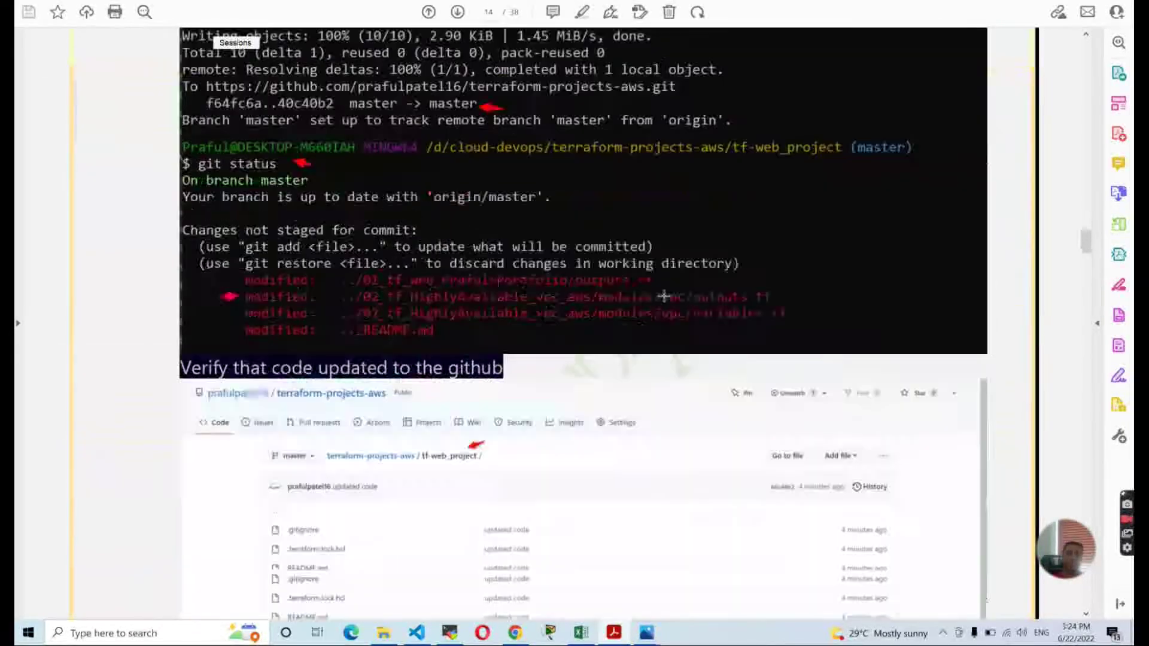
scroll(664, 296, "down", 20)
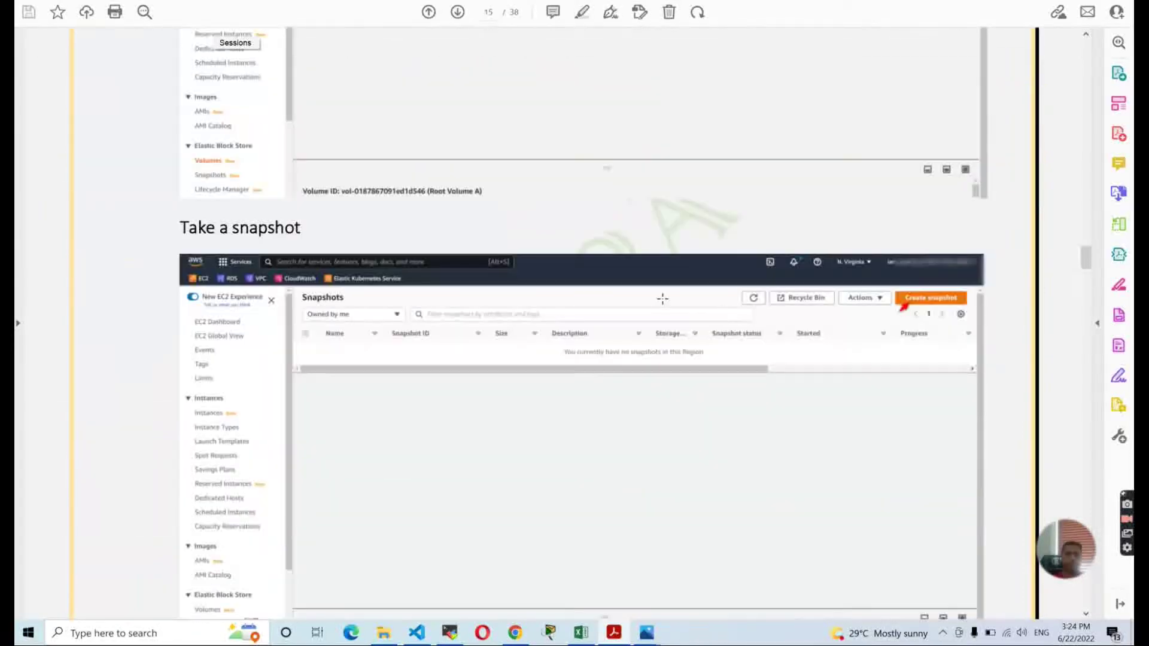
scroll(662, 298, "down", 20)
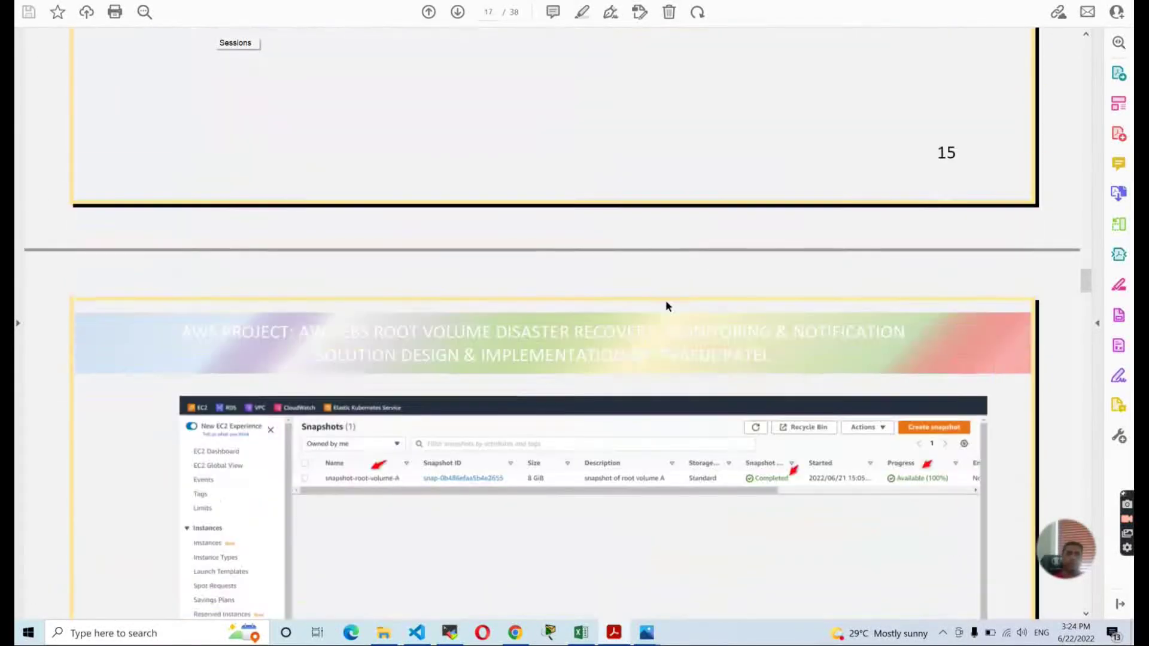
scroll(665, 308, "down", 20)
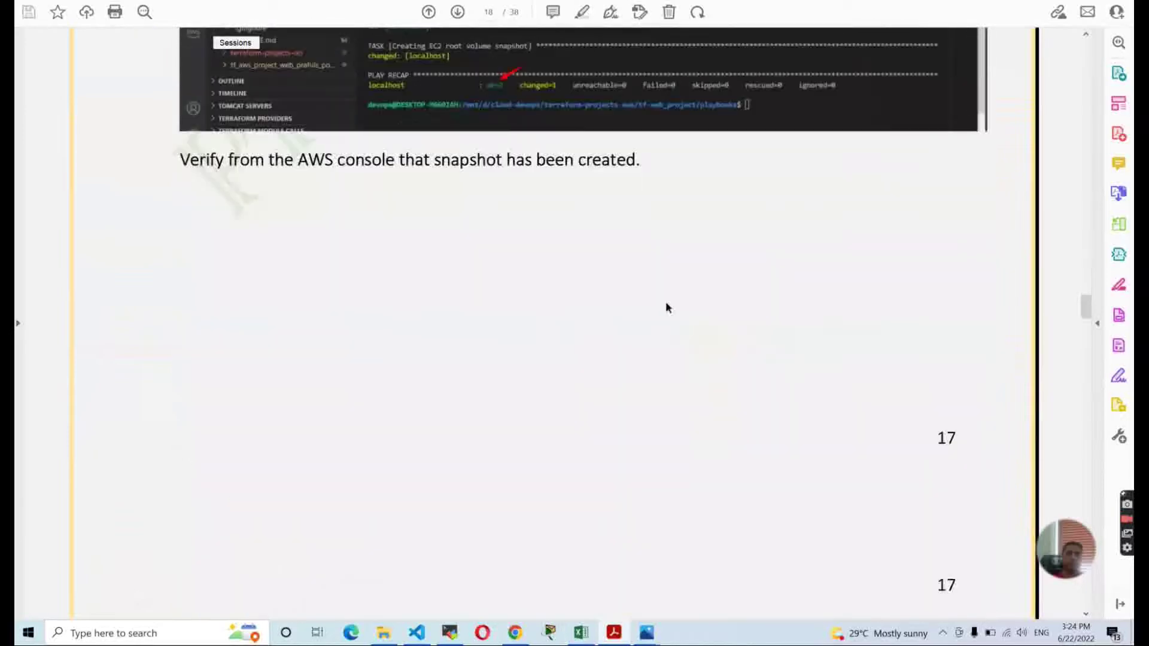
scroll(667, 308, "down", 20)
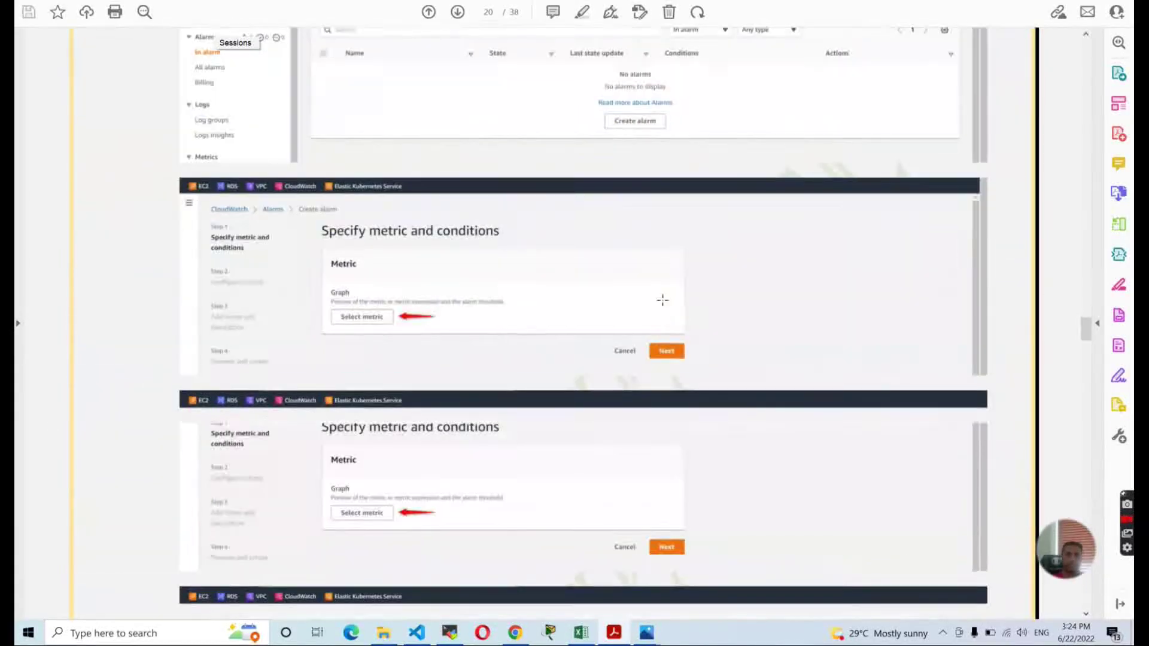
scroll(666, 305, "down", 20)
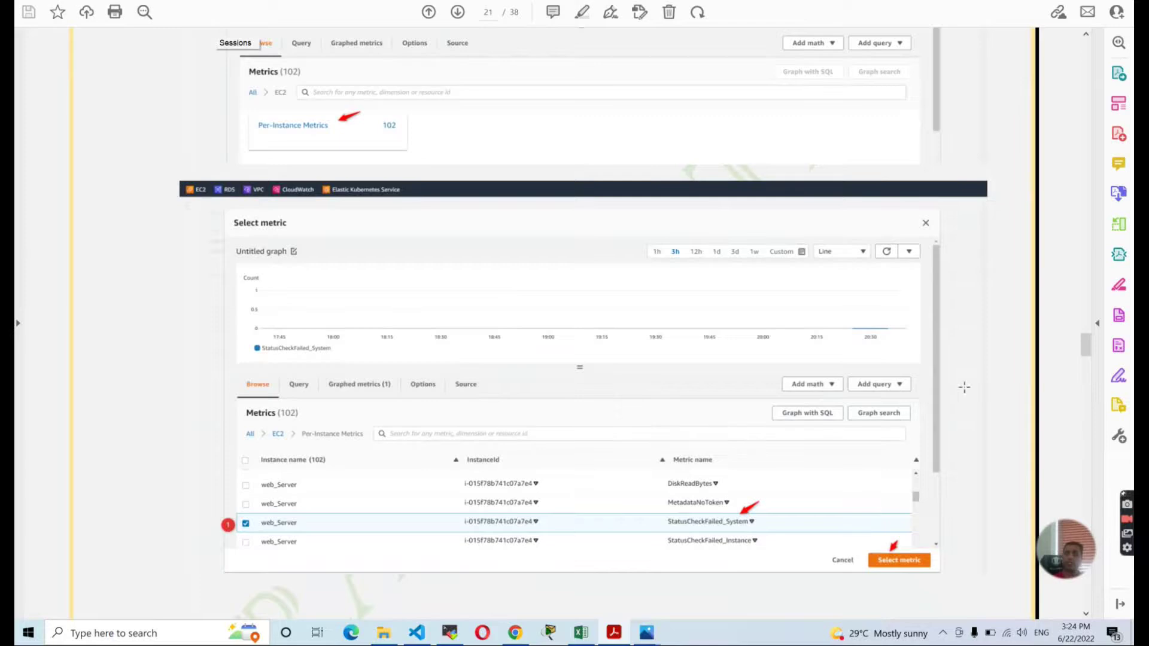
left_click_drag(1085, 344, 1081, 120)
scroll(644, 374, "down", 15)
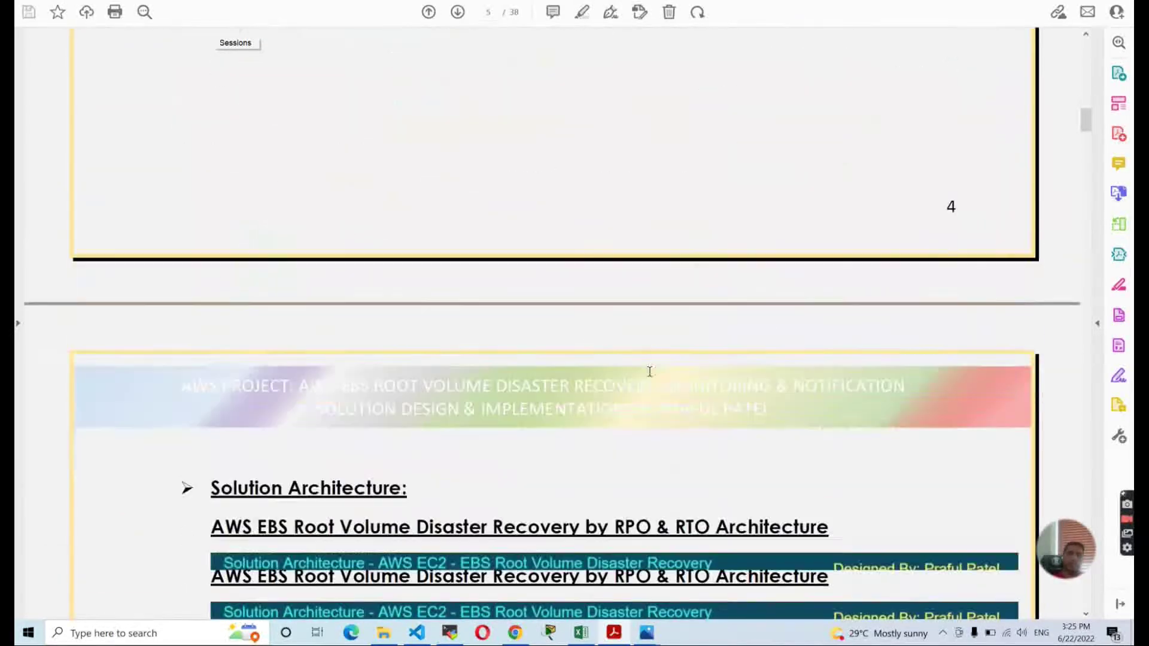
scroll(658, 341, "down", 8)
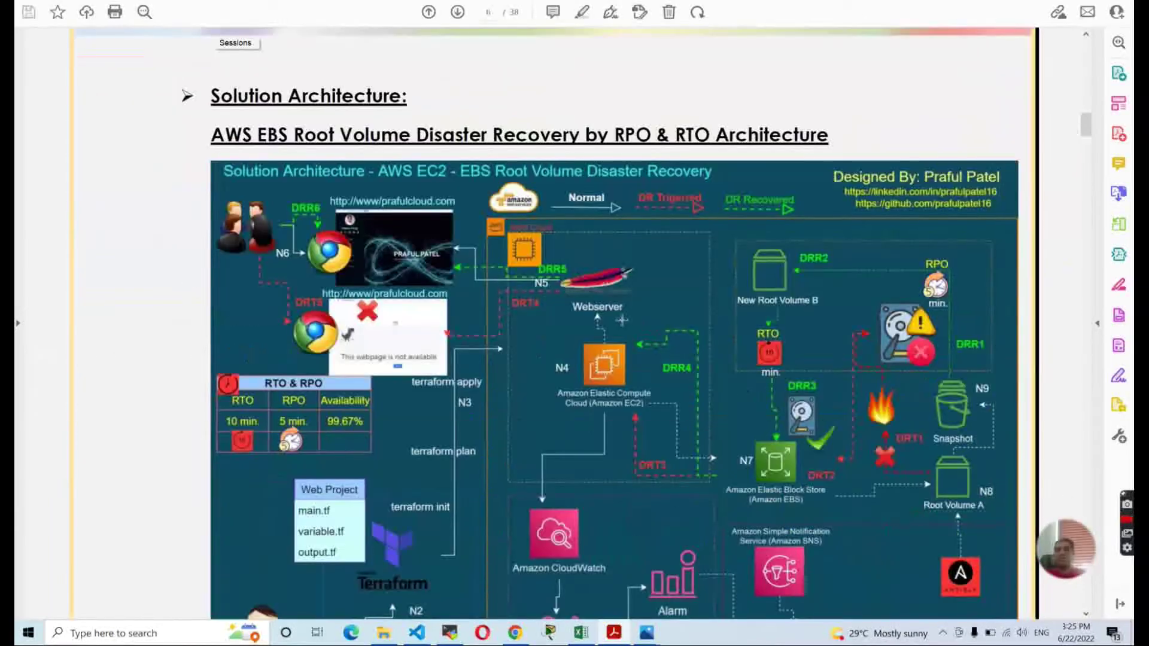
scroll(627, 328, "up", 12)
scroll(626, 328, "down", 12)
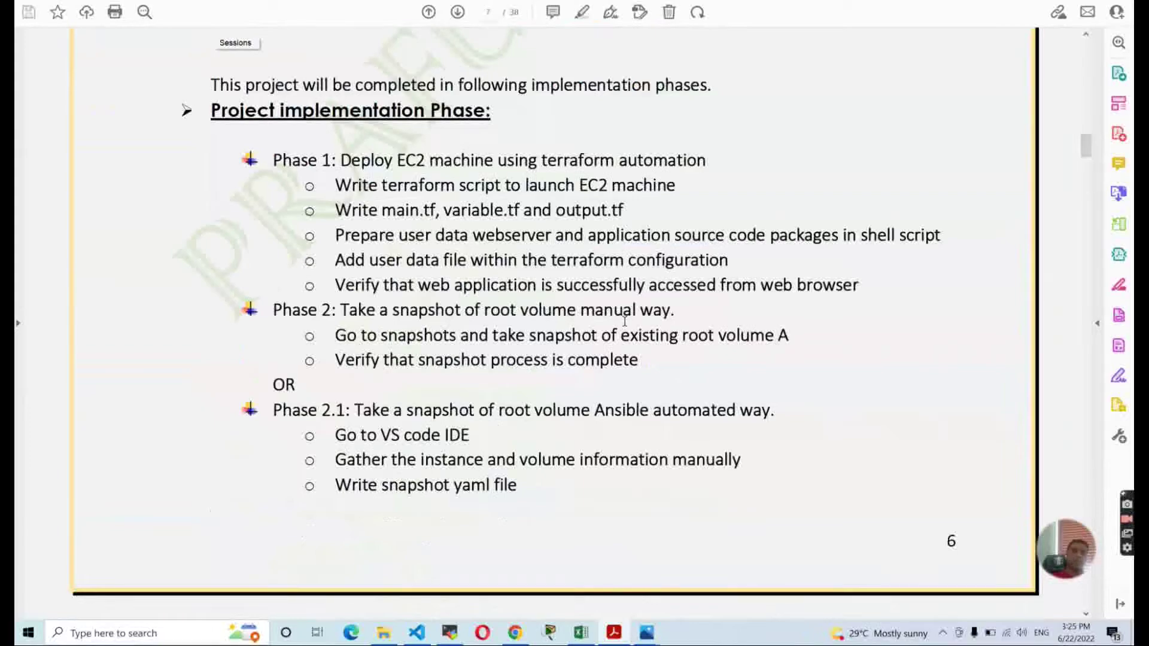
scroll(626, 322, "down", 15)
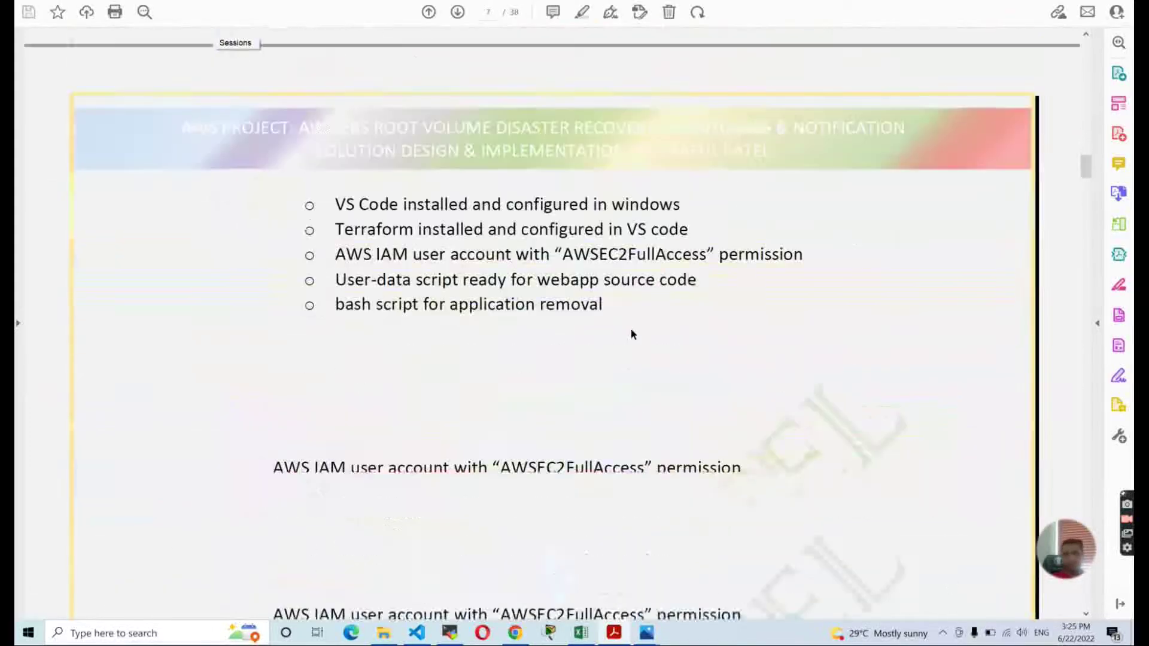
scroll(632, 334, "down", 20)
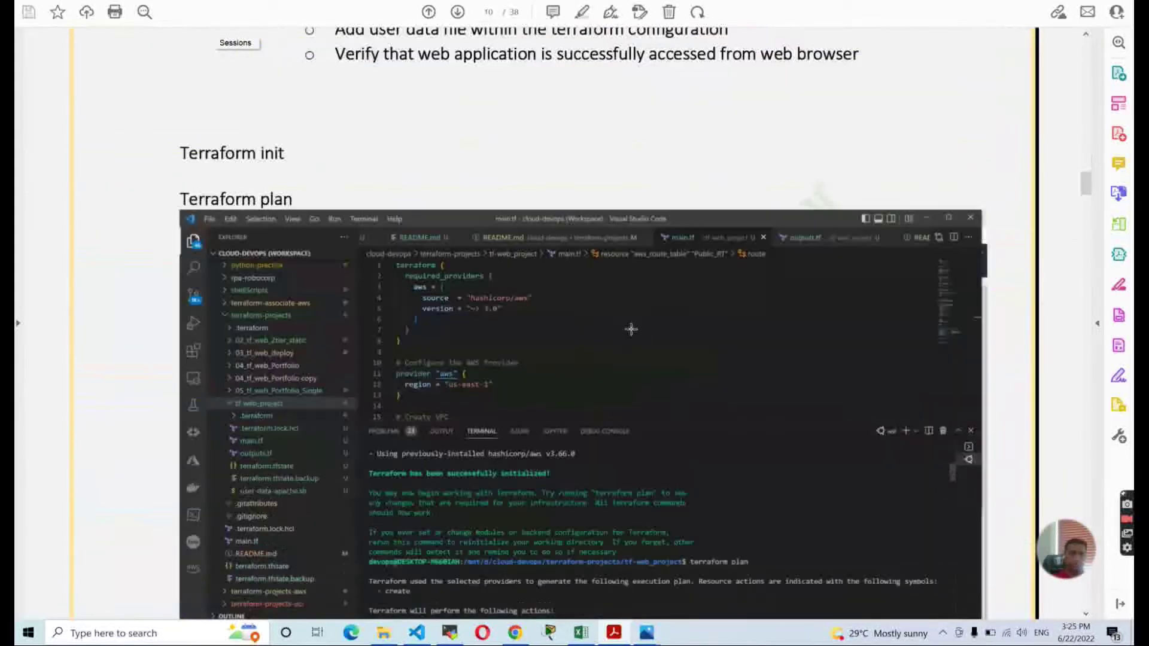
scroll(634, 332, "down", 5)
scroll(631, 329, "up", 3)
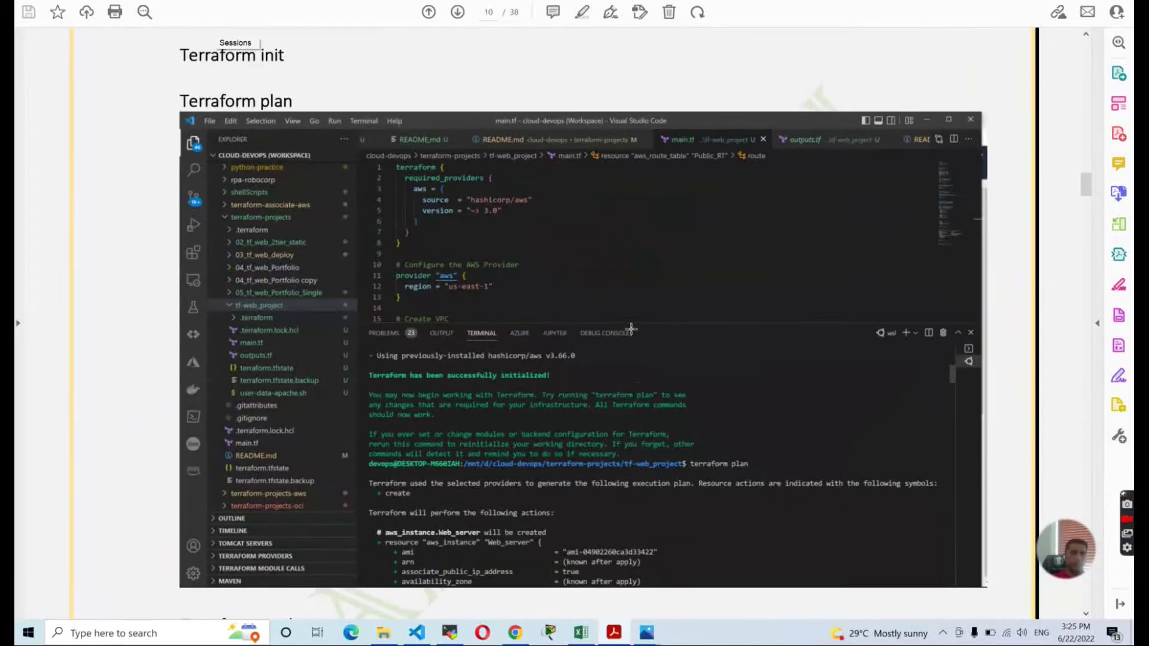
scroll(631, 328, "up", 4)
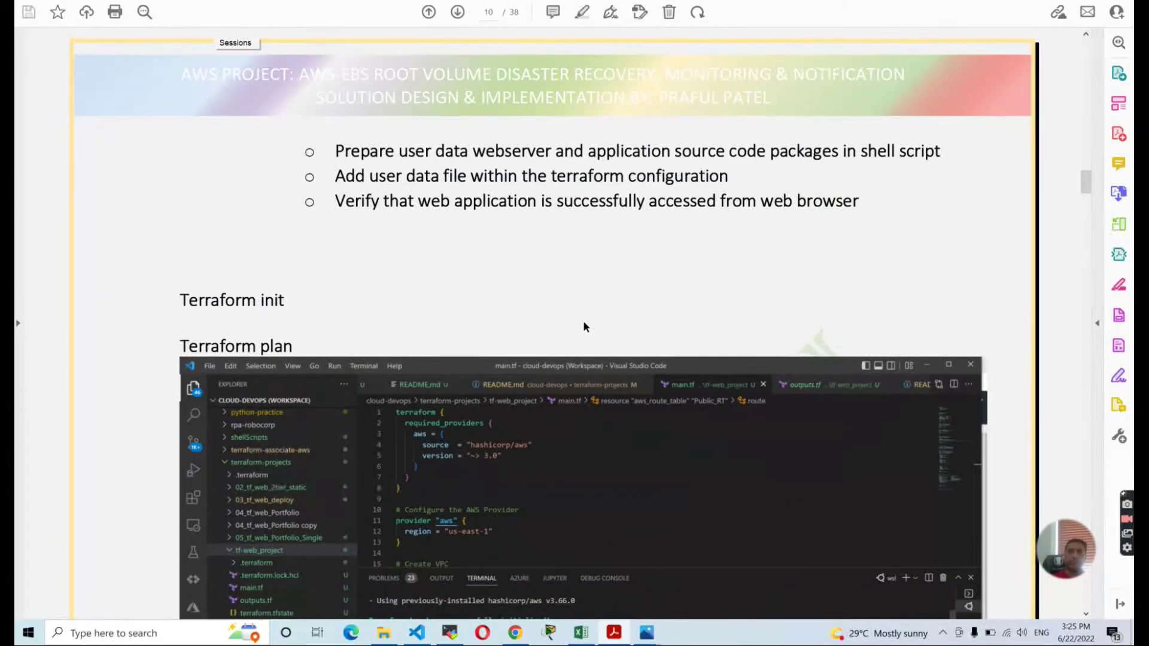
Run ls -la in the VS Code terminal to list tf-web_project files, then switch to the AWS console.
key("alt+Tab")
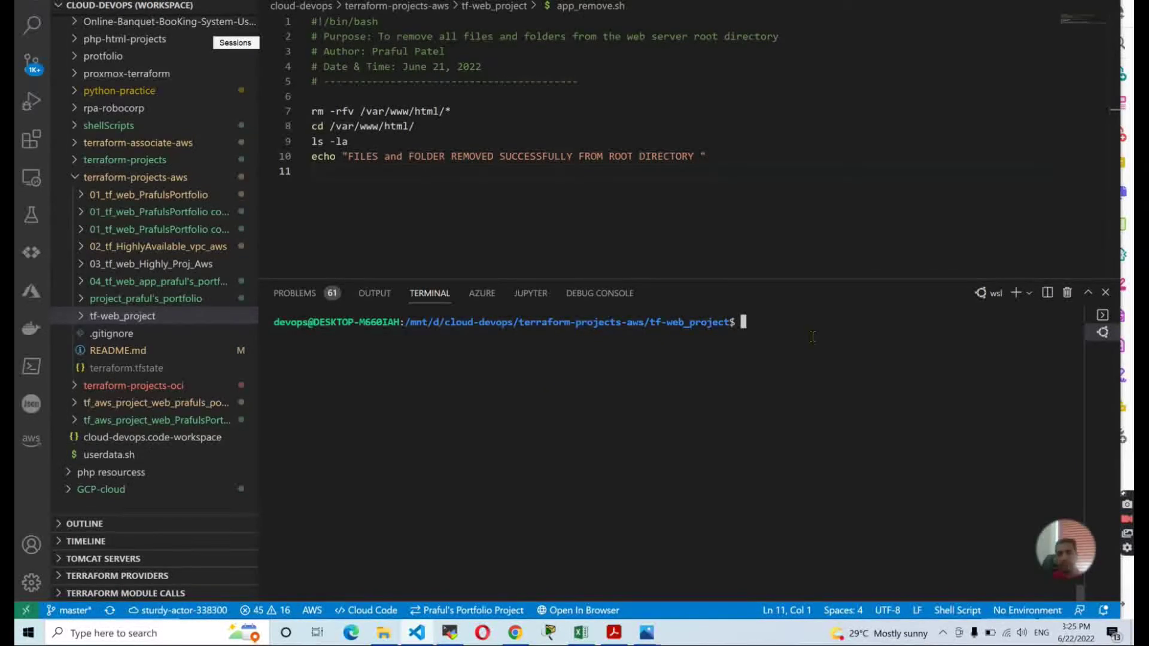
type("ls ")
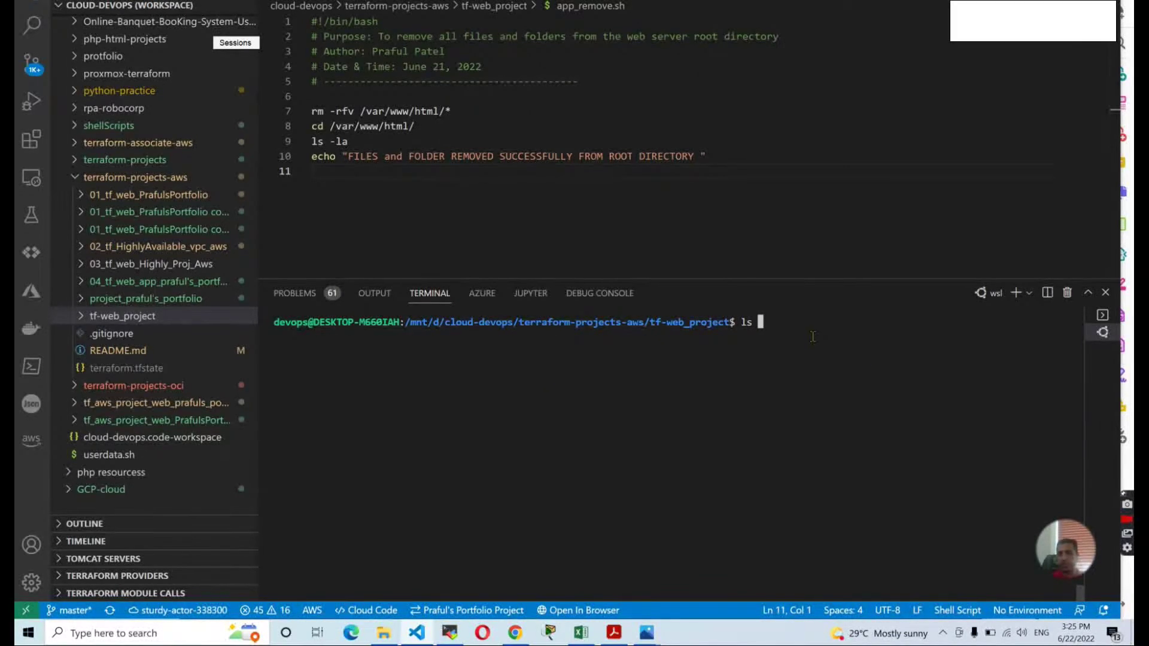
type("-la")
key("Return")
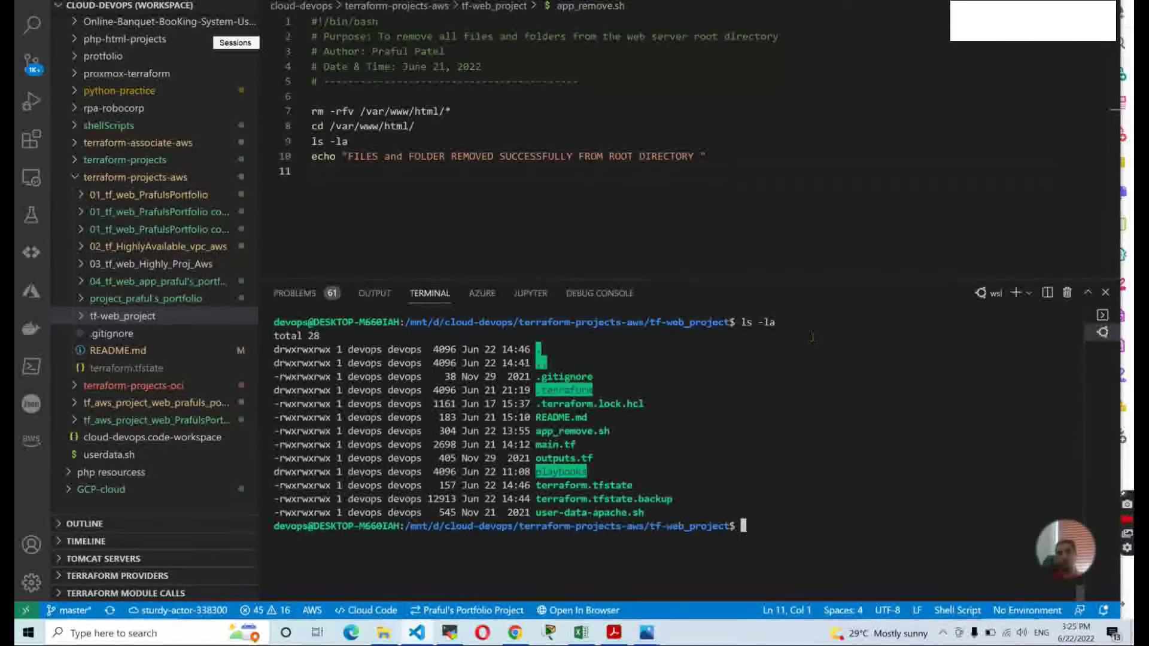
key("alt+Tab")
key("alt+Tab")
key("alt+Tab")
key("alt+Tab")
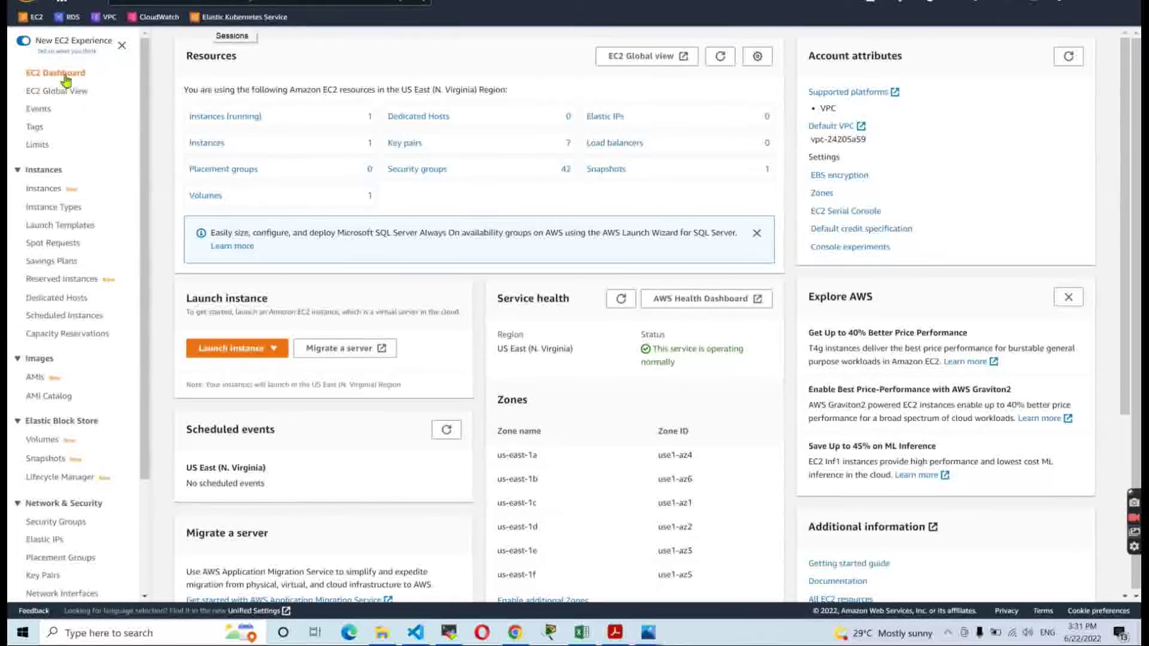
Show all EC2 instances to confirm web_Server is terminated, then return to VS Code.
left_click(210, 116)
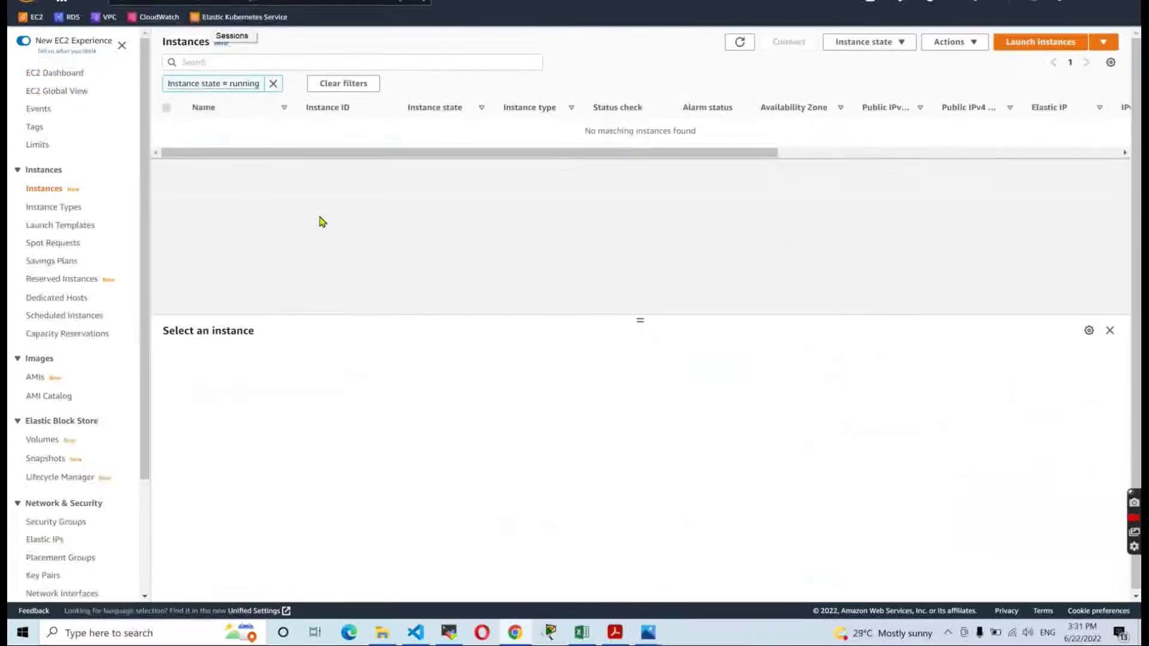
left_click(272, 84)
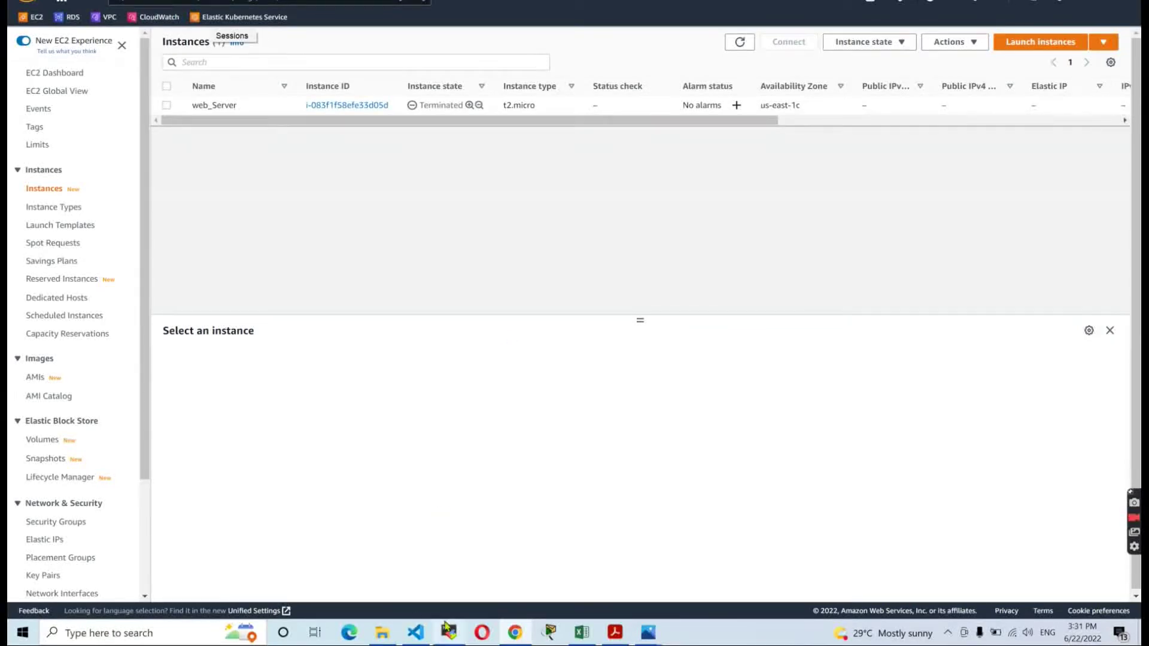
left_click(416, 632)
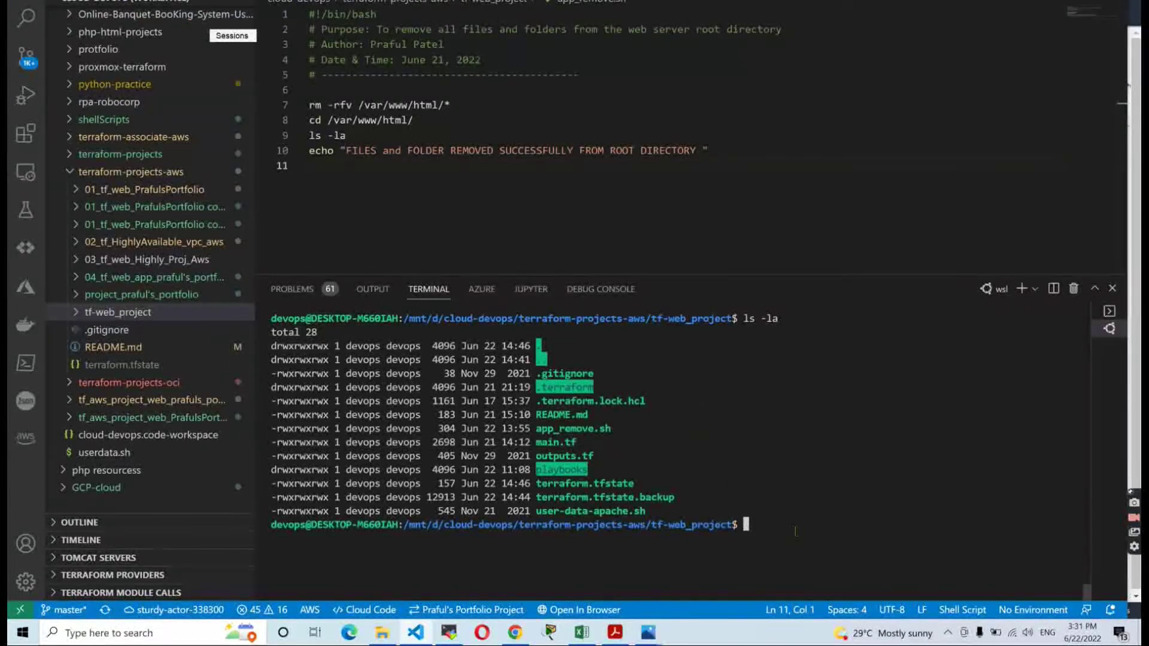
Run terraform init and terraform plan, which proposes 7 to add, 0 to change, 0 to destroy.
key("alt+Tab")
key("alt+Tab")
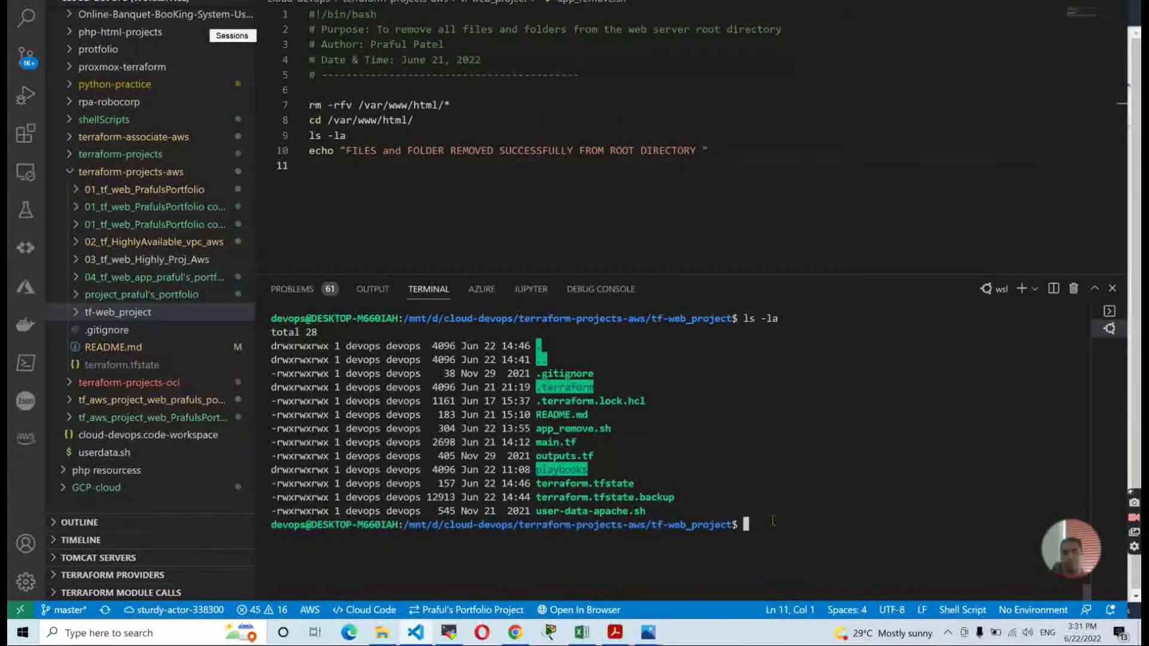
type("terraform init")
key("Return")
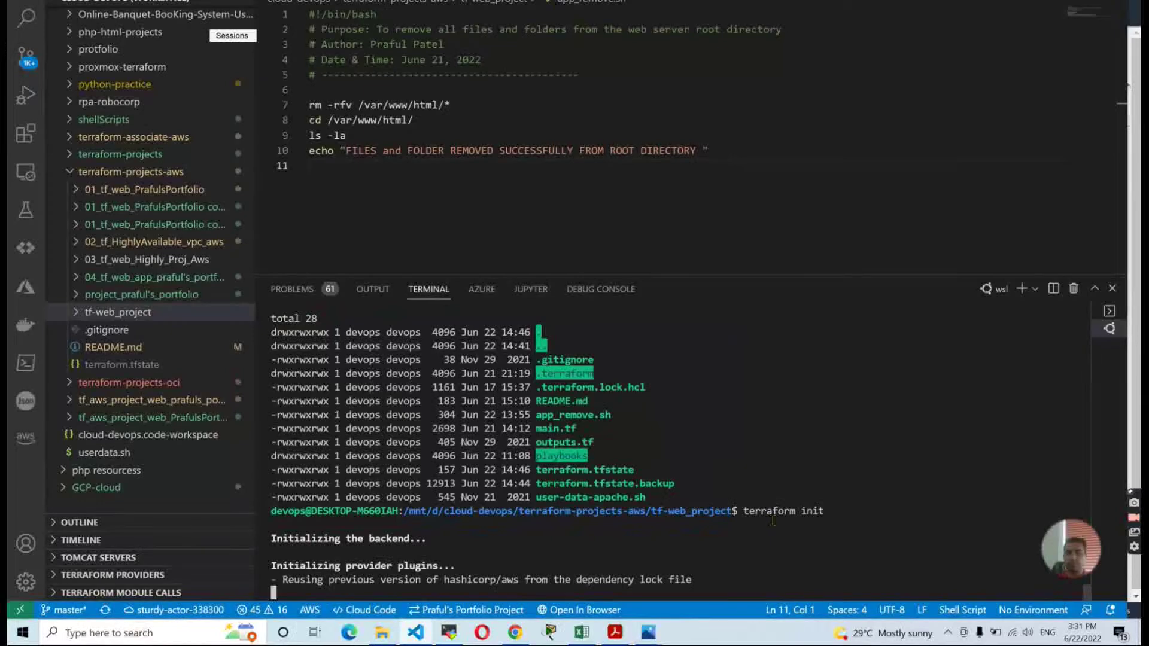
type("terraform plan")
key("Return")
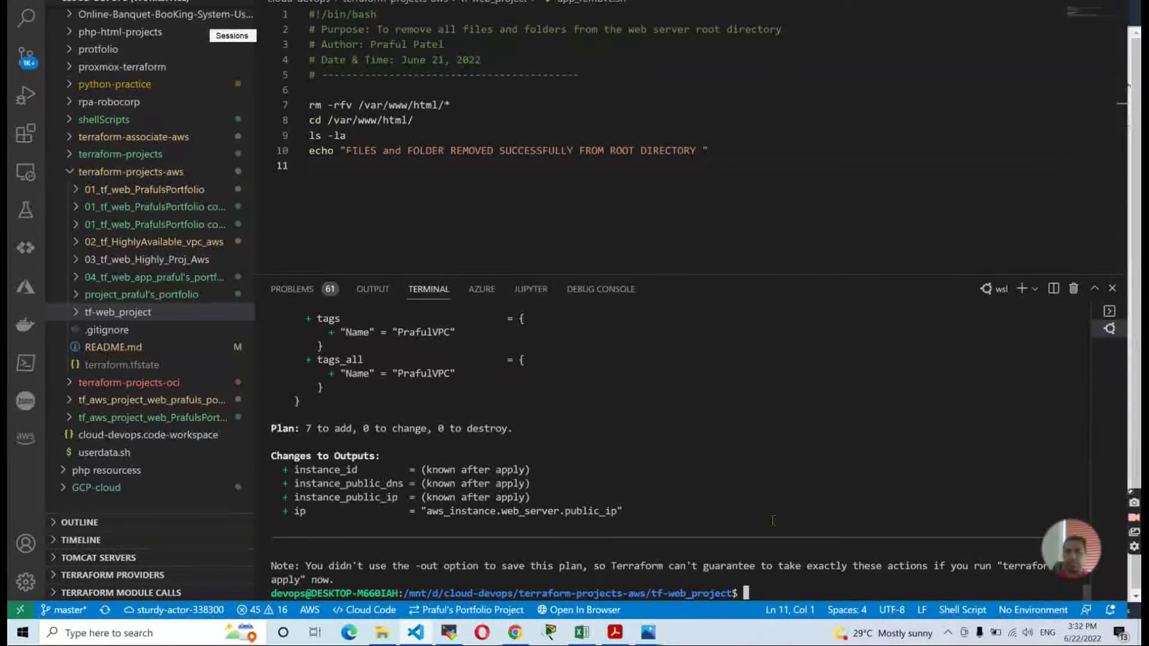
Try terraform apply with two mistyped auto-approve flags, both rejected.
type("terraf")
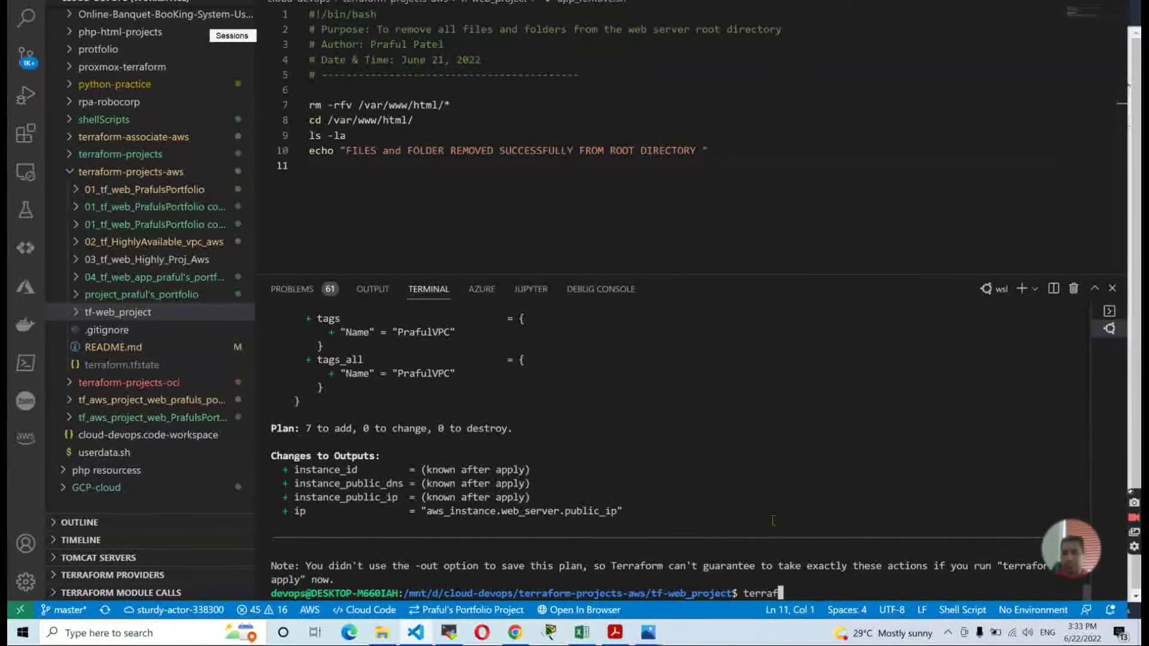
type("orm apply")
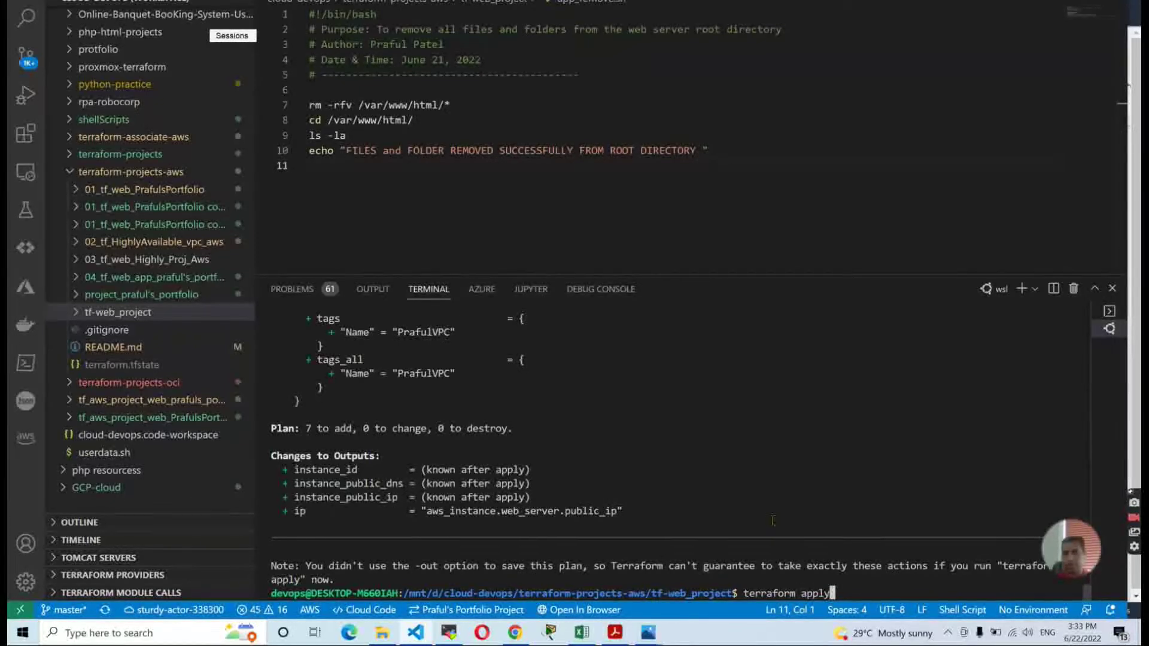
type(" -a-")
key("BackSpace")
key("BackSpace")
type("-auto-remove")
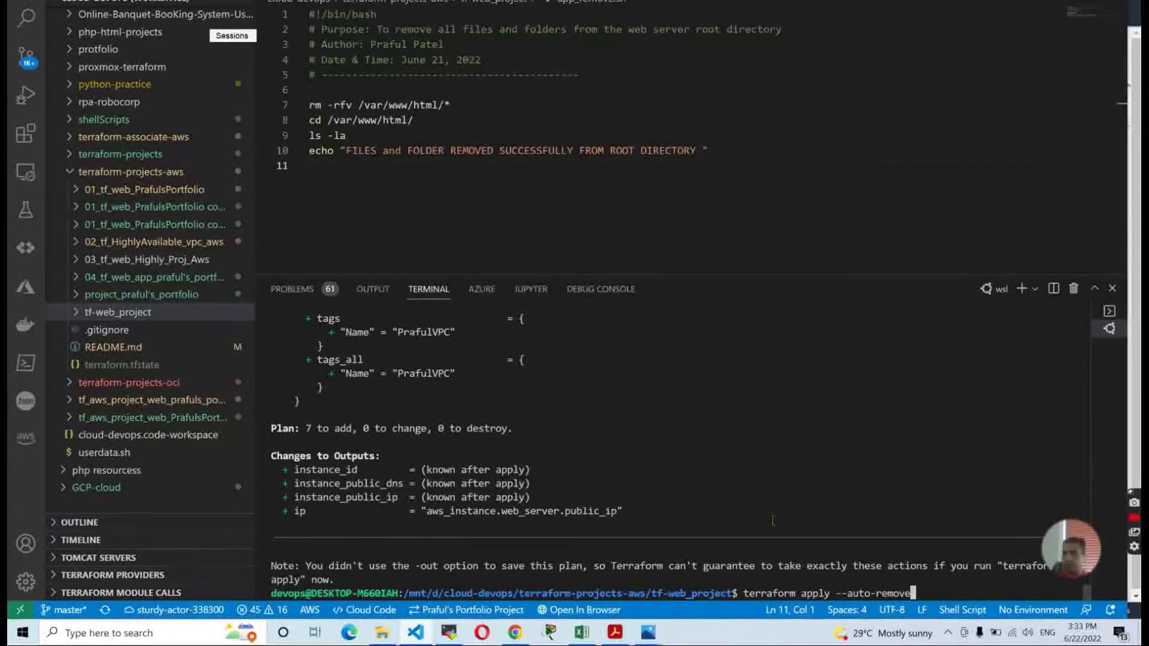
key("BackSpace")
key("BackSpace")
key("BackSpace")
key("BackSpace")
key("BackSpace")
key("BackSpace")
type("appl")
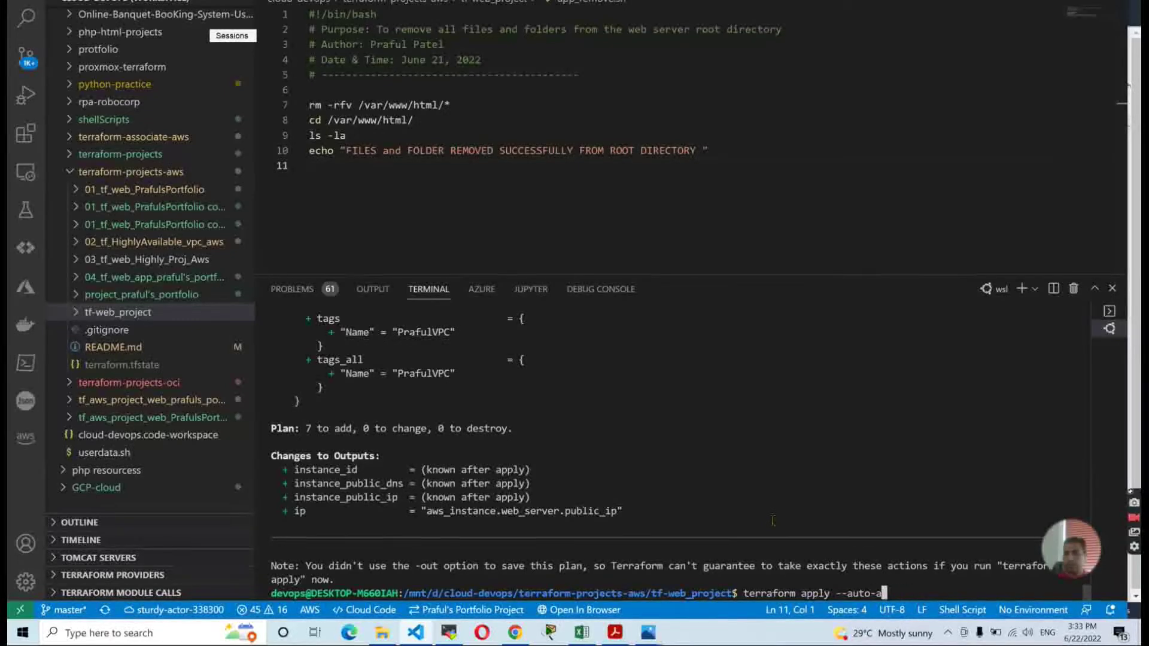
type("y")
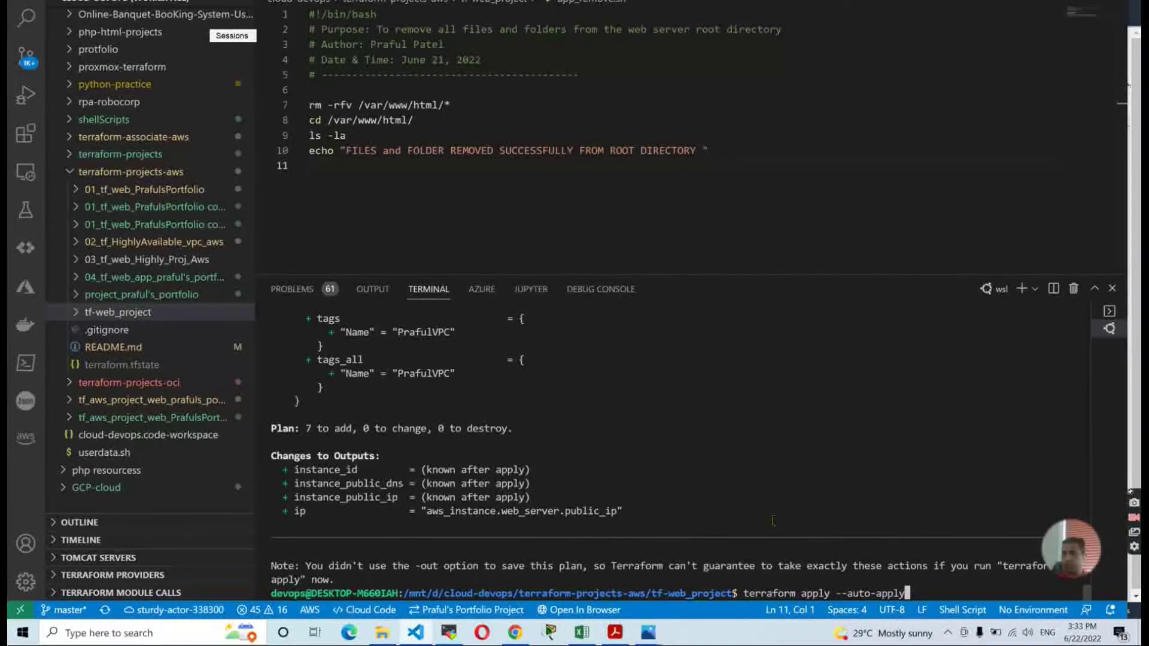
key("Return")
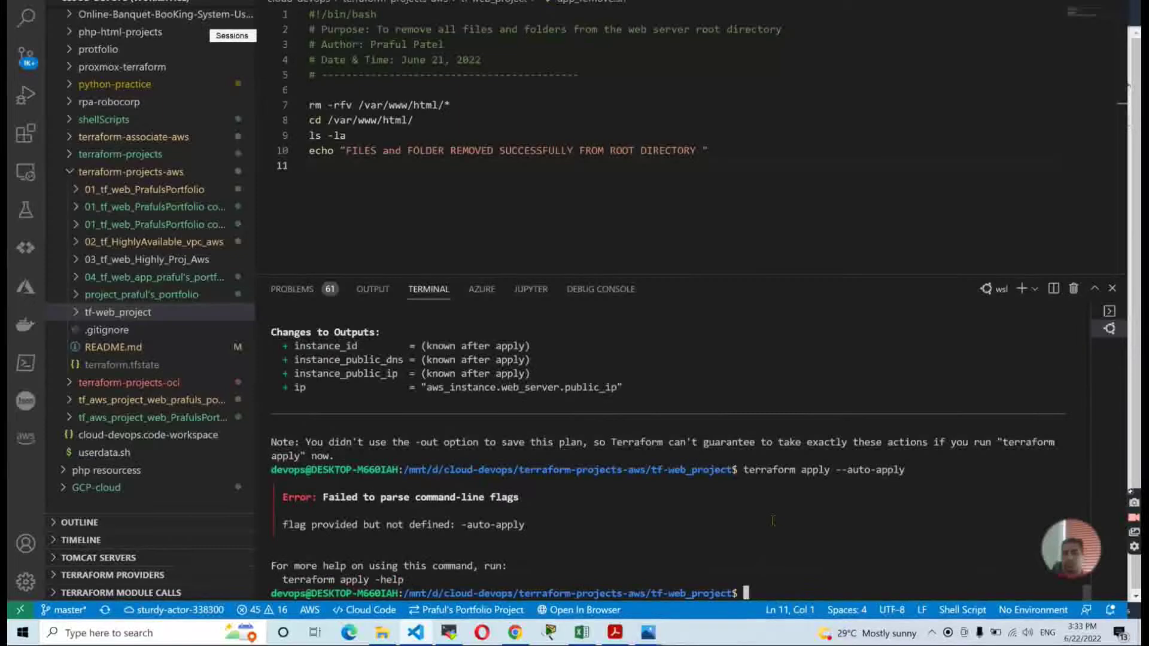
key("Up")
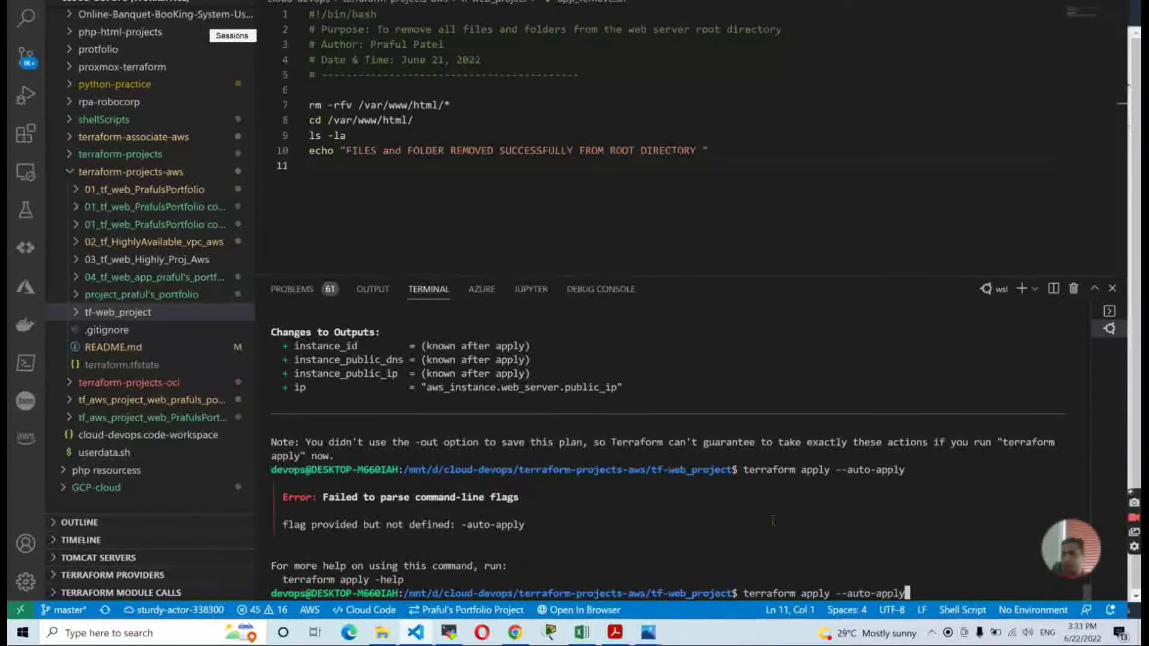
key("BackSpace")
key("BackSpace")
key("BackSpace")
key("BackSpace")
key("BackSpace")
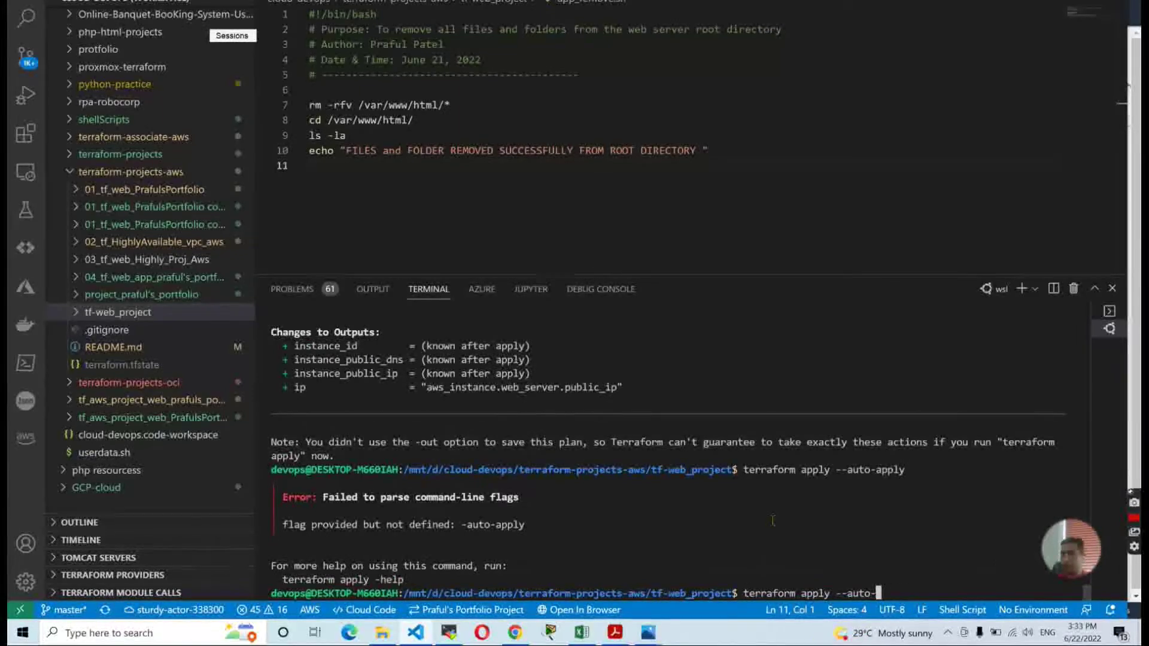
type("provision")
key("Return")
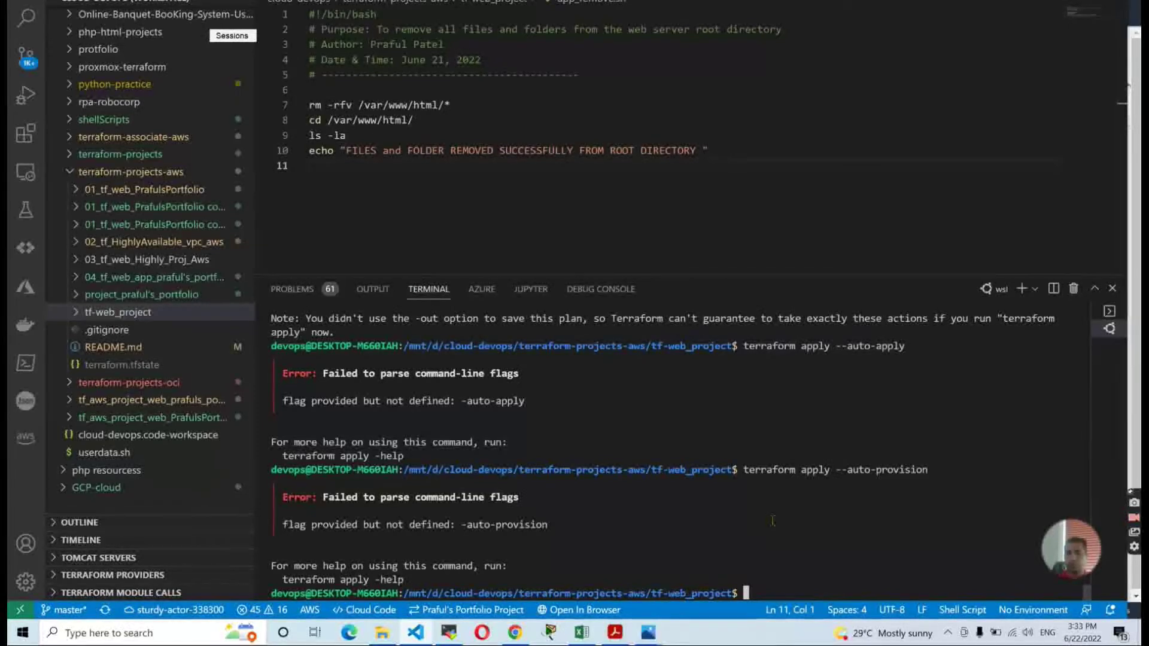
Clear the terminal and run terraform apply --auto-approve.
type("clear")
key("Return")
type("t")
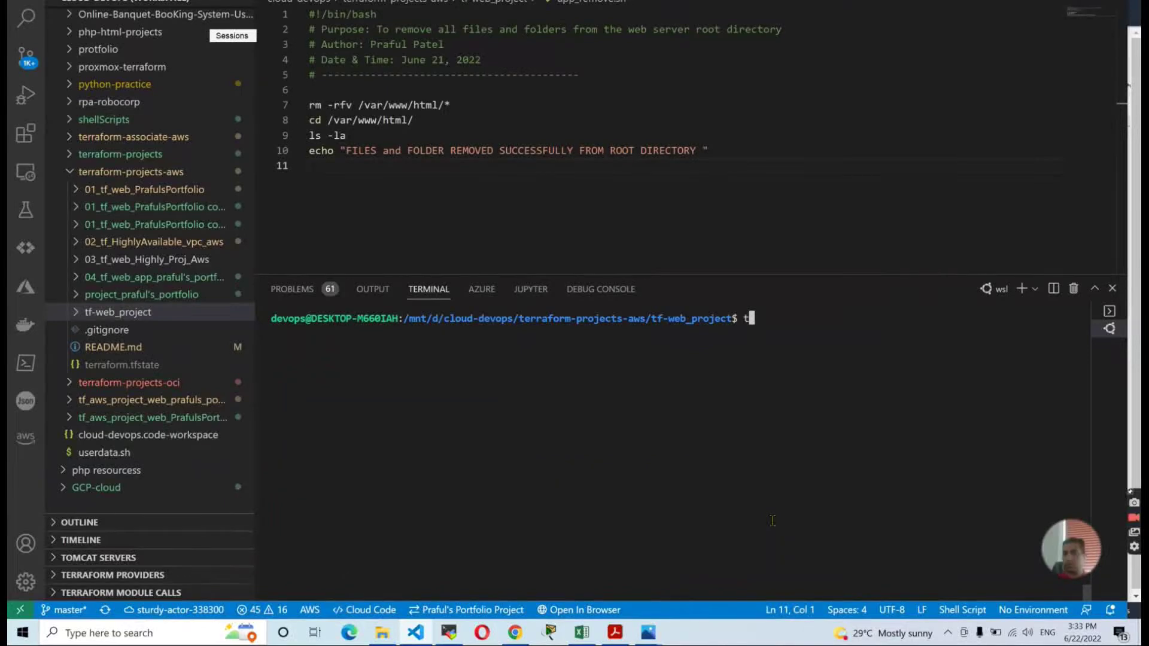
type("erraform apply --auto")
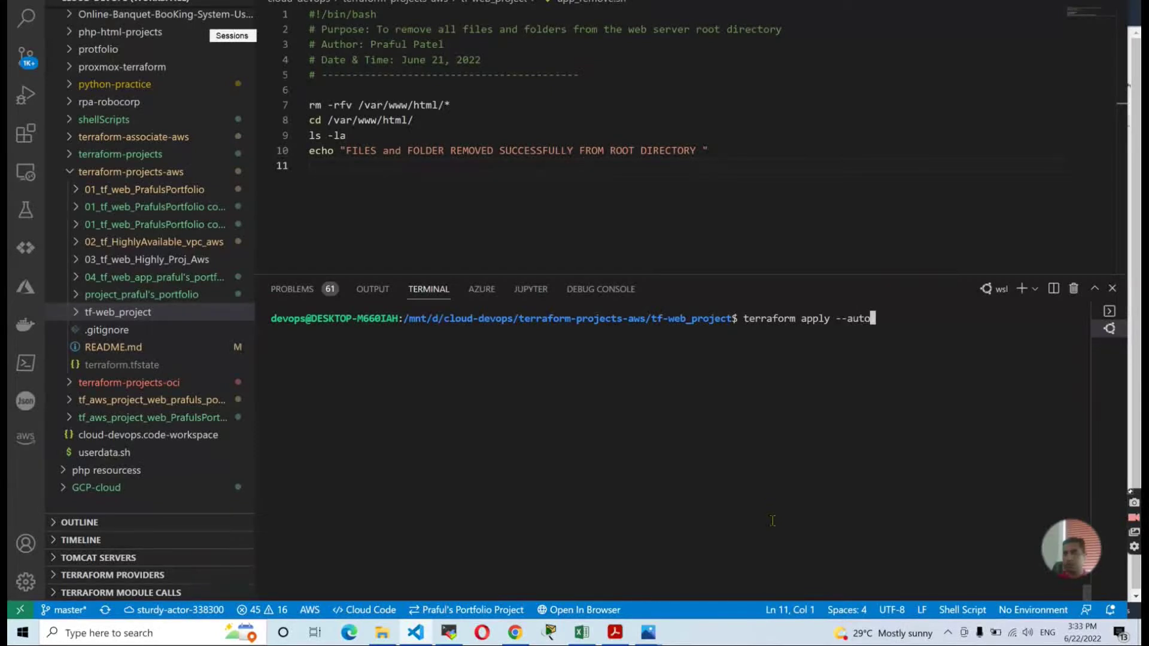
type("-approved")
key("BackSpace")
key("Return")
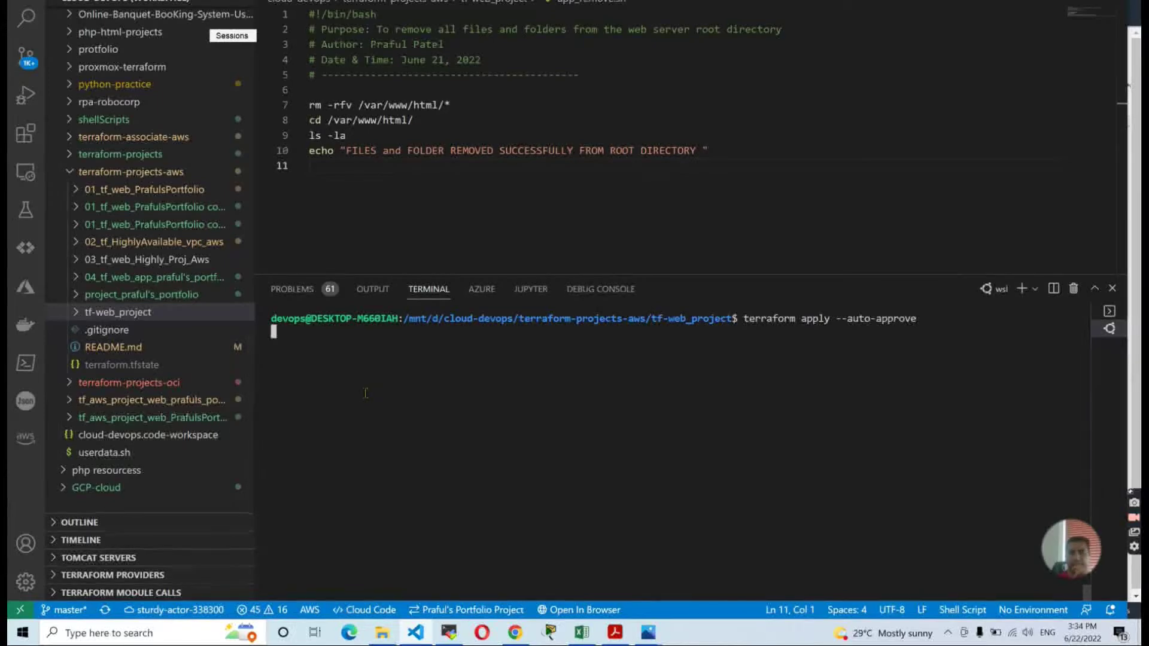
Read the guide's Terraform apply outputs and EC2 console verification pages, then return to VS Code.
left_click(618, 638)
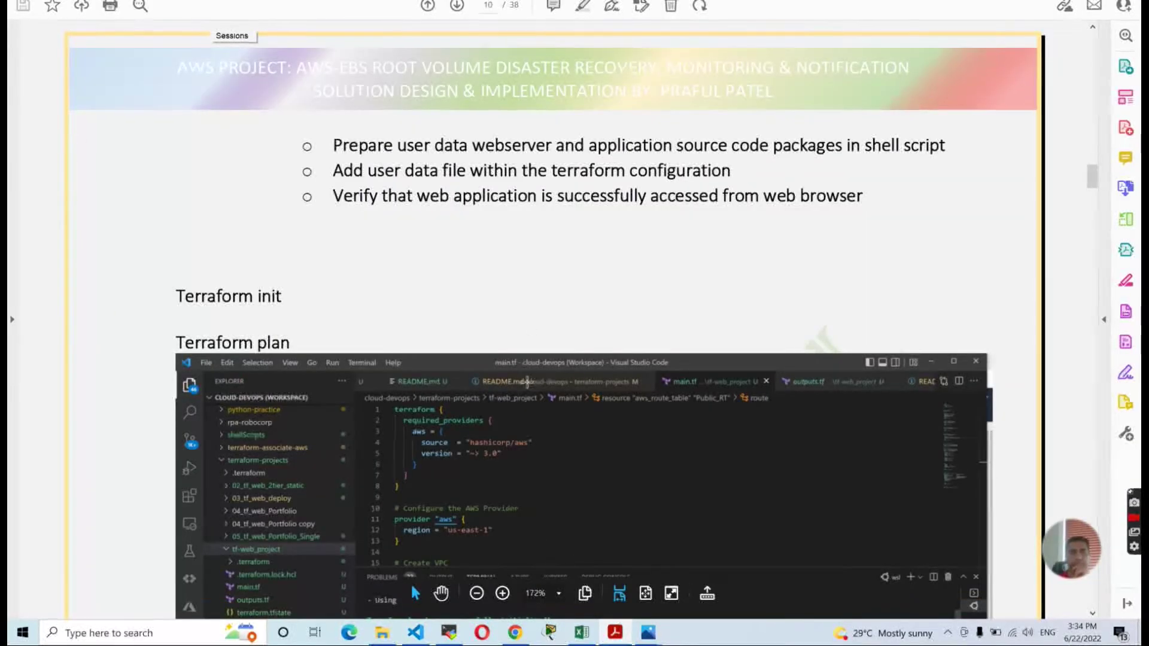
scroll(526, 381, "down", 3)
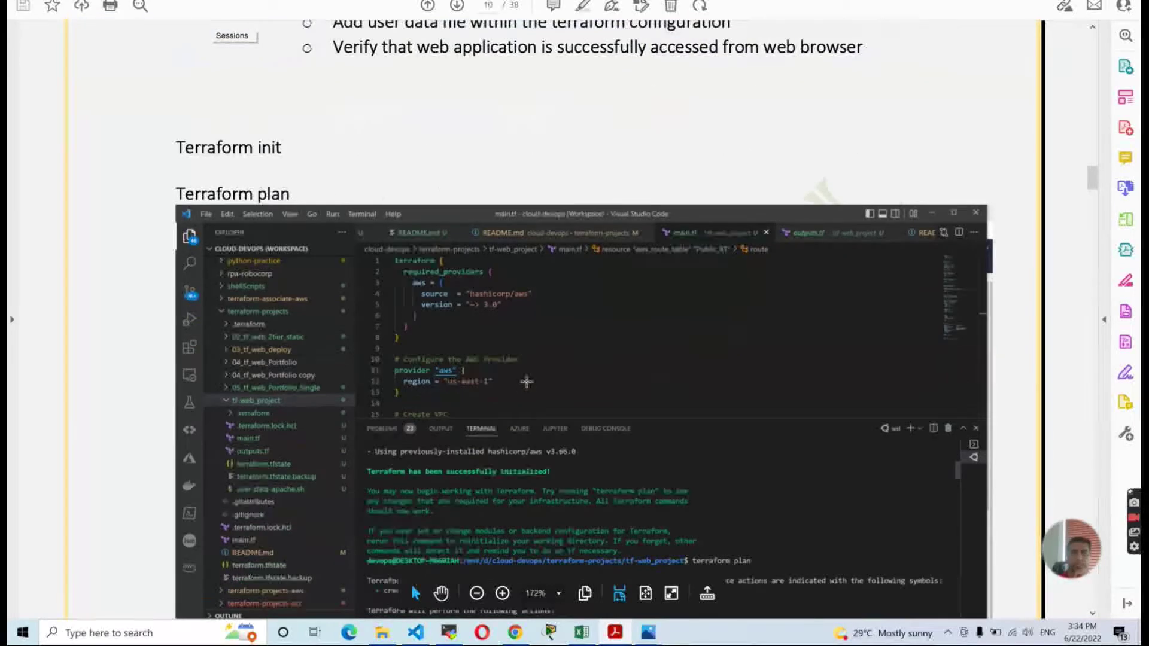
scroll(526, 382, "down", 2)
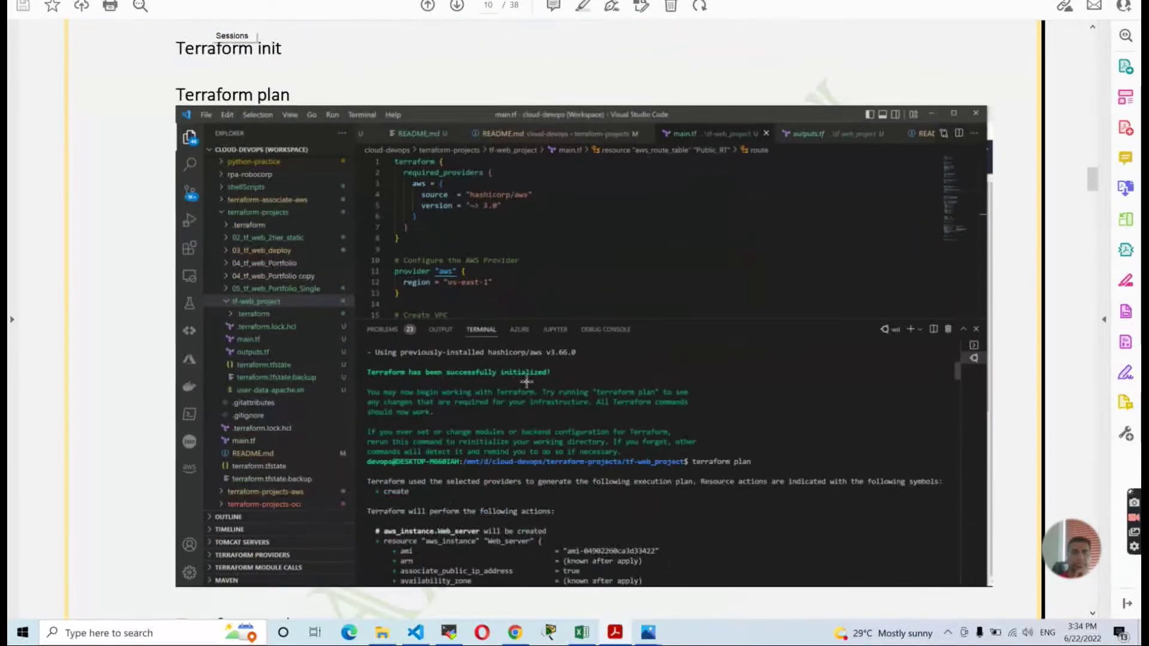
scroll(526, 381, "down", 15)
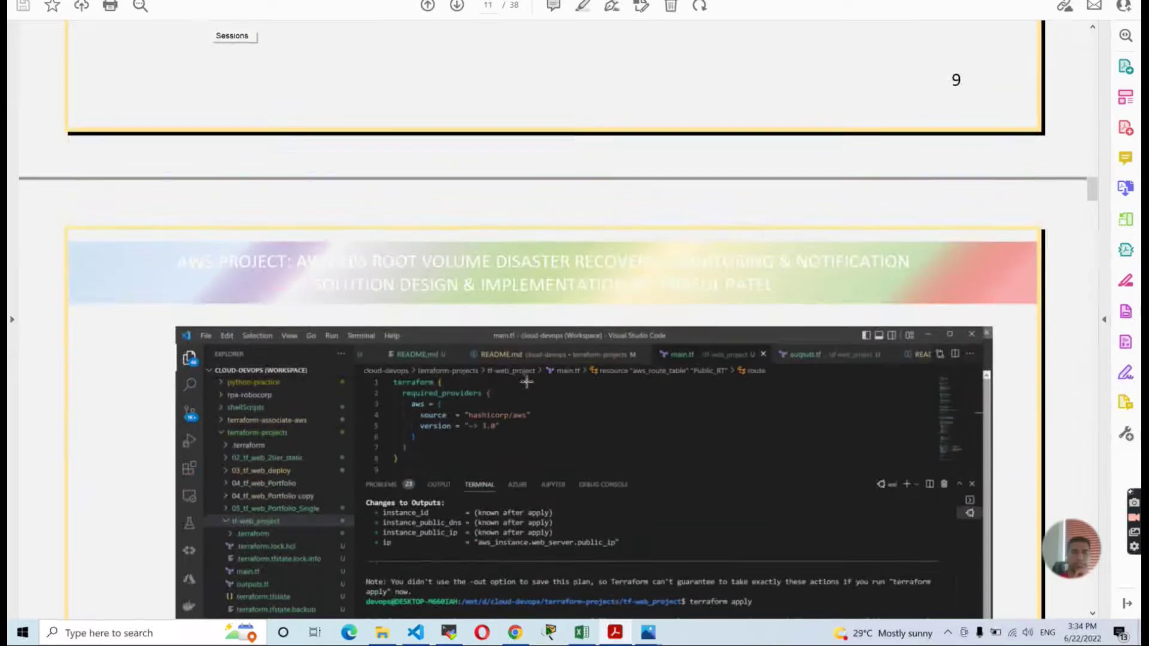
scroll(526, 381, "down", 2)
scroll(526, 381, "down", 2)
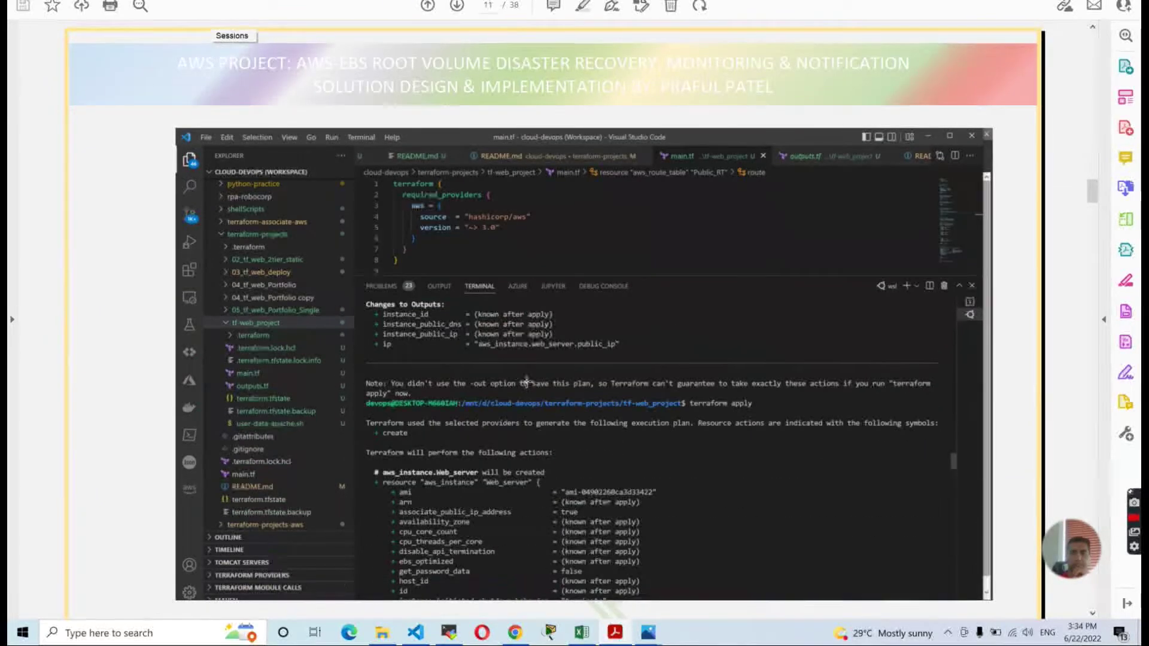
scroll(526, 381, "down", 3)
scroll(526, 381, "down", 4)
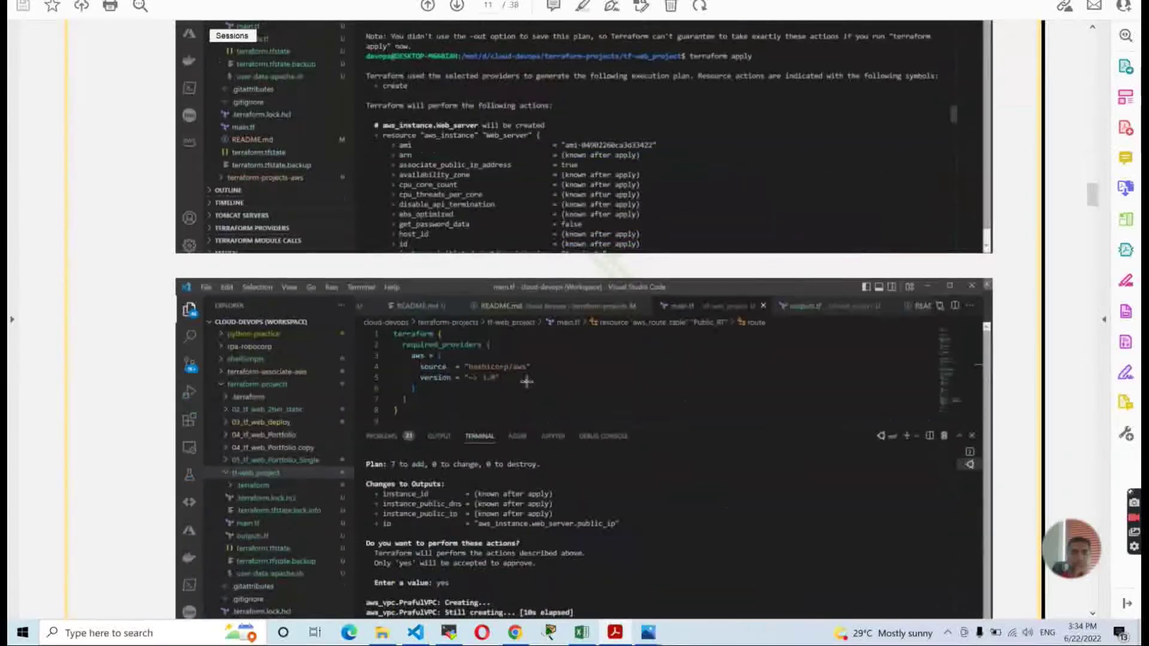
scroll(527, 381, "down", 4)
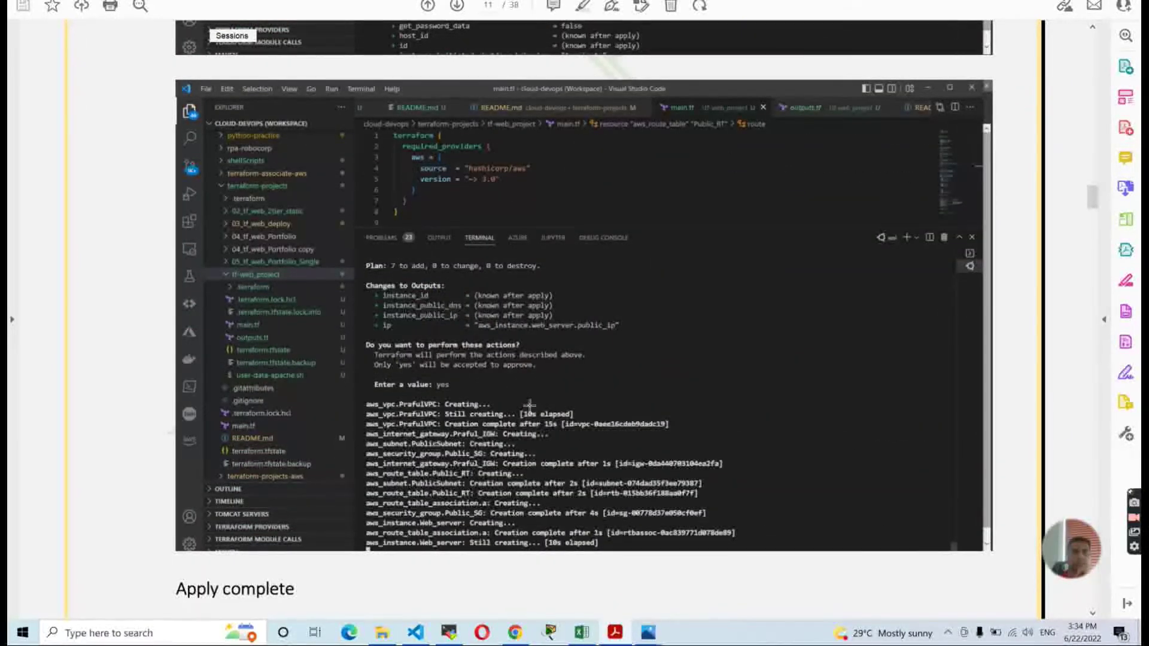
scroll(530, 406, "down", 15)
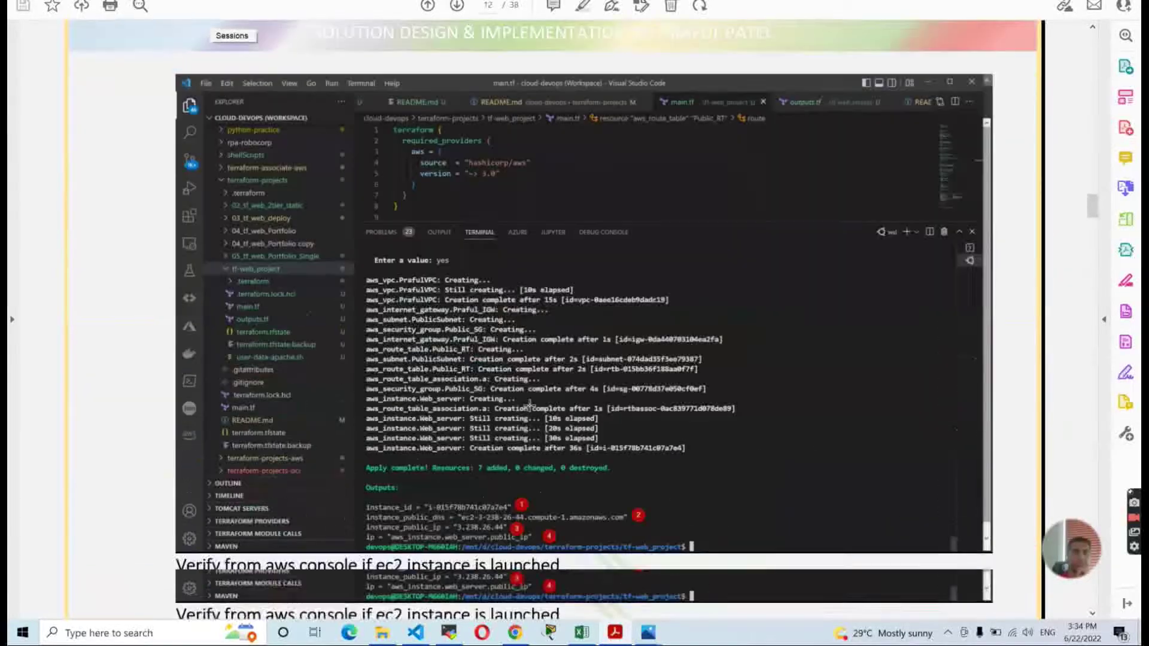
scroll(529, 406, "down", 5)
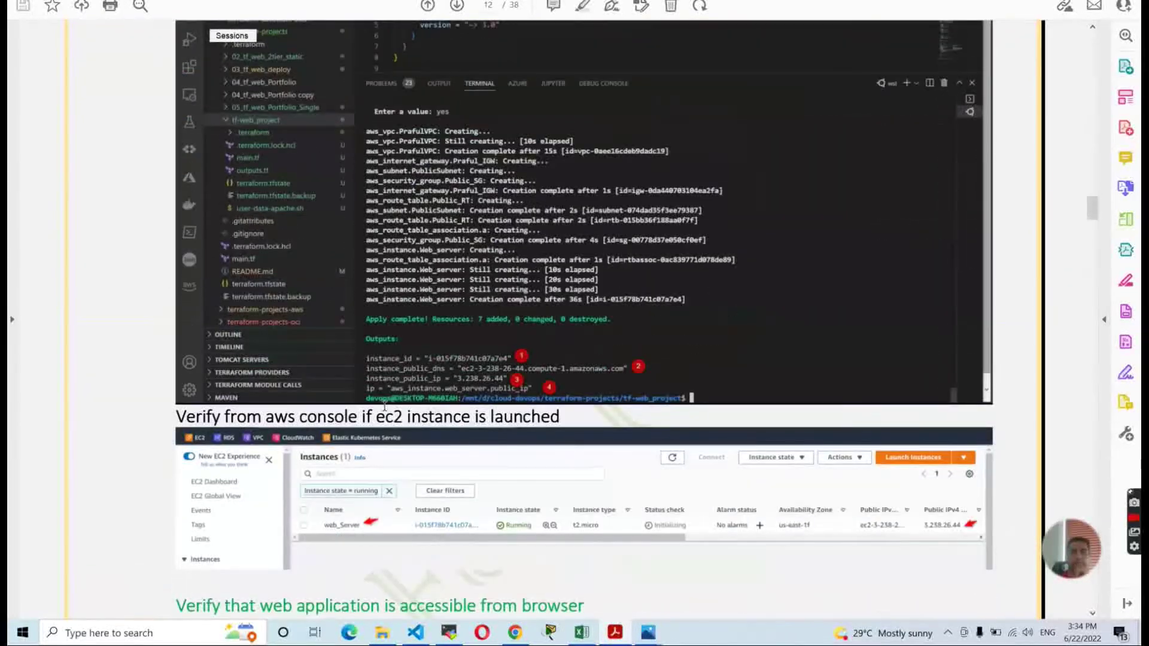
left_click_drag(366, 349, 575, 397)
left_click(520, 381)
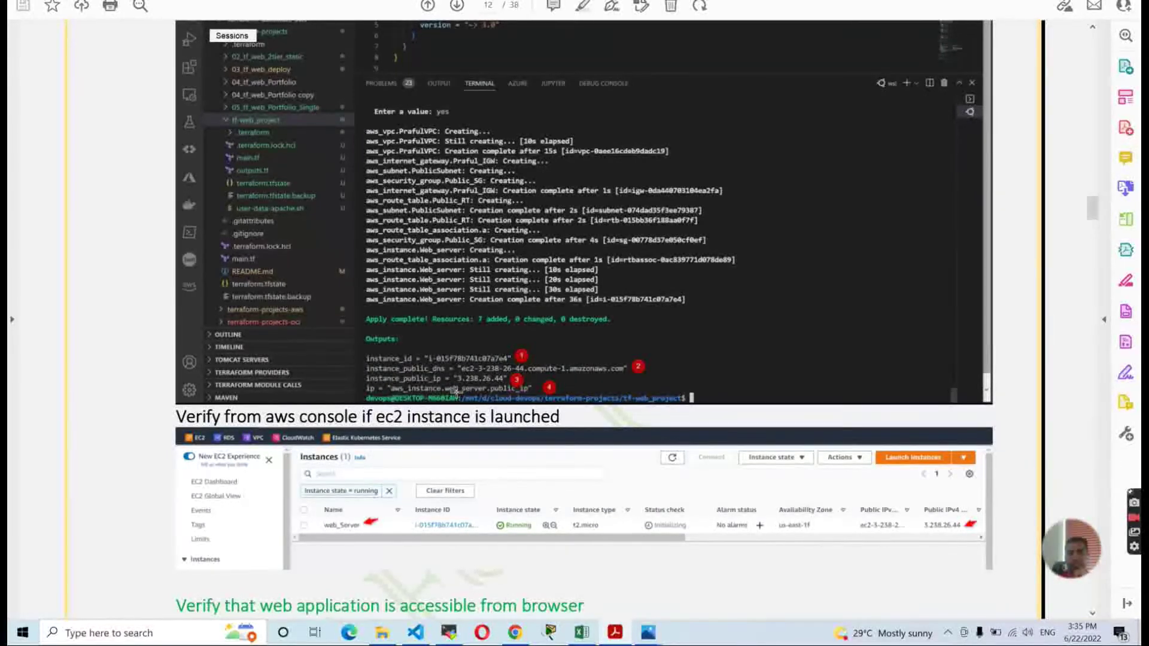
scroll(455, 395, "down", 5)
scroll(456, 397, "up", 11)
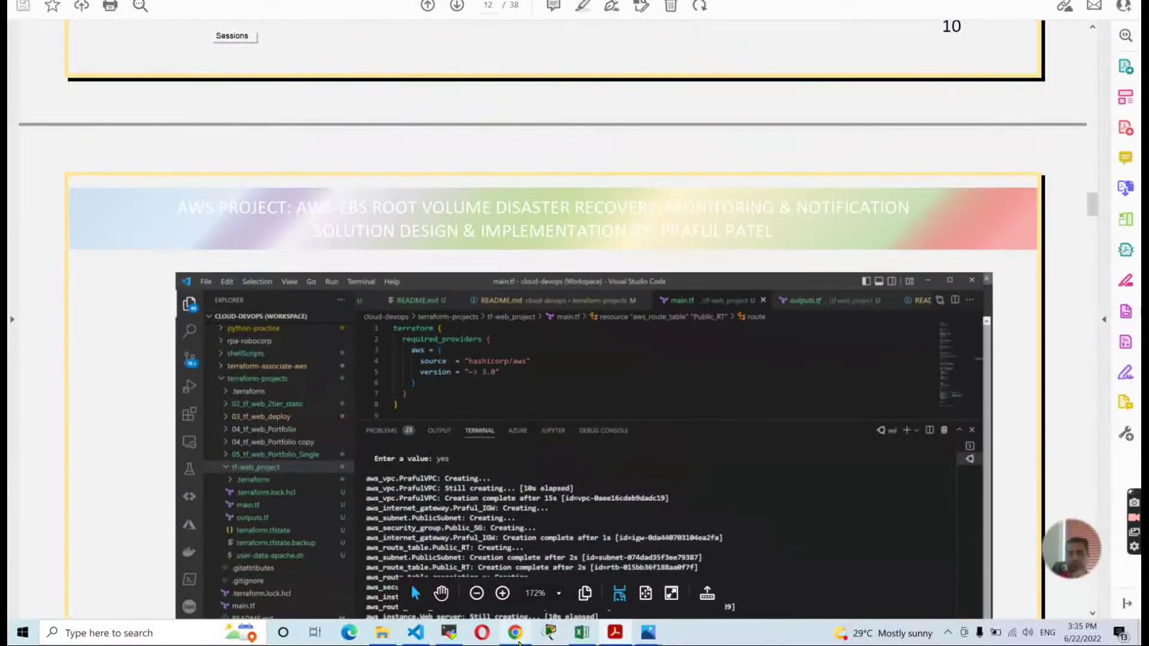
left_click(415, 633)
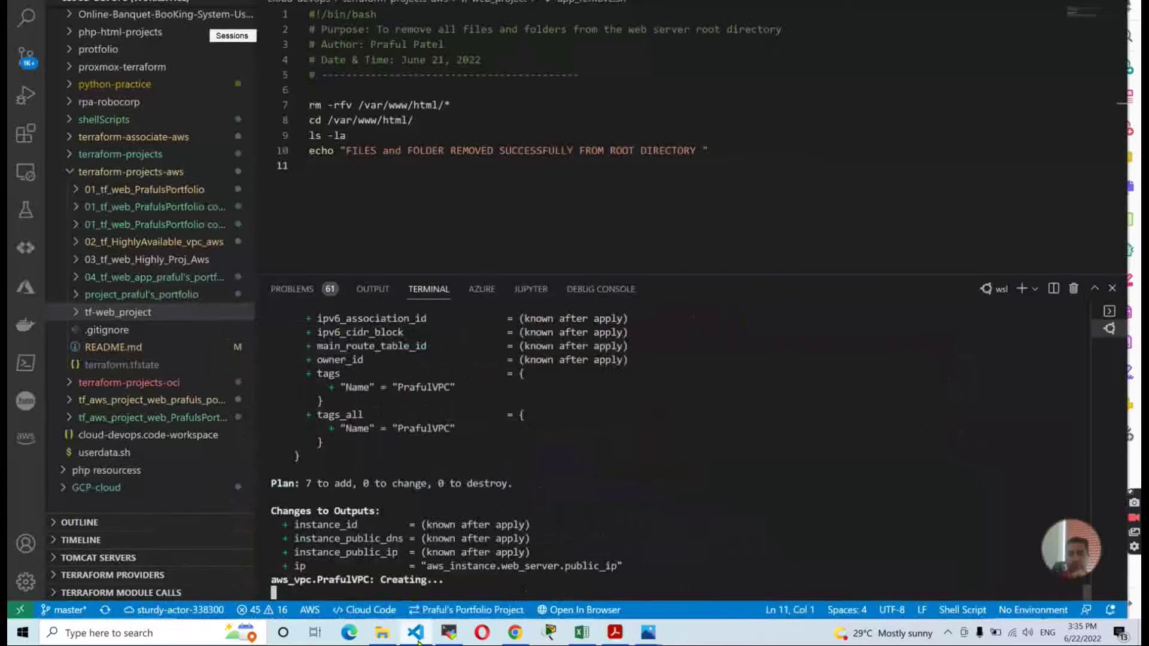
Enlarge the terminal, expand tf-web_project in Explorer, and review main.tf.
left_click(691, 271)
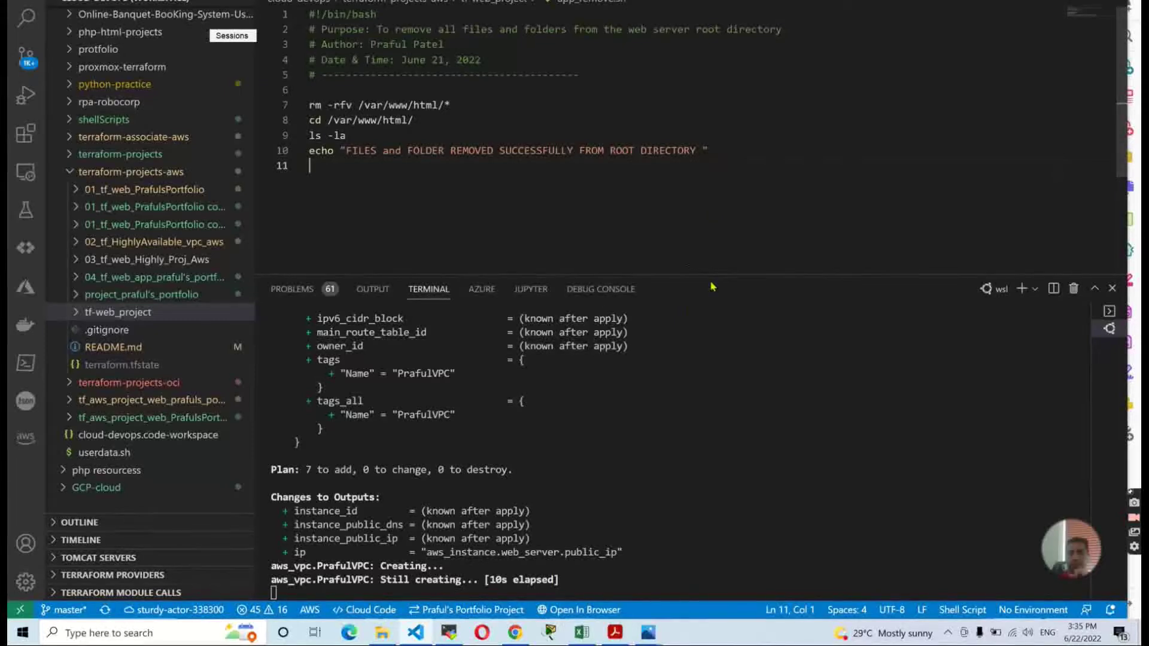
left_click_drag(709, 275, 705, 206)
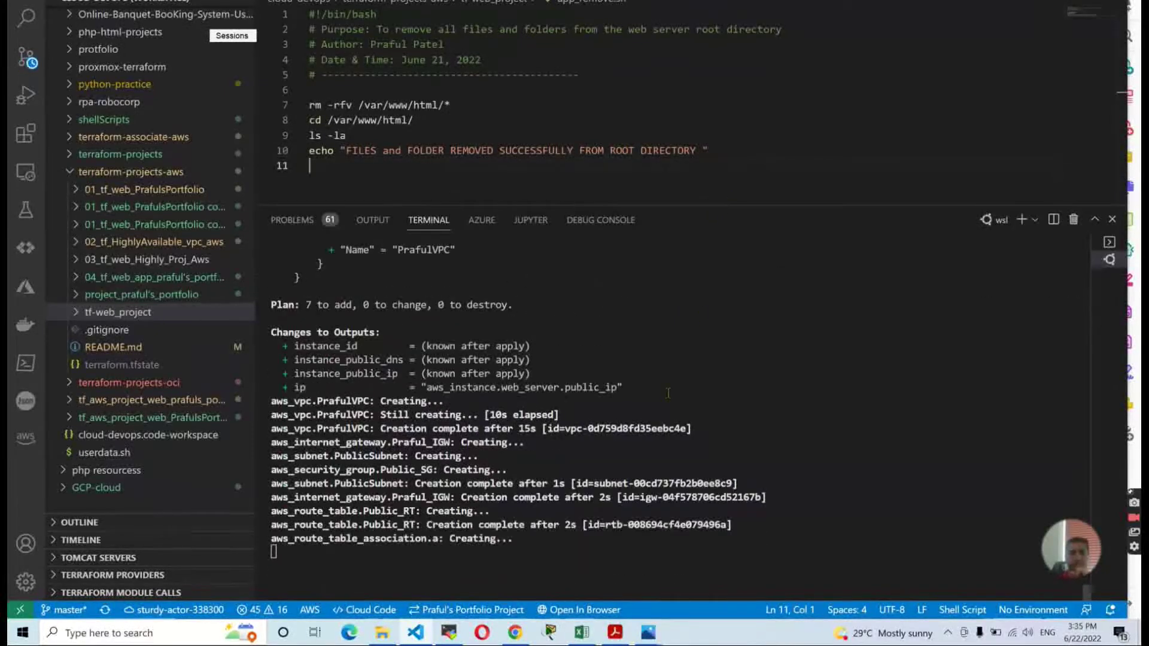
left_click(85, 316)
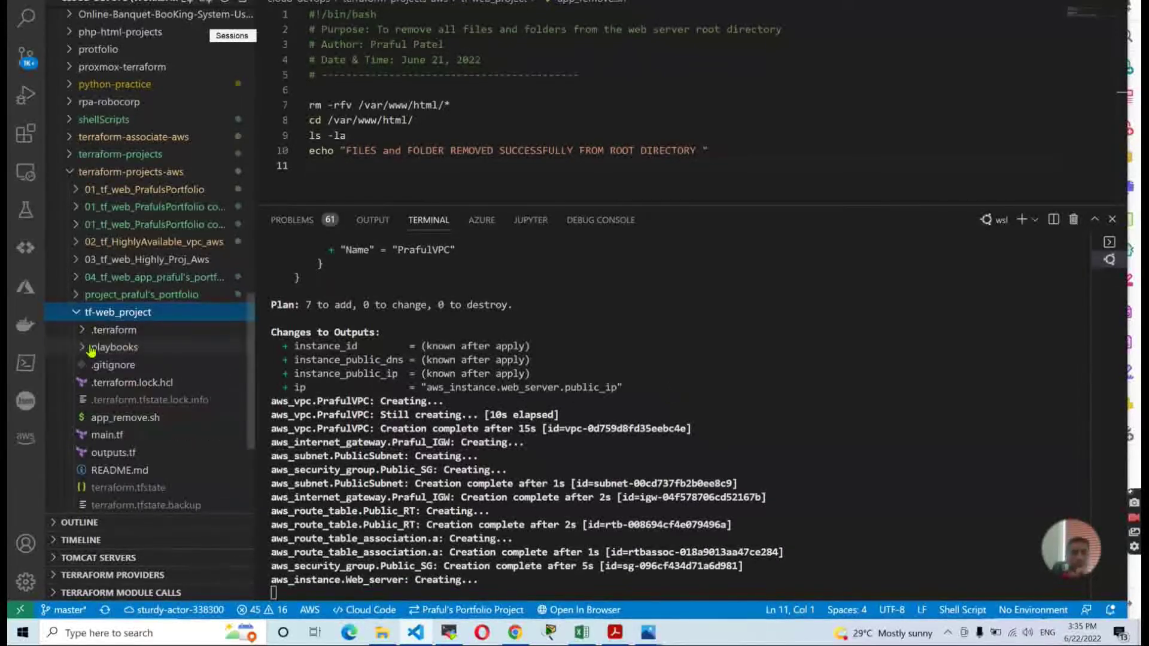
left_click(114, 439)
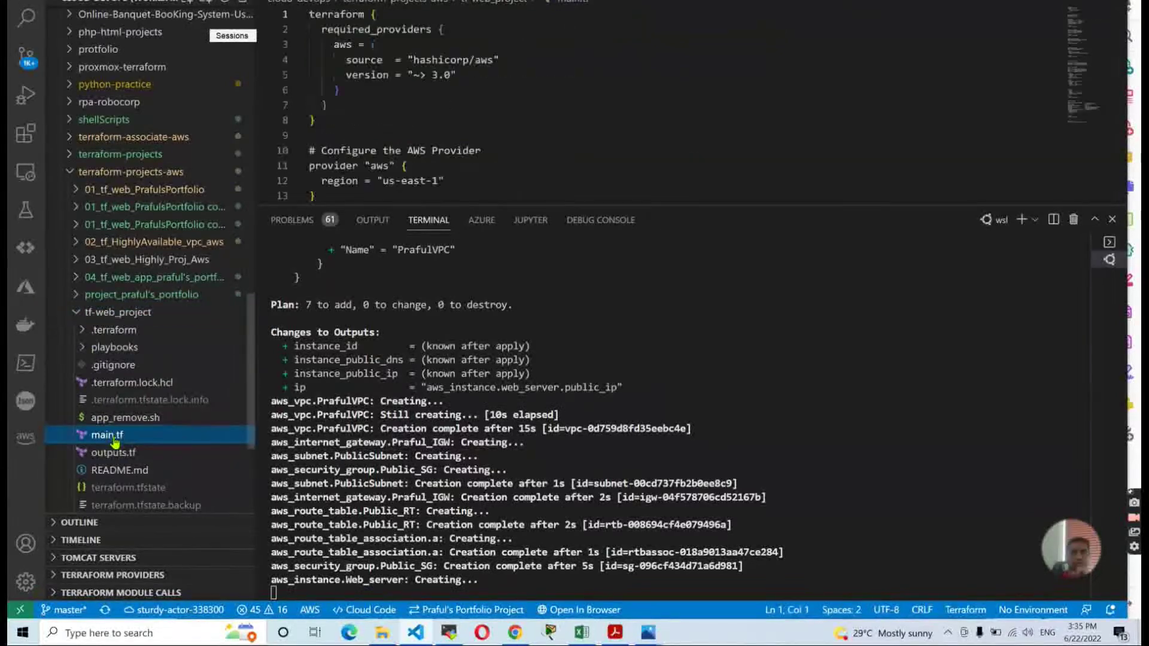
scroll(573, 133, "down", 3)
scroll(573, 132, "down", 5)
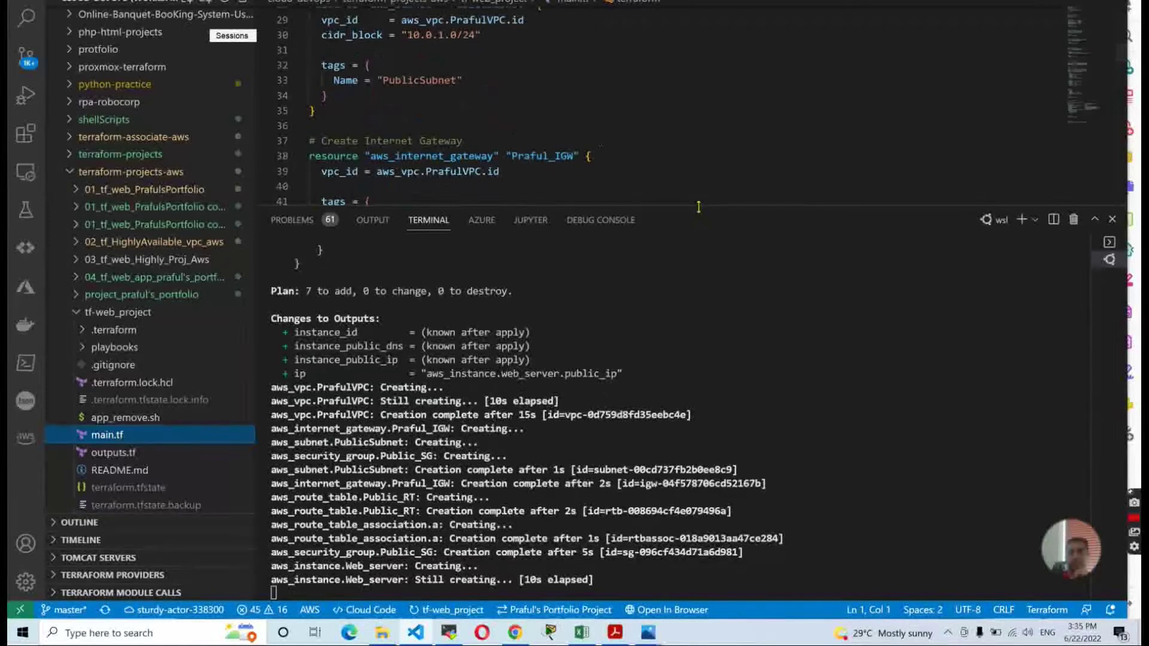
left_click_drag(698, 206, 700, 306)
scroll(687, 166, "up", 6)
scroll(687, 166, "up", 1)
scroll(682, 163, "down", 9)
scroll(679, 160, "down", 10)
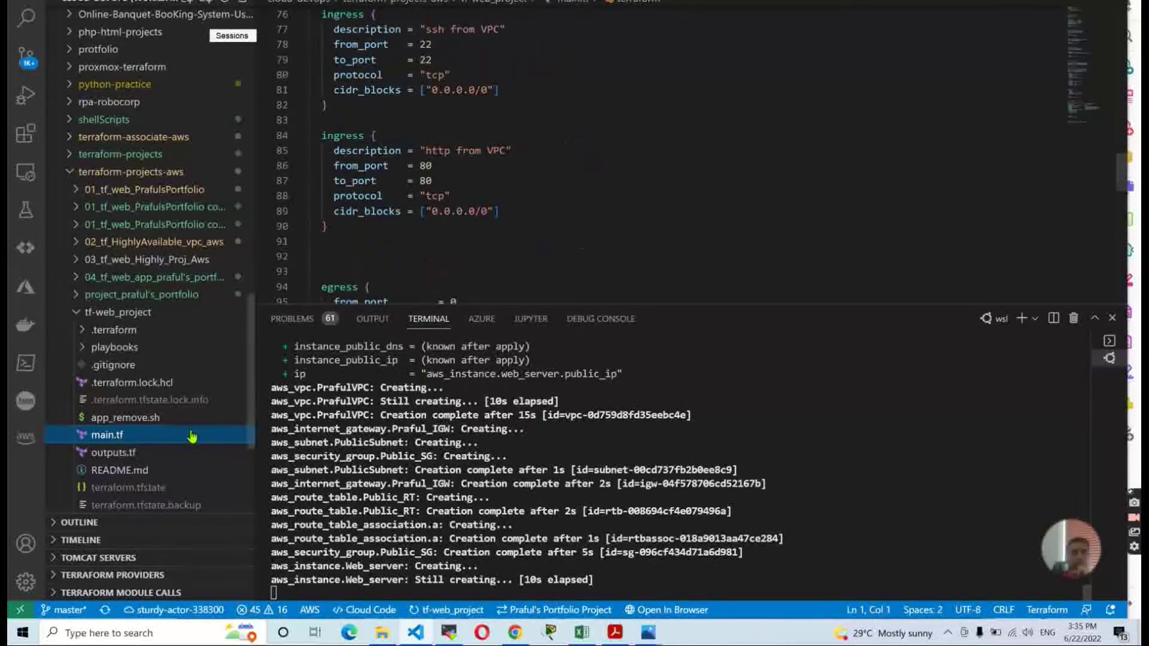
Open outputs.tf, then user-data-apache.sh.
left_click(147, 454)
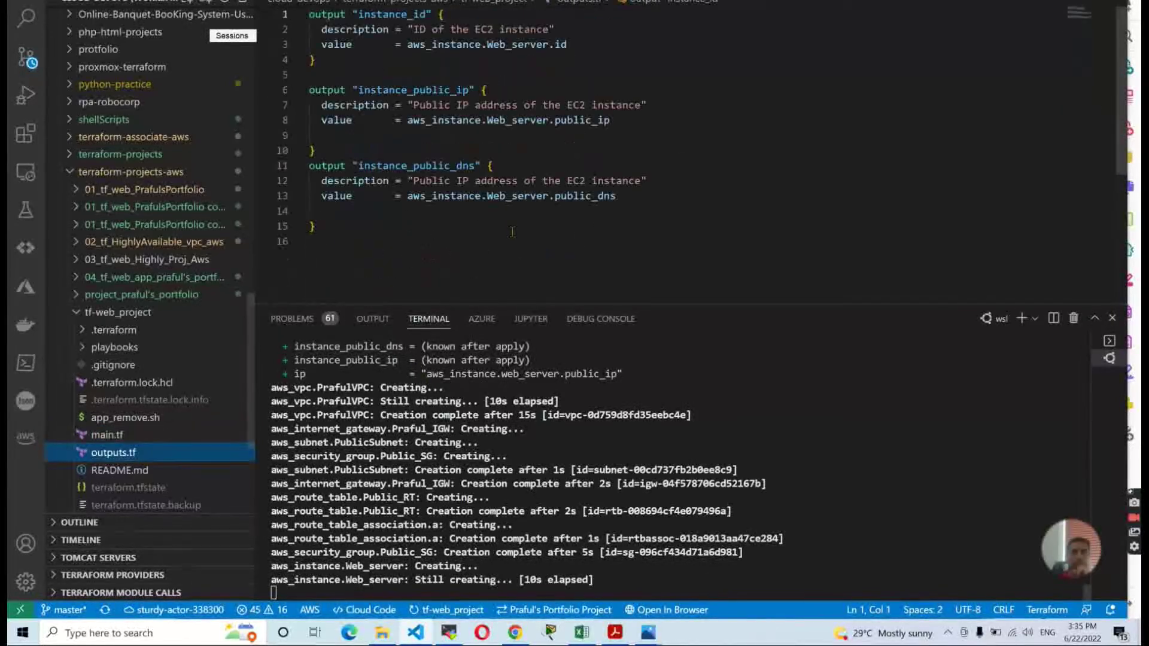
scroll(106, 357, "down", 2)
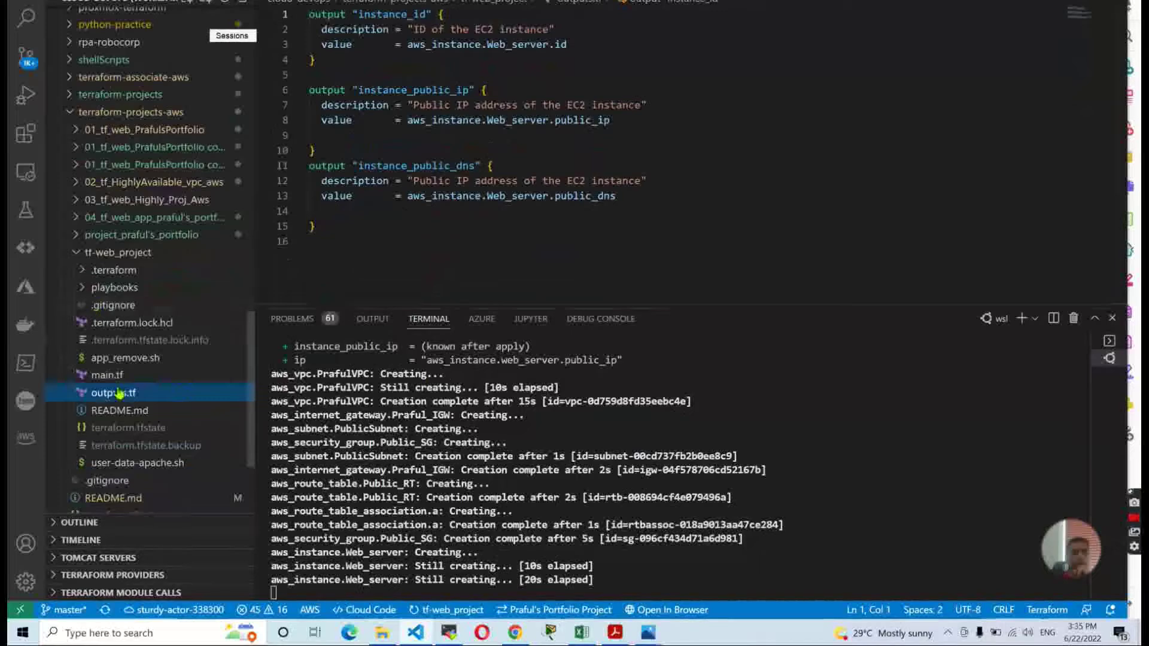
left_click(140, 465)
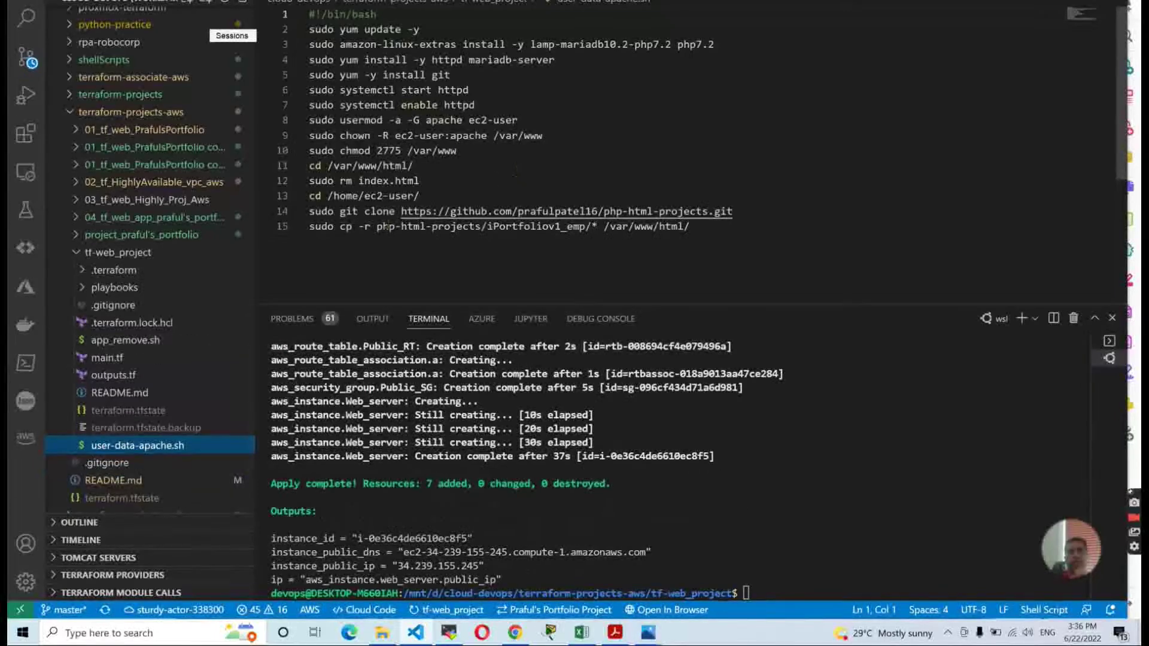
Review the script's clone and copy lines, then select public IP 34.239.155.245 in the outputs.
left_click_drag(400, 211, 758, 210)
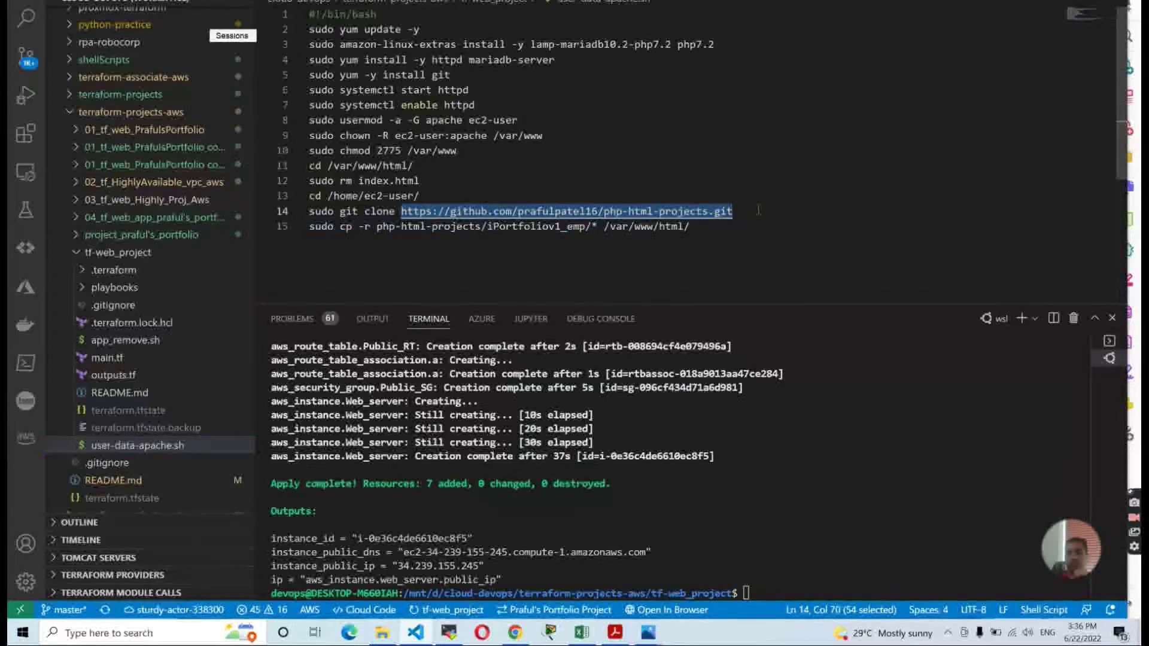
left_click(598, 261)
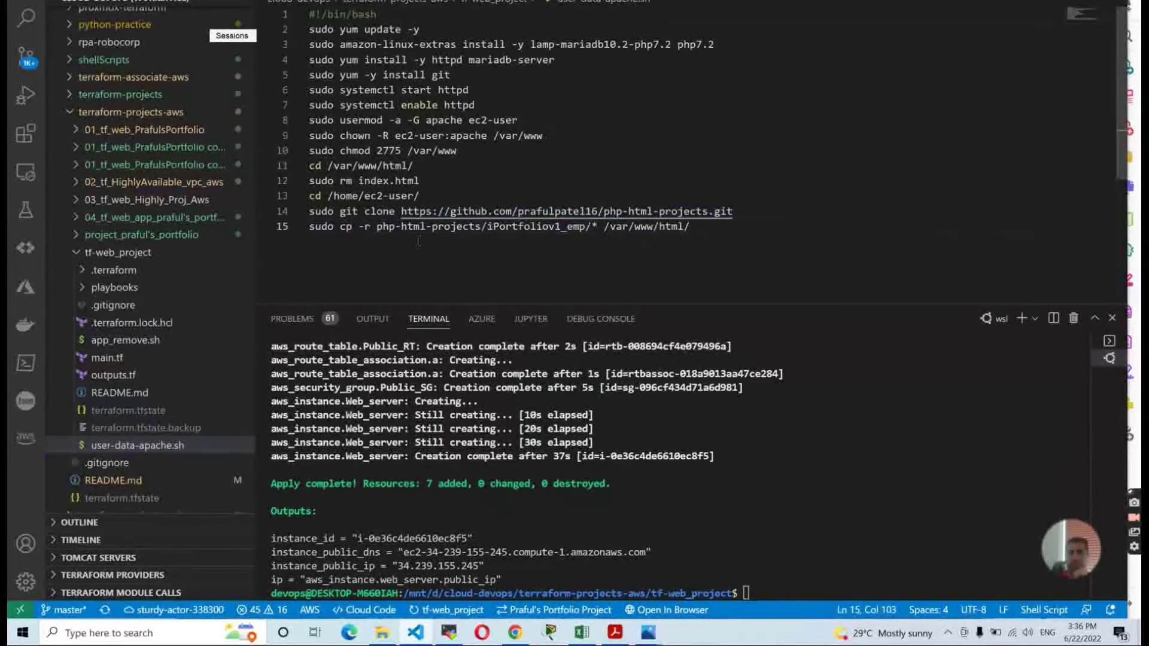
left_click_drag(377, 226, 697, 227)
left_click(654, 270)
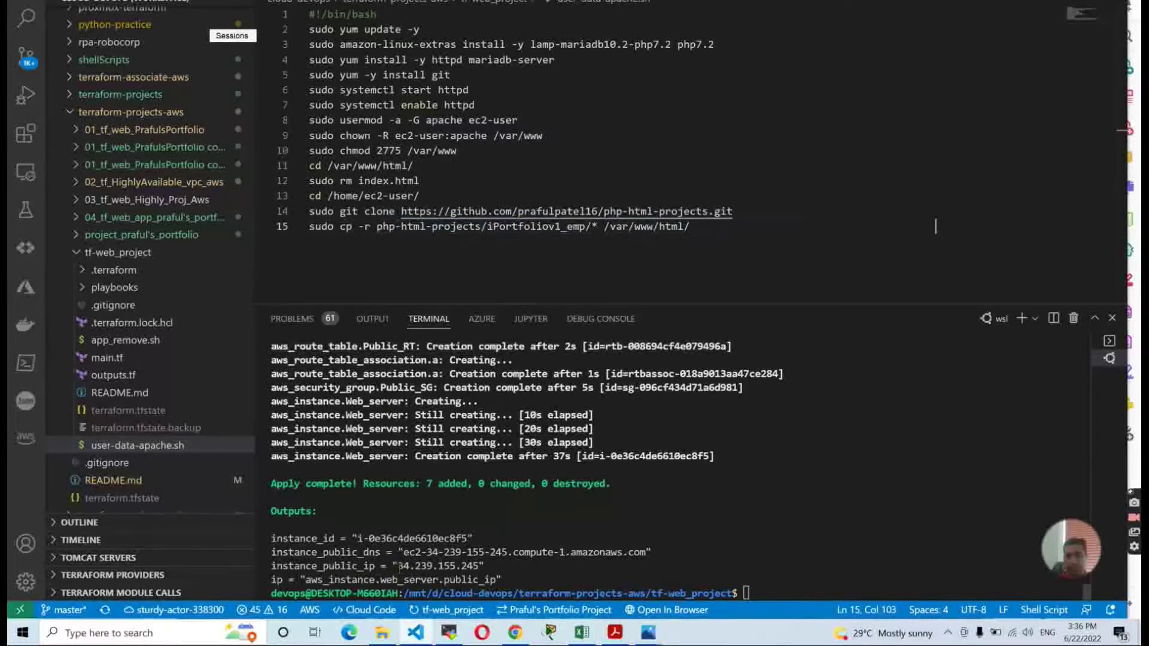
left_click_drag(394, 565, 482, 566)
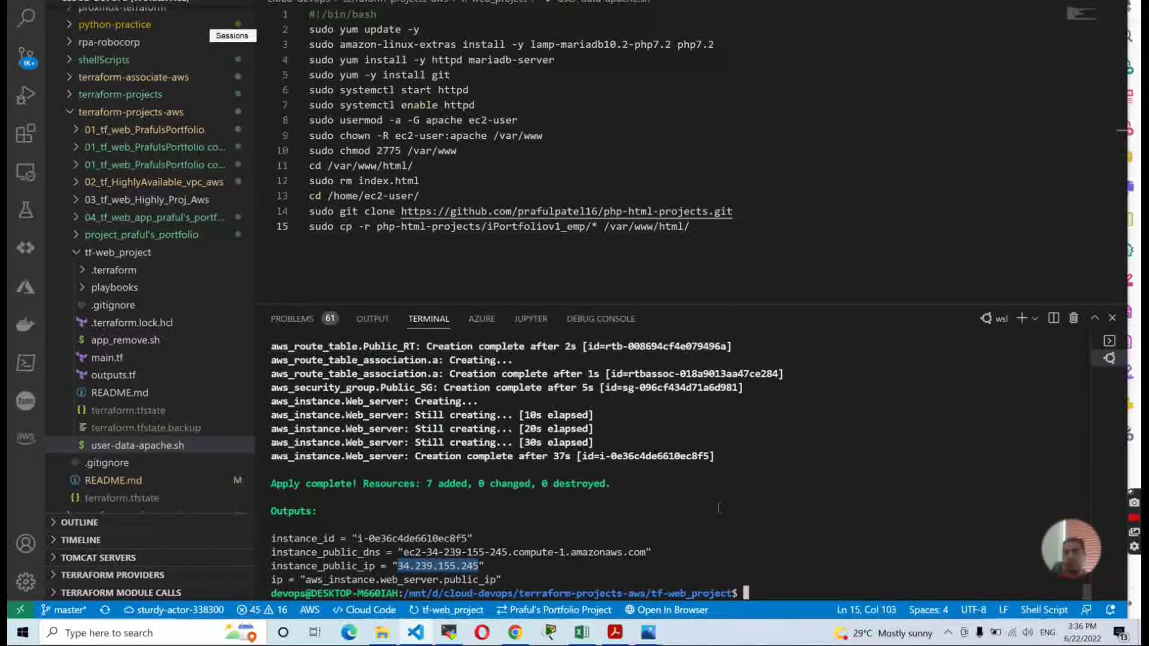
key("alt+Tab")
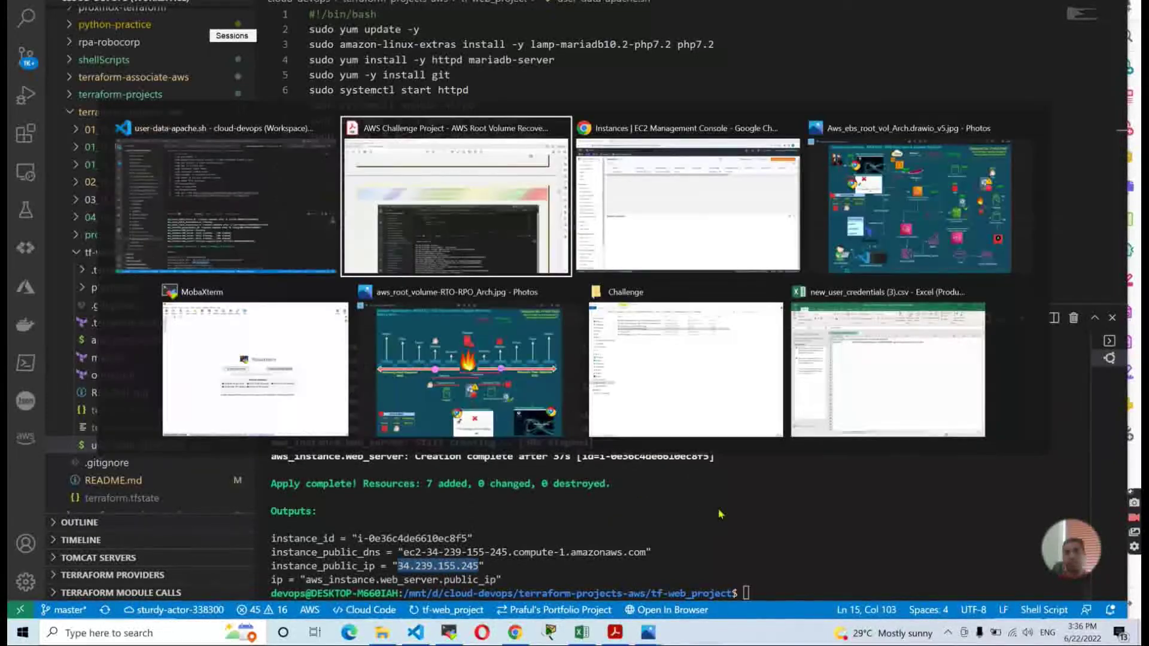
Refresh the EC2 instances list showing web_Server running, then open a new Chrome tab.
key("alt+Tab")
left_click(741, 44)
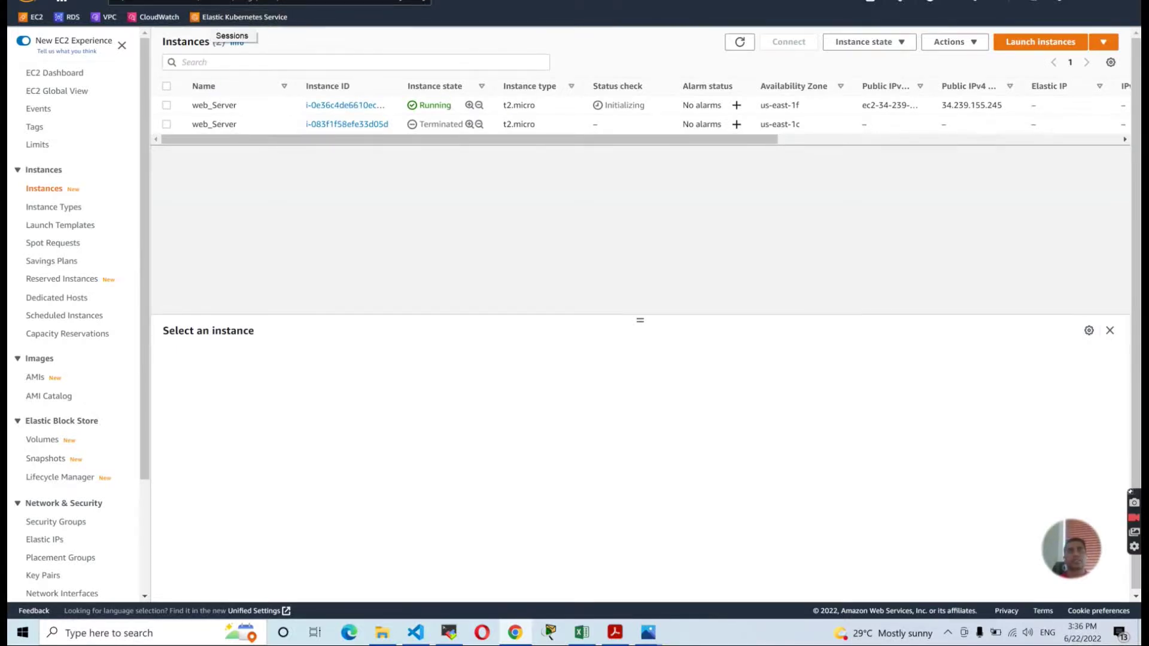
key("ctrl+t")
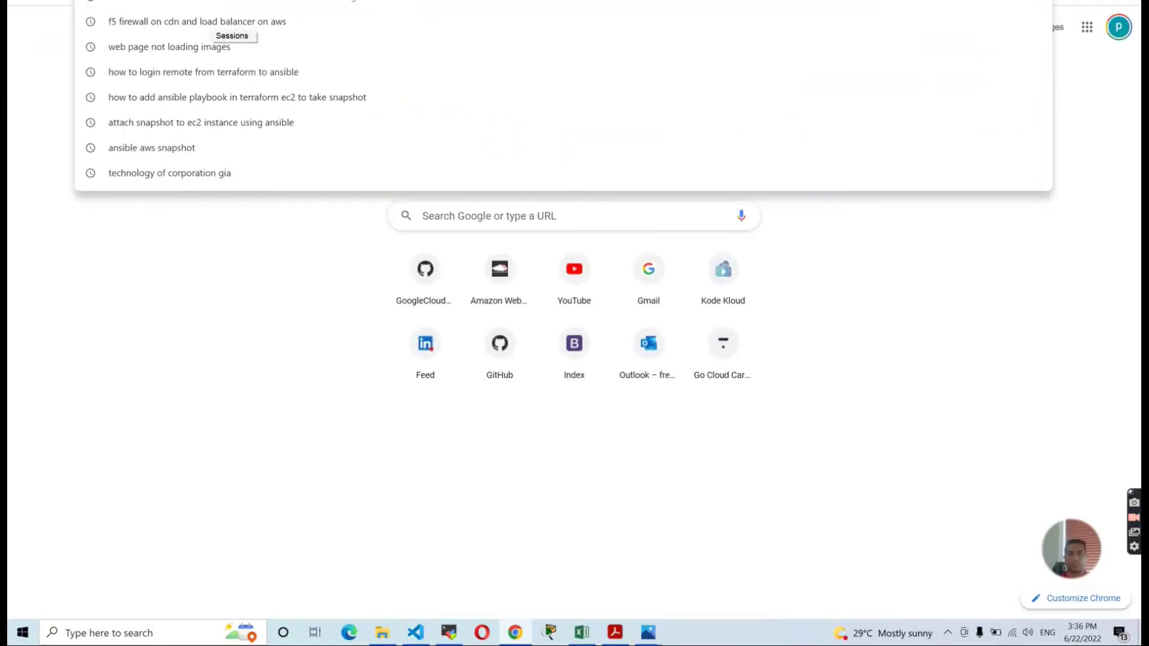
Load 34.239.155.245 and reload it; it keeps returning ERR_CONNECTION_REFUSED.
type("34.229.110.245")
key("Return")
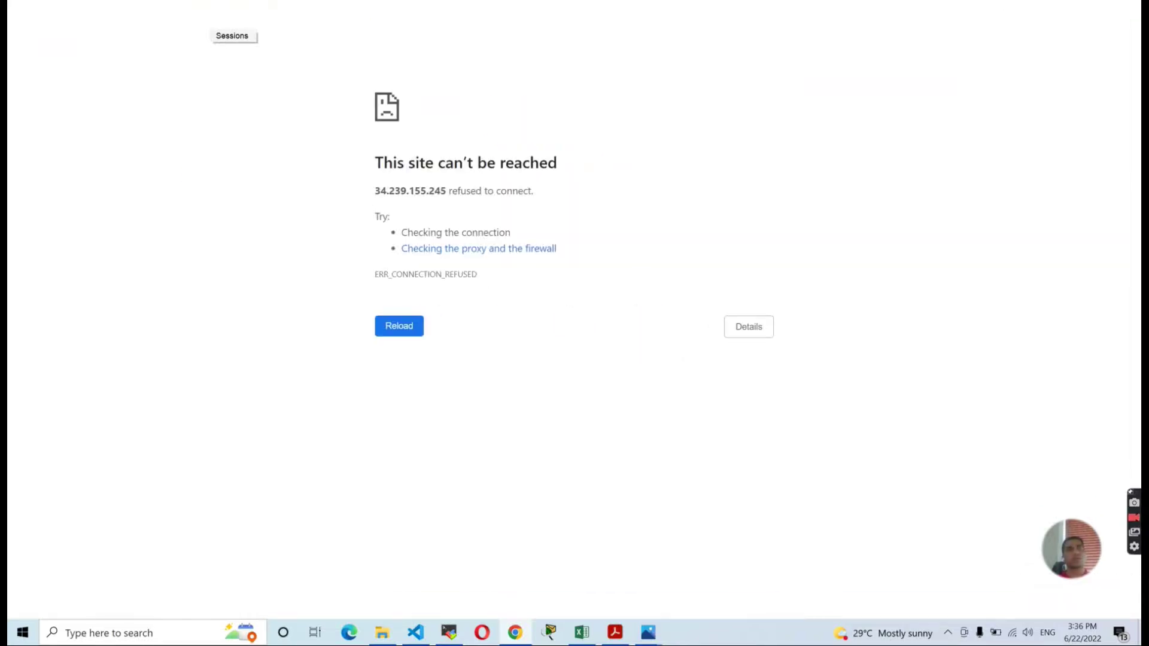
key("F11")
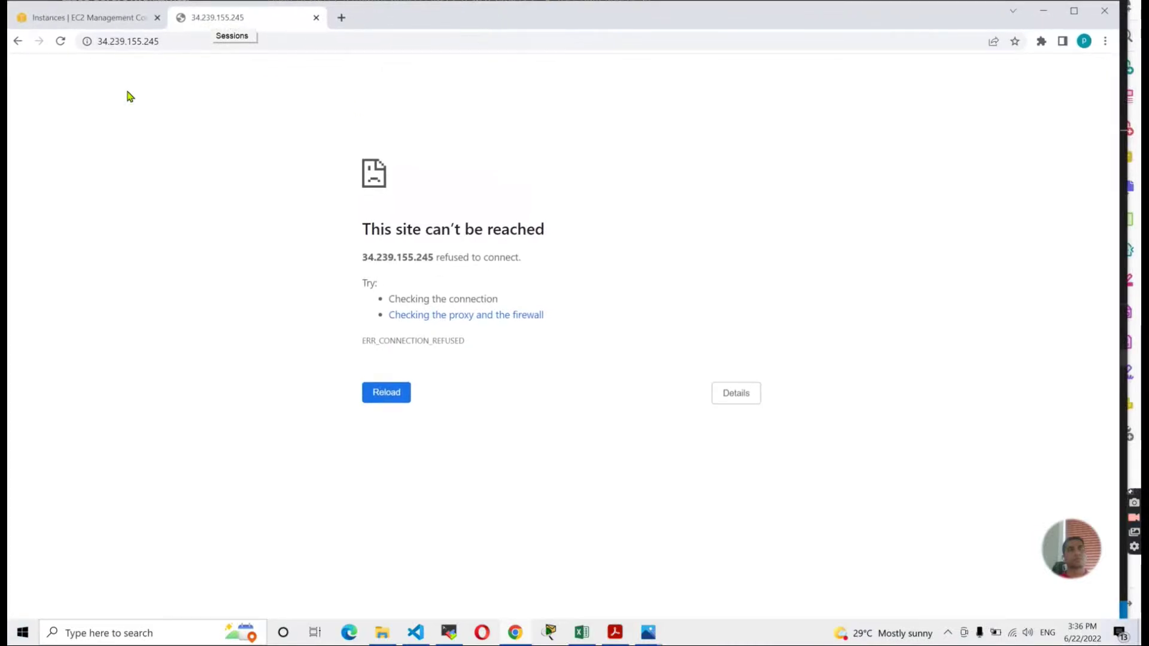
left_click(65, 44)
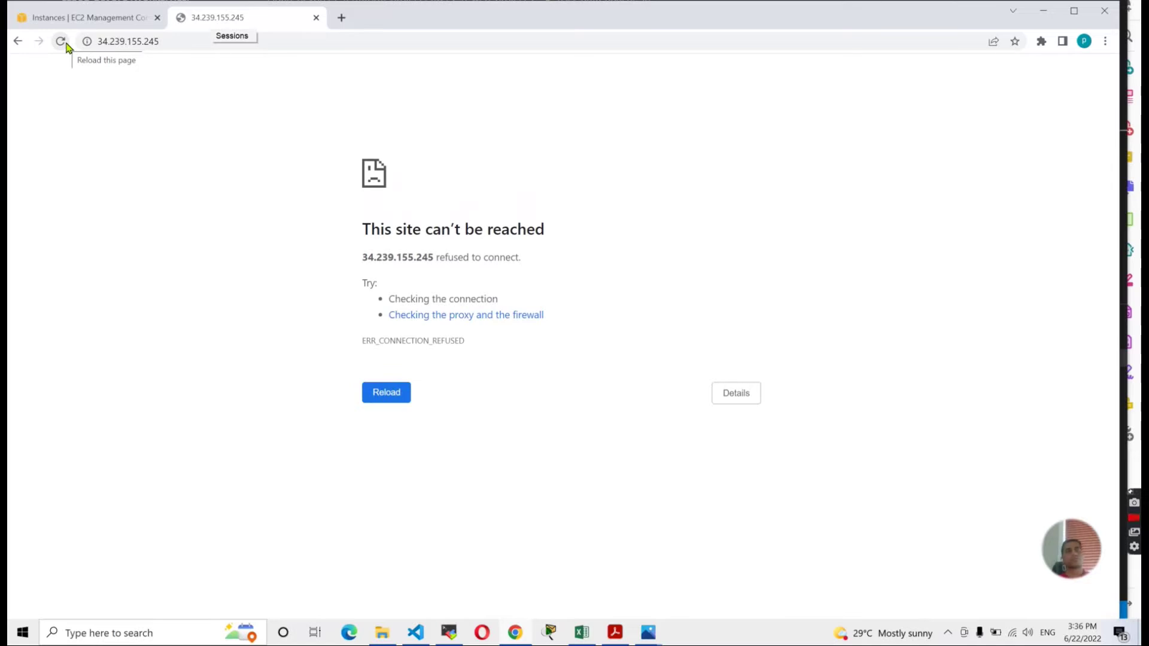
left_click(61, 42)
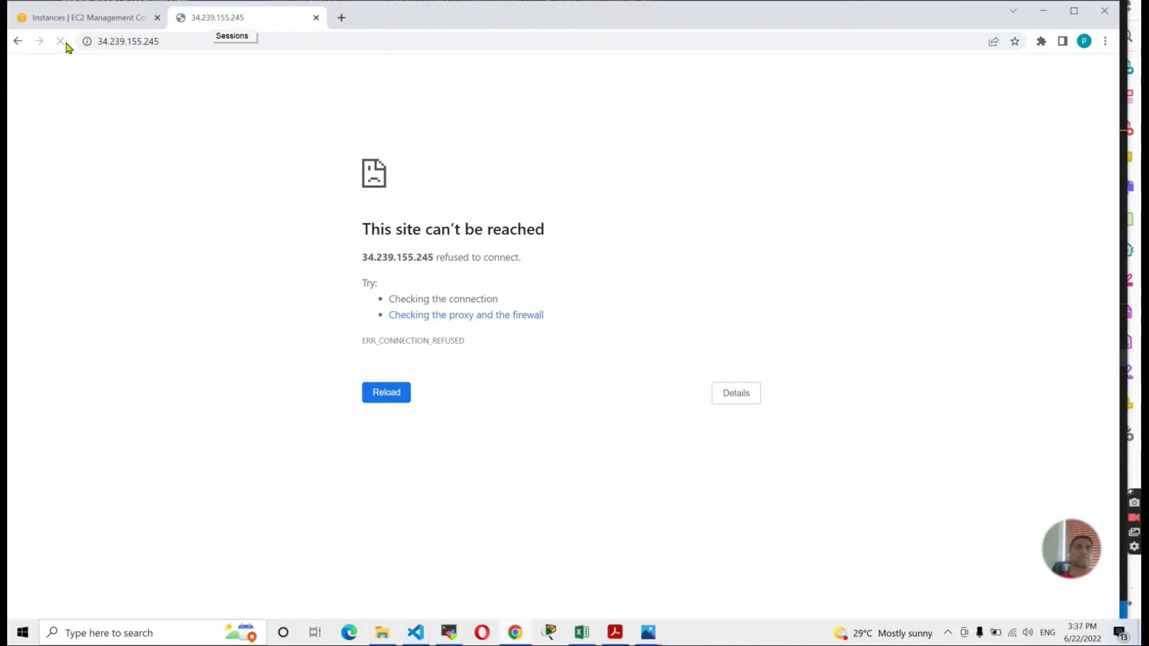
left_click(66, 45)
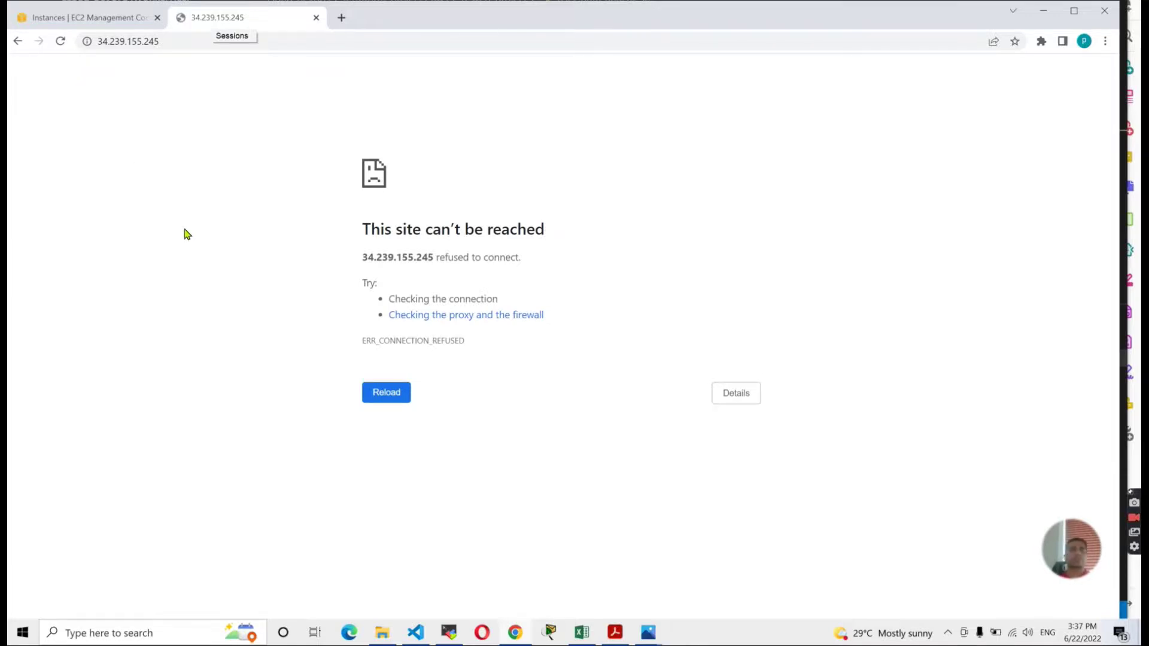
key("alt+Tab")
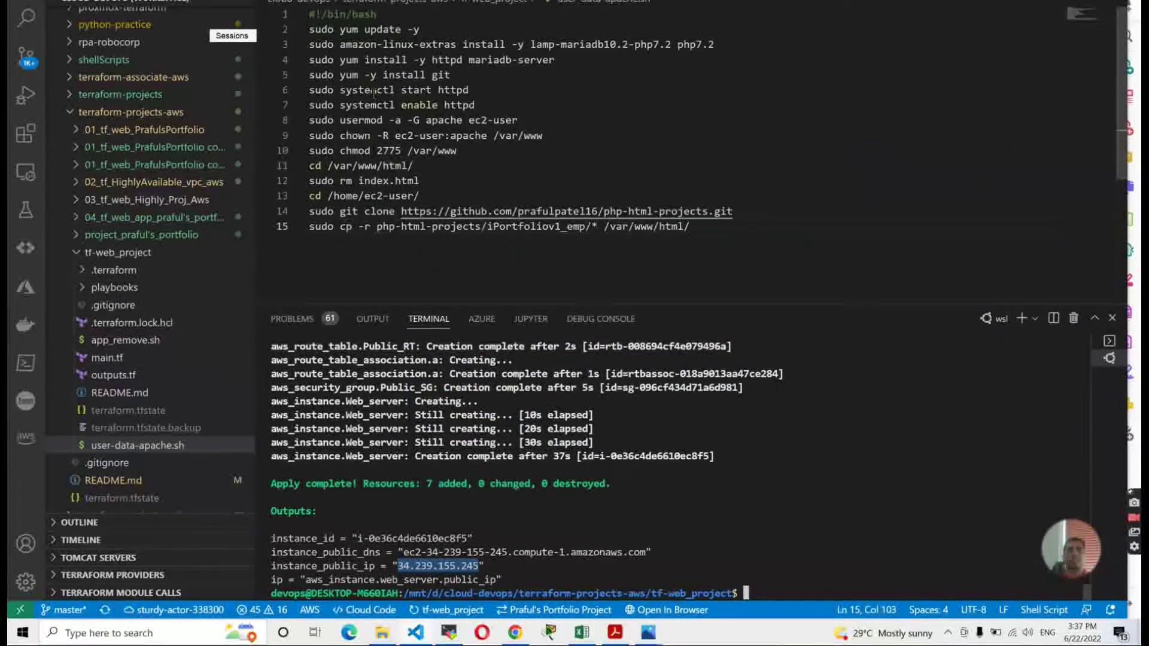
Inspect lines 4–15 of user-data-apache.sh: Apache and git installs, index.html removal, clone and copy commands.
left_click_drag(342, 59, 557, 60)
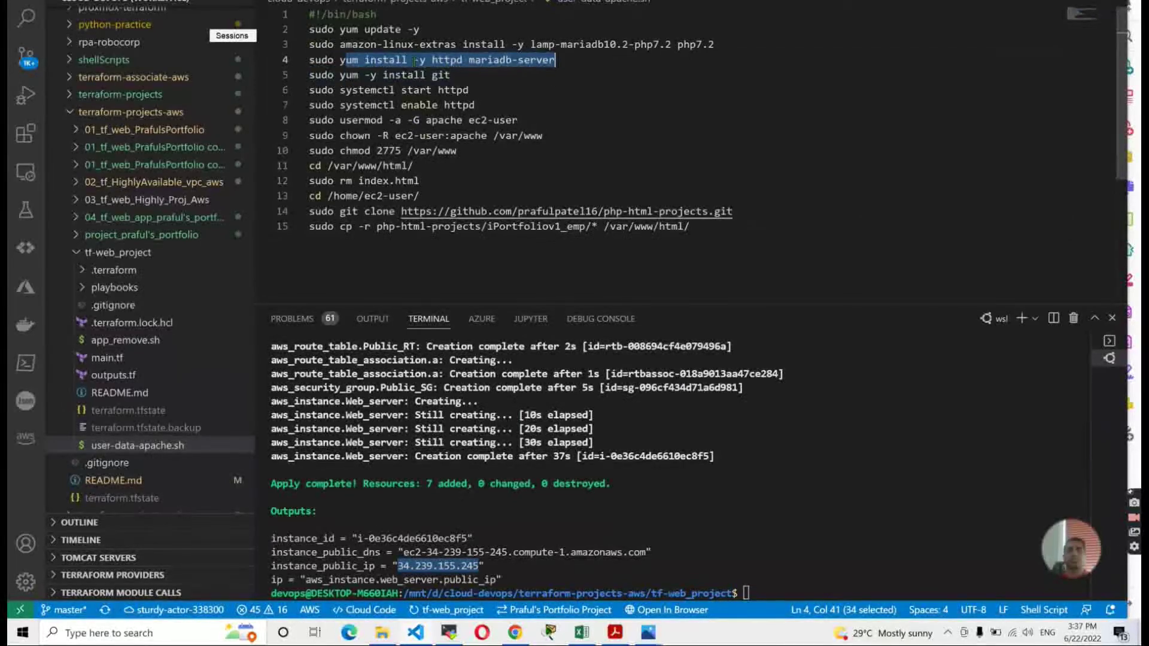
left_click(514, 78)
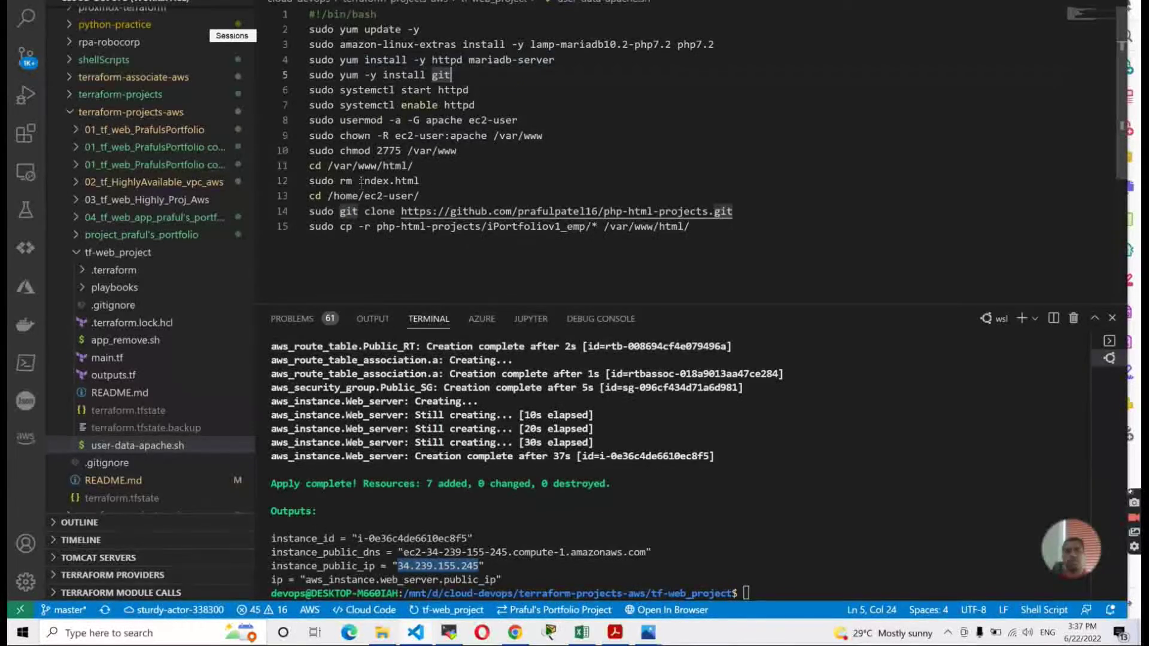
key("Down")
key("Down")
key("Down")
key("Down")
key("Down")
key("Down")
key("Down")
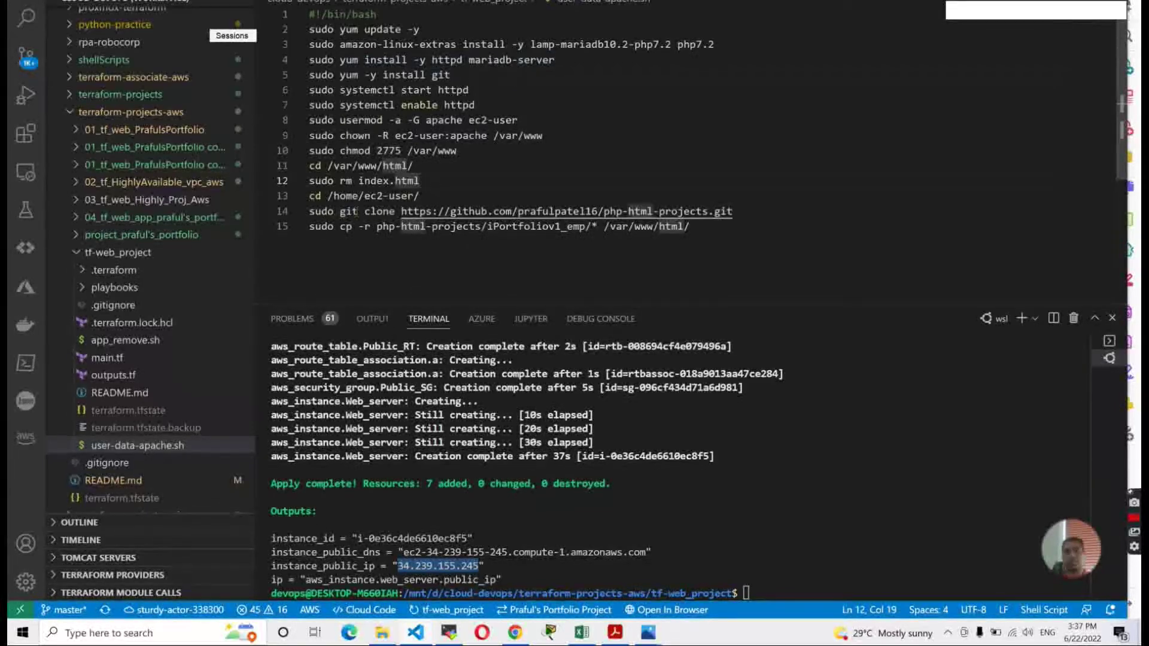
mouse_move(358, 212)
left_mouse_down()
mouse_move(718, 227)
mouse_move(753, 210)
left_mouse_up()
left_click(706, 228)
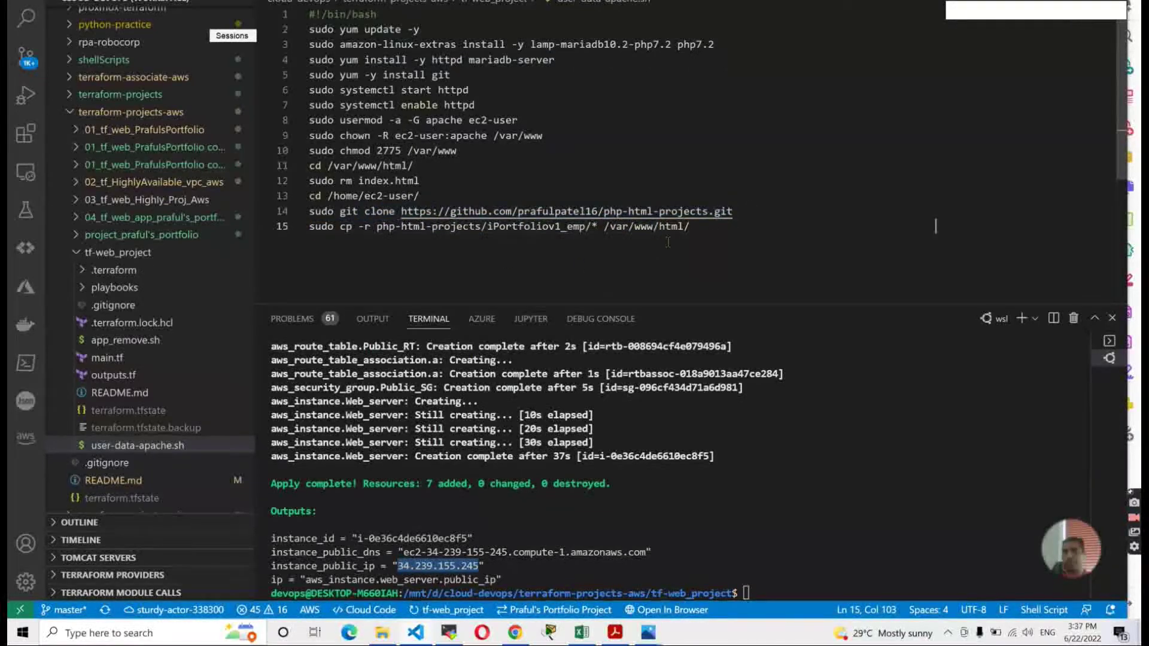
key("alt+Tab")
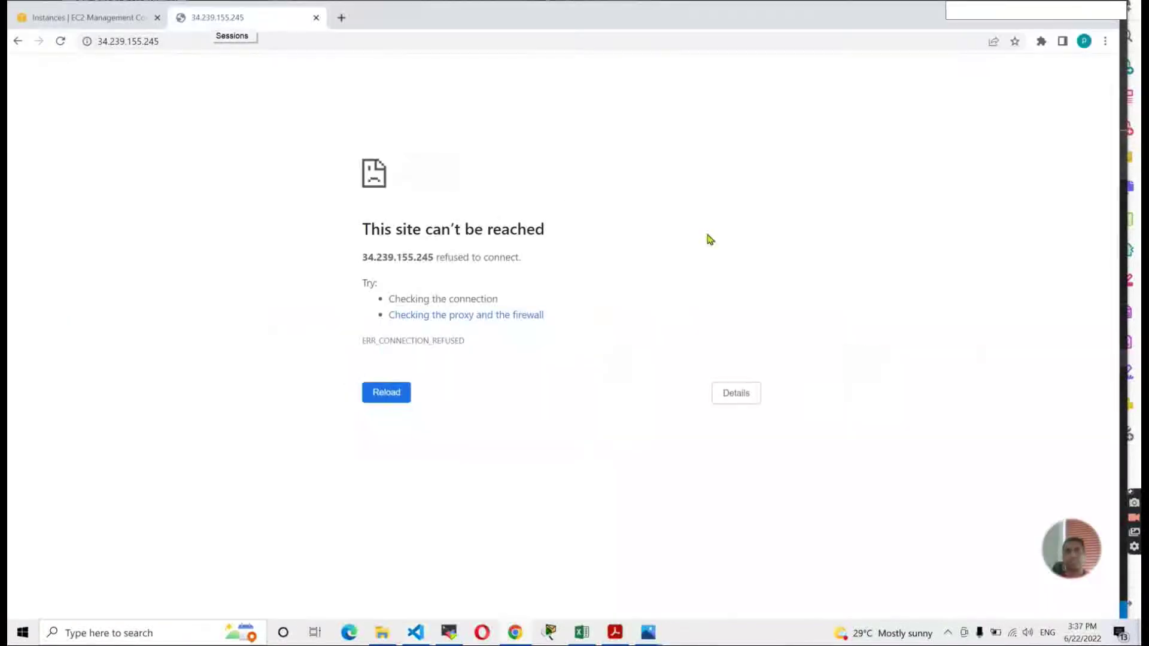
Reload 34.239.155.245 four times; the connection is still refused.
left_click(61, 42)
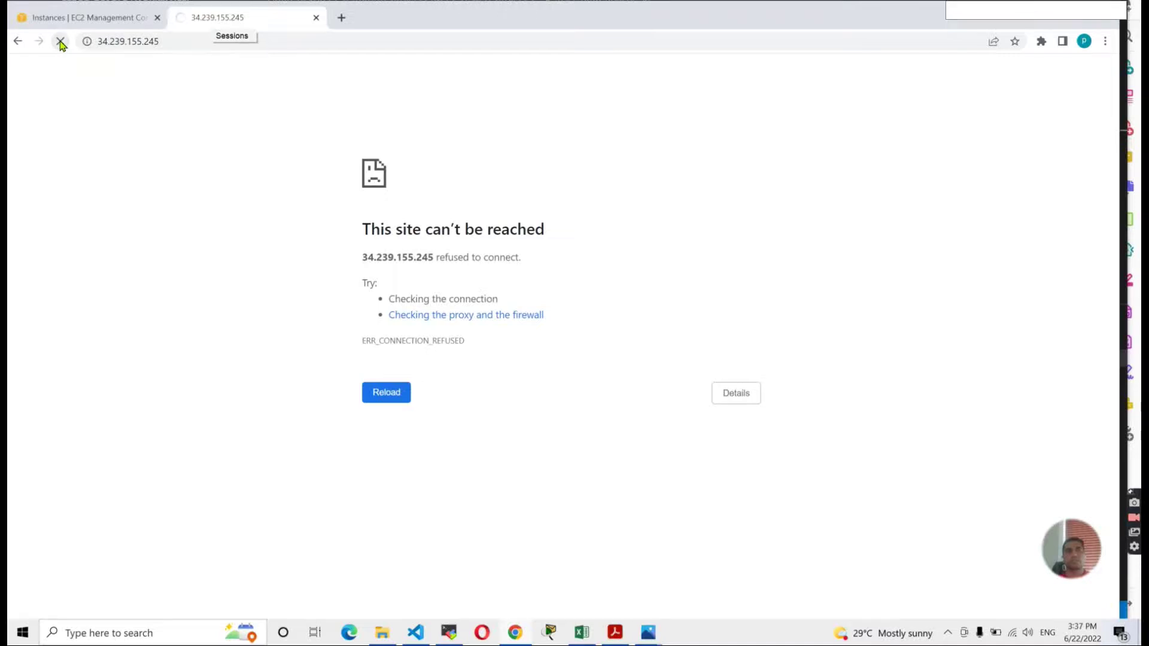
left_click(60, 42)
left_click(60, 43)
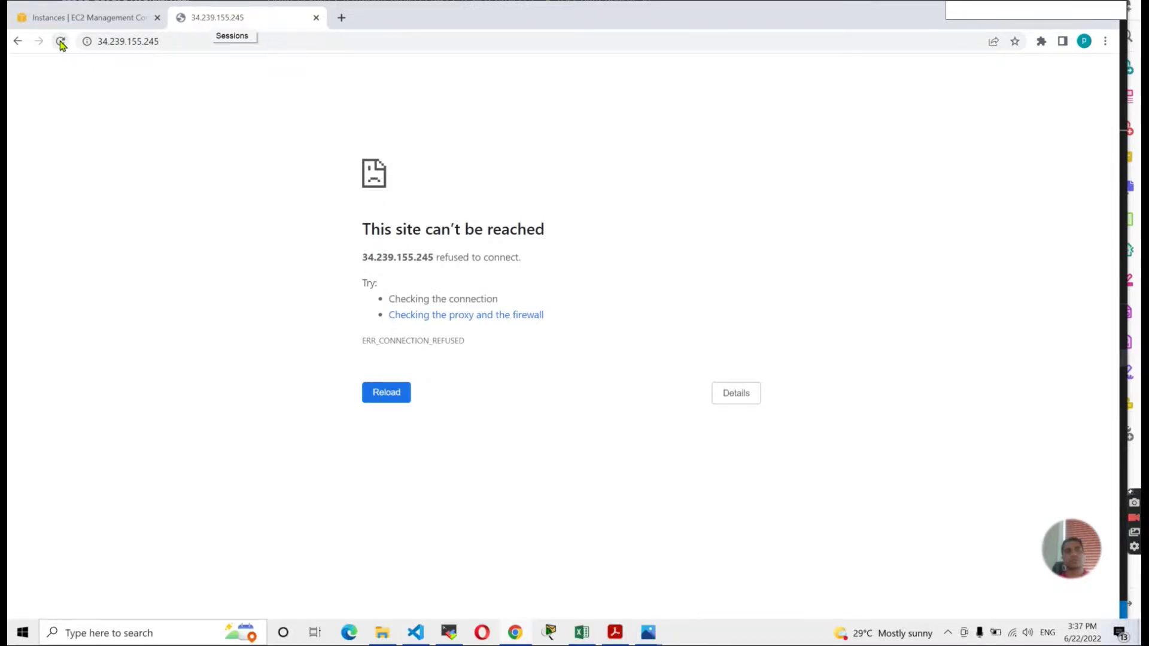
left_click(61, 43)
Shift the browser window up and return to the EC2 Instances tab.
key("alt+Tab")
key("alt+Tab")
left_click_drag(398, 20, 407, 7)
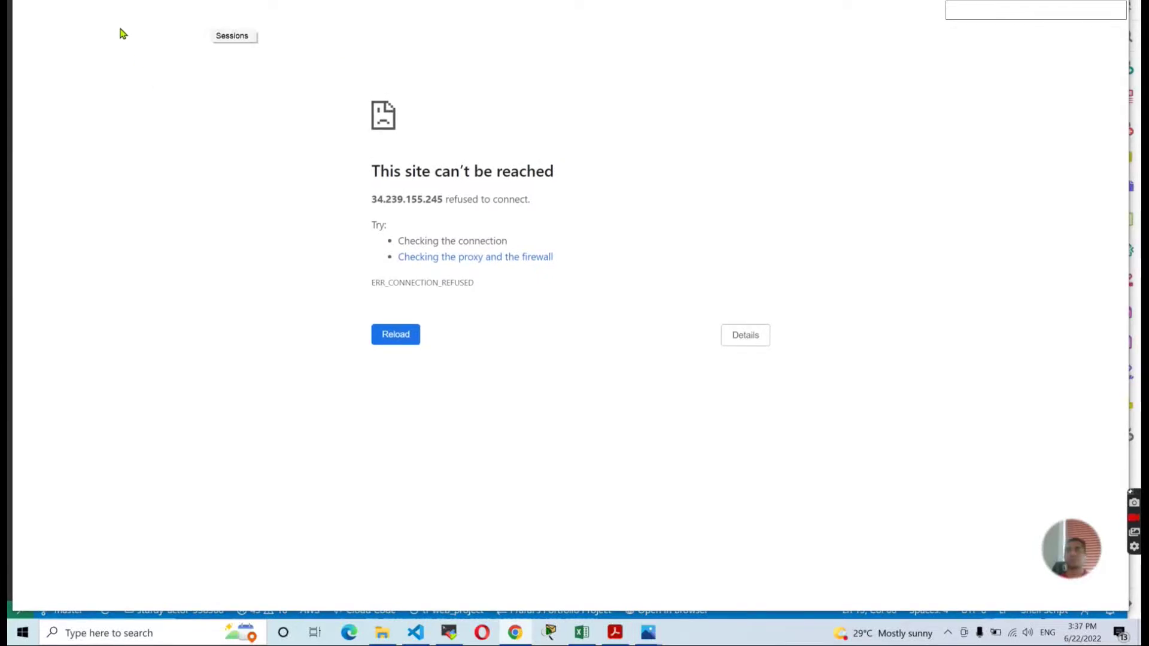
key("ctrl+Tab")
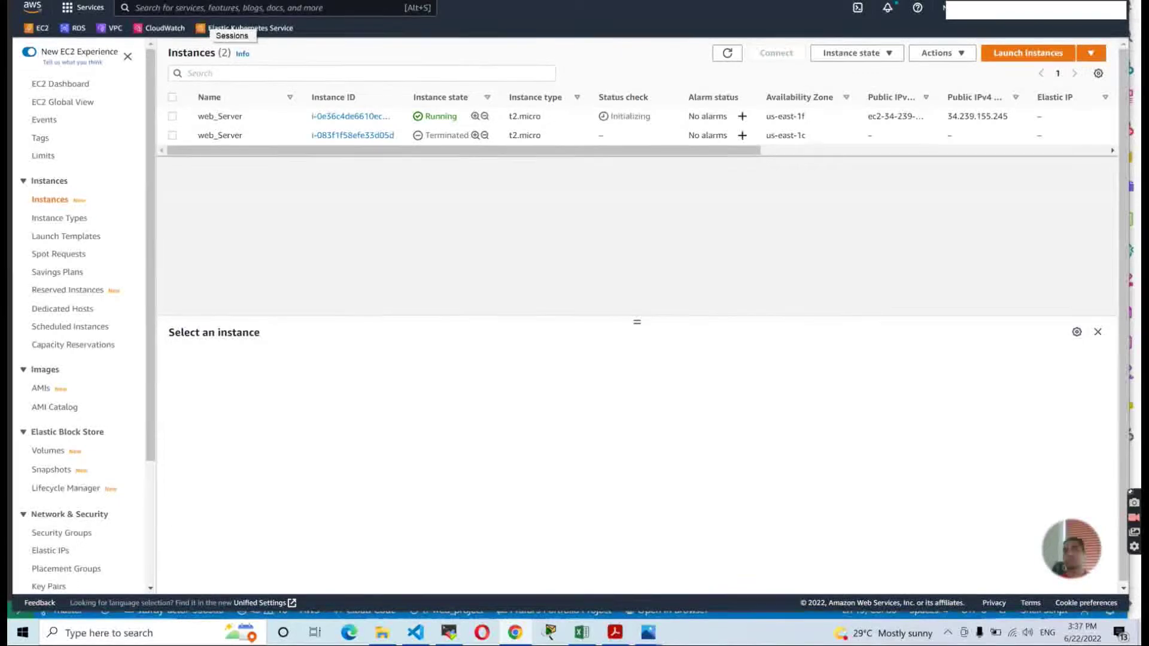
Maximize the browser, open web_Server's instance summary, and copy its public IPv4 address.
left_click_drag(232, 26, 227, 9)
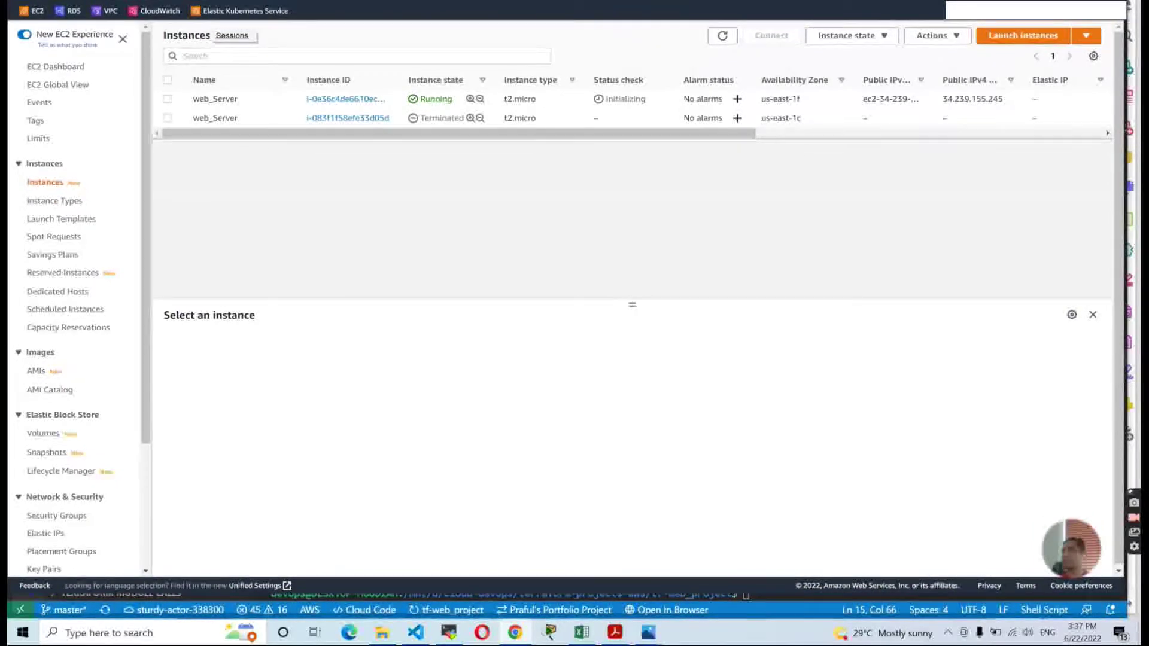
key("super+Up")
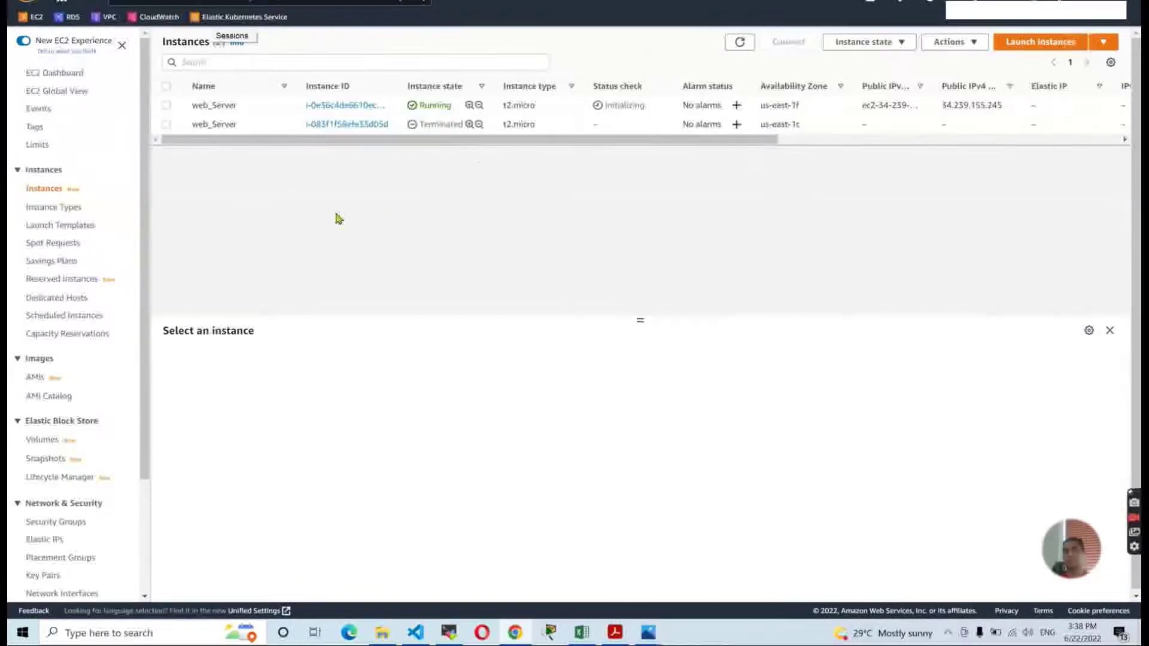
left_click(344, 112)
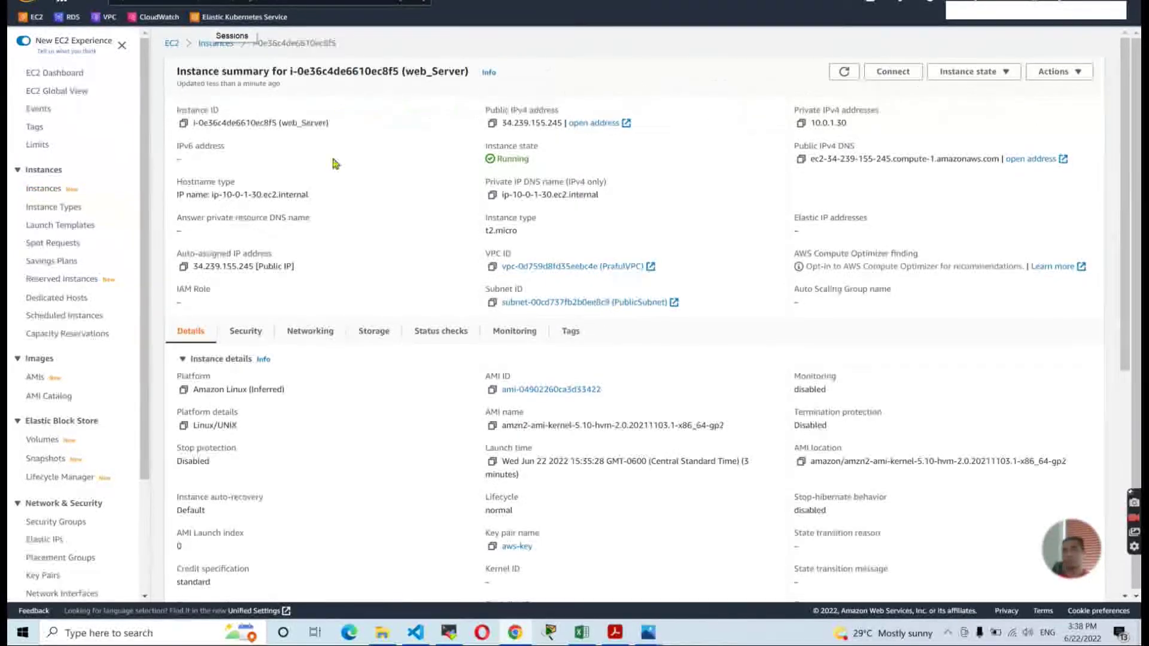
left_click(492, 124)
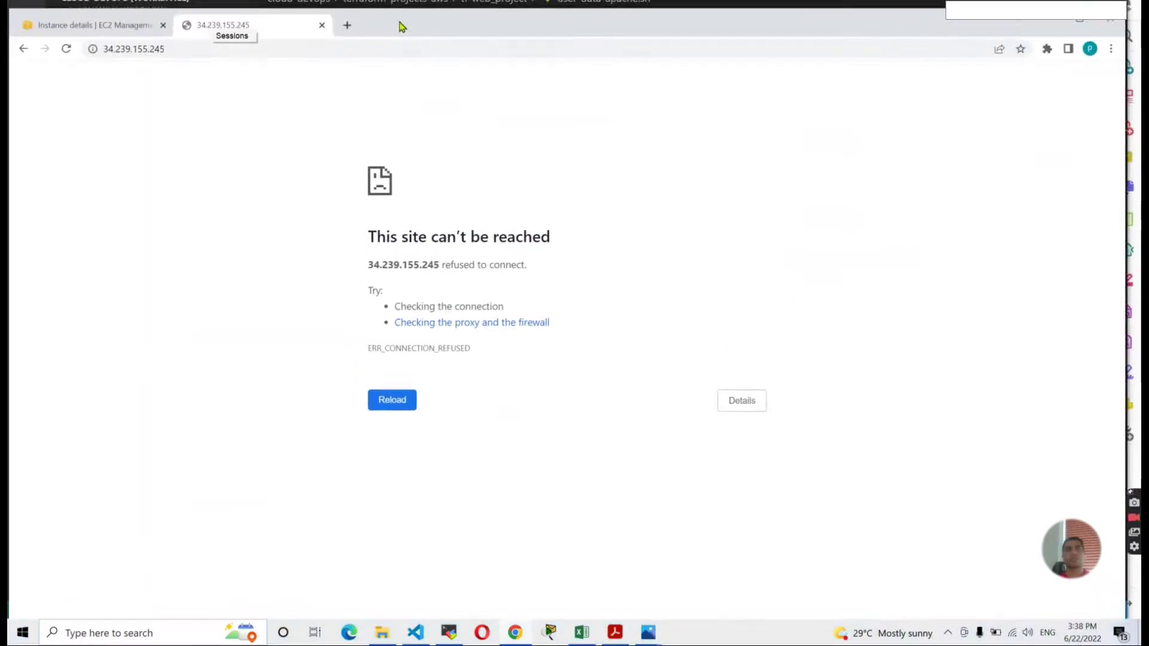
Reload 34.239.155.245 so the portfolio site loads, and scroll through all its sections.
left_click(71, 54)
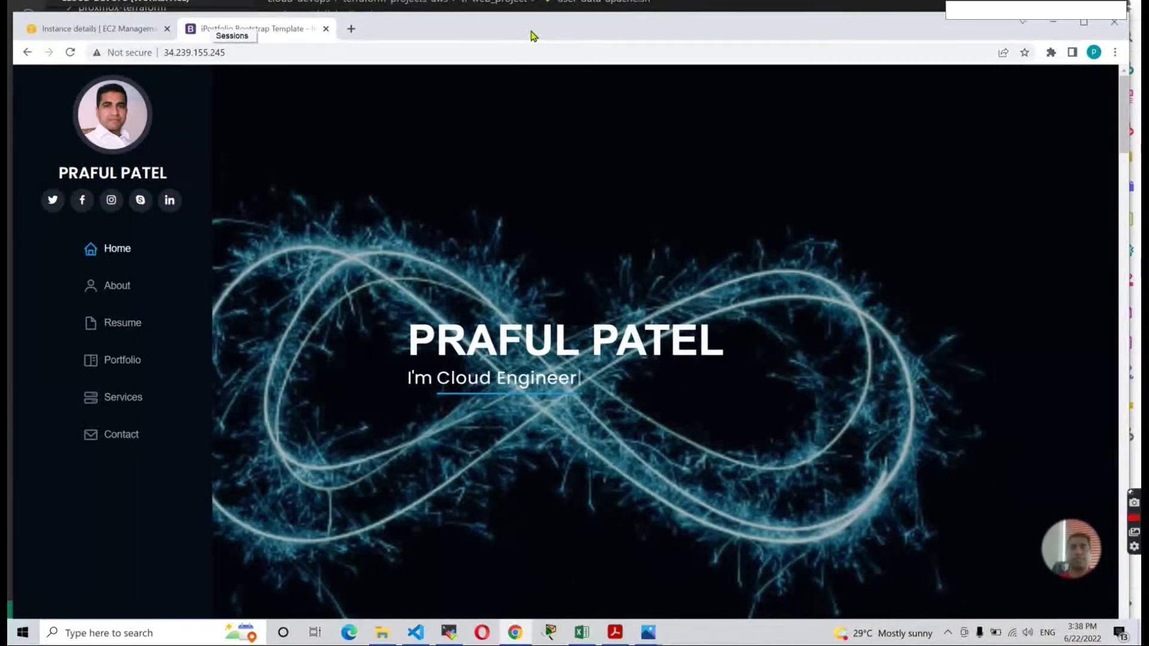
scroll(353, 321, "down", 8)
scroll(355, 321, "up", 4)
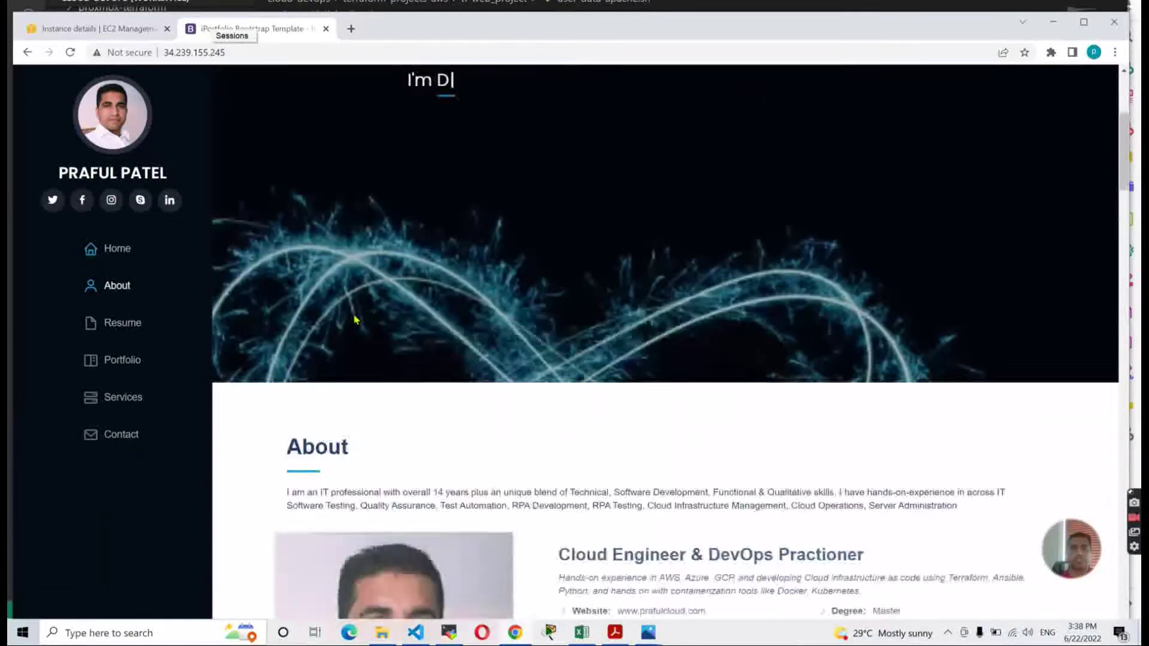
scroll(354, 318, "up", 5)
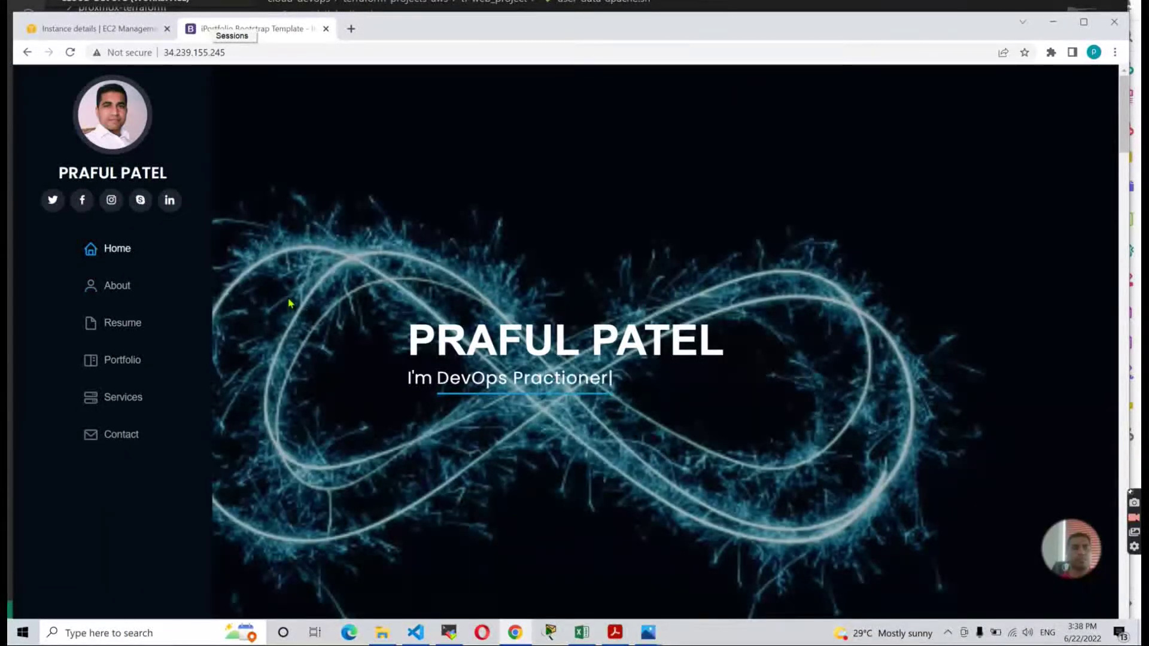
scroll(333, 322, "down", 3)
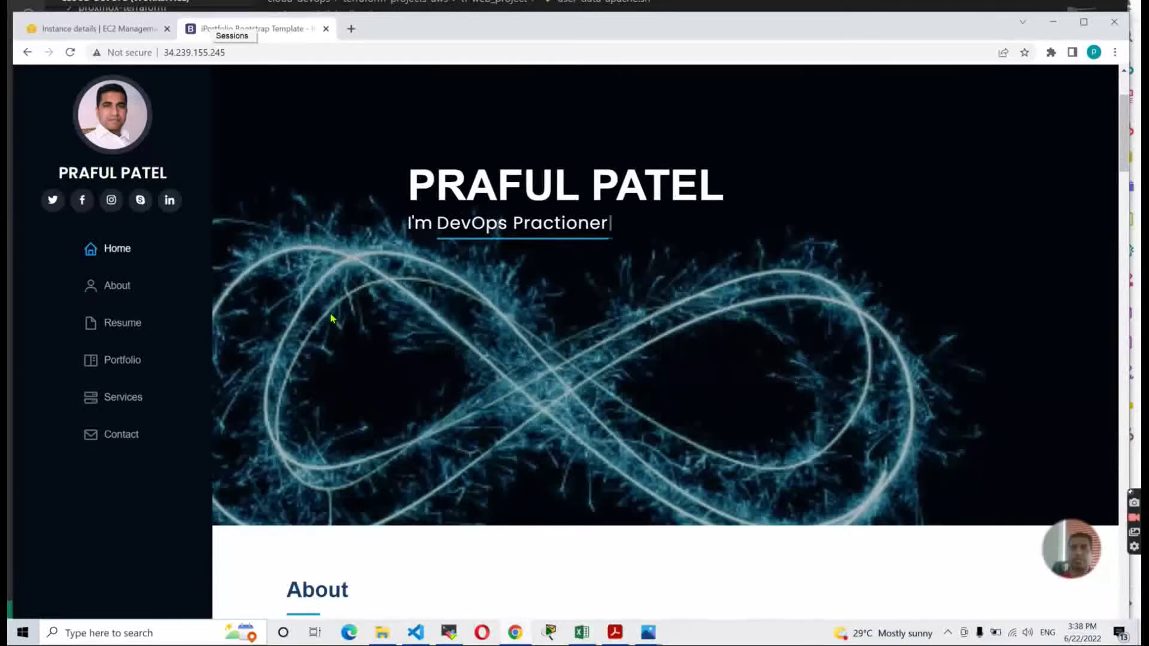
scroll(332, 318, "down", 8)
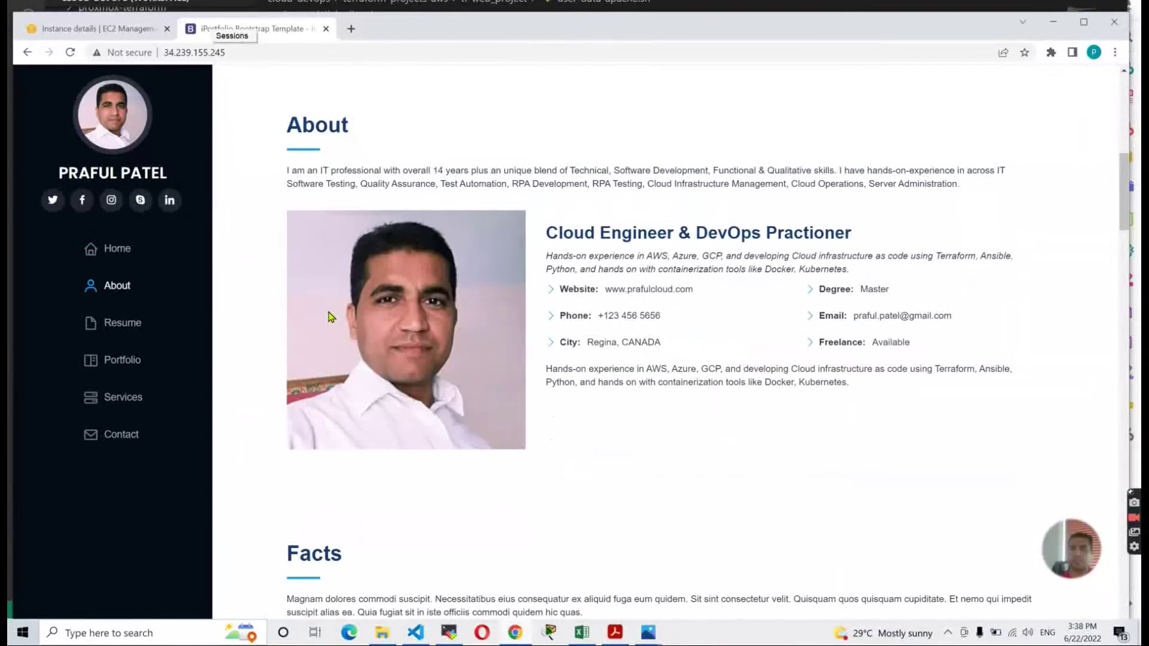
scroll(330, 316, "down", 5)
scroll(329, 316, "down", 10)
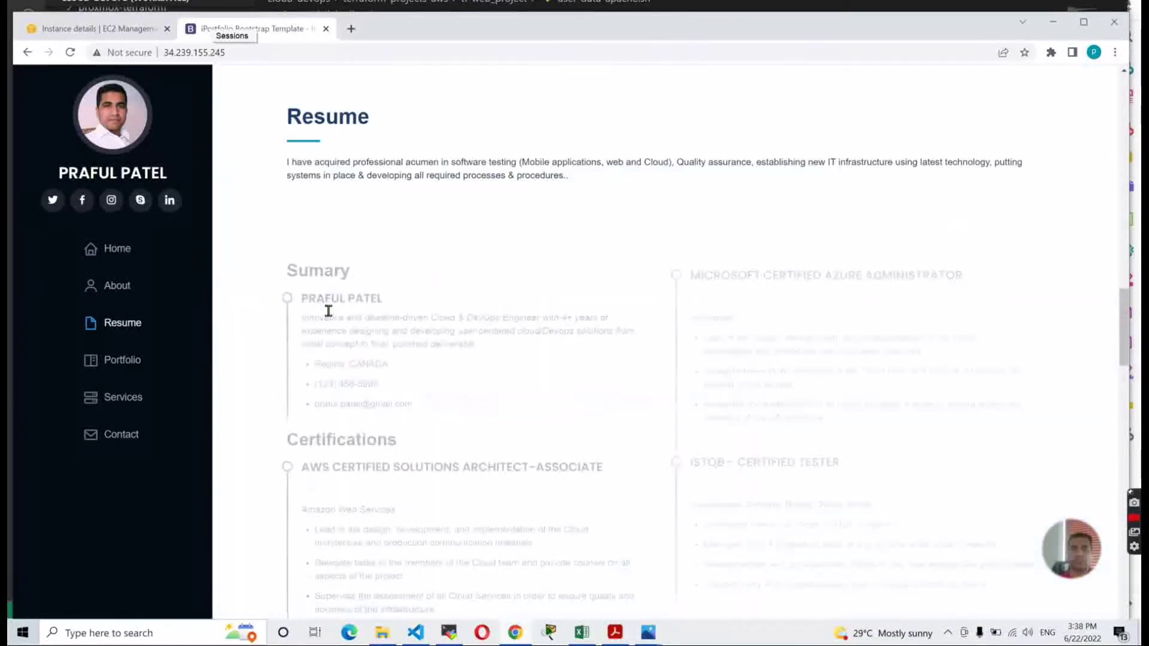
scroll(329, 316, "down", 15)
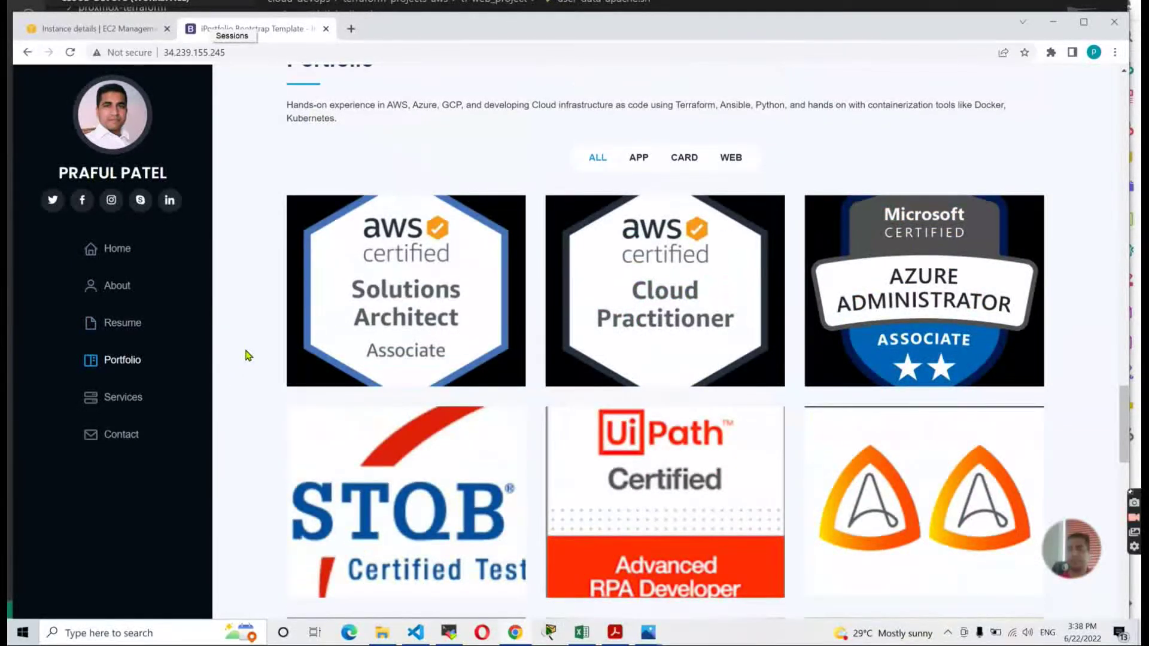
scroll(247, 356, "down", 15)
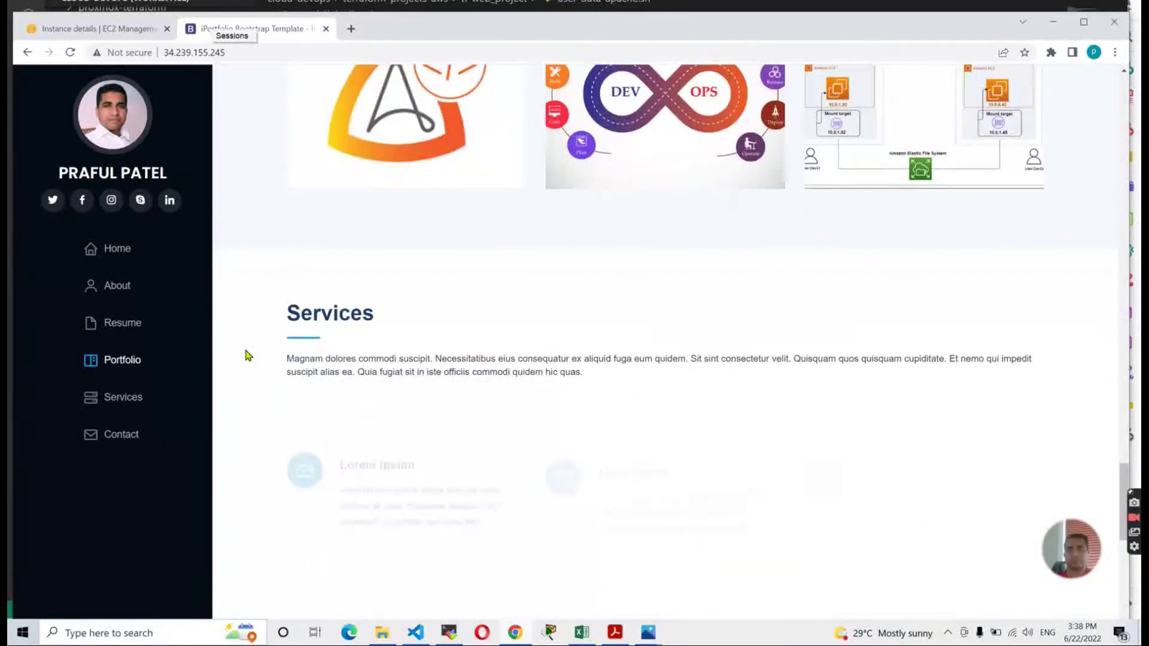
scroll(247, 355, "down", 5)
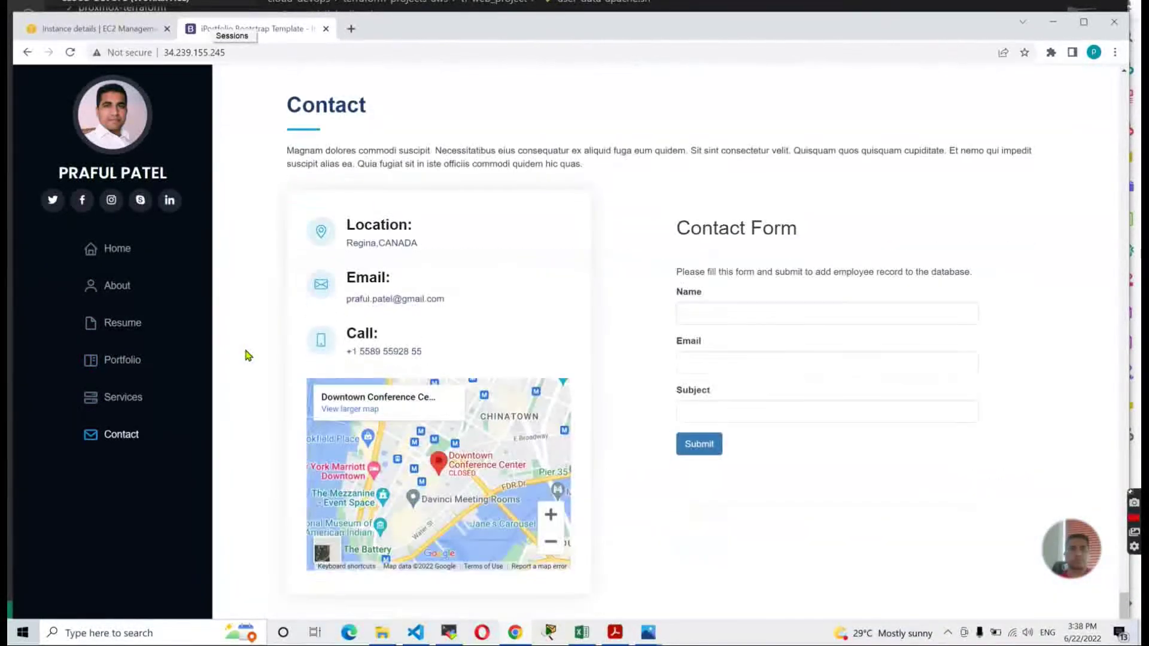
scroll(247, 355, "up", 20)
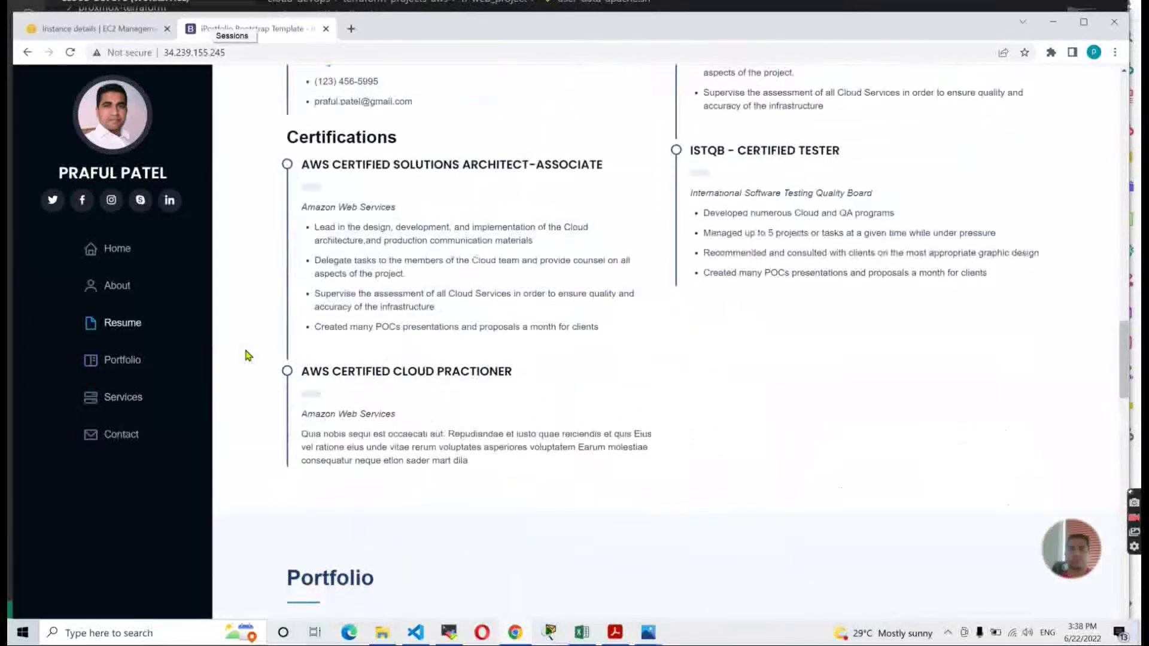
scroll(247, 355, "up", 20)
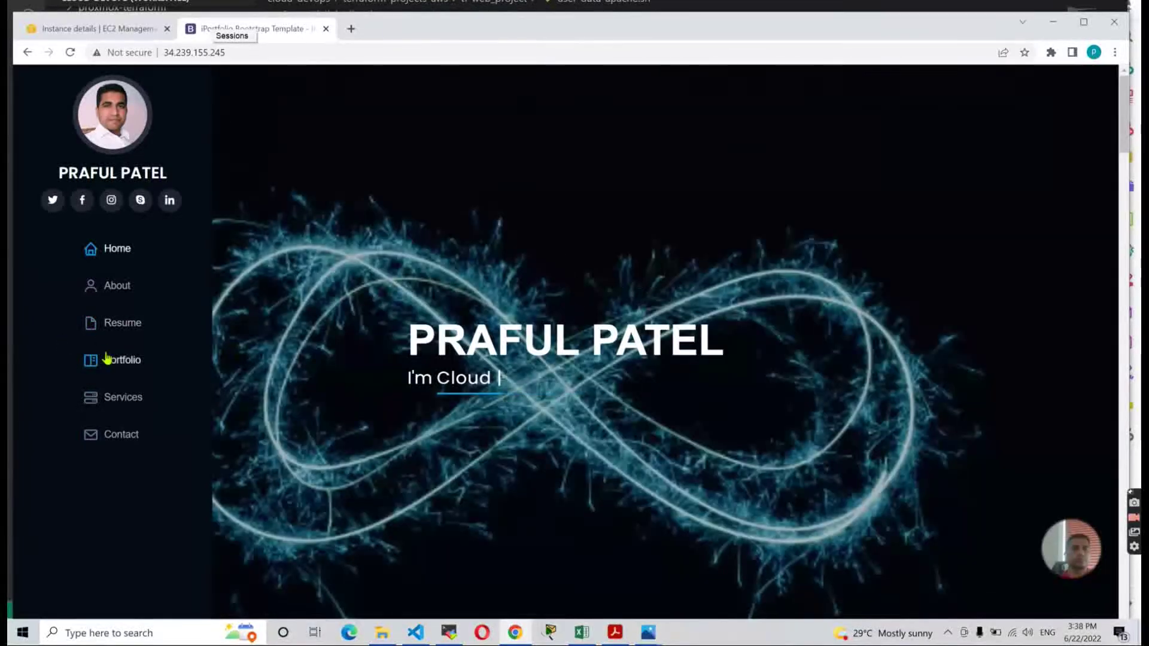
scroll(107, 329, "down", 10)
scroll(114, 281, "down", 15)
scroll(123, 285, "up", 20)
scroll(128, 288, "down", 5)
scroll(125, 326, "down", 20)
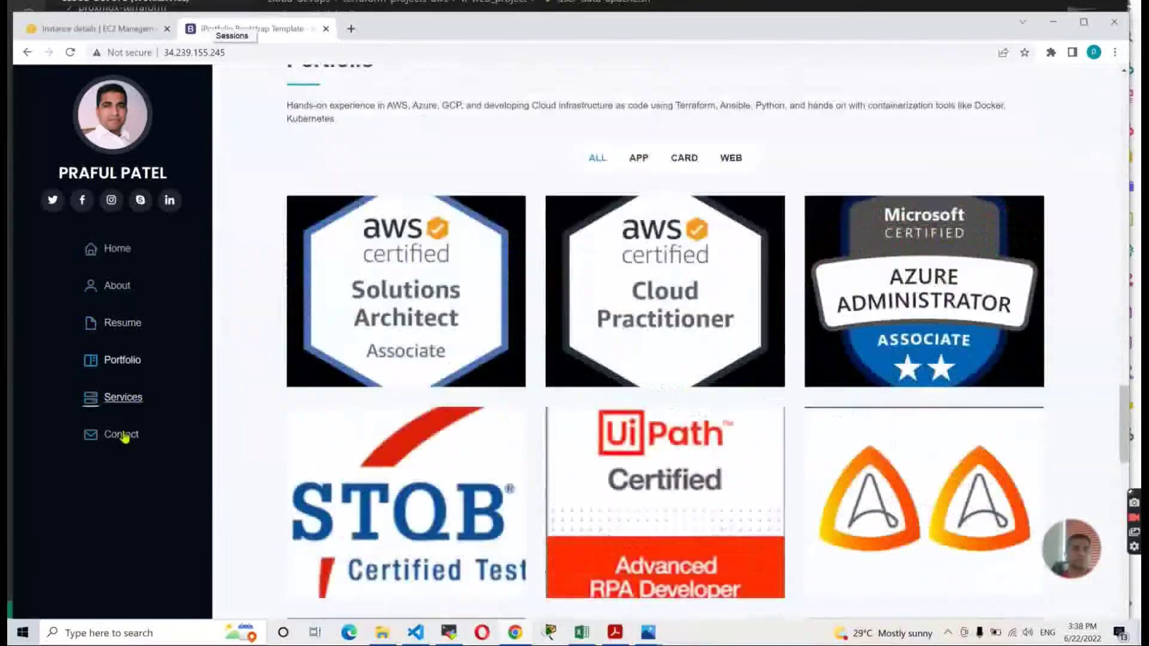
scroll(132, 275, "down", 5)
Return to the portfolio home page via the sidebar and show it full screen with F11.
left_click(124, 256)
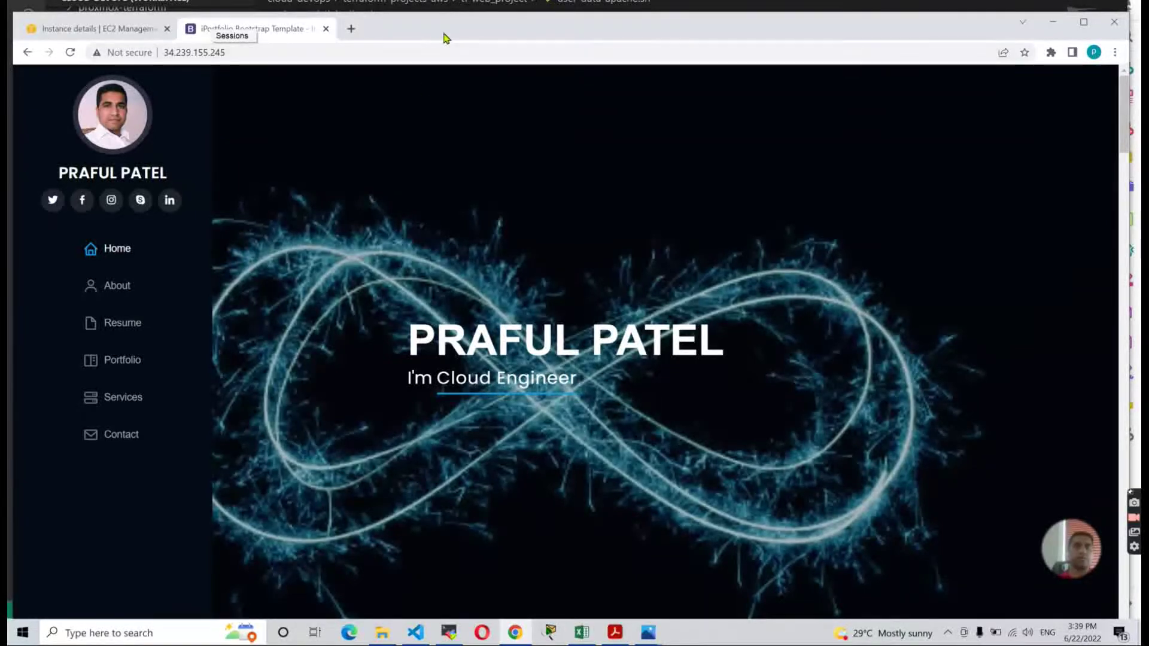
key("F11")
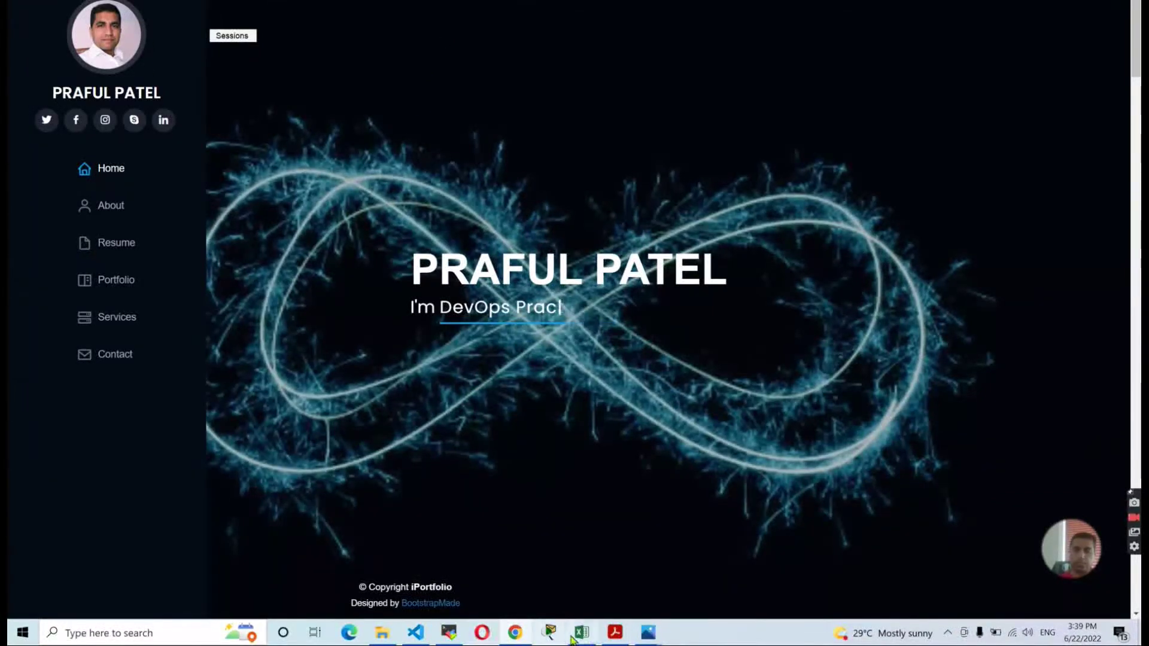
left_click(615, 633)
Read the guide's pages 12–13 on browser verification and the portfolio screenshot.
scroll(559, 403, "down", 7)
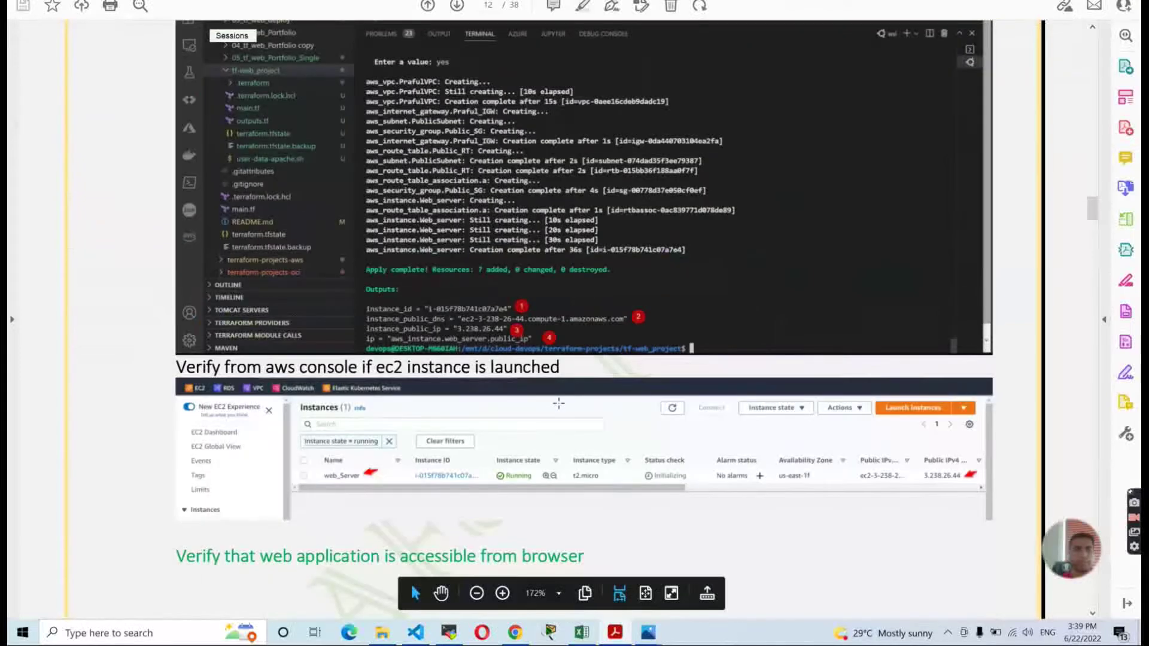
scroll(559, 403, "down", 10)
scroll(508, 382, "up", 4)
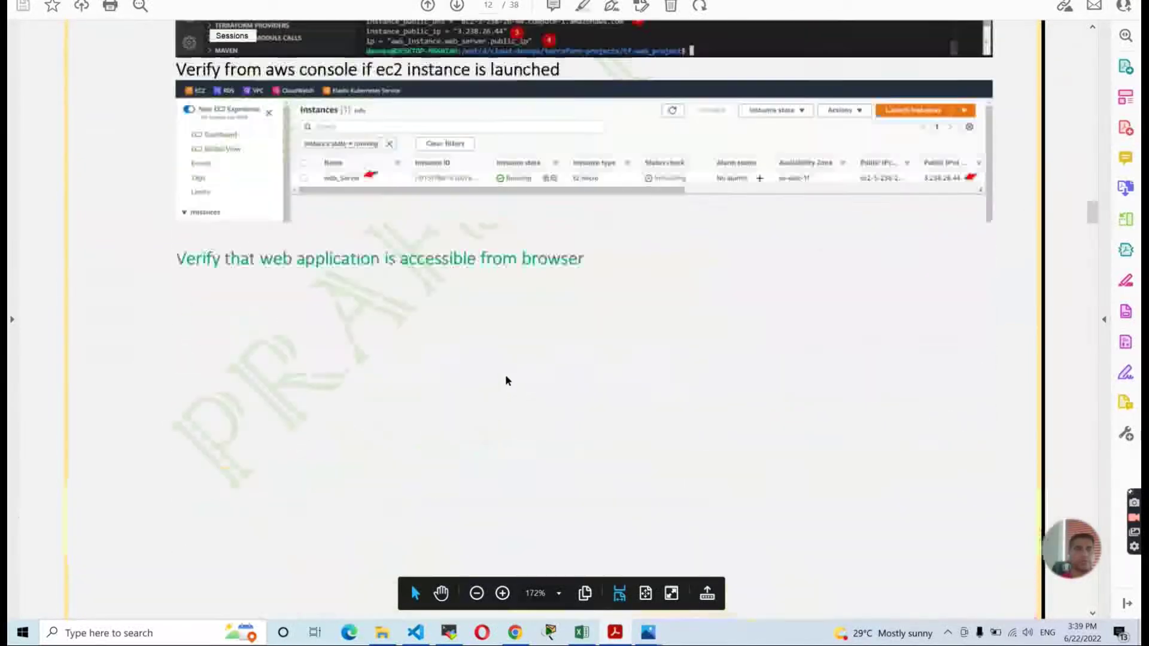
left_click_drag(173, 258, 517, 258)
scroll(562, 385, "down", 10)
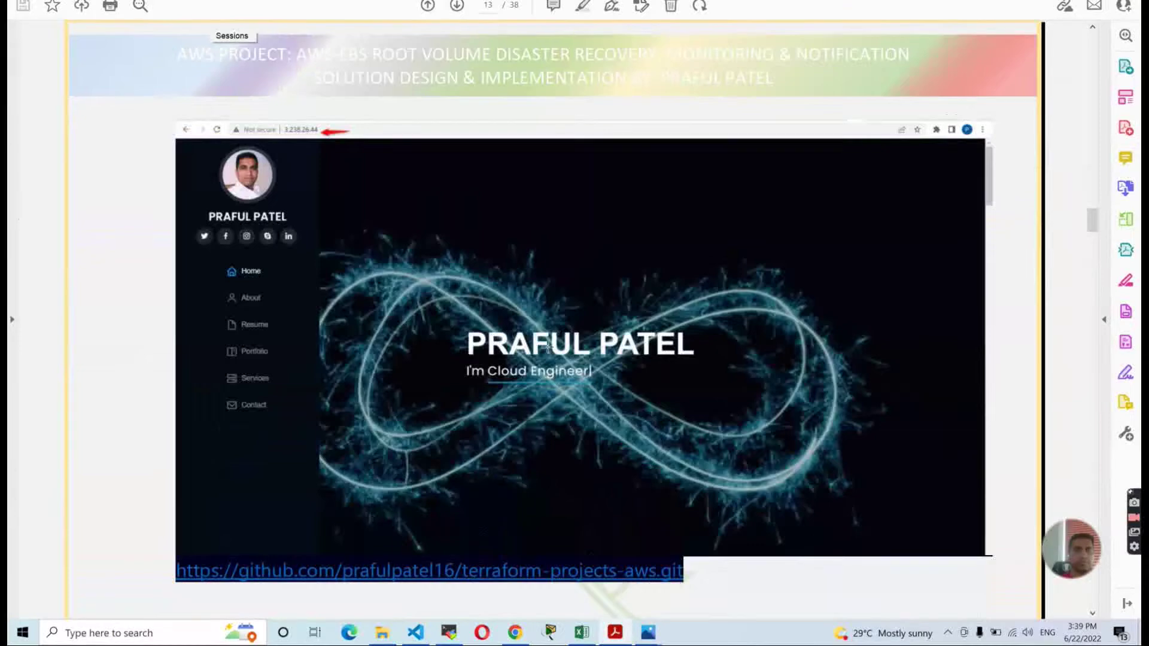
left_click(549, 351)
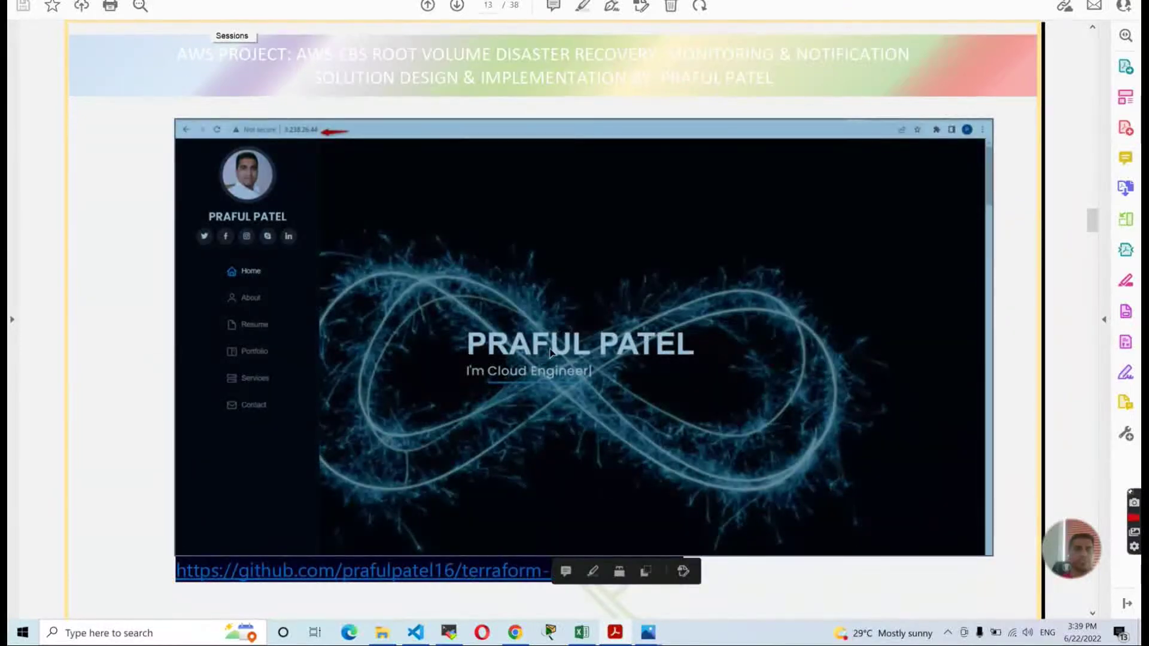
left_click(456, 359)
Scroll to page 17 and highlight the Phase 2.1 Ansible snapshot heading, then return to Chrome.
scroll(455, 358, "down", 8)
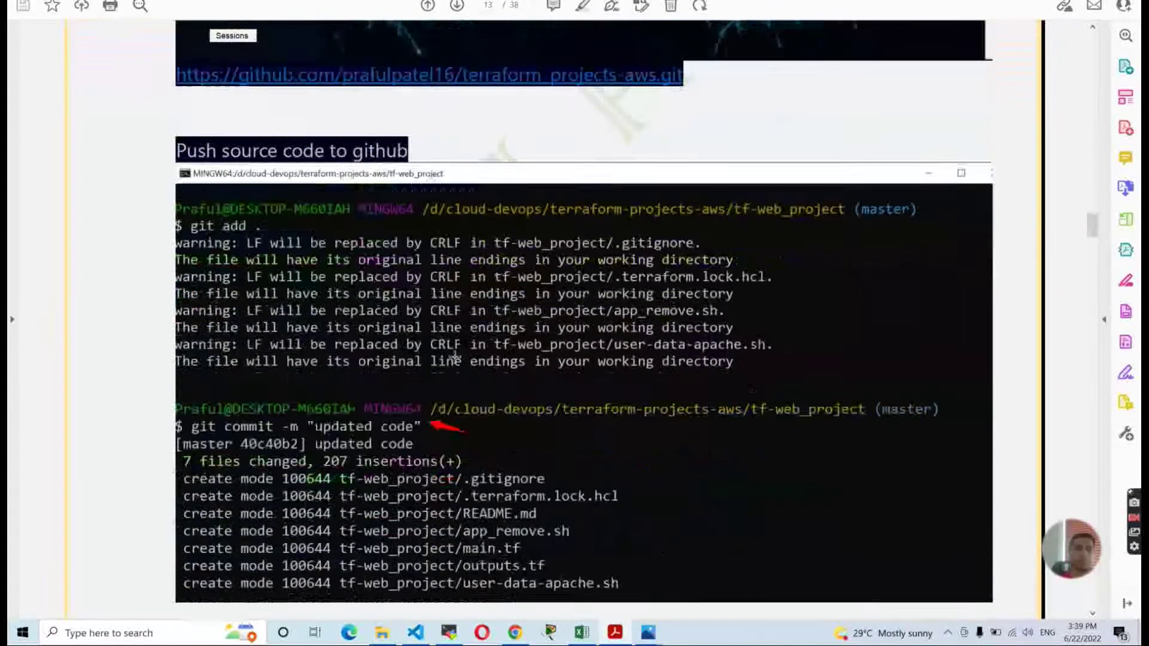
scroll(455, 358, "down", 20)
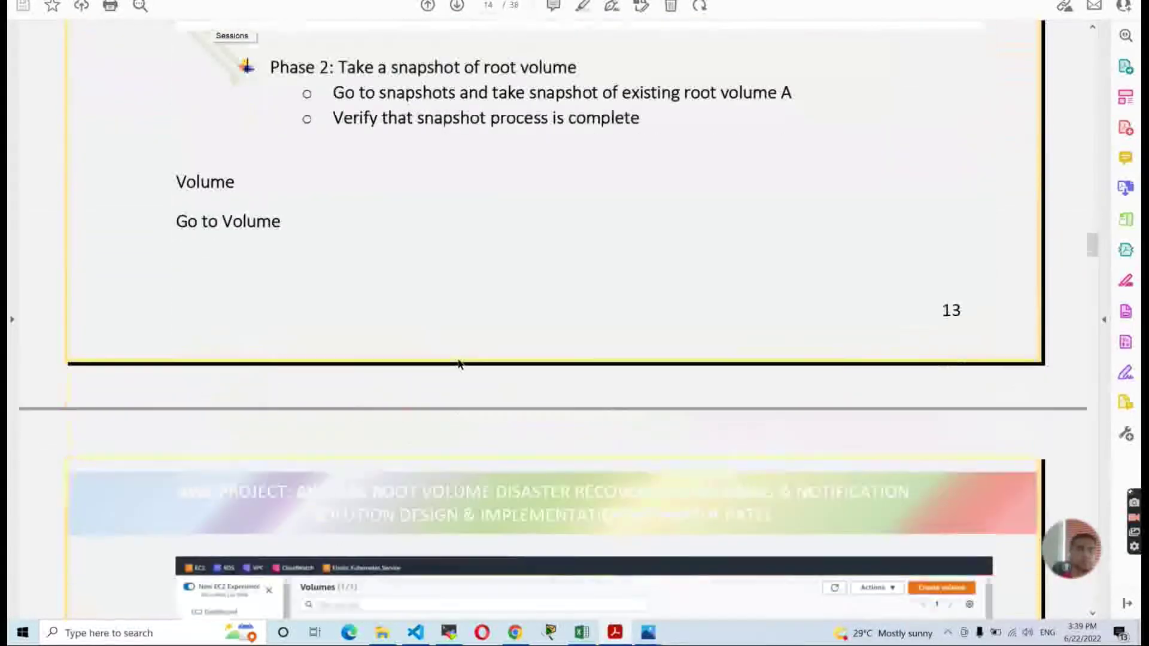
scroll(458, 364, "down", 5)
scroll(455, 357, "up", 14)
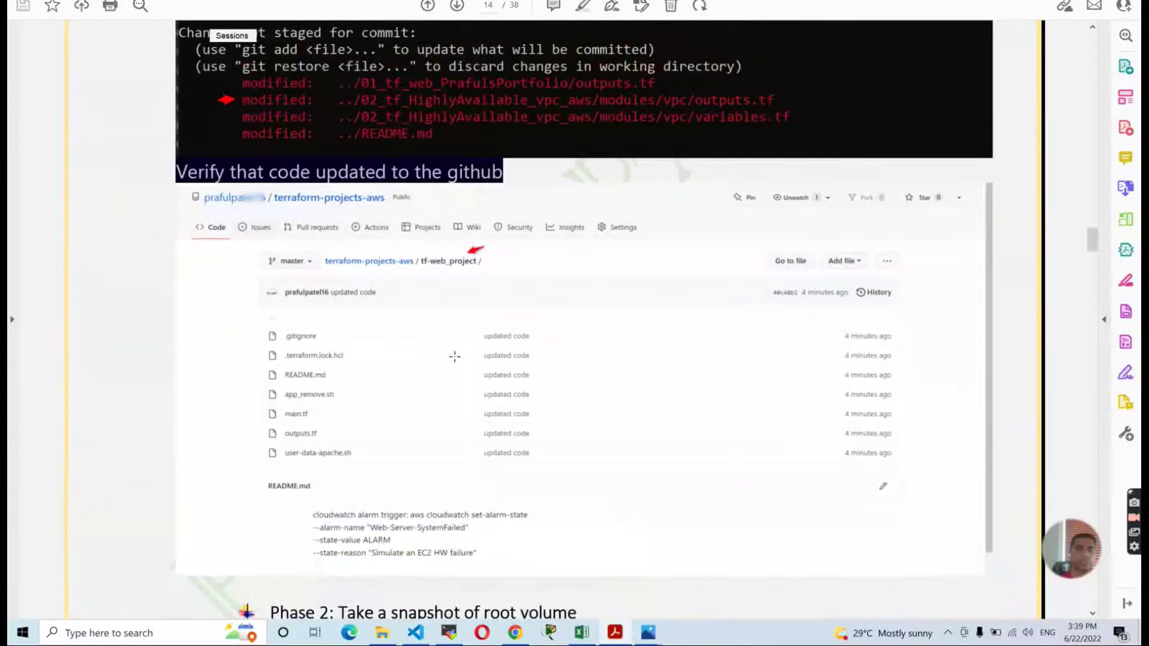
scroll(454, 357, "down", 5)
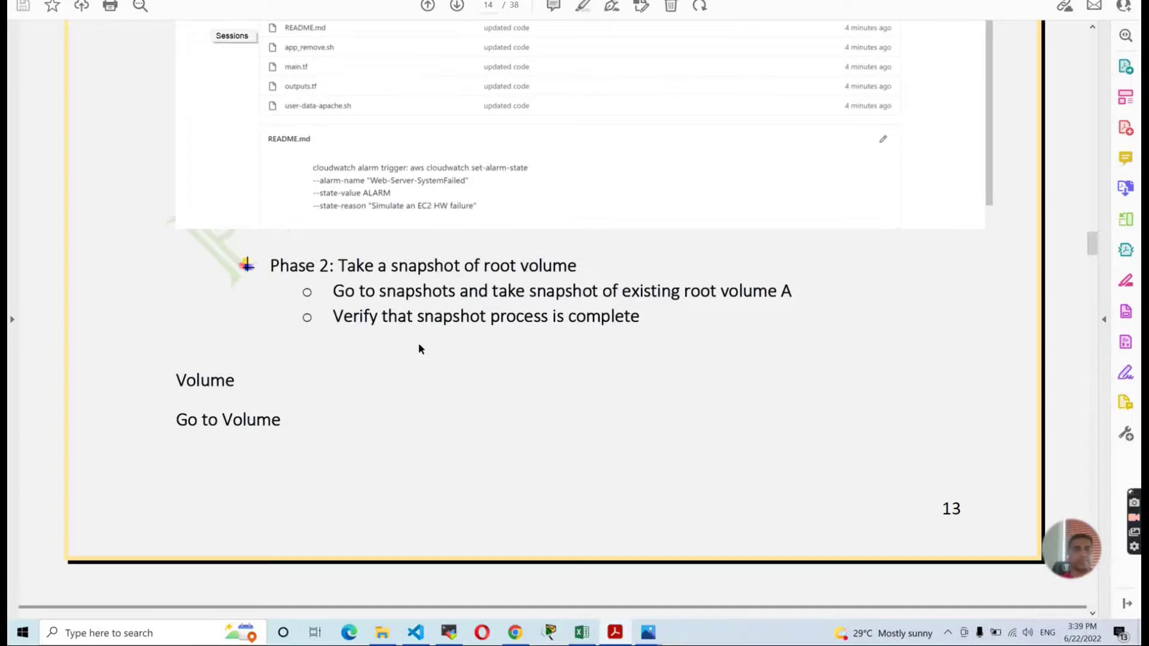
scroll(418, 344, "down", 10)
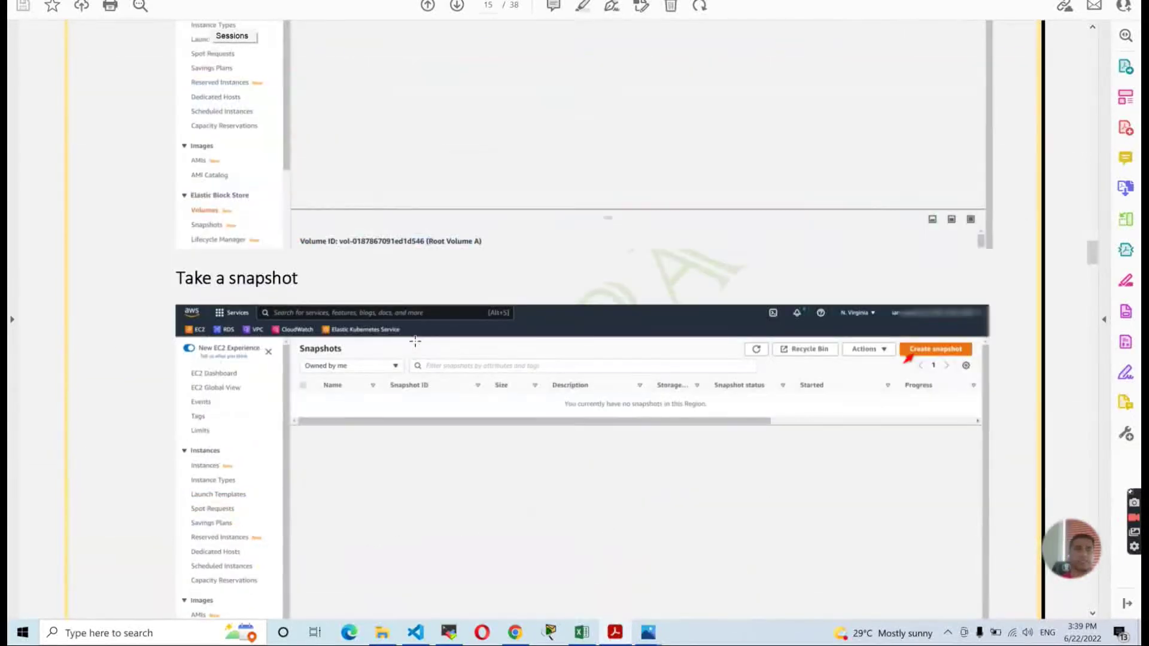
scroll(415, 341, "down", 10)
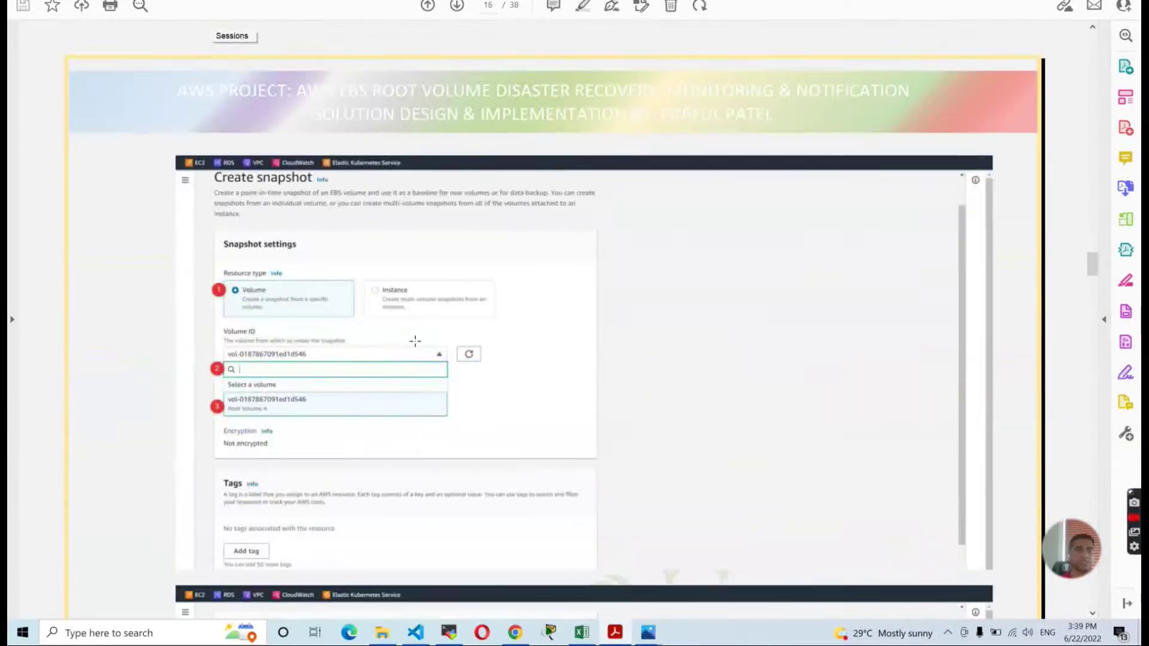
scroll(417, 344, "down", 15)
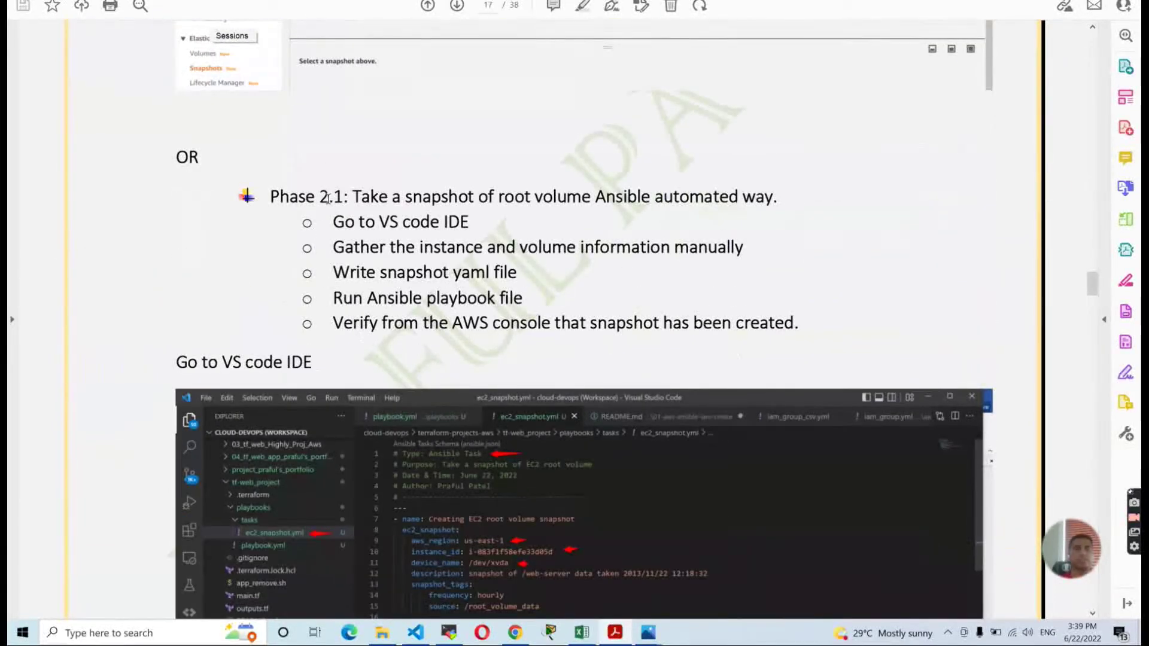
left_click_drag(328, 199, 734, 215)
left_click(464, 261)
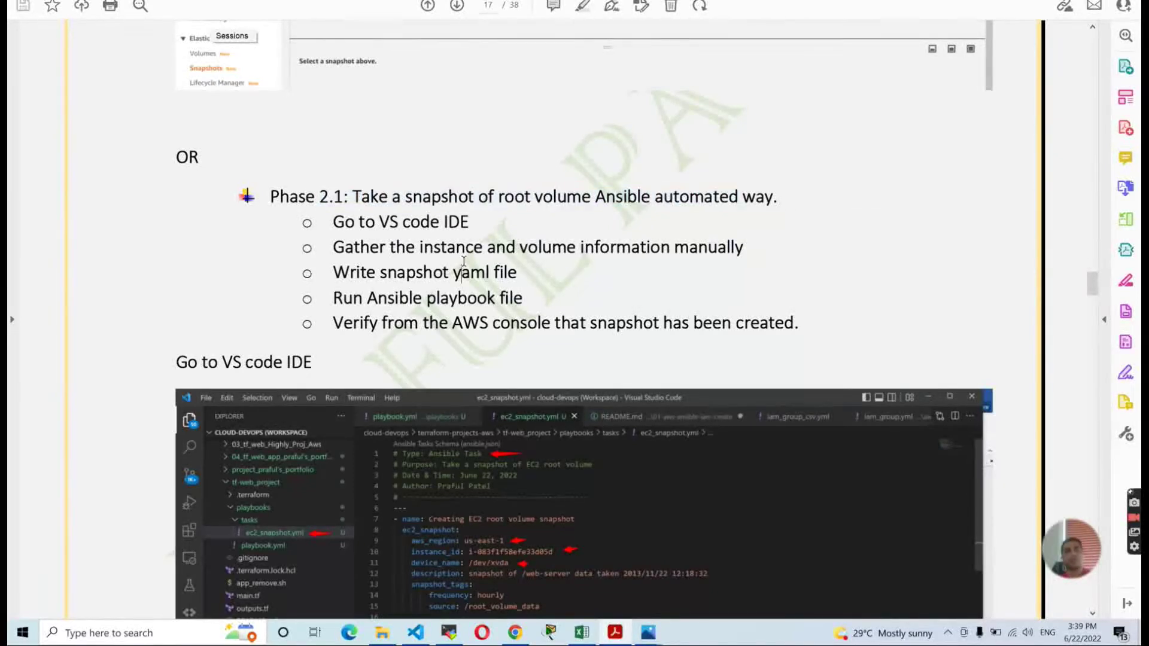
key("alt+Tab")
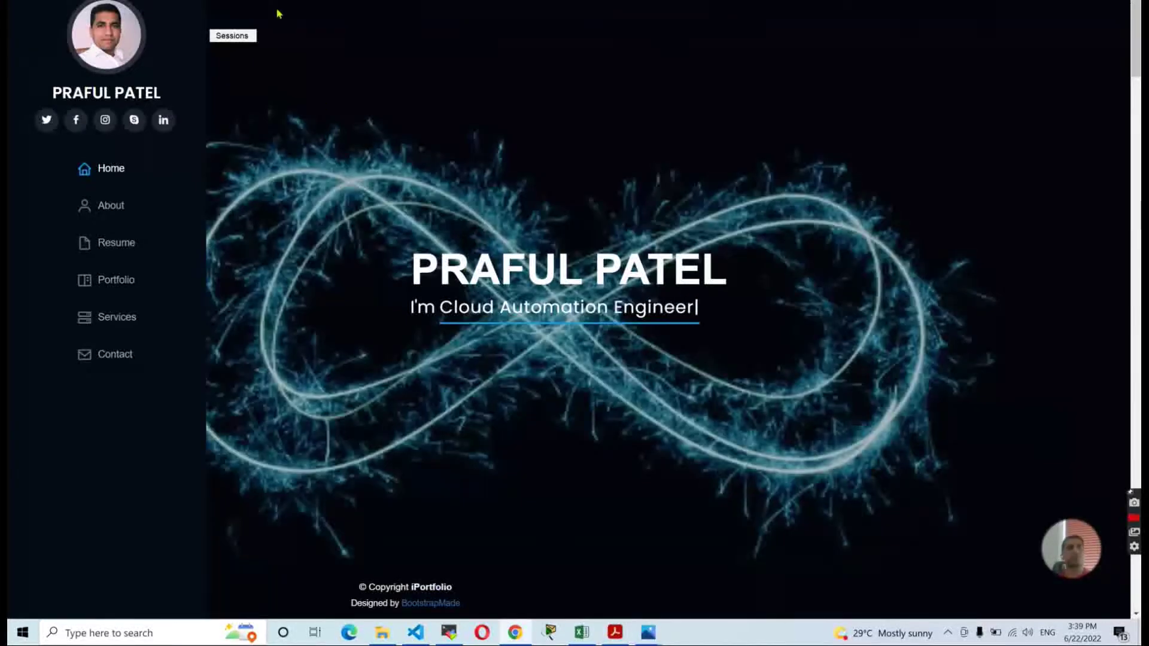
Open the EBS Volumes list and view the details of volume vol-06af626a07e006dec.
key("ctrl+Tab")
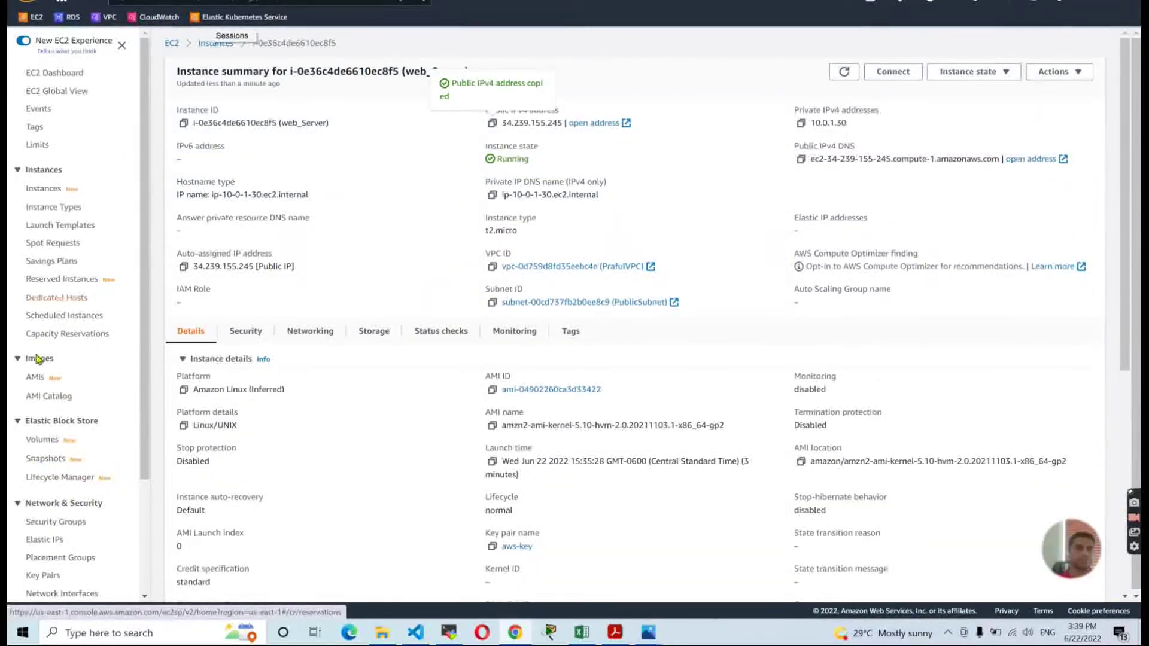
left_click(43, 440)
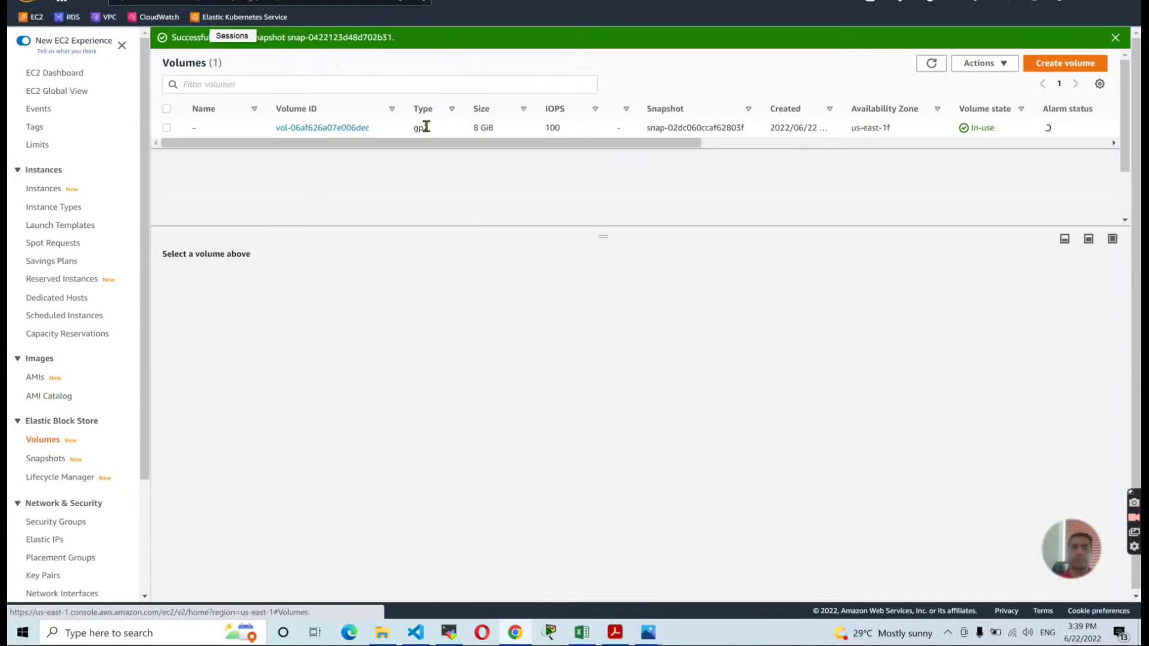
left_click_drag(365, 147, 533, 185)
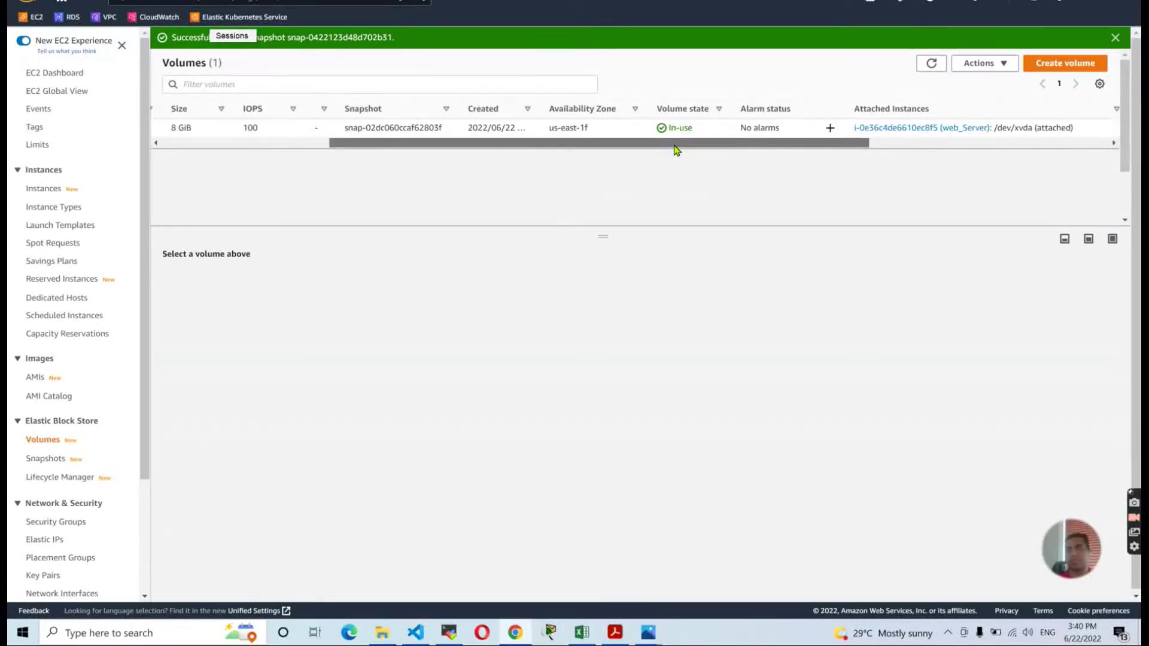
left_click_drag(674, 149, 278, 166)
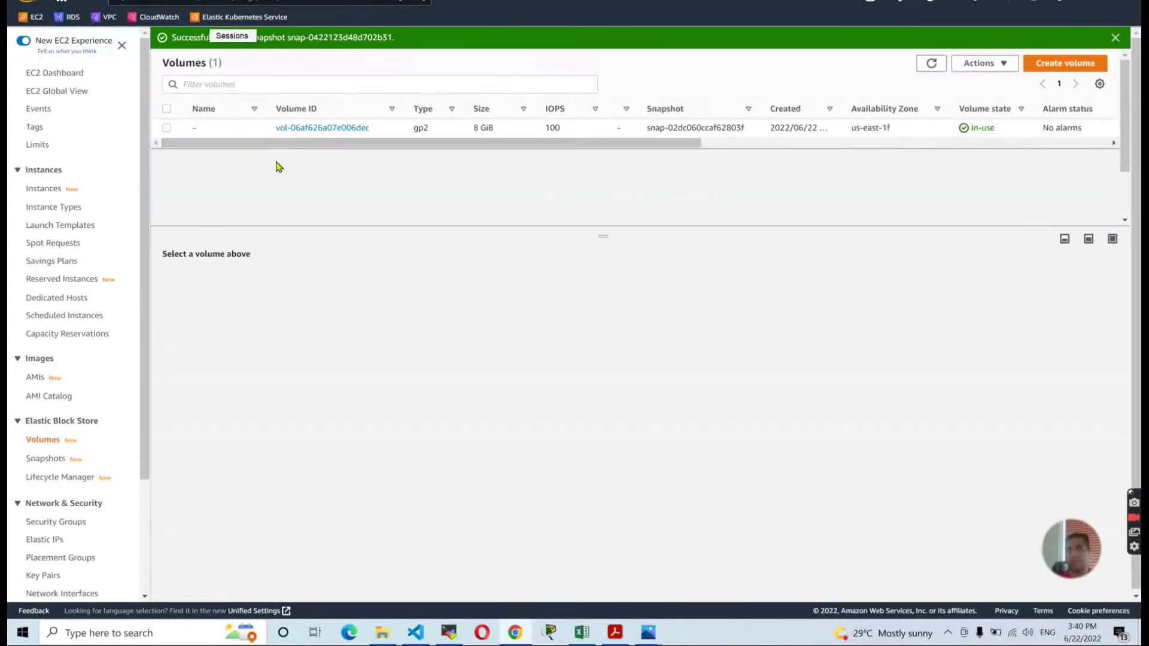
left_click(325, 128)
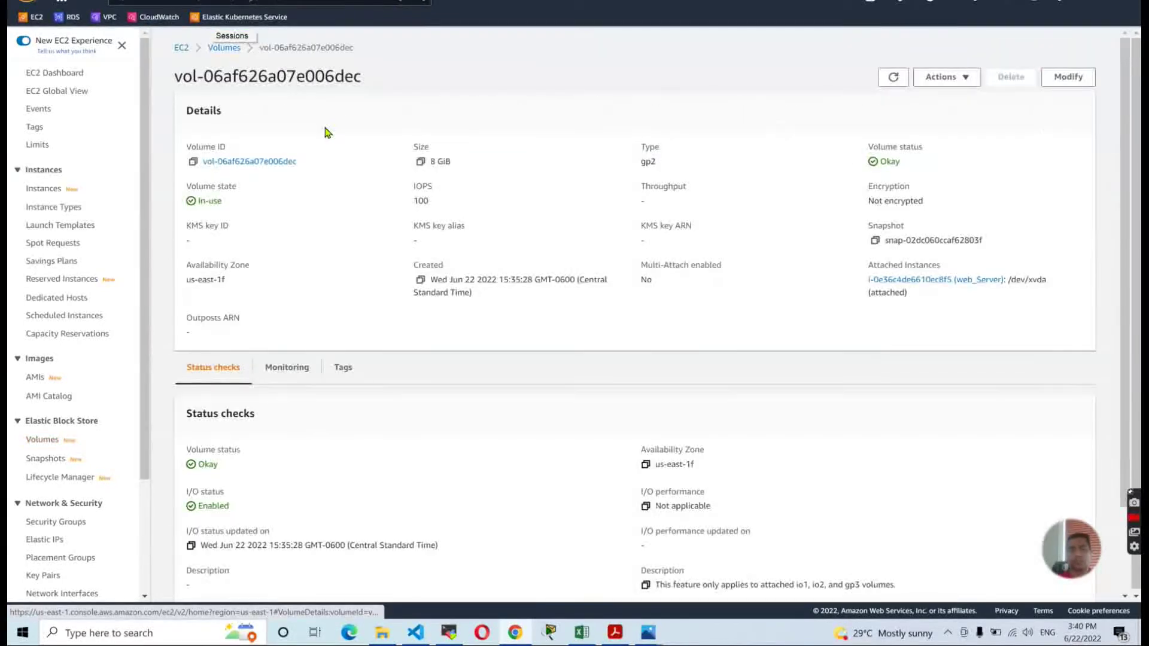
Check the Snapshots list, then return to Volumes showing the single 8 GiB gp2 volume.
left_click(43, 458)
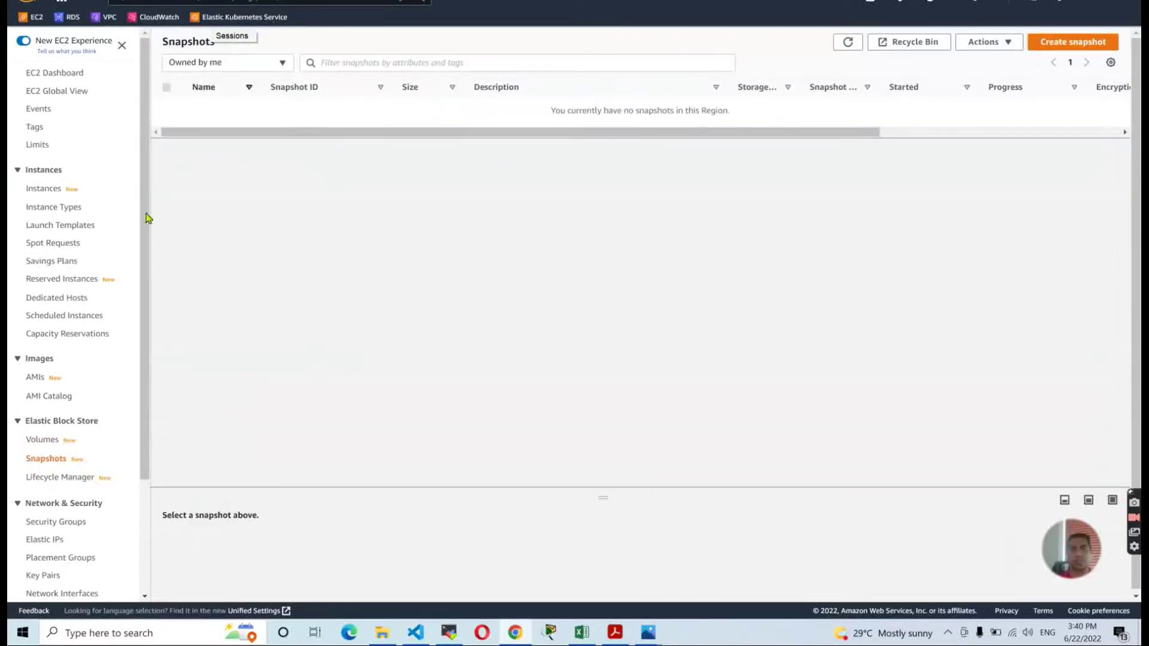
left_click(45, 440)
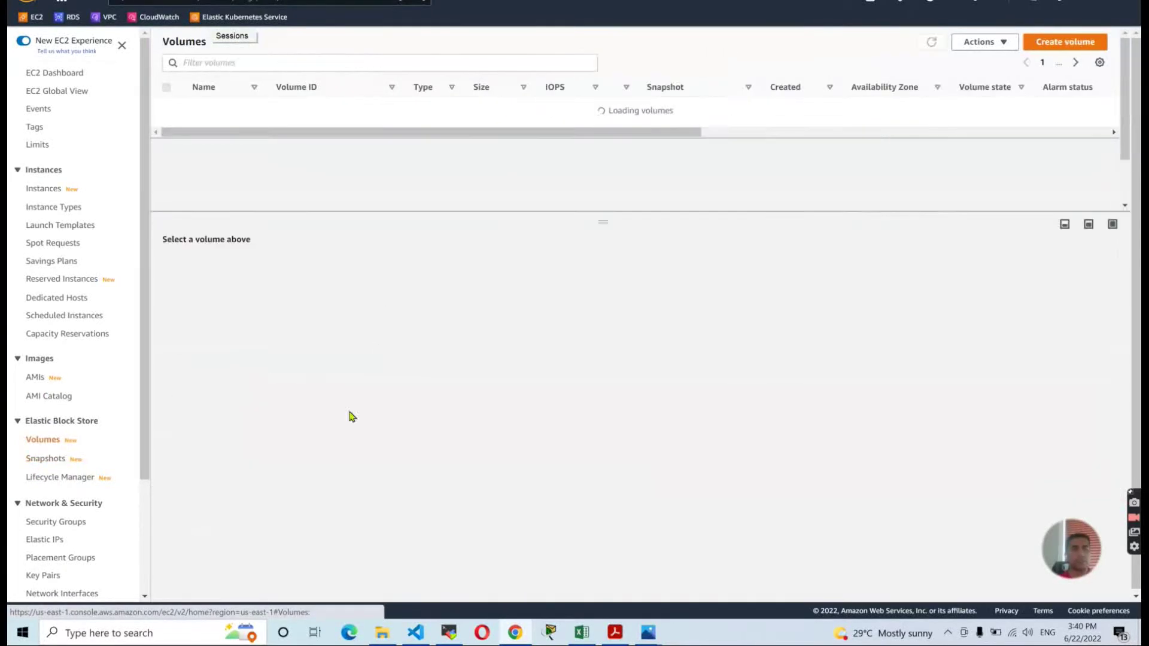
left_click(53, 459)
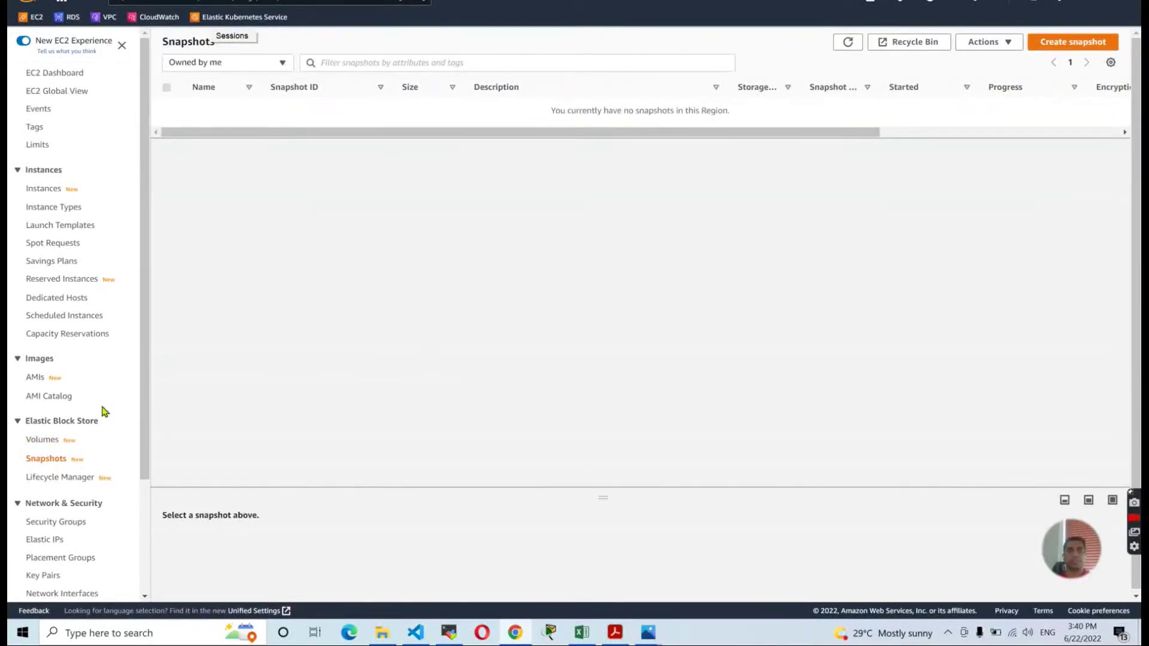
left_click(38, 441)
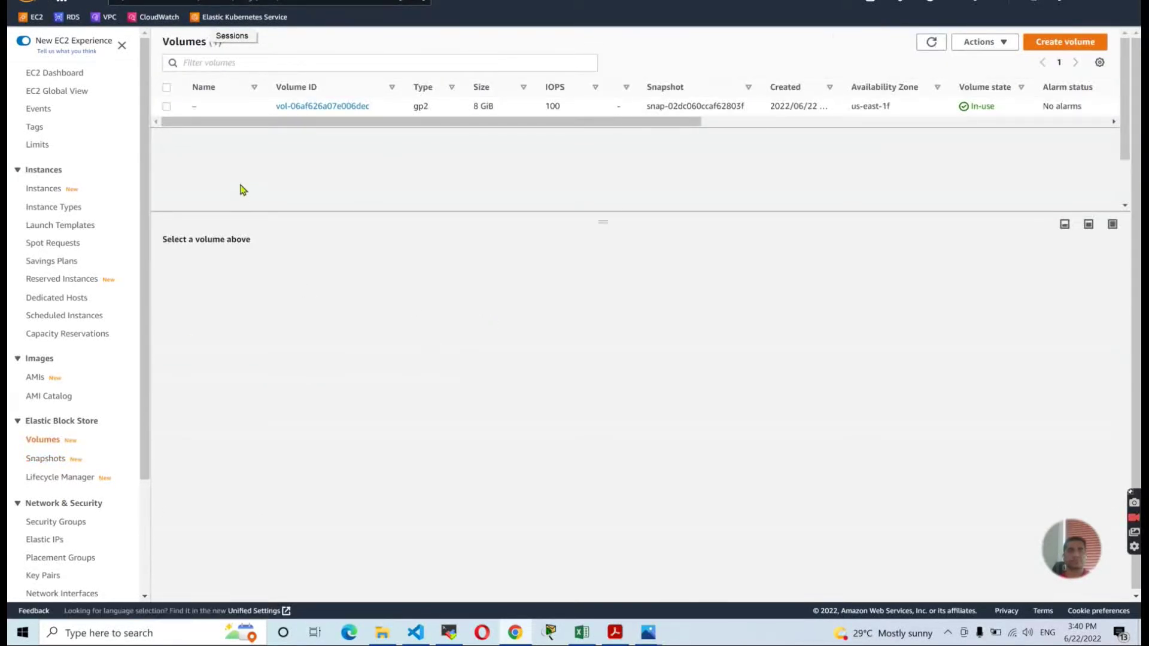
Scroll the guide to page 17's Phase 2.1 steps and the ec2_snapshot.yml screenshot.
key("alt+Tab")
key("alt+Tab")
key("alt+Tab")
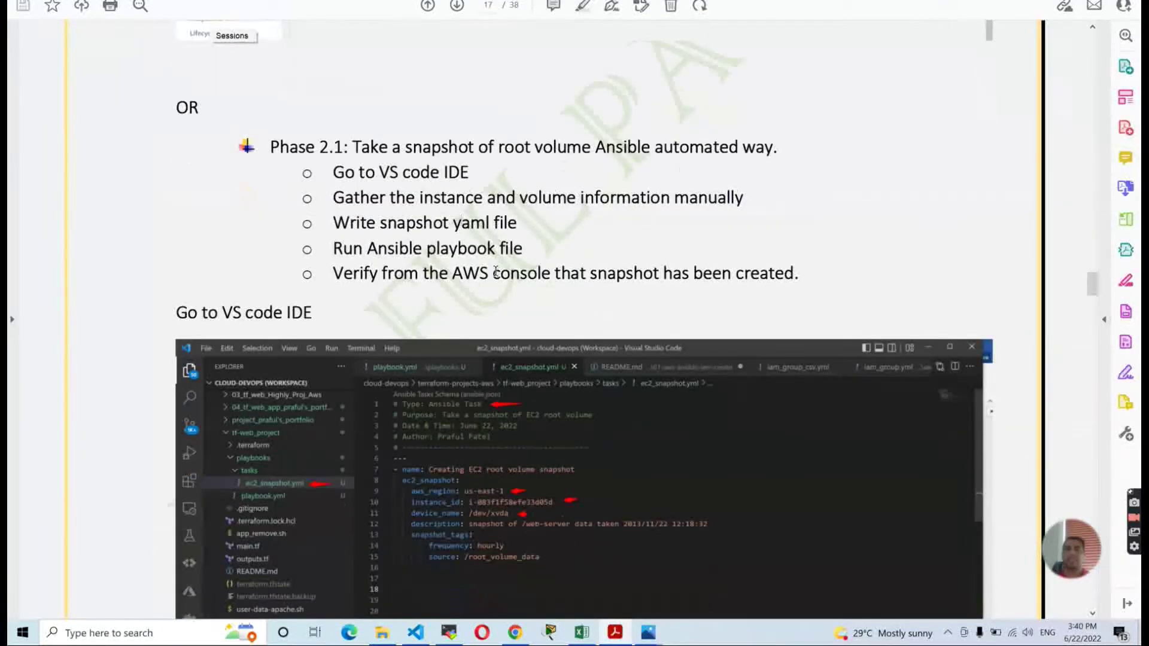
scroll(495, 272, "down", 1)
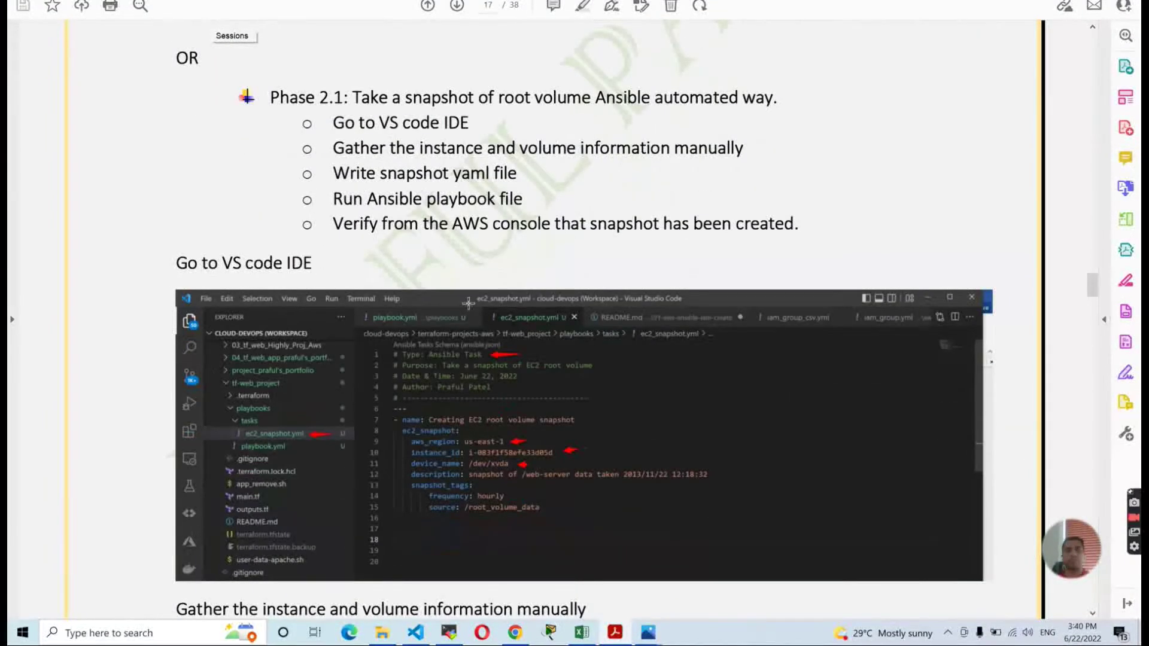
key("alt+Tab")
key("alt+Tab")
key("alt+Tab")
key("alt+Tab")
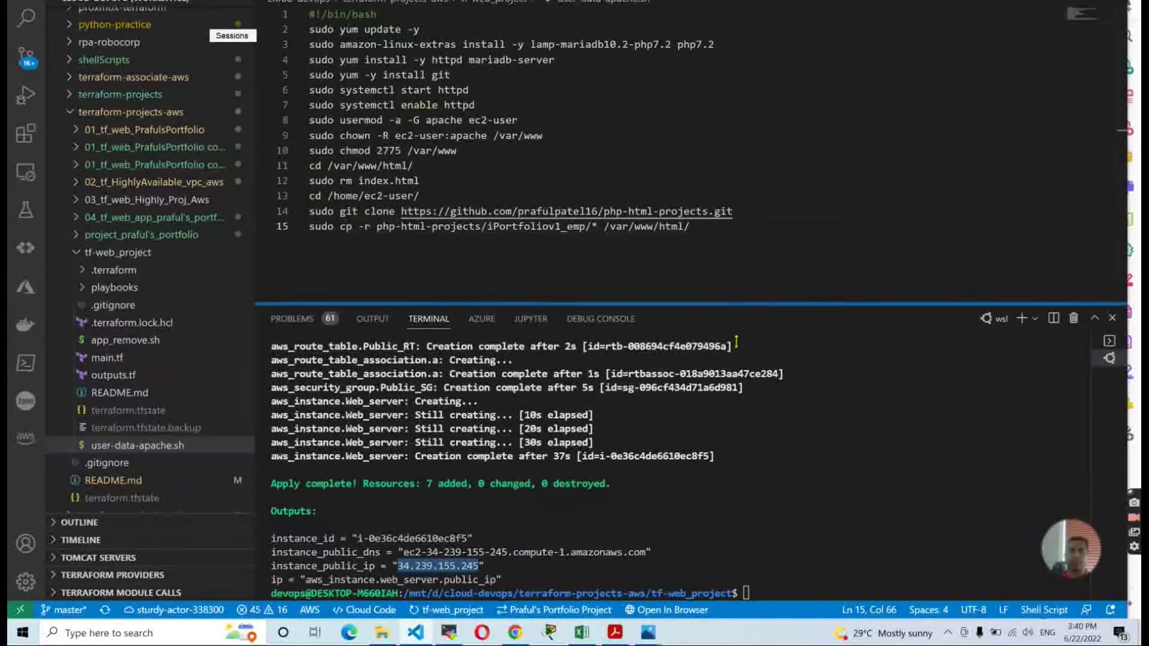
Open playbooks/tasks/ec2_snapshot.yml and check its us-east-1 region and instance_id values.
left_click_drag(735, 341, 736, 362)
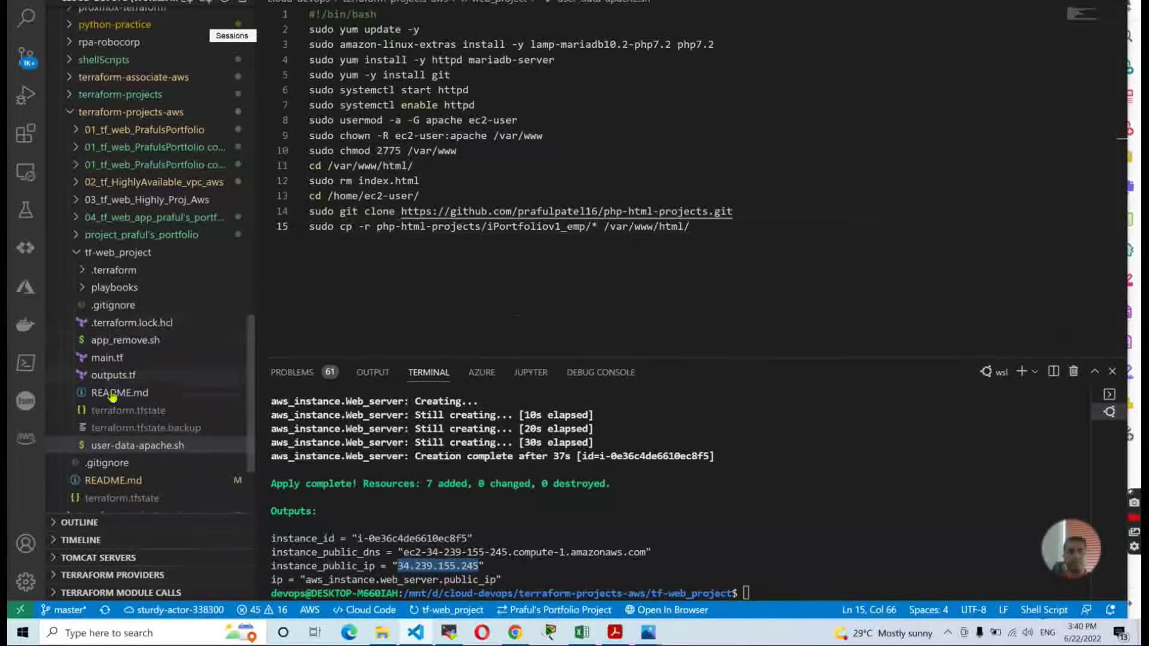
left_click(128, 289)
left_click(111, 307)
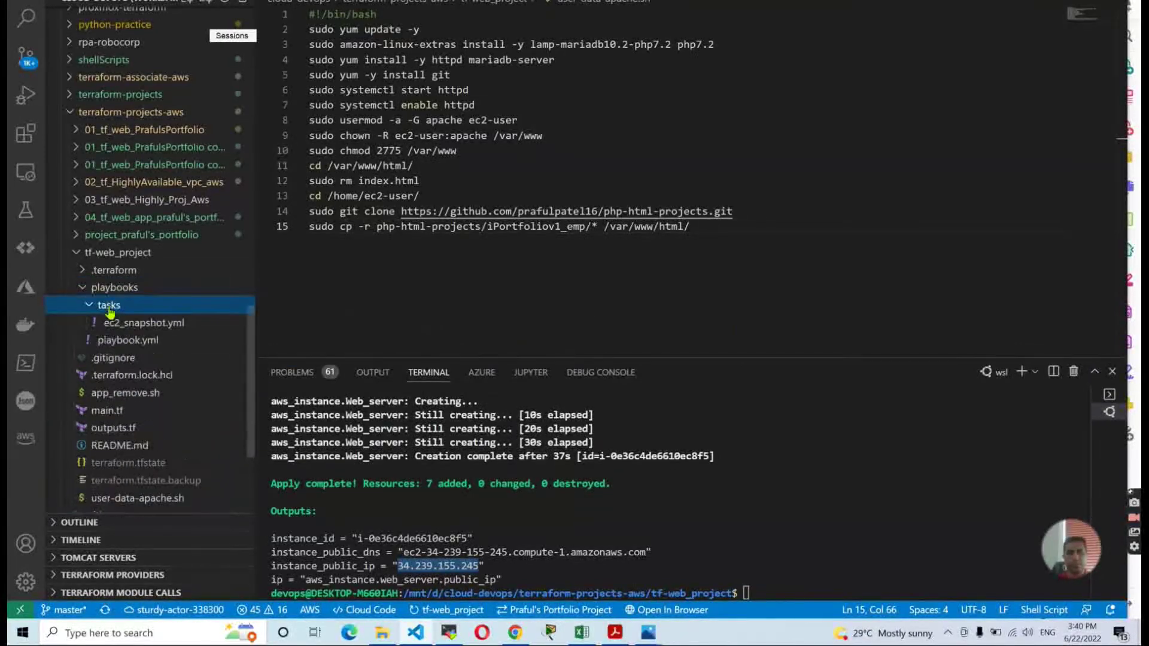
left_click(144, 323)
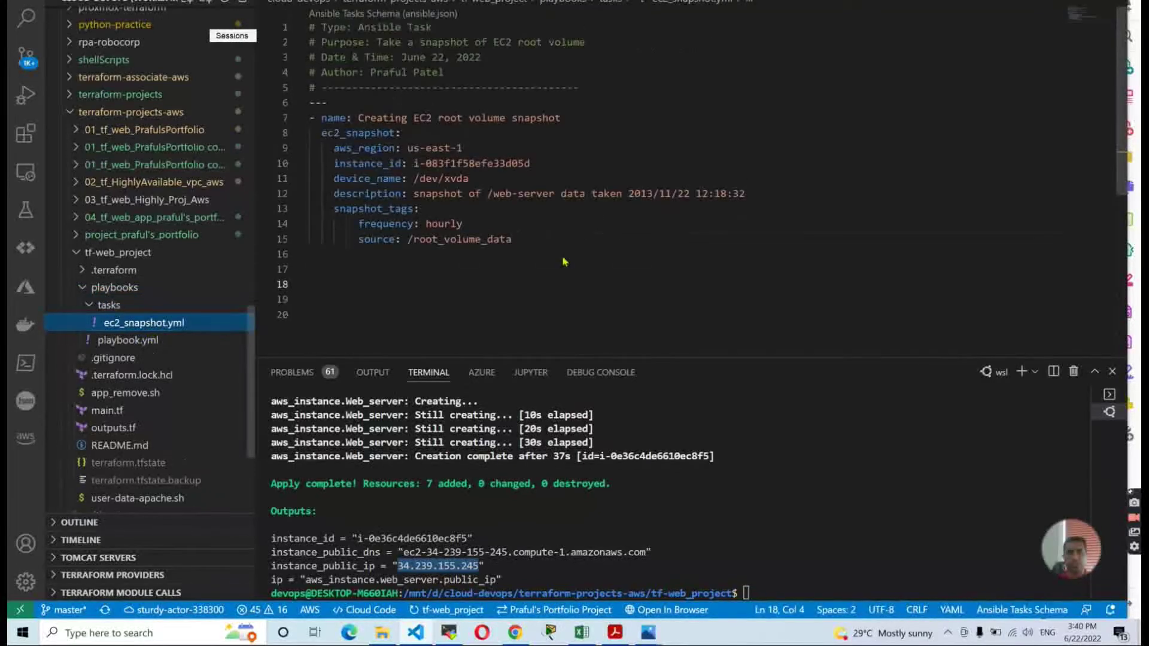
left_click_drag(413, 162, 530, 162)
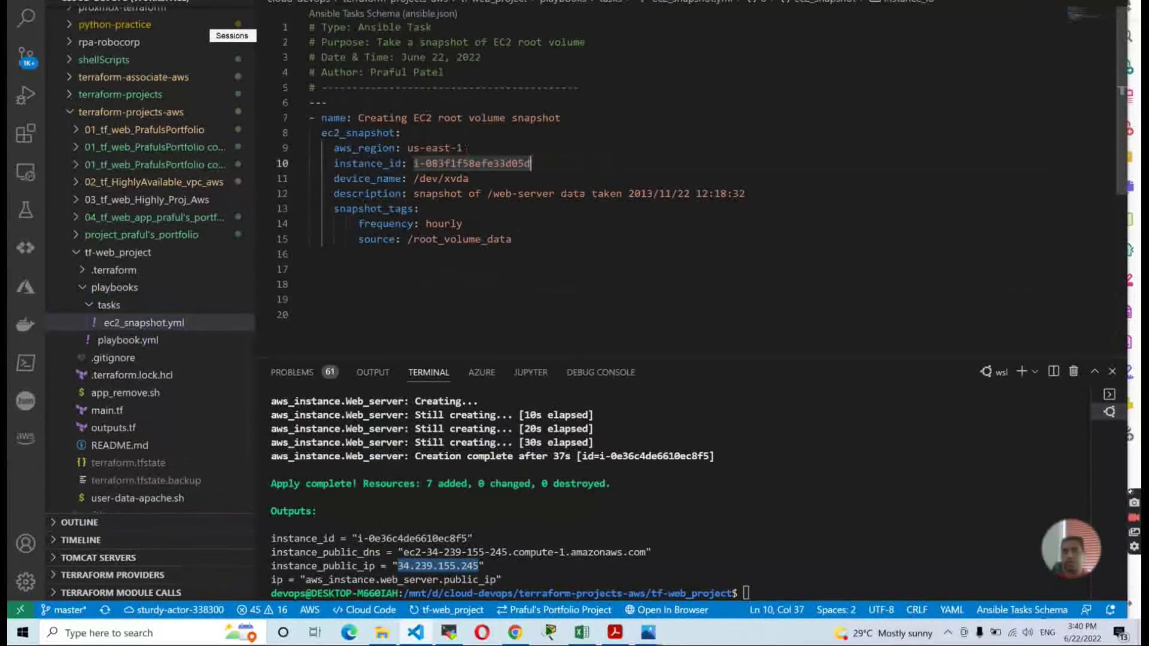
left_click_drag(407, 149, 464, 149)
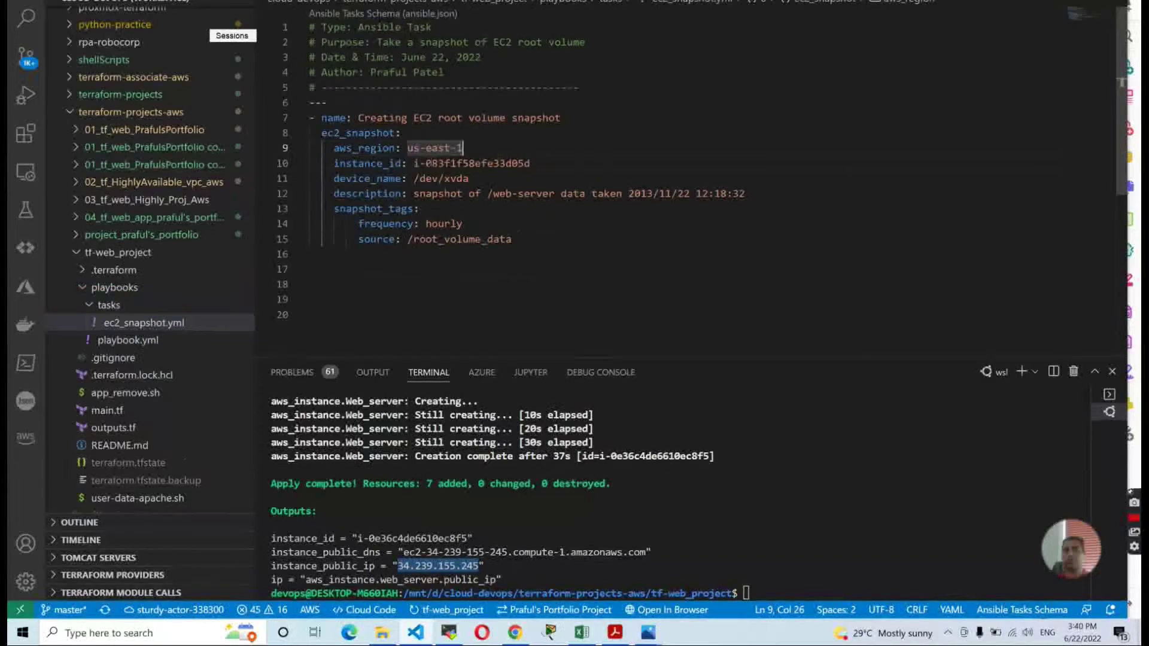
key("alt+Tab")
key("alt+Tab")
key("alt+Tab")
key("alt+Tab")
key("alt+Tab")
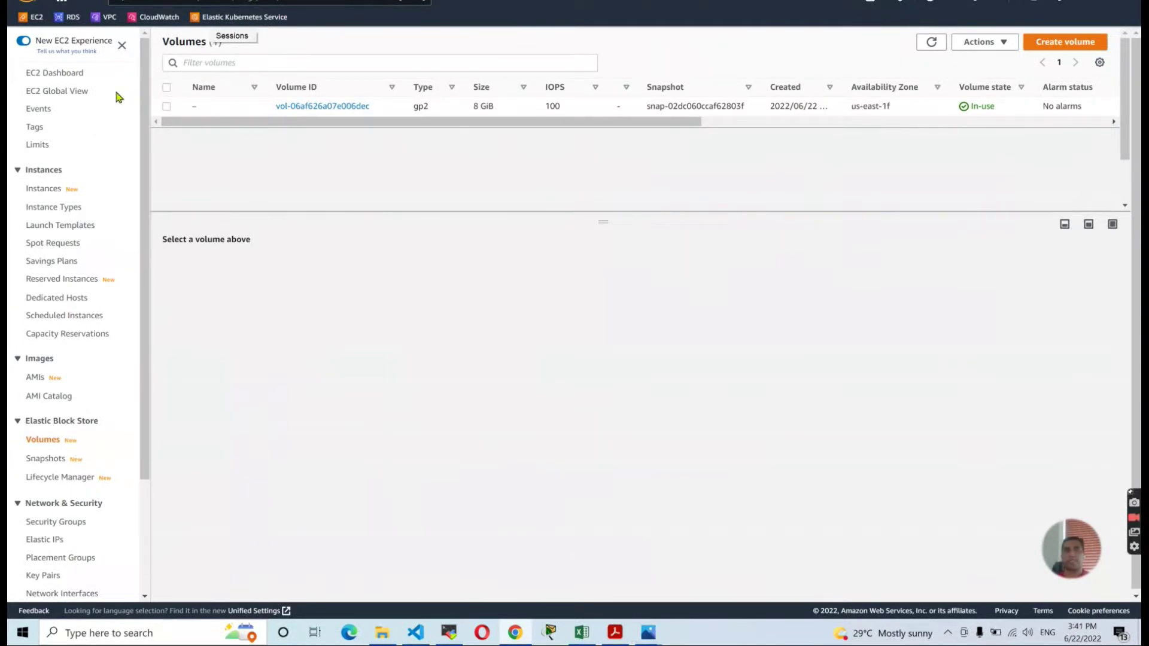
From the EC2 dashboard's running instances, open web_Server i-0e36c4de6610ec8f5's details.
left_click(61, 73)
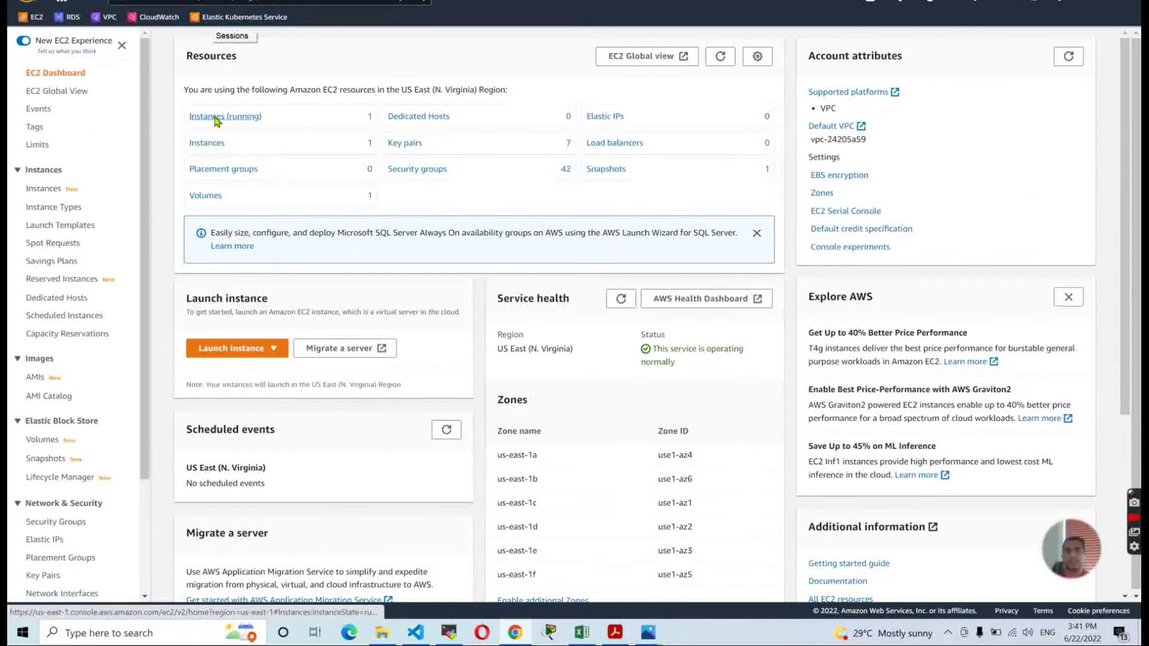
left_click(215, 117)
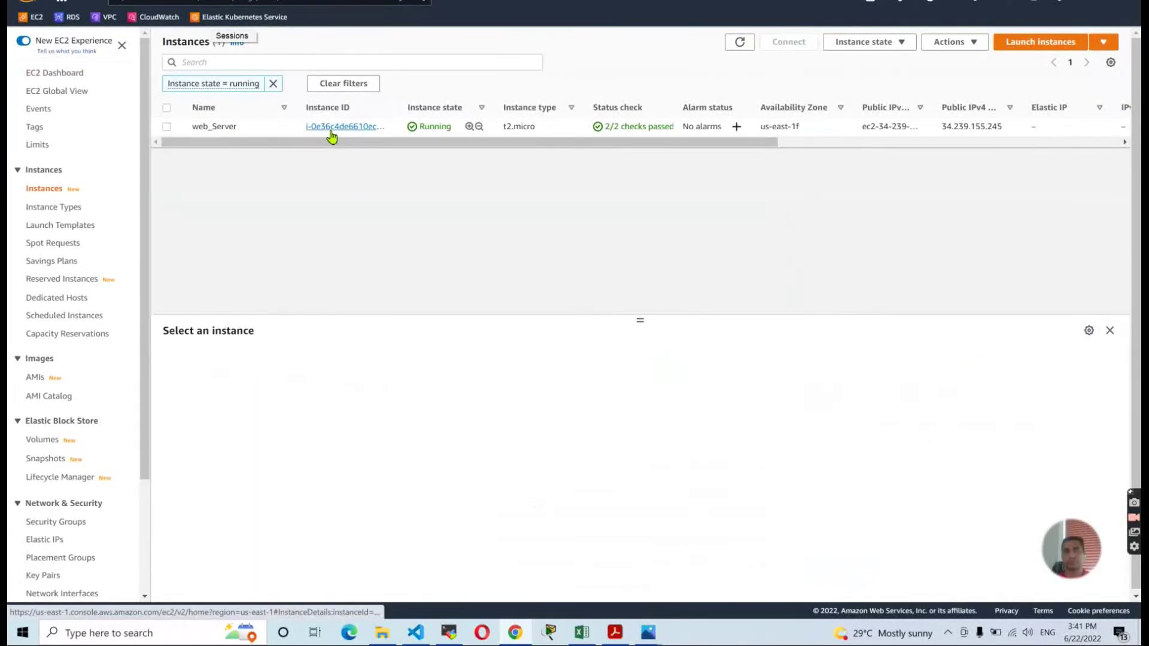
left_click(331, 137)
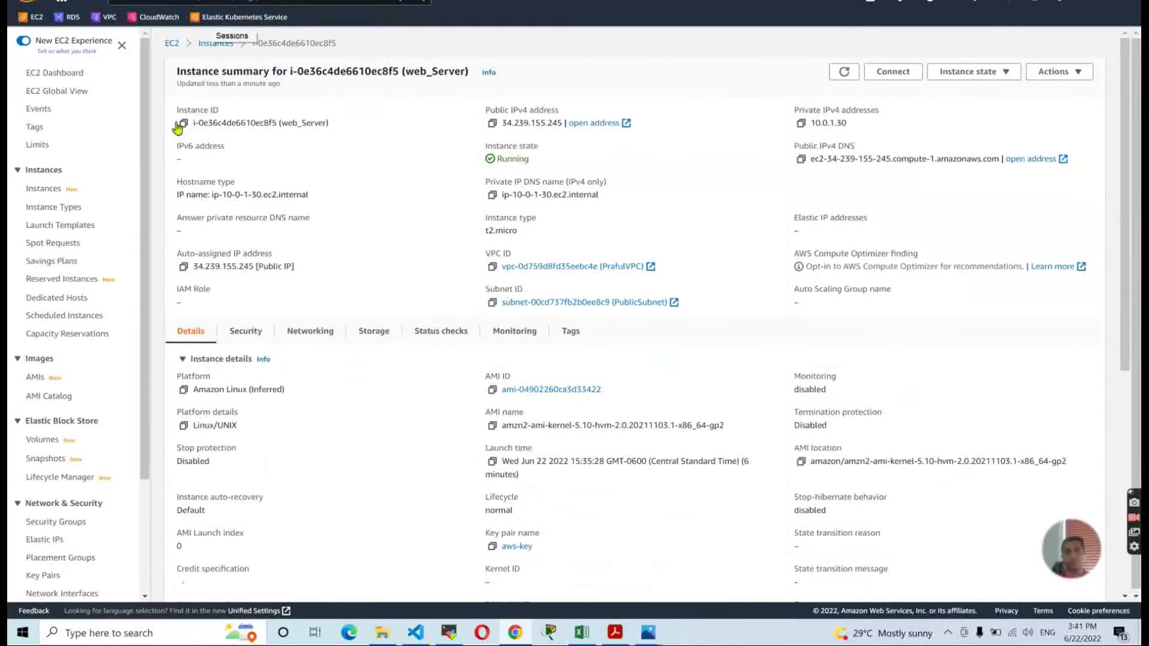
key("alt+Tab")
key("alt+Tab")
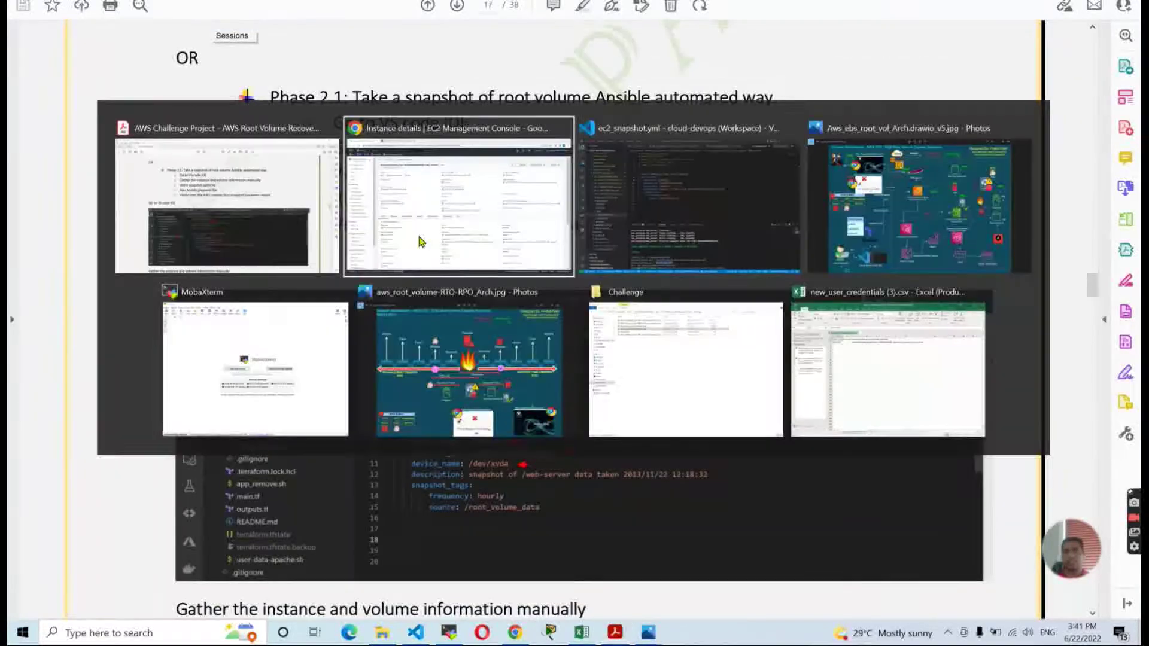
key("alt+Tab")
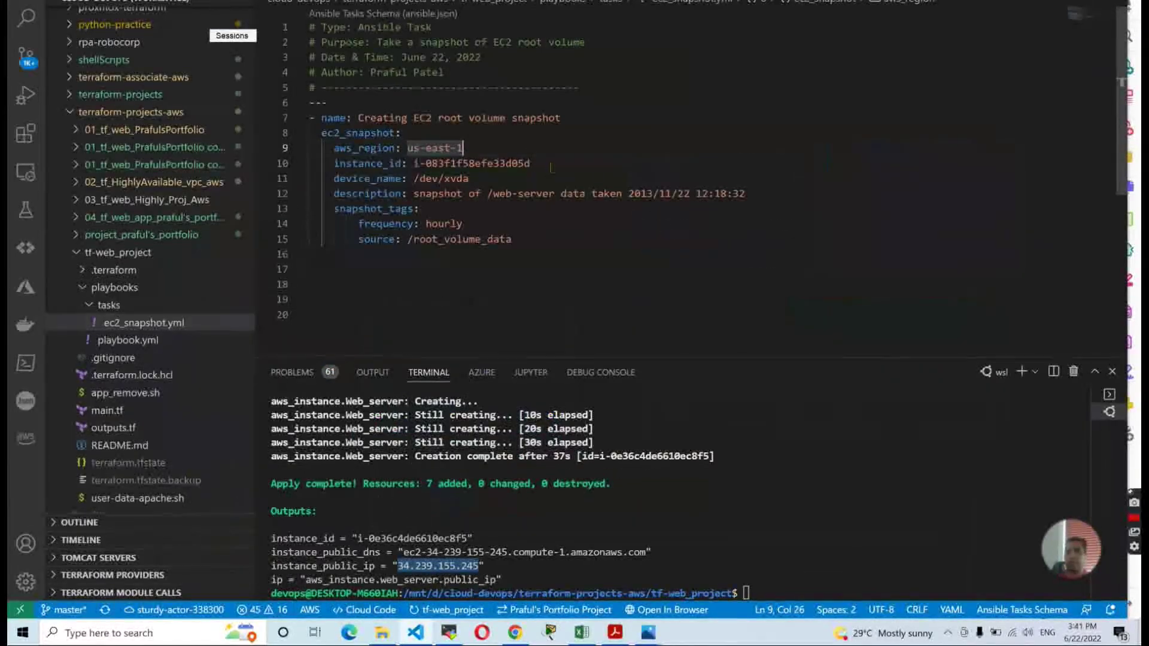
Replace the old instance_id on line 10 with the pasted ID i-0e36c4de6610ec8f5.
left_click_drag(413, 163, 551, 168)
left_click(551, 168)
key("BackSpace")
key("BackSpace")
key("BackSpace")
key("BackSpace")
key("BackSpace")
key("BackSpace")
key("BackSpace")
key("BackSpace")
key("BackSpace")
key("BackSpace")
key("BackSpace")
key("BackSpace")
key("BackSpace")
key("BackSpace")
key("BackSpace")
key("BackSpace")
key("BackSpace")
key("BackSpace")
key("BackSpace")
key("BackSpace")
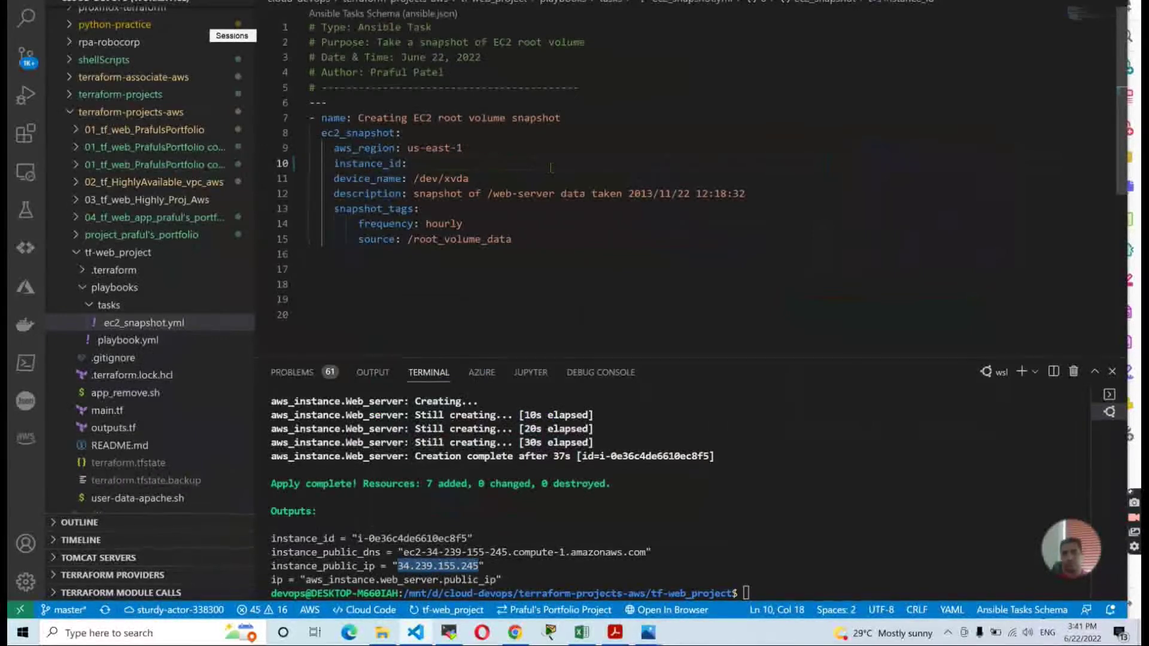
type("i-0e36c4de6610ec8f5")
Confirm the instance's root device /dev/xvda on its Storage tab, then return to ec2_snapshot.yml.
key("alt+Tab")
key("alt+Tab")
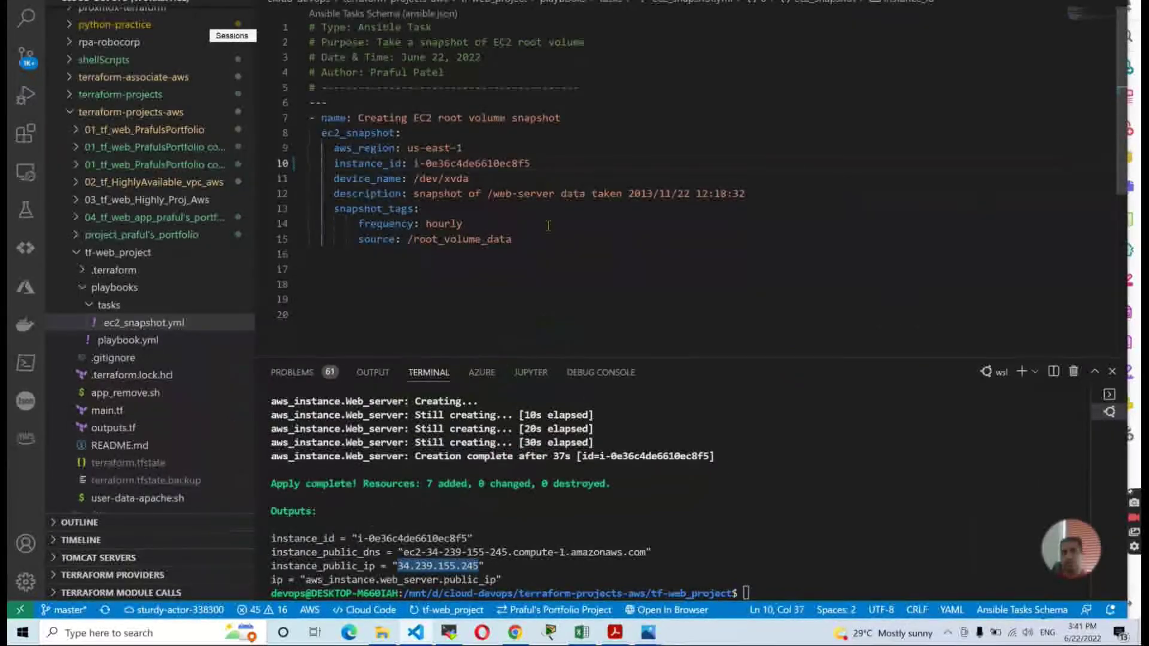
key("alt+Tab")
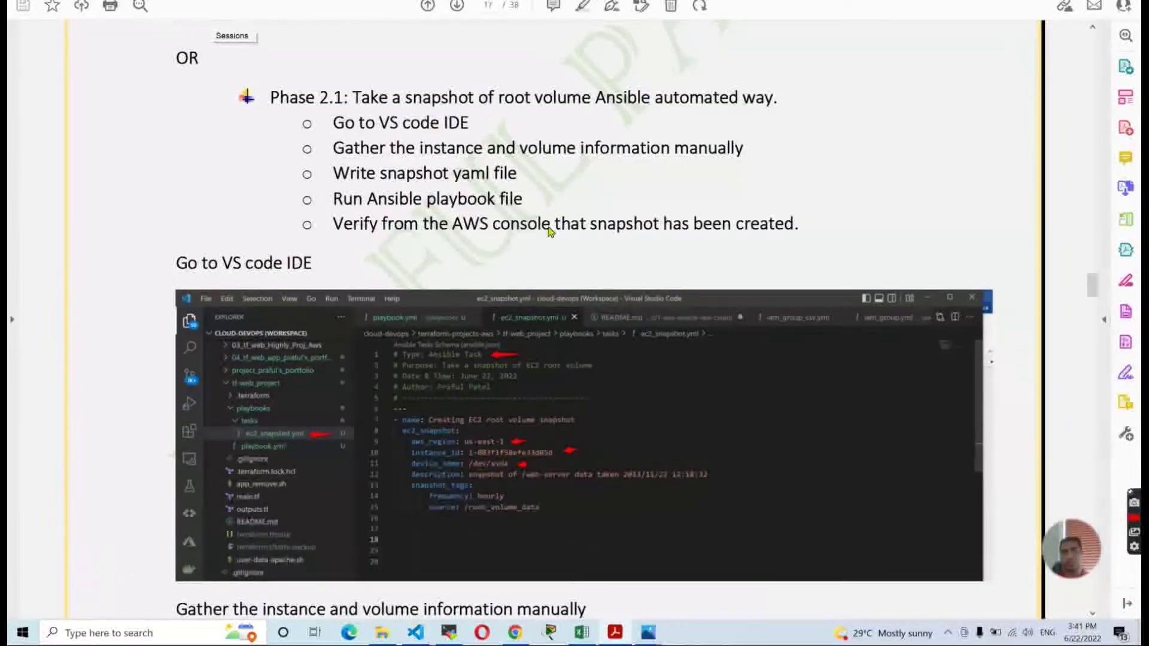
key("alt+Tab")
key("alt+Tab")
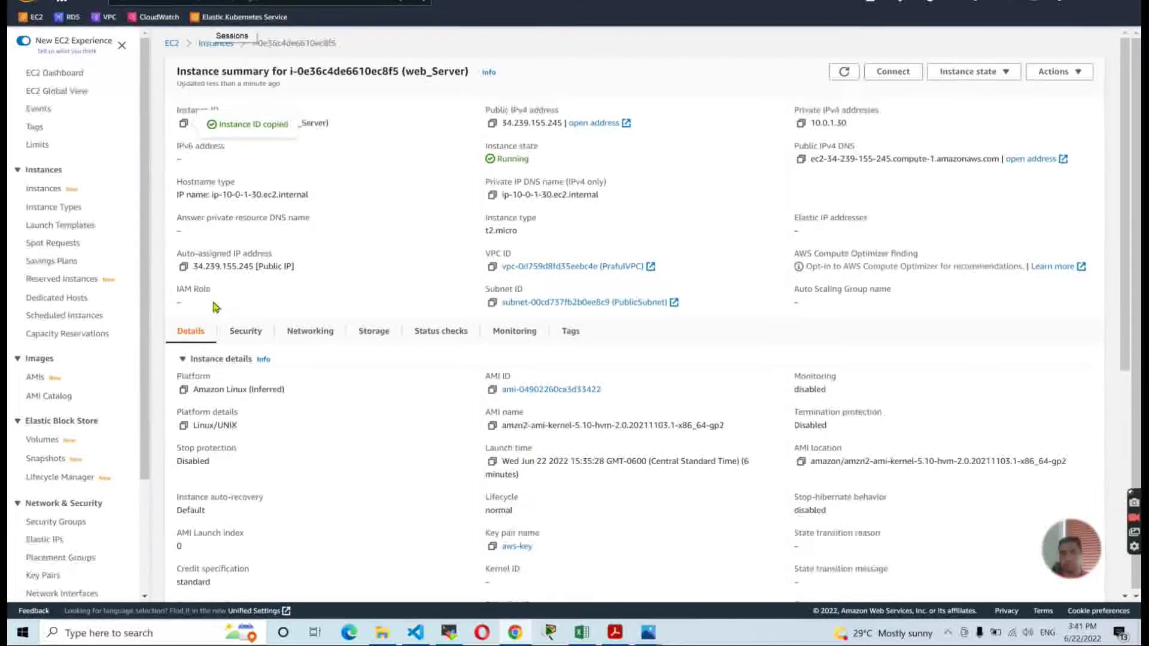
left_click(375, 335)
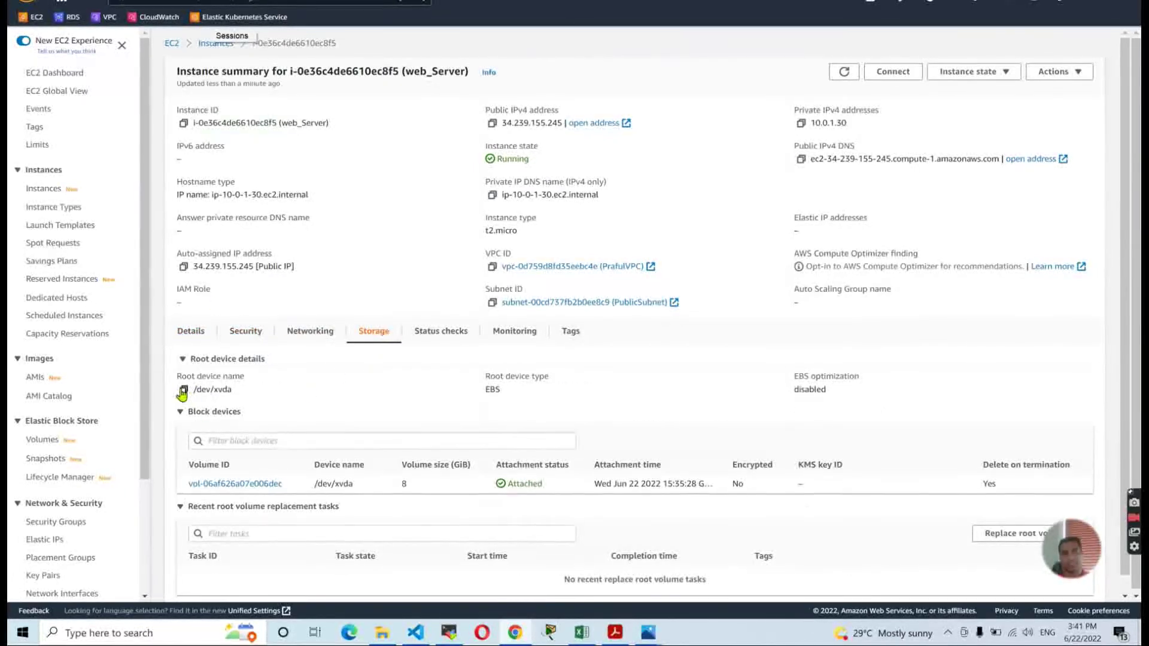
key("alt+Tab")
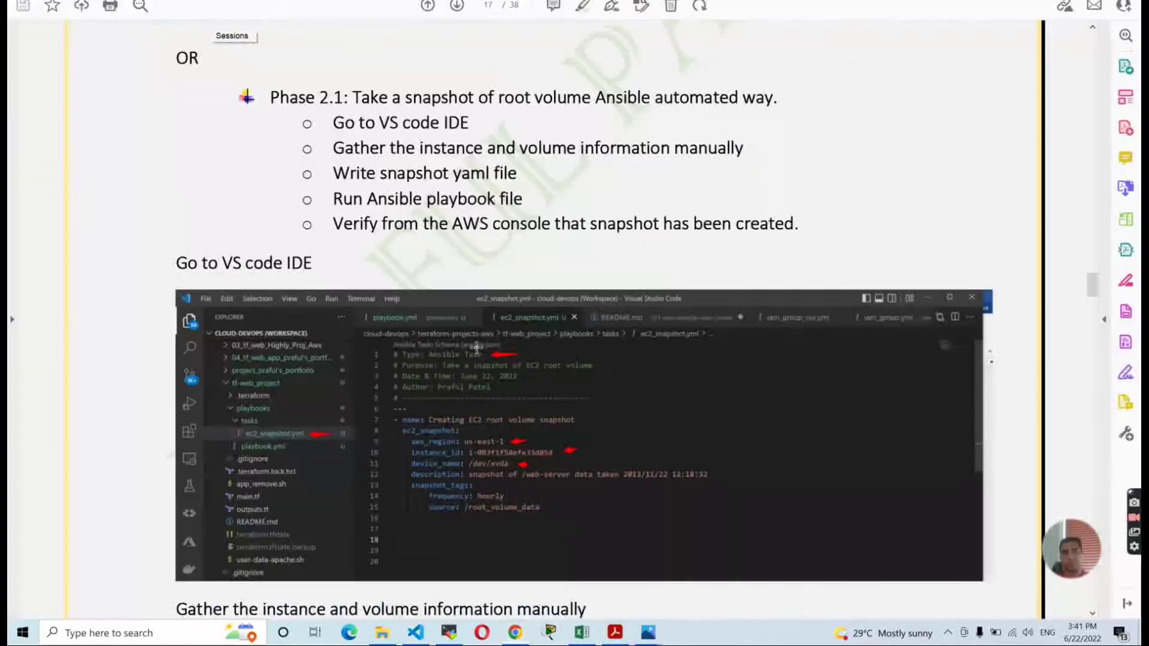
key("alt+Tab")
key("Tab")
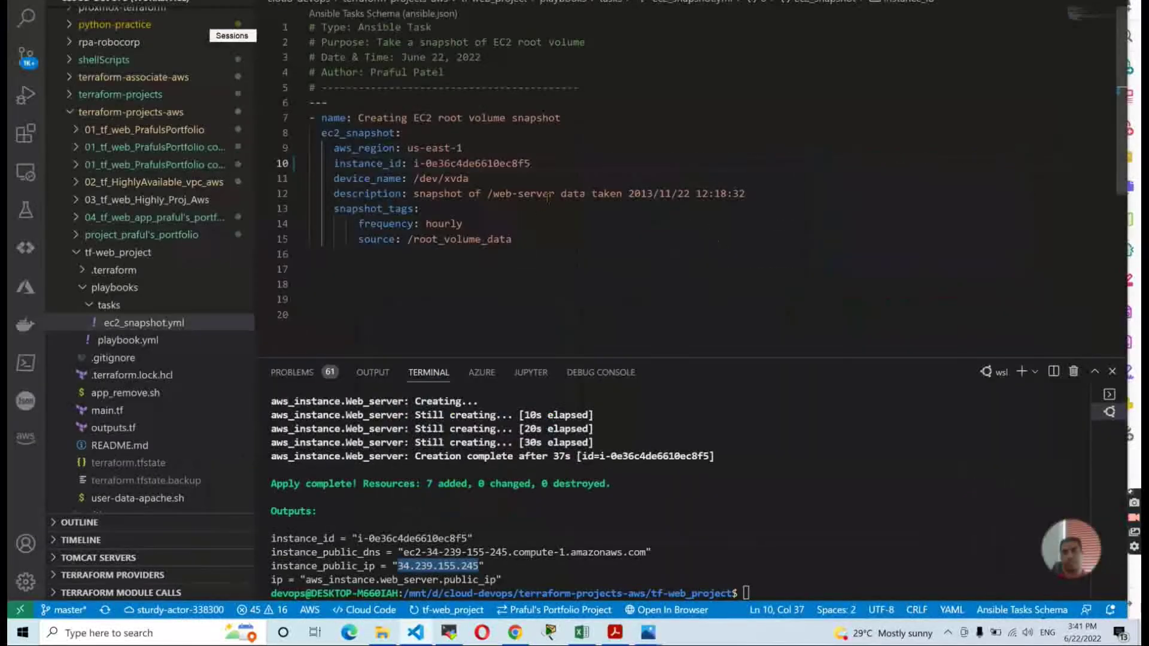
Change the snapshot description's date on line 12 from 2013/11/22 to 2022/06/22.
left_click(594, 254)
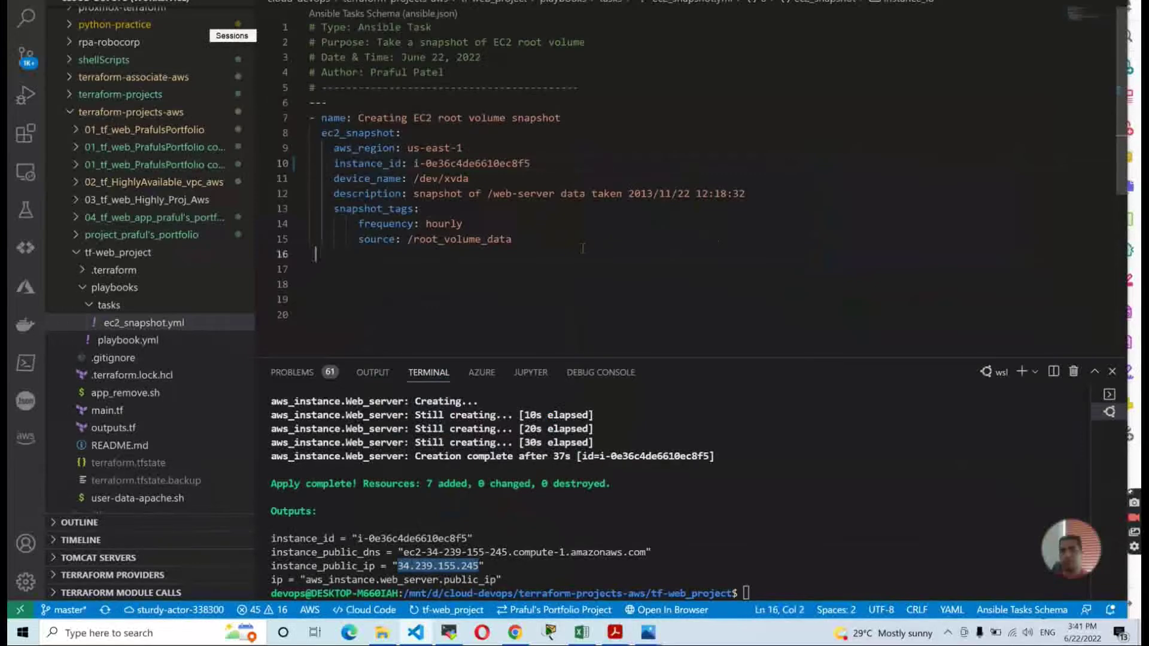
left_click(675, 193)
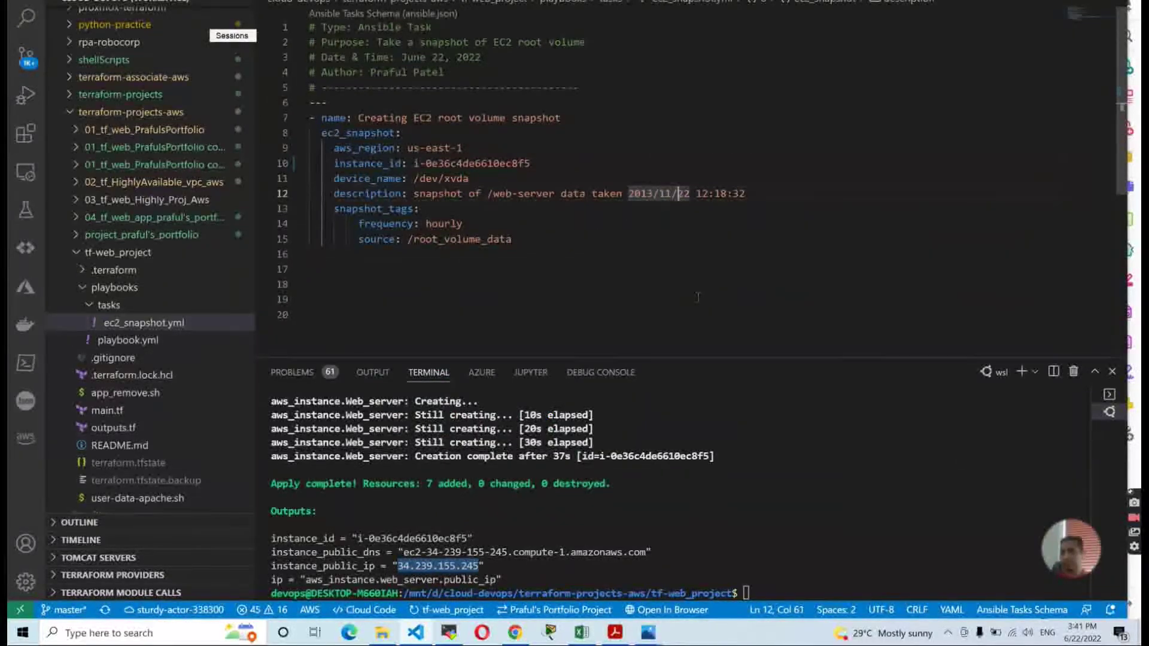
key("BackSpace")
key("BackSpace")
key("BackSpace")
key("BackSpace")
key("BackSpace")
key("BackSpace")
key("BackSpace")
key("BackSpace")
key("BackSpace")
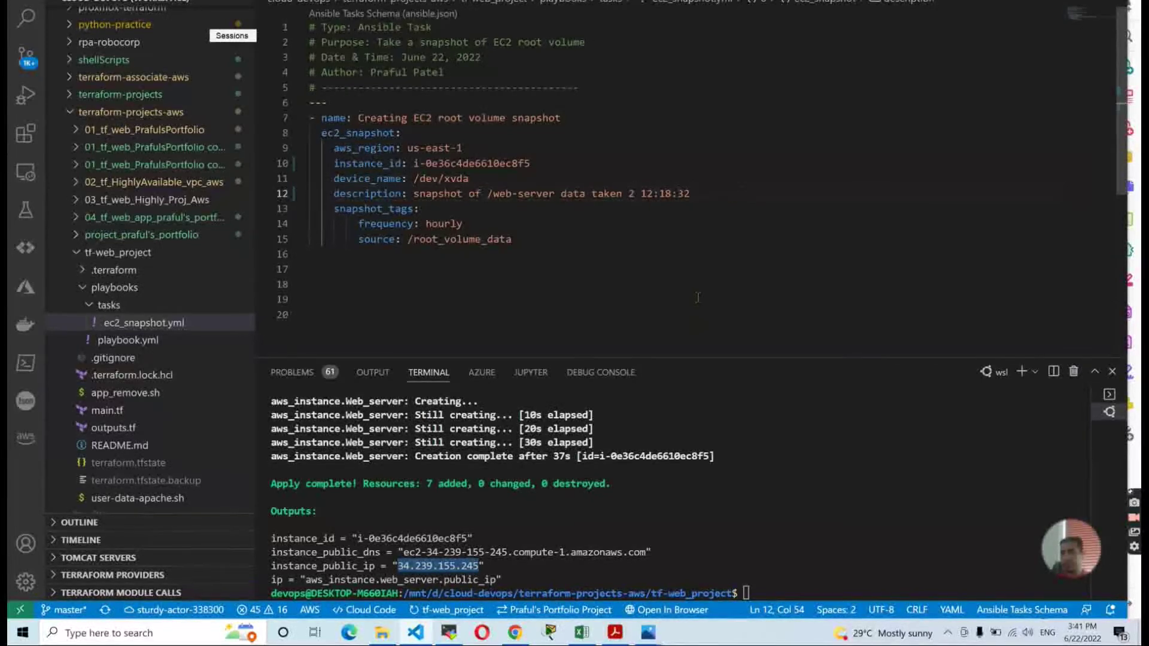
type("022")
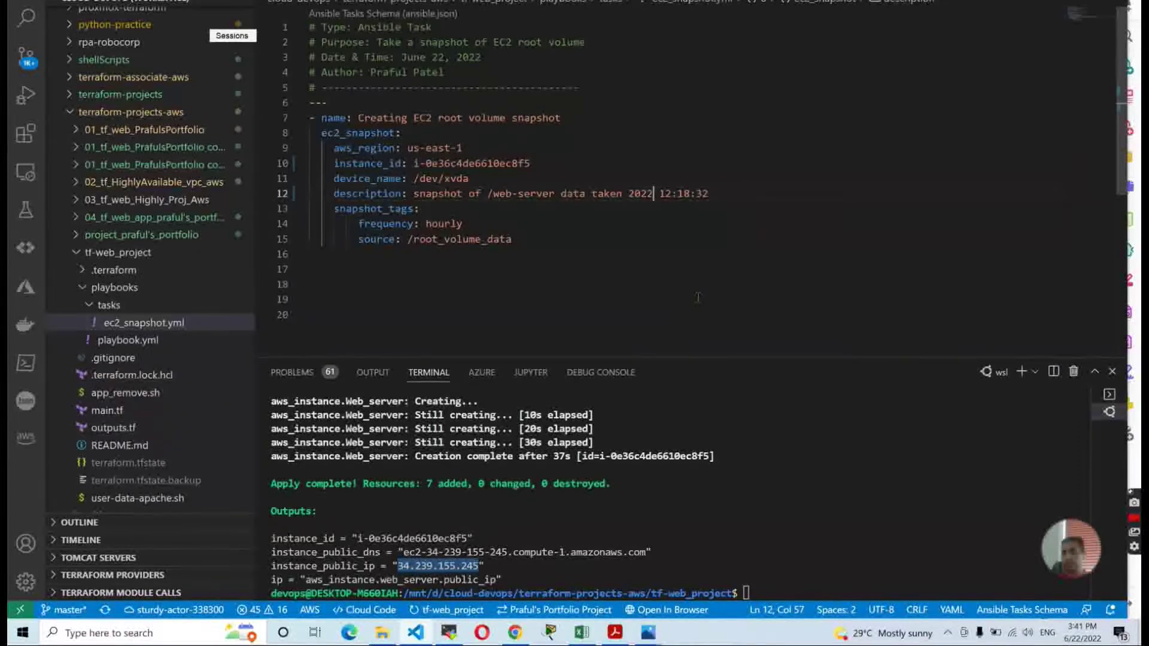
type("/")
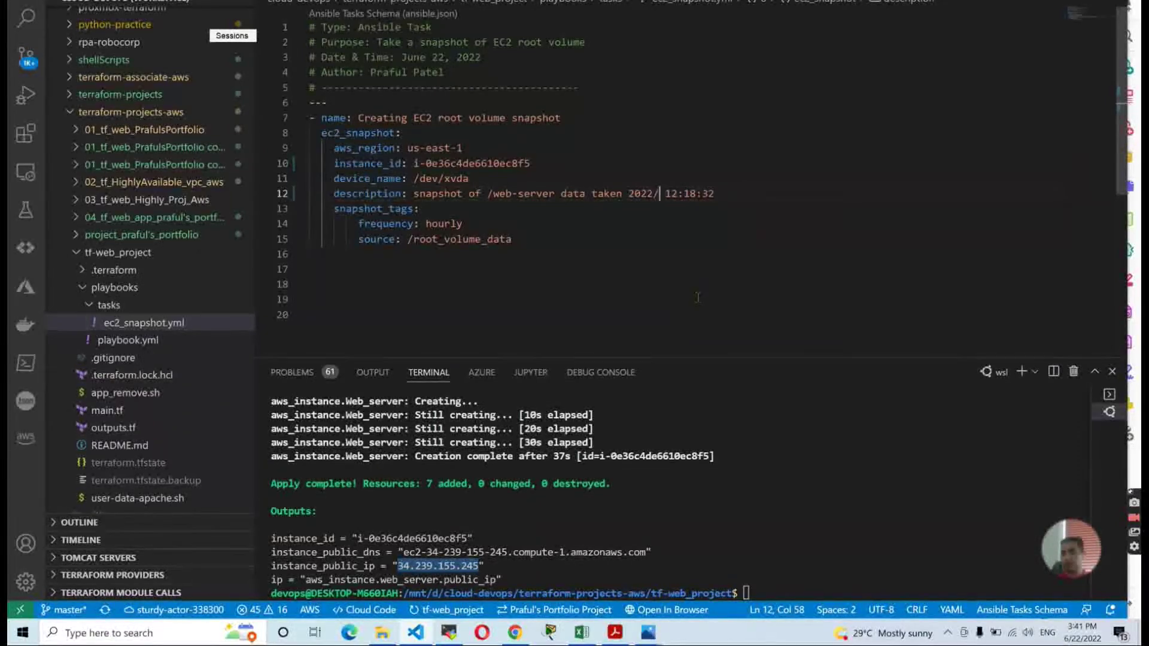
type("06/22")
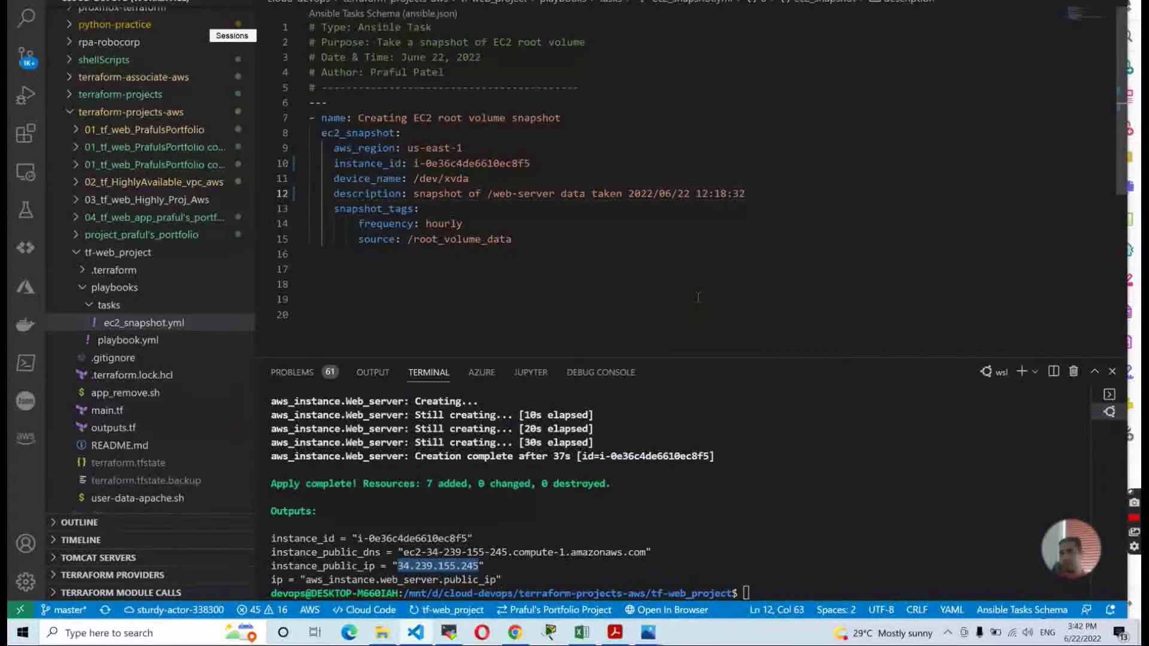
Drag the terminal panel back up to its taller size.
left_click(698, 297)
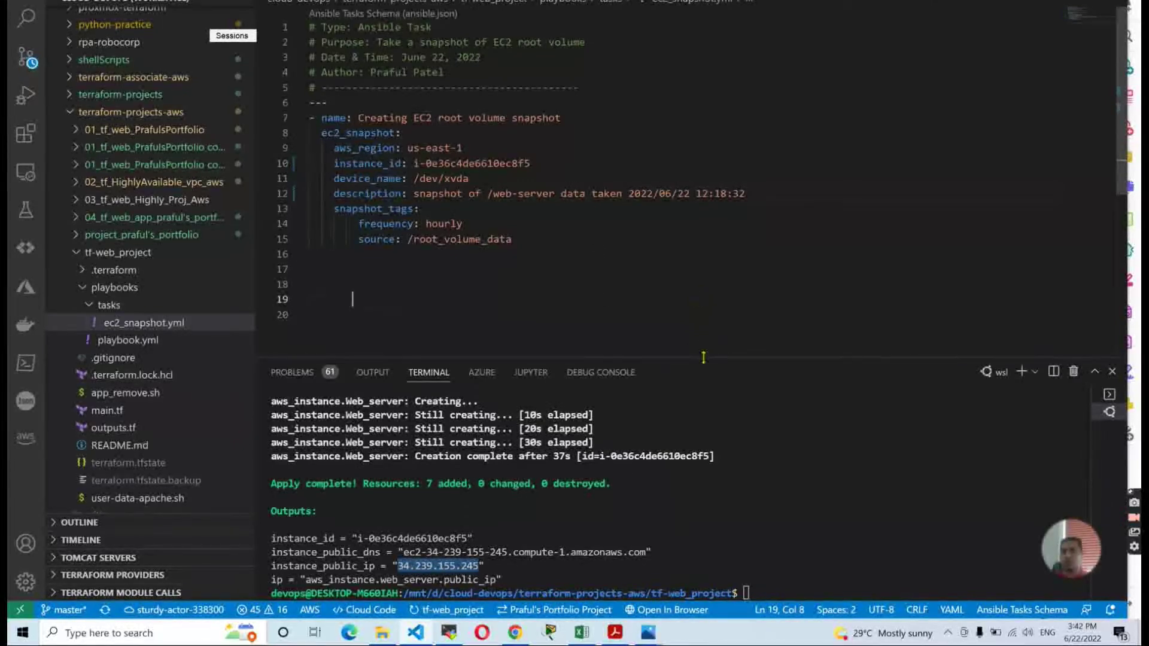
left_click_drag(694, 359, 686, 303)
left_click(648, 255)
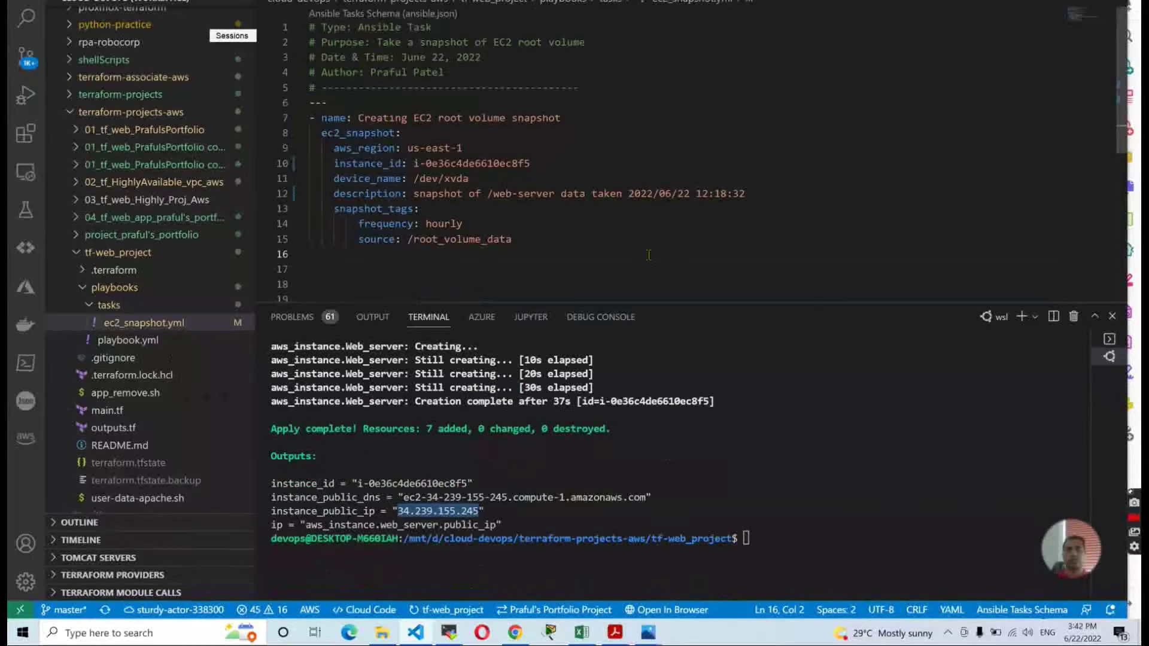
Check the EC2 Snapshots list under Elastic Block Store, then view the AWS architecture diagram.
key("alt+Tab")
key("alt+Tab")
key("Tab")
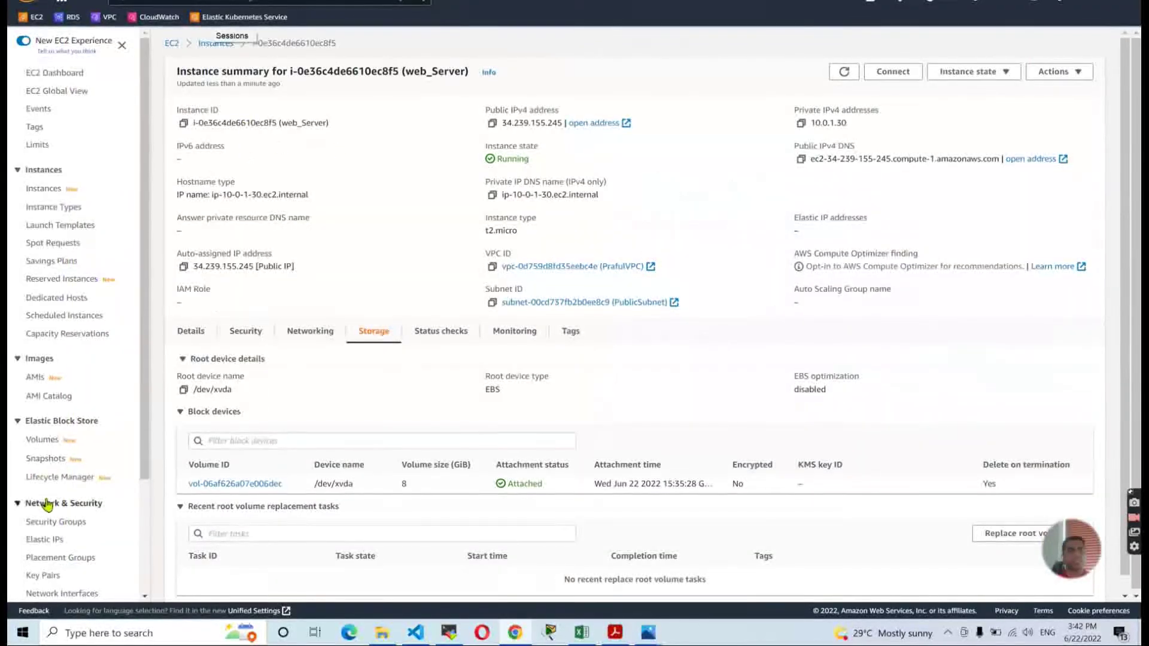
left_click(46, 459)
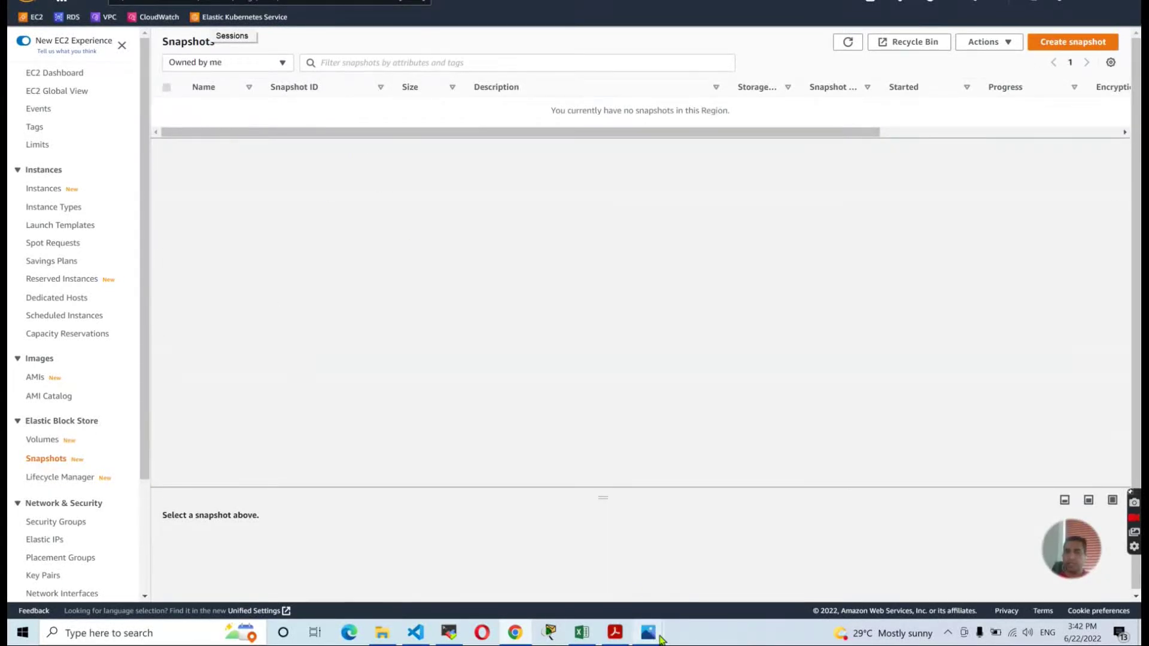
mouse_move(649, 633)
left_click(597, 562)
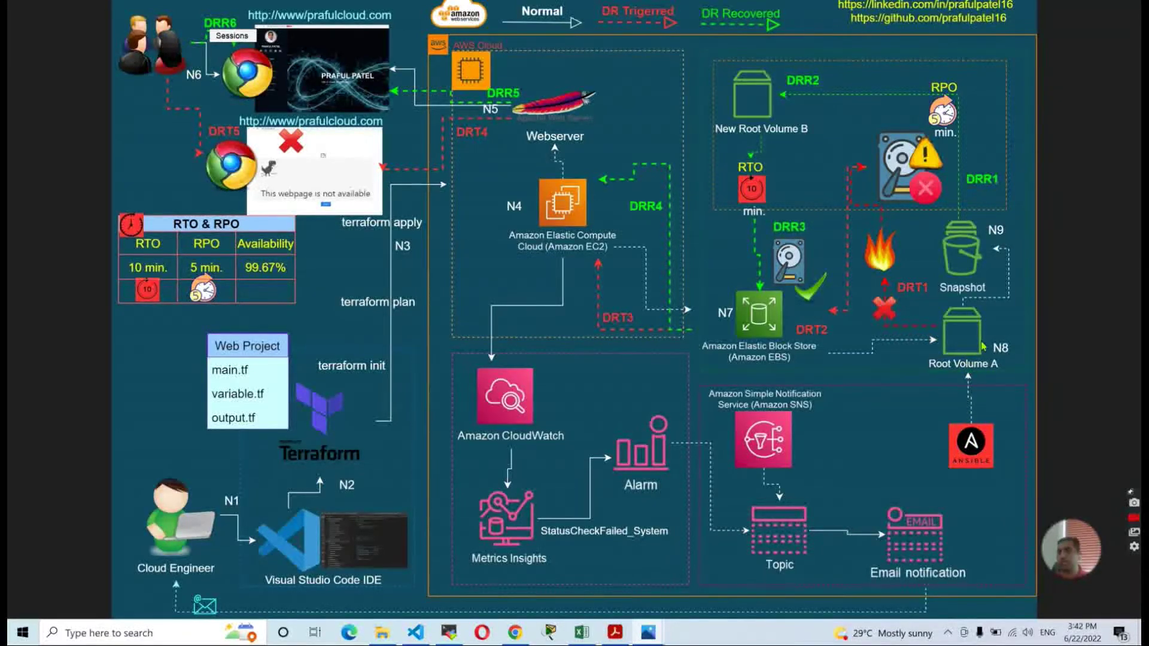
Return to VS Code and make the terminal panel taller.
key("alt+Tab")
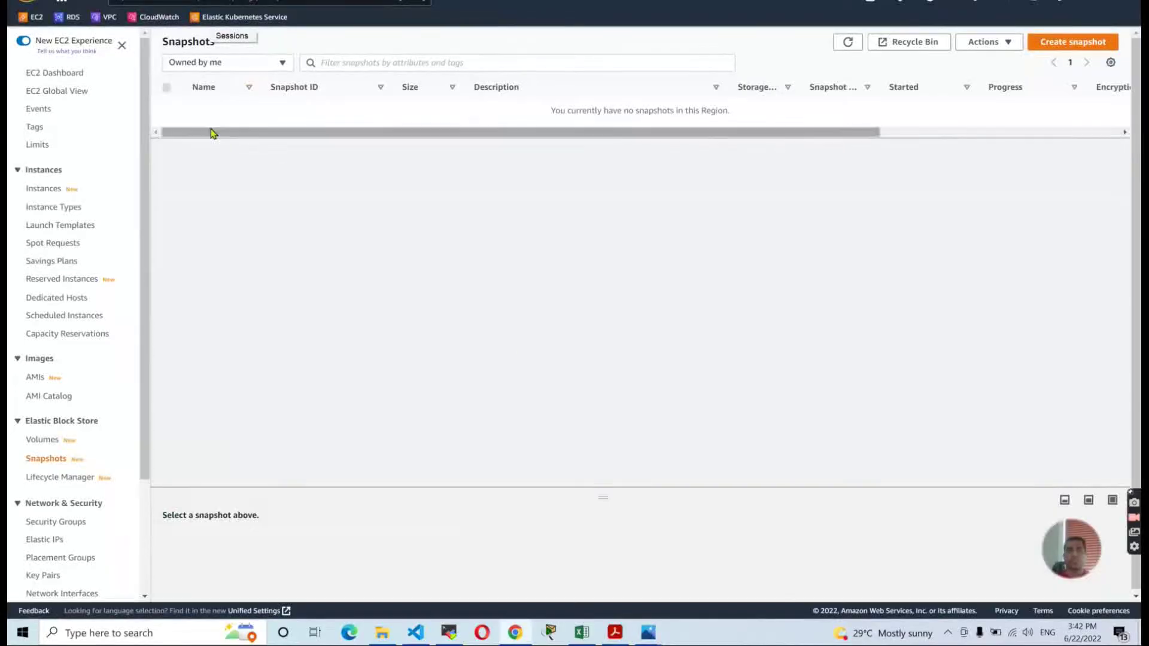
key("alt+Tab")
key("alt+Tab")
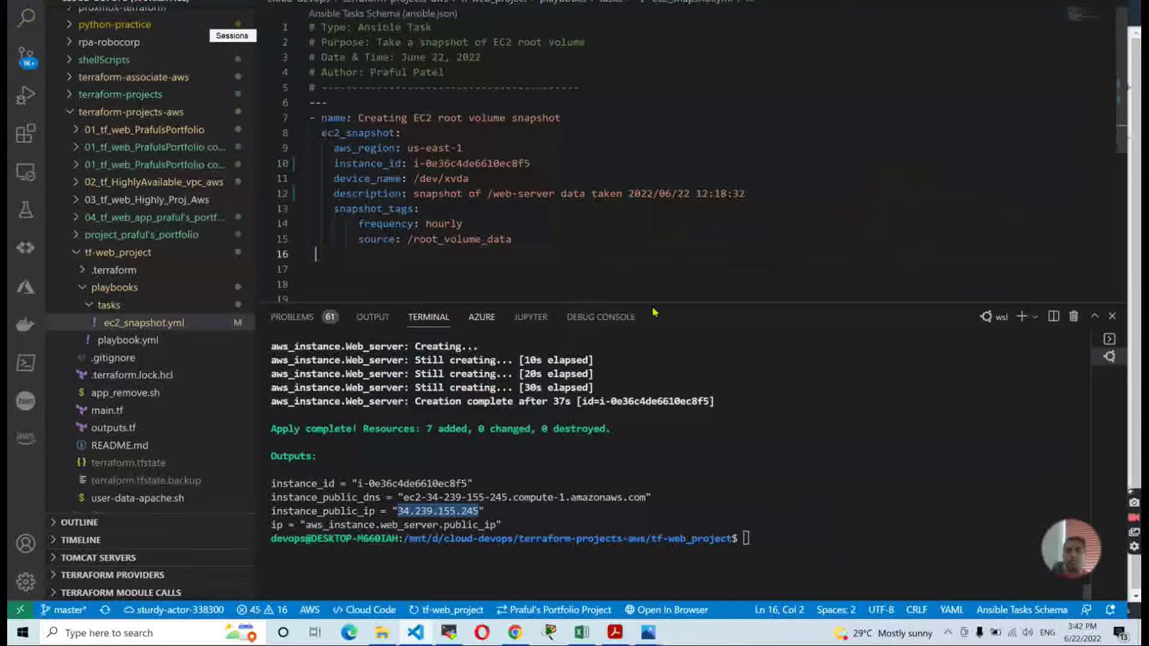
left_click_drag(671, 301, 672, 279)
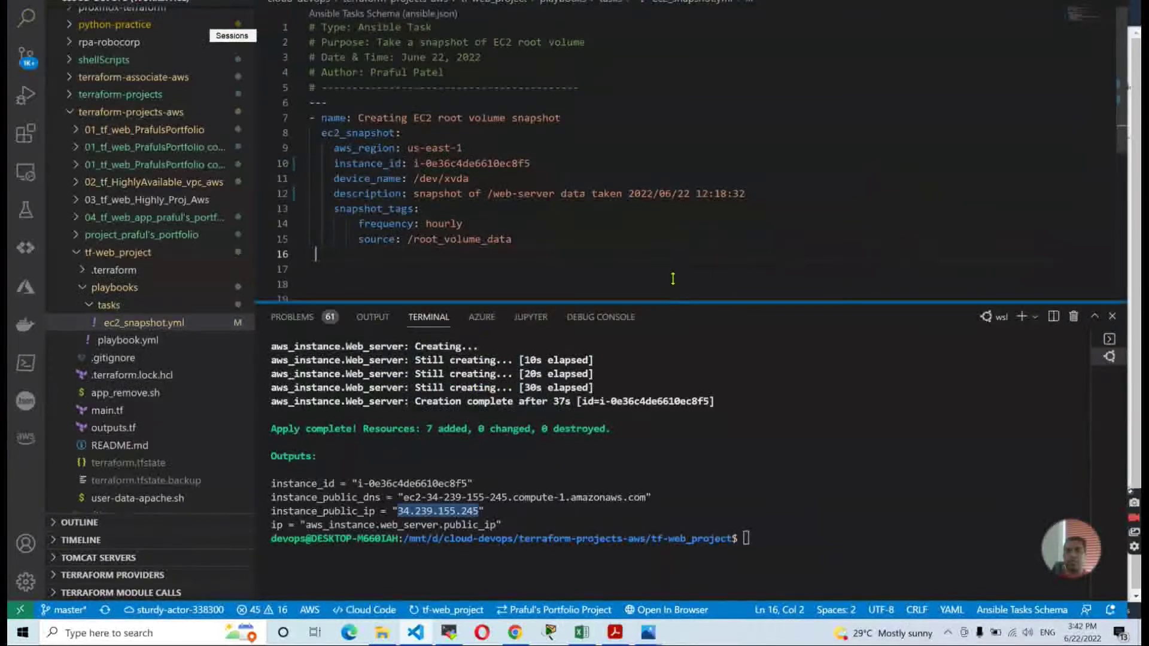
Open playbook.yml, cd into playbooks/ and run 'ansible-playbook -i hosts playbook.yml'.
left_click(127, 340)
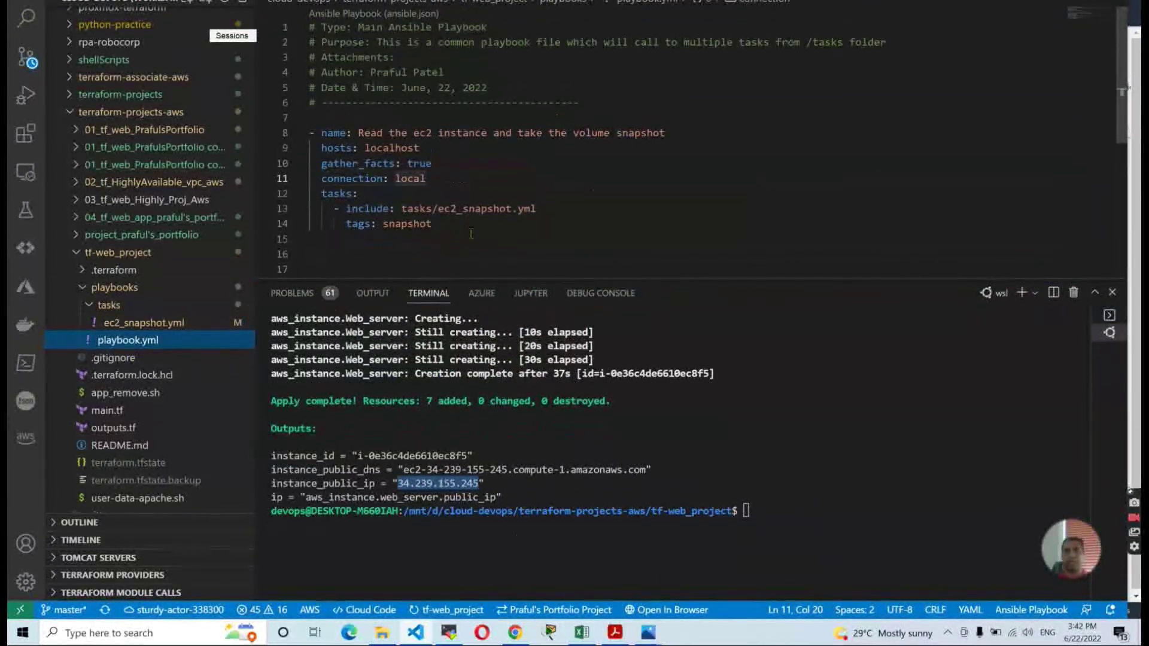
left_click(470, 238)
left_click(787, 479)
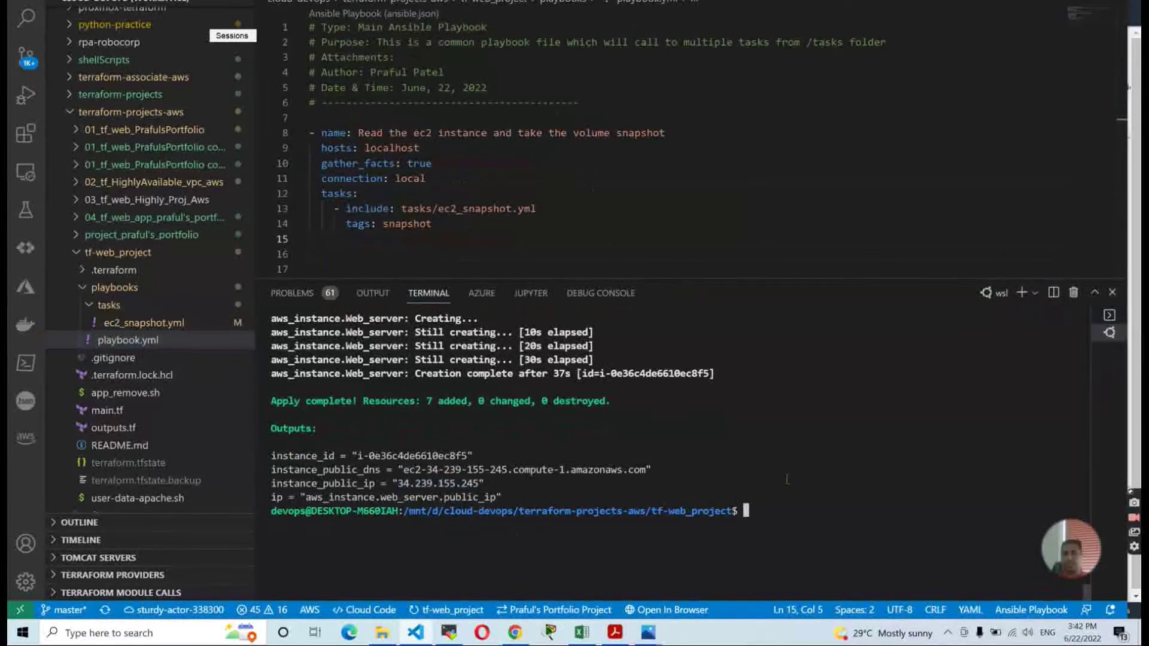
type("cd ")
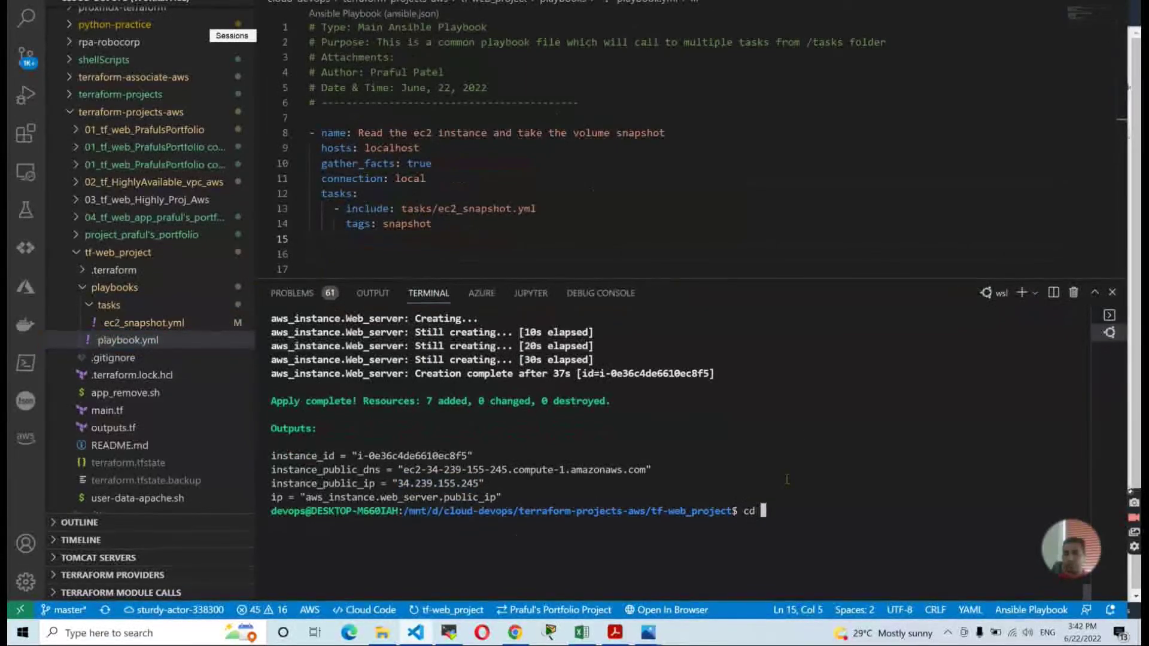
type("pla")
key("Tab")
key("Return")
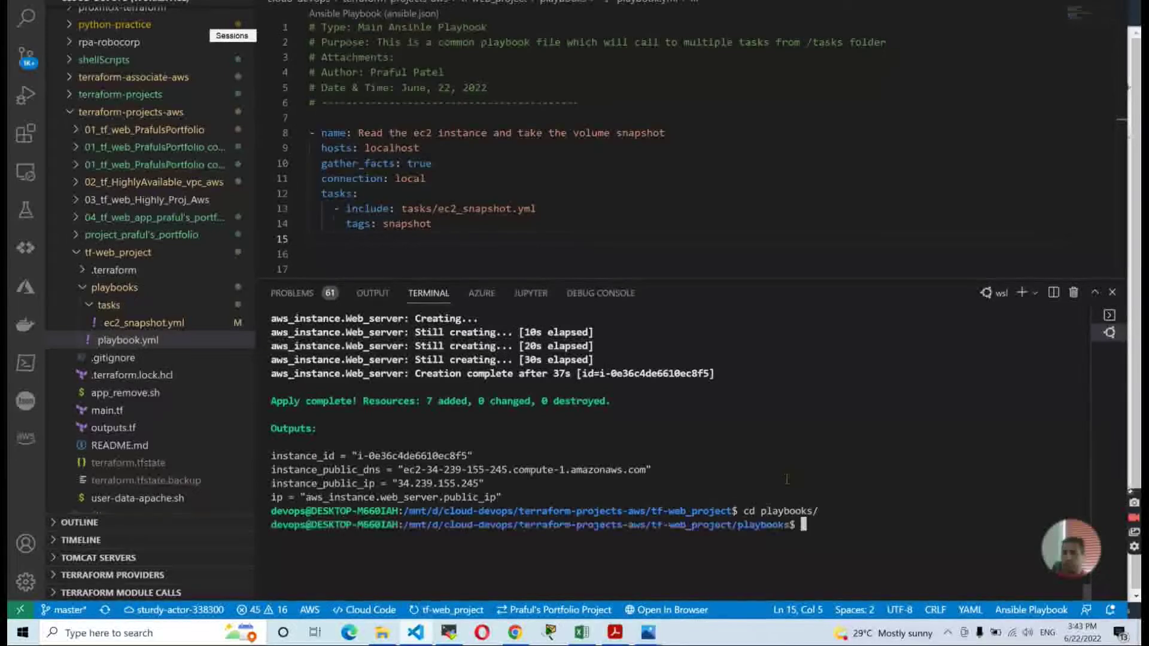
type("ansible")
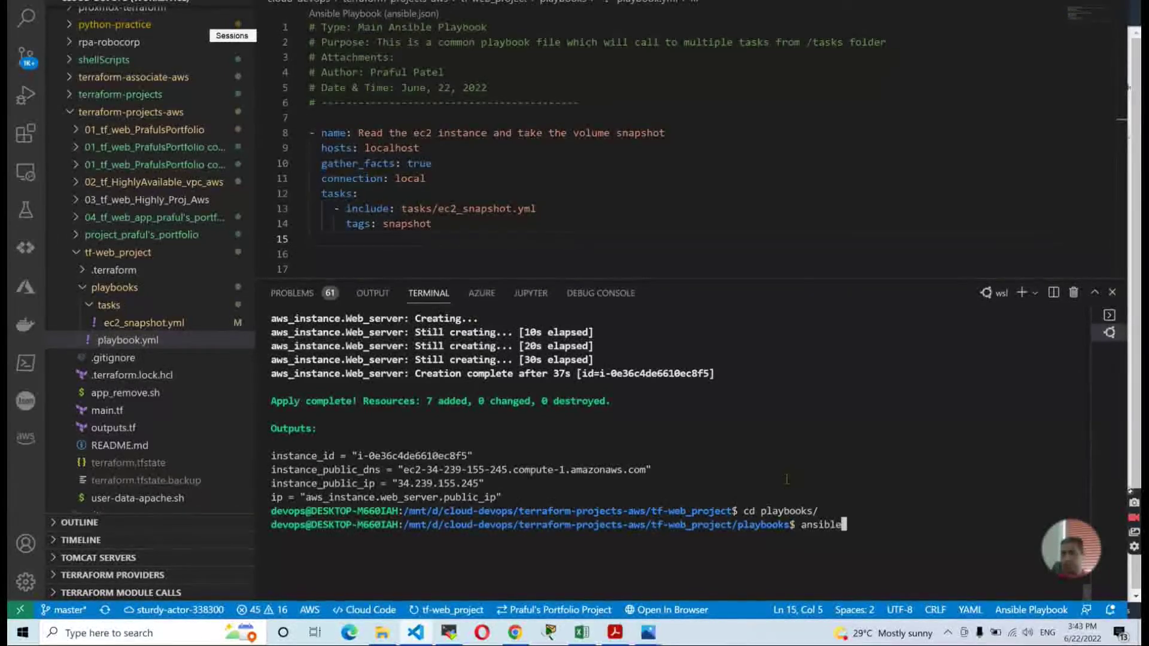
type("-p")
type("laybook ")
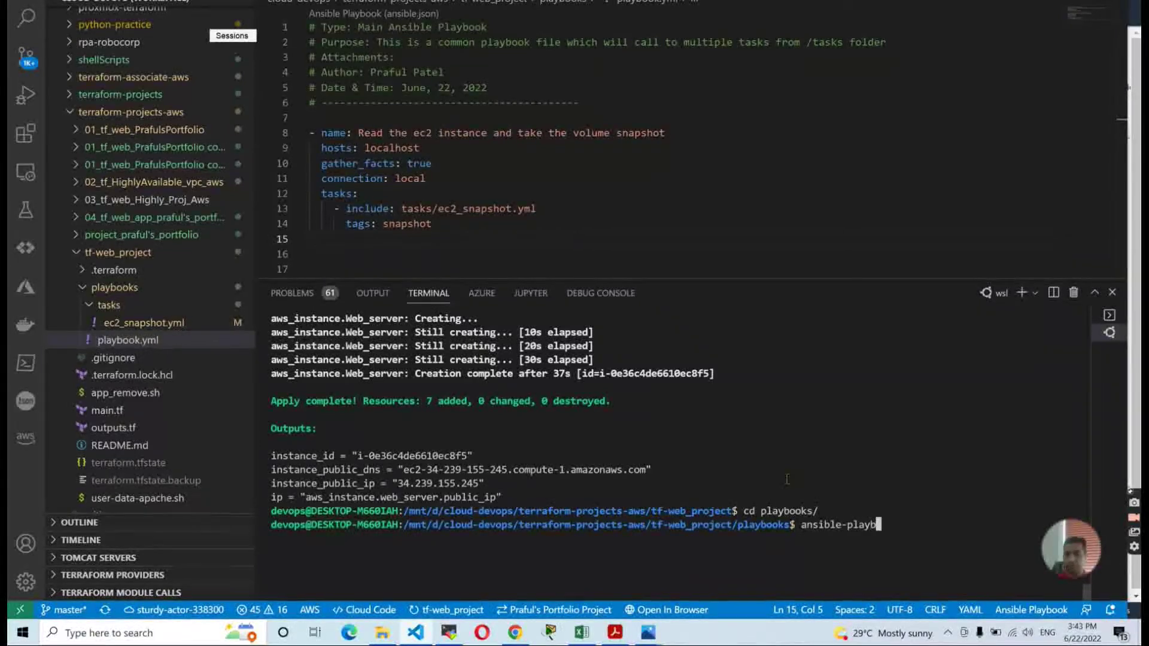
type("-")
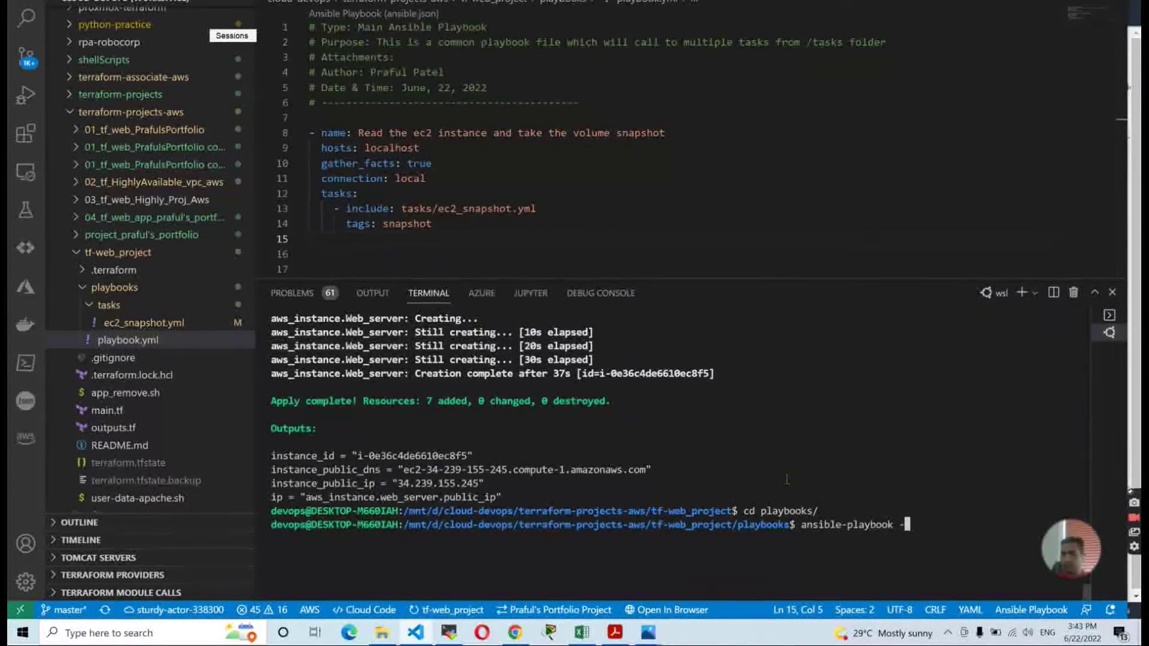
type("i hosts")
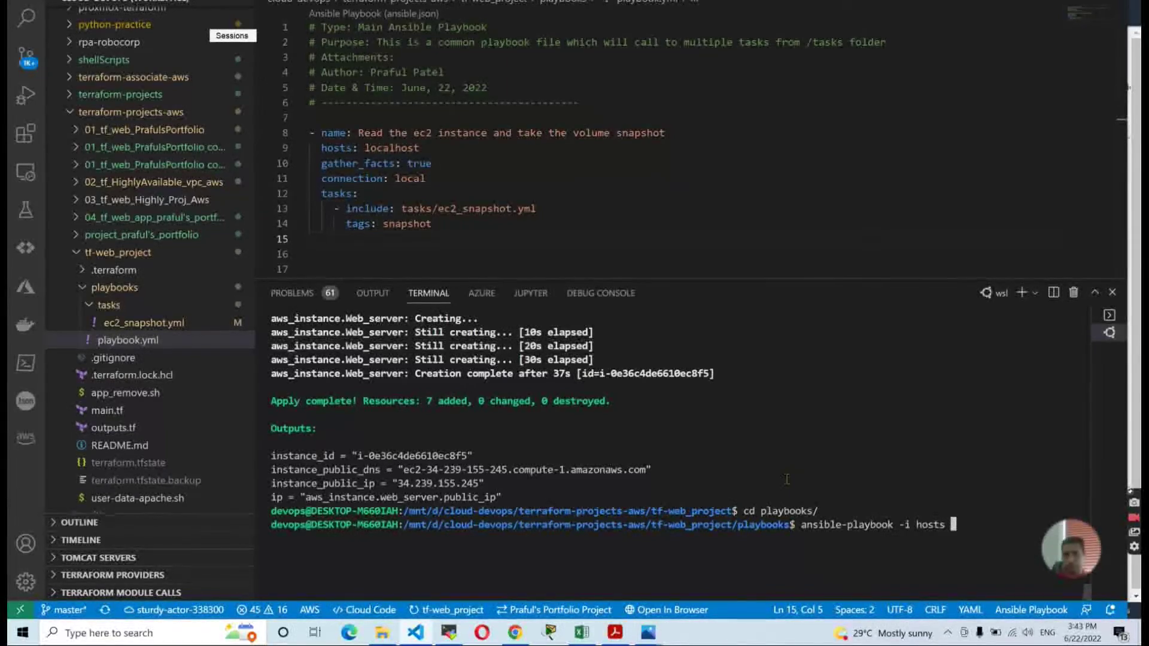
type(" playbook.yml")
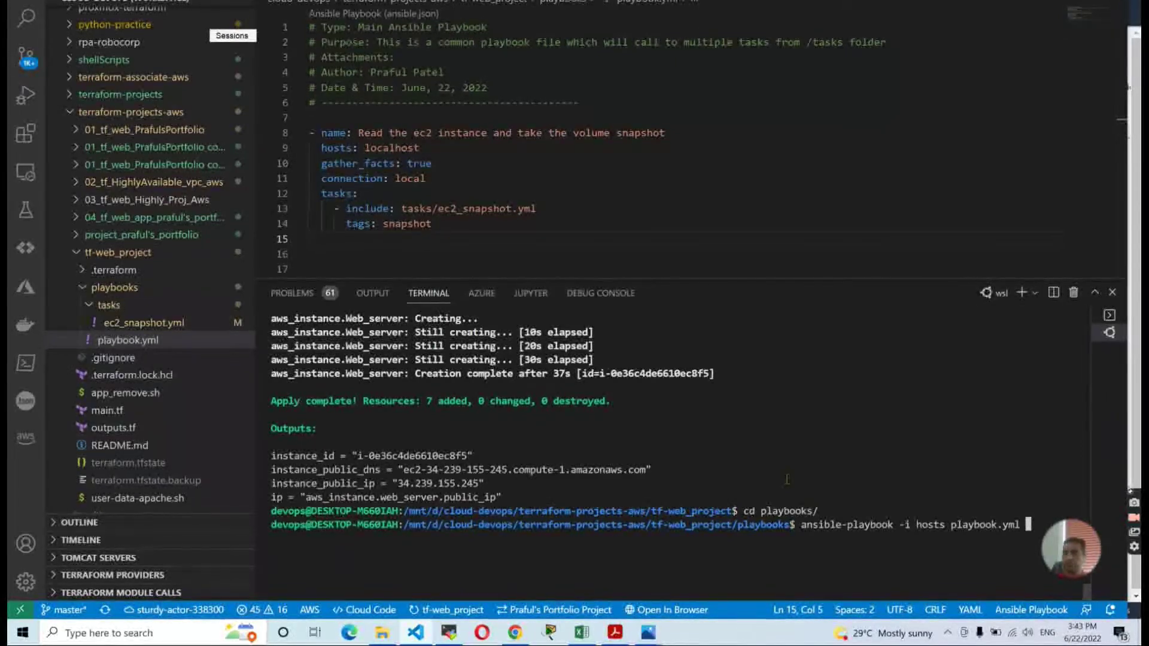
key("Return")
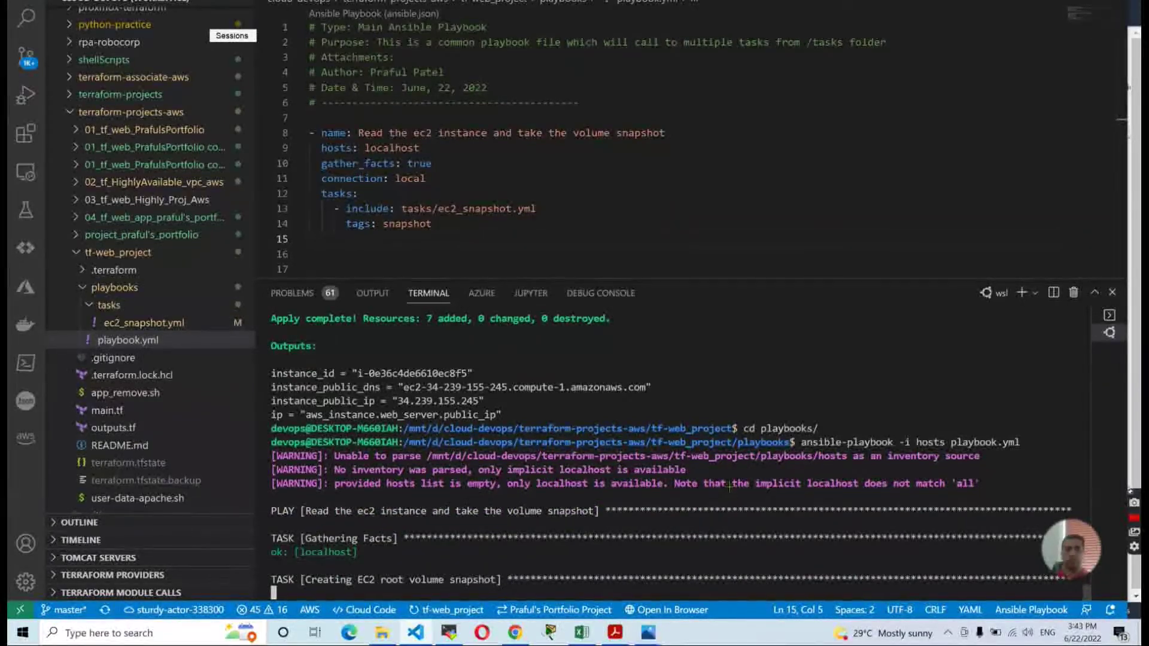
Refresh EC2 Snapshots and inspect the new pending 8 GiB snapshot against the playbook output.
key("alt+Tab")
left_click(849, 43)
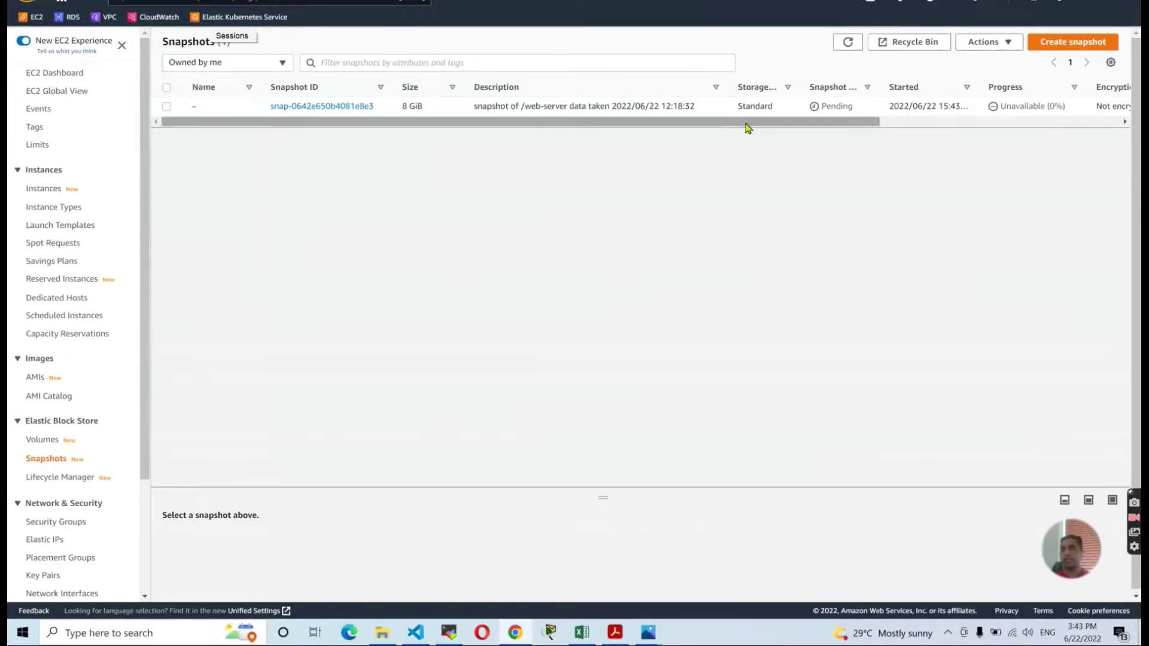
key("alt+Tab")
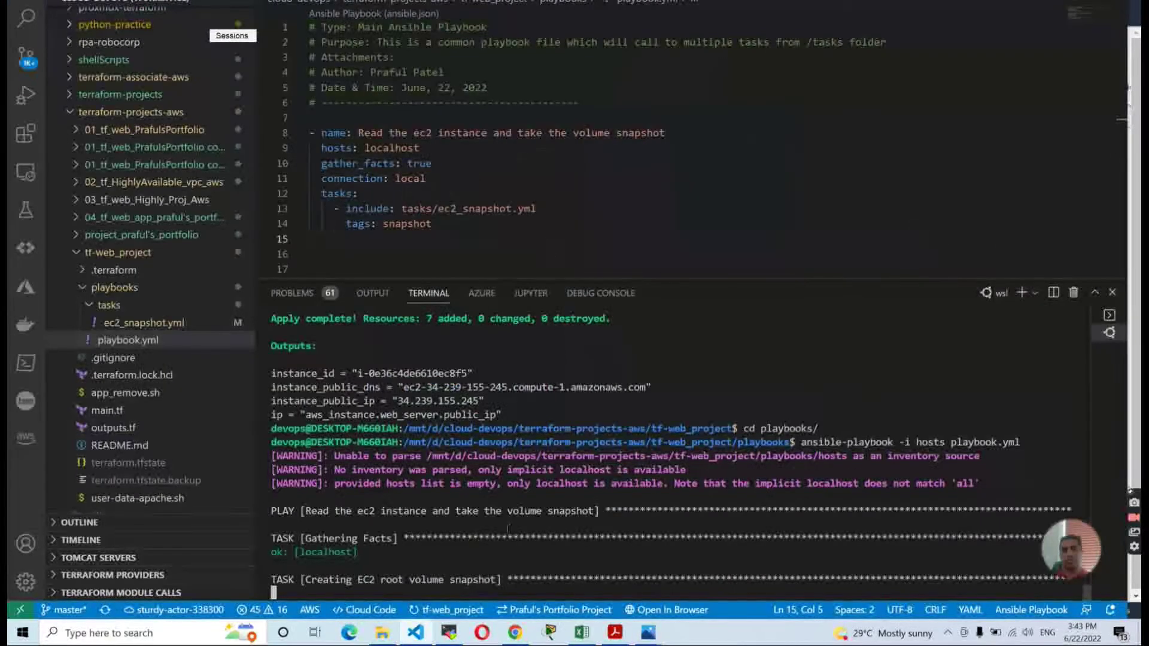
key("alt+Tab")
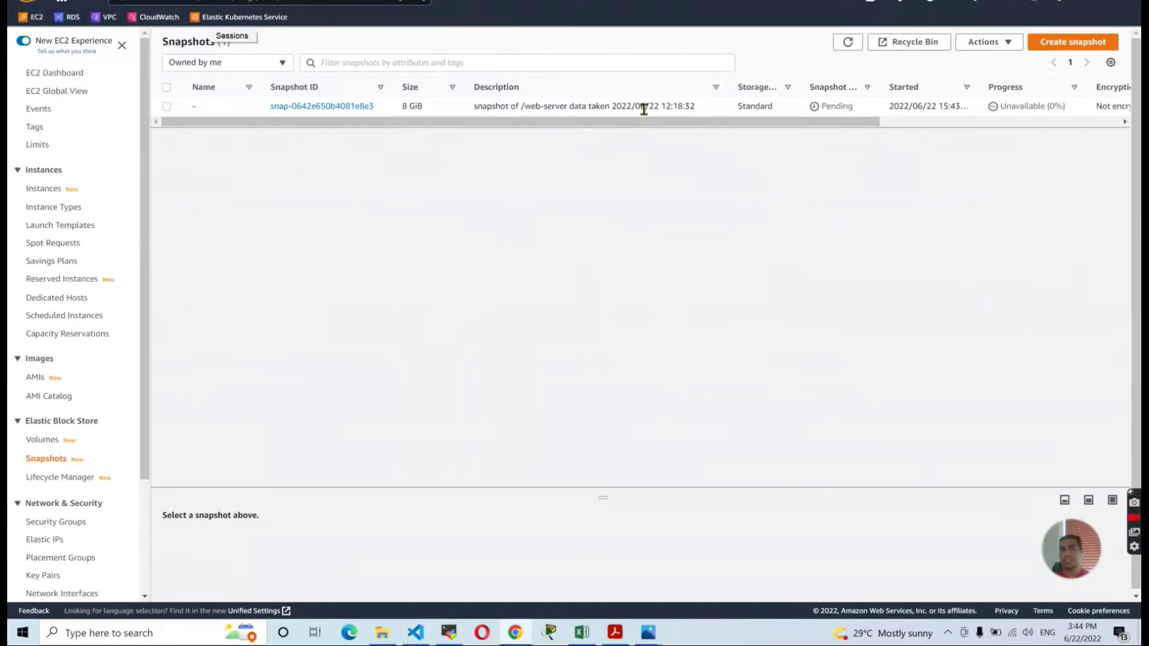
left_click_drag(665, 106, 472, 113)
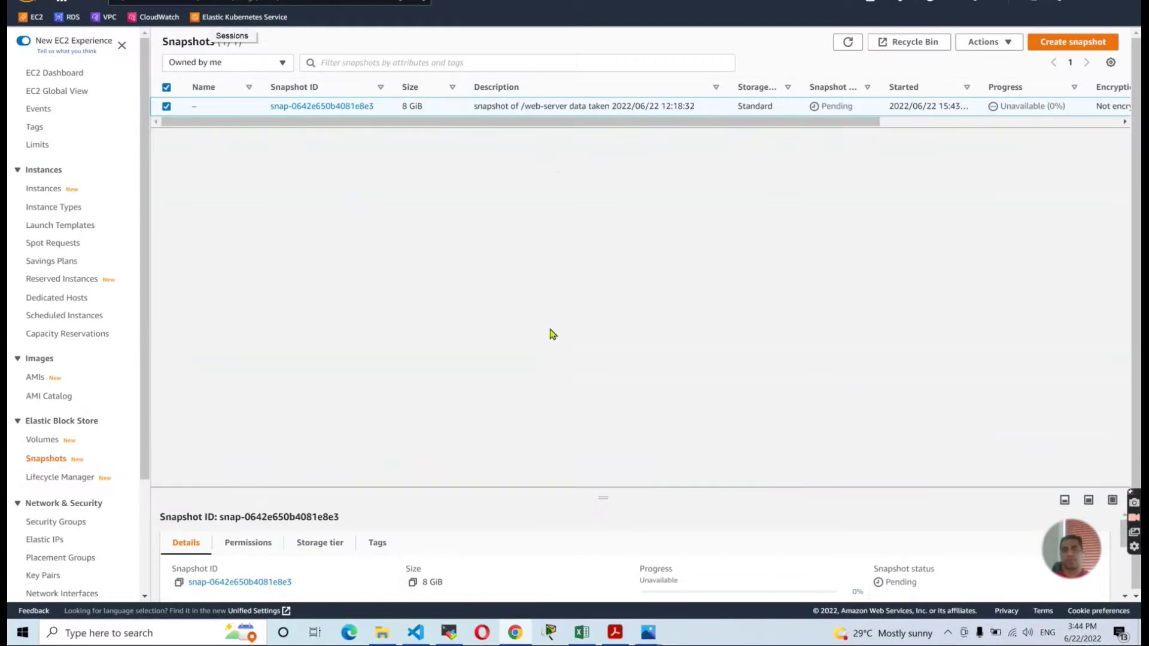
key("alt+Tab")
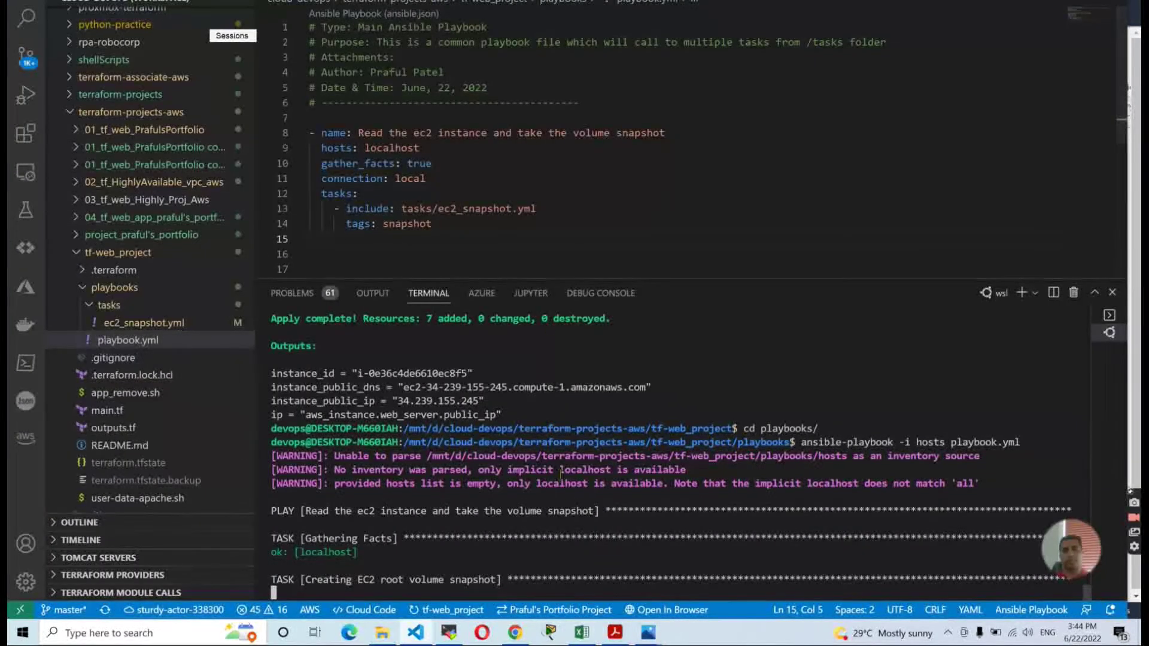
key("alt+Tab")
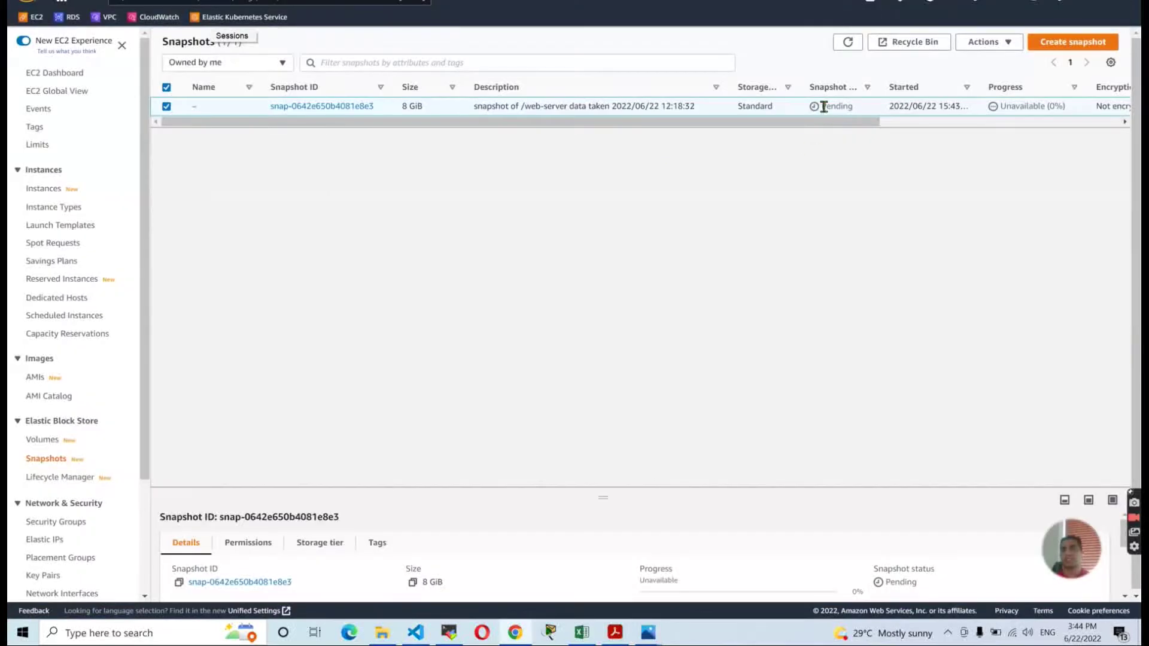
left_click_drag(839, 126, 555, 262)
key("alt+Tab")
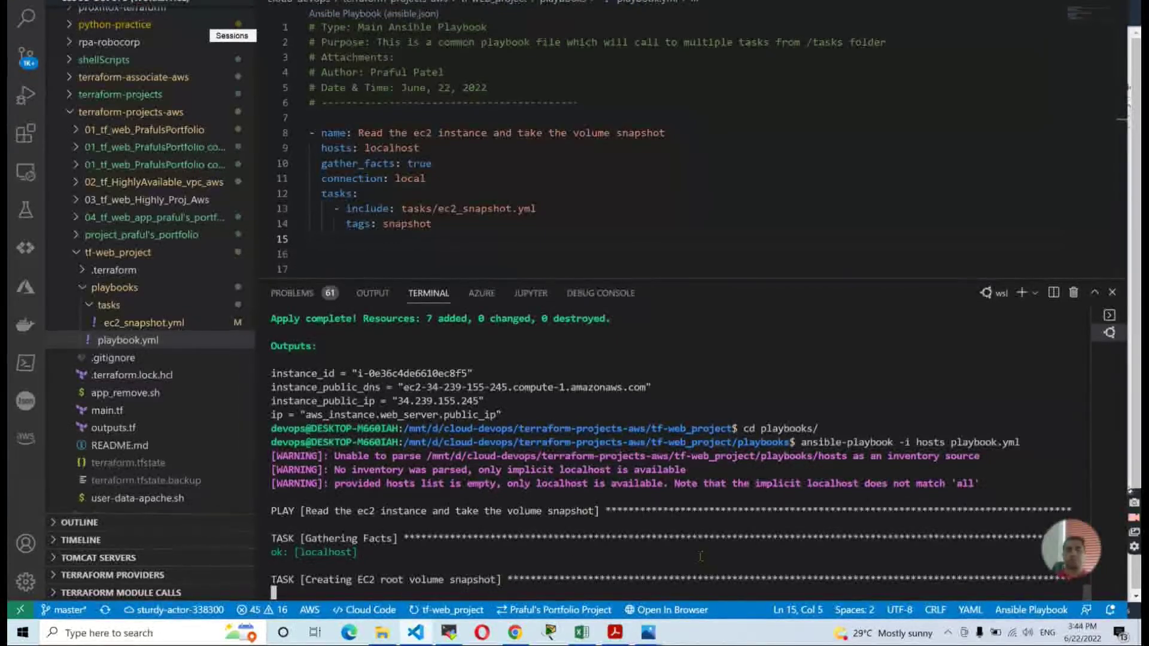
key("alt+Tab")
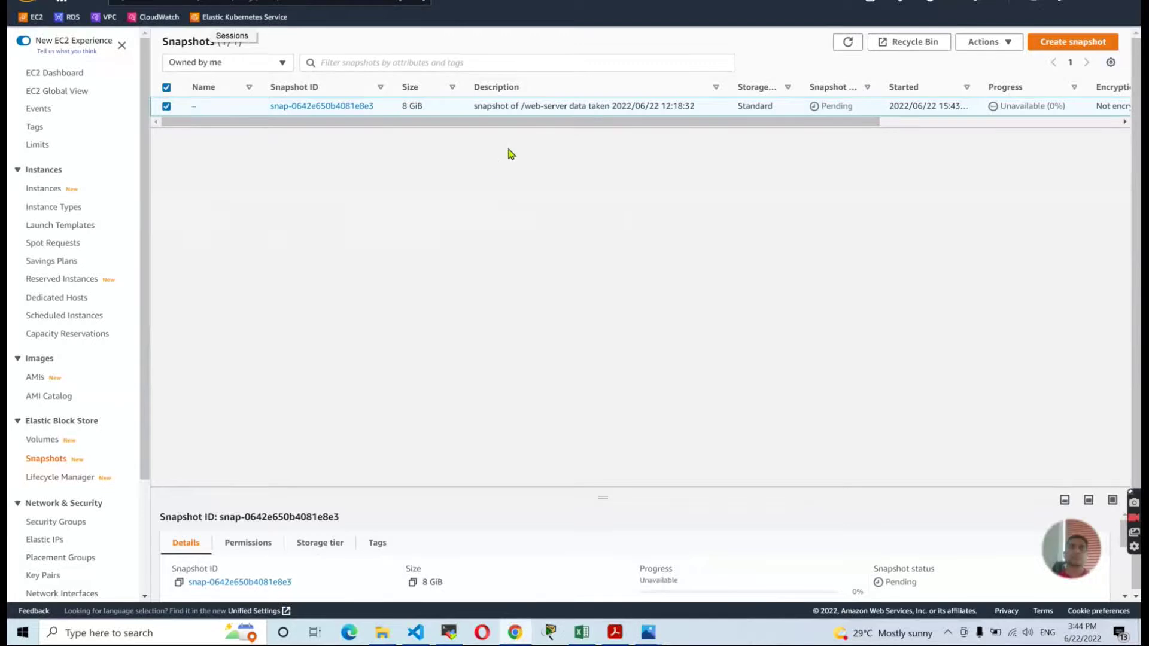
Compare the description value in ec2_snapshot.yml with the console snapshot's description.
key("alt+Tab")
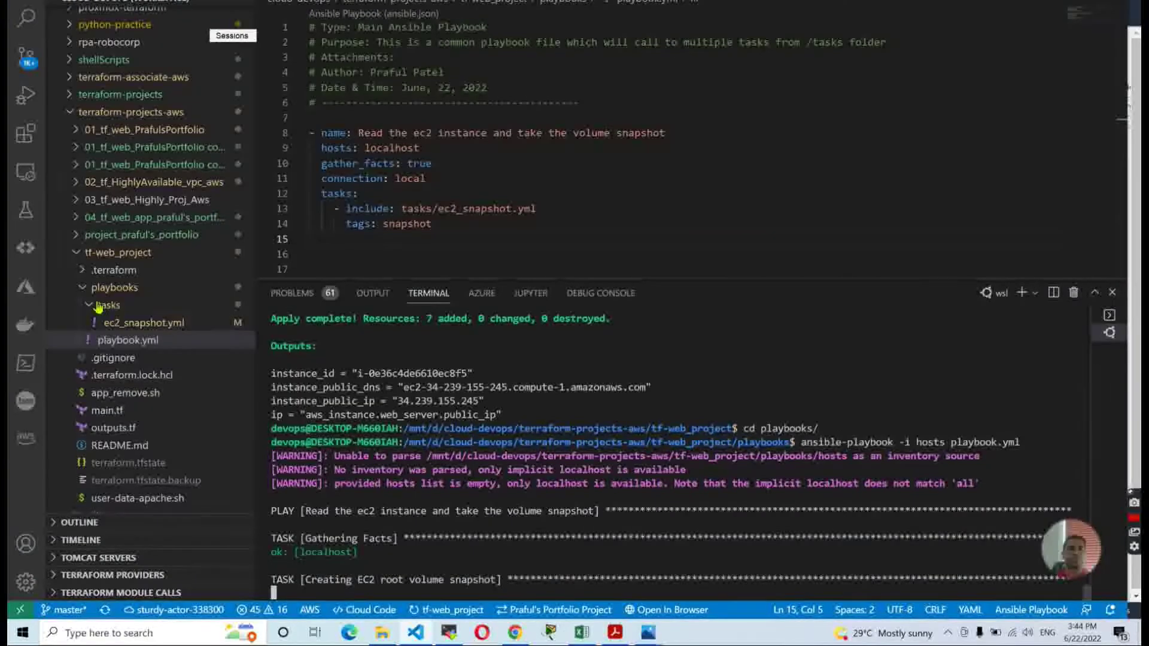
left_click(140, 326)
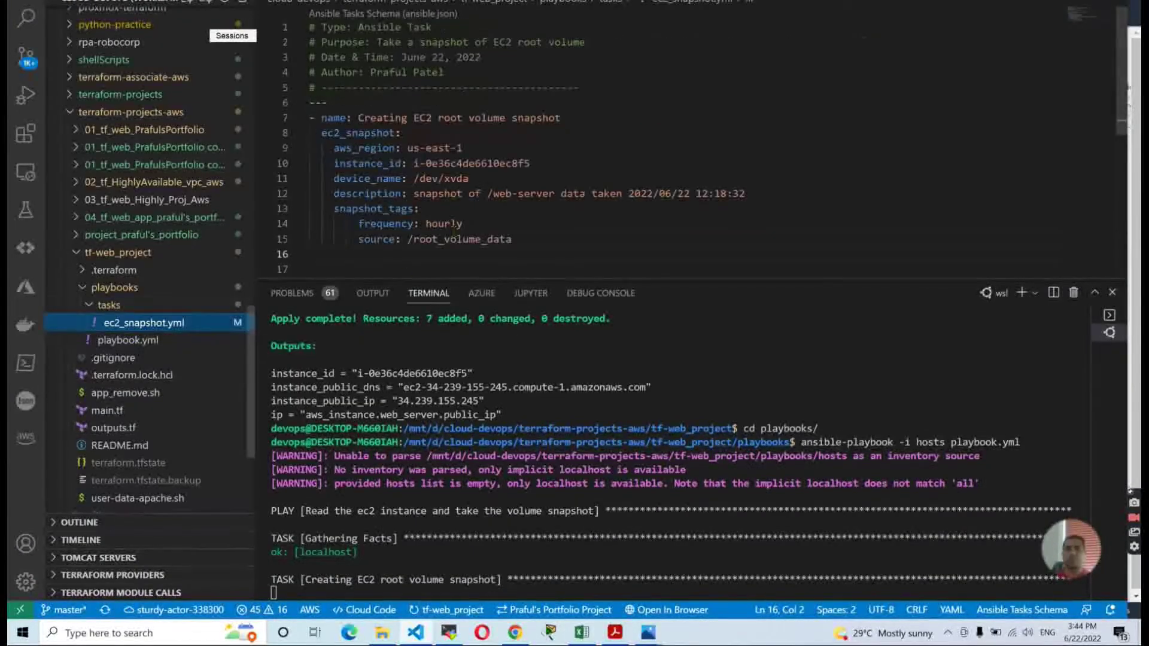
left_click_drag(413, 193, 750, 194)
left_click(726, 237)
key("alt+Tab")
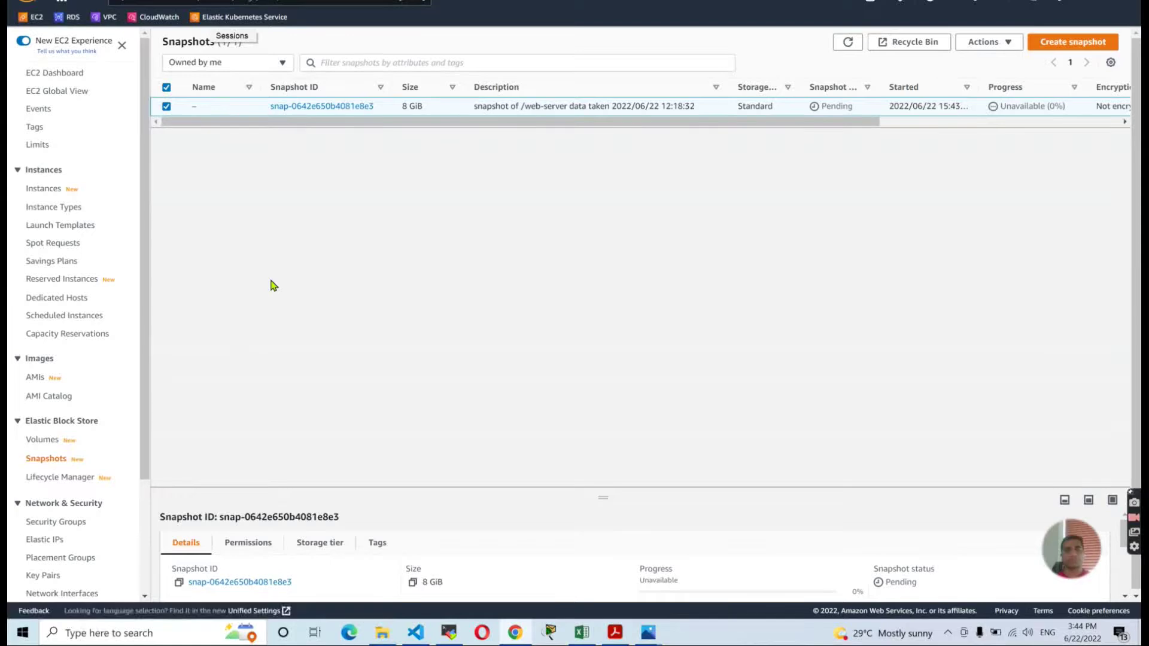
key("alt+Tab")
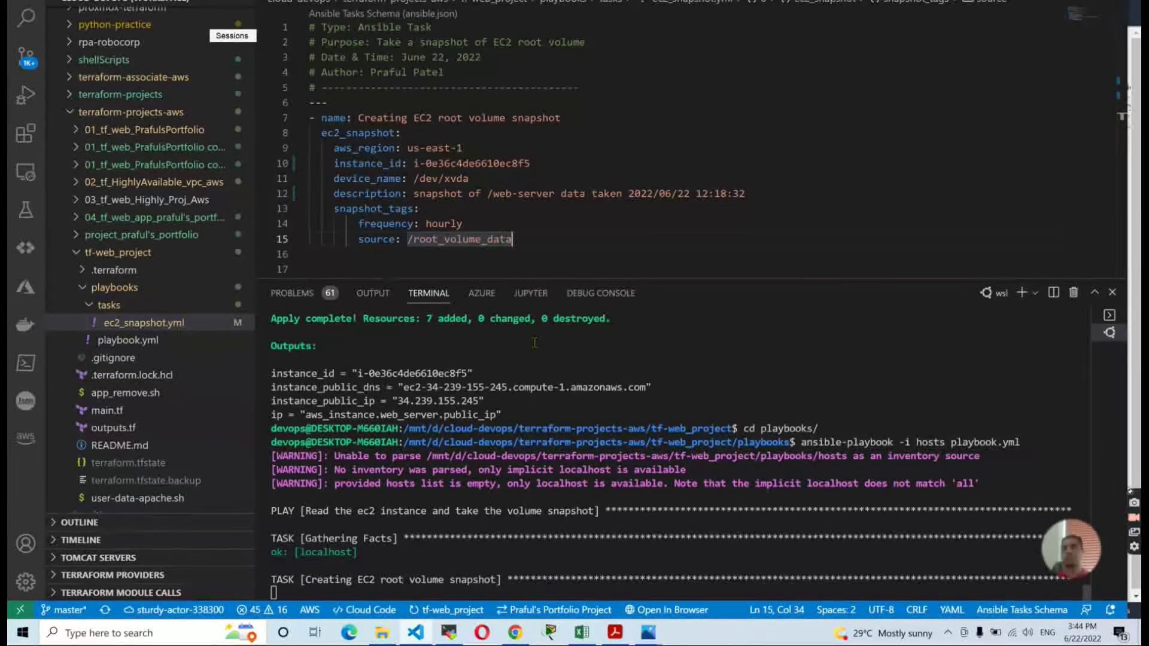
key("alt+Tab")
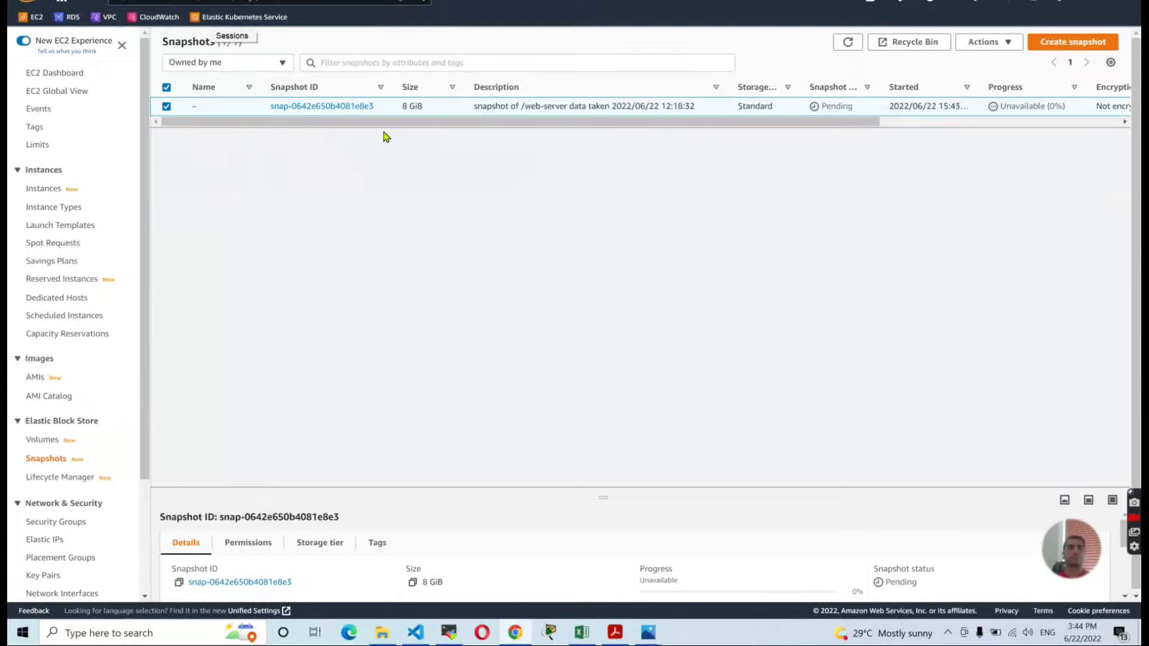
Open a new Chrome Incognito window and go to gmail.com.
key("F5")
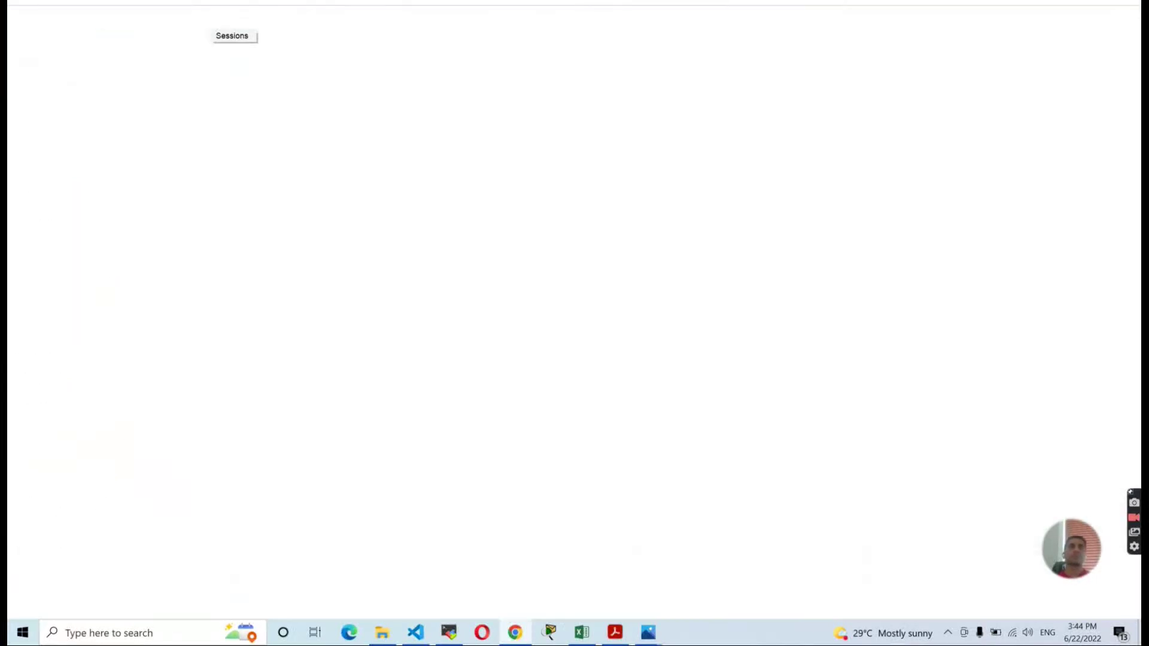
left_click(299, 1)
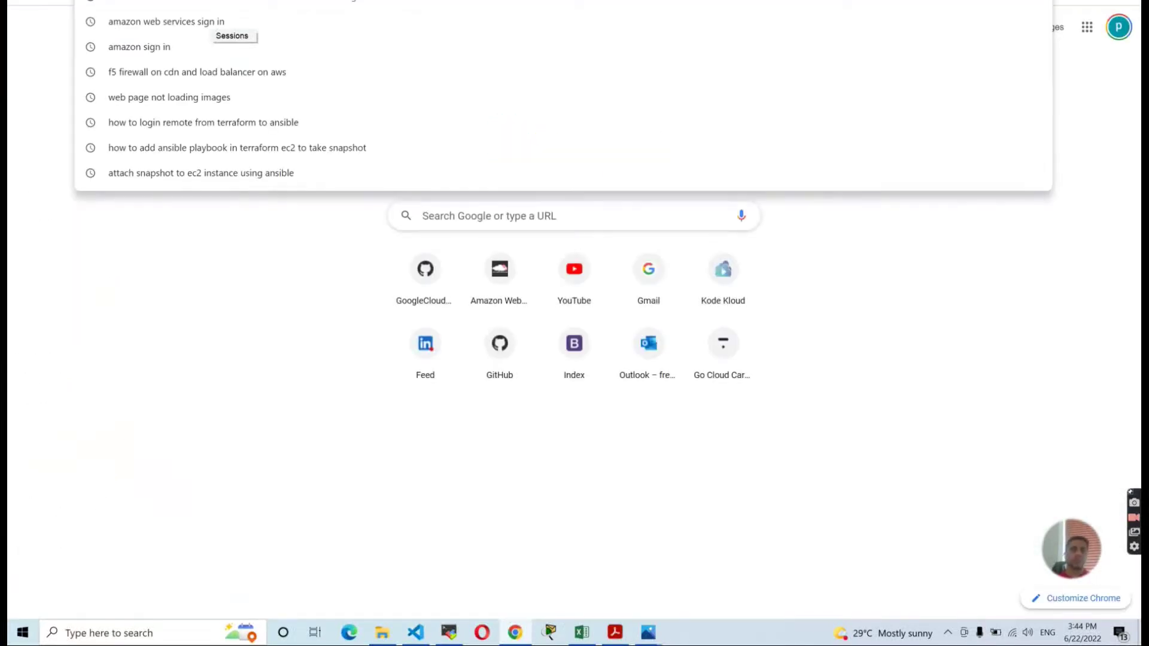
type("gma")
key("Return")
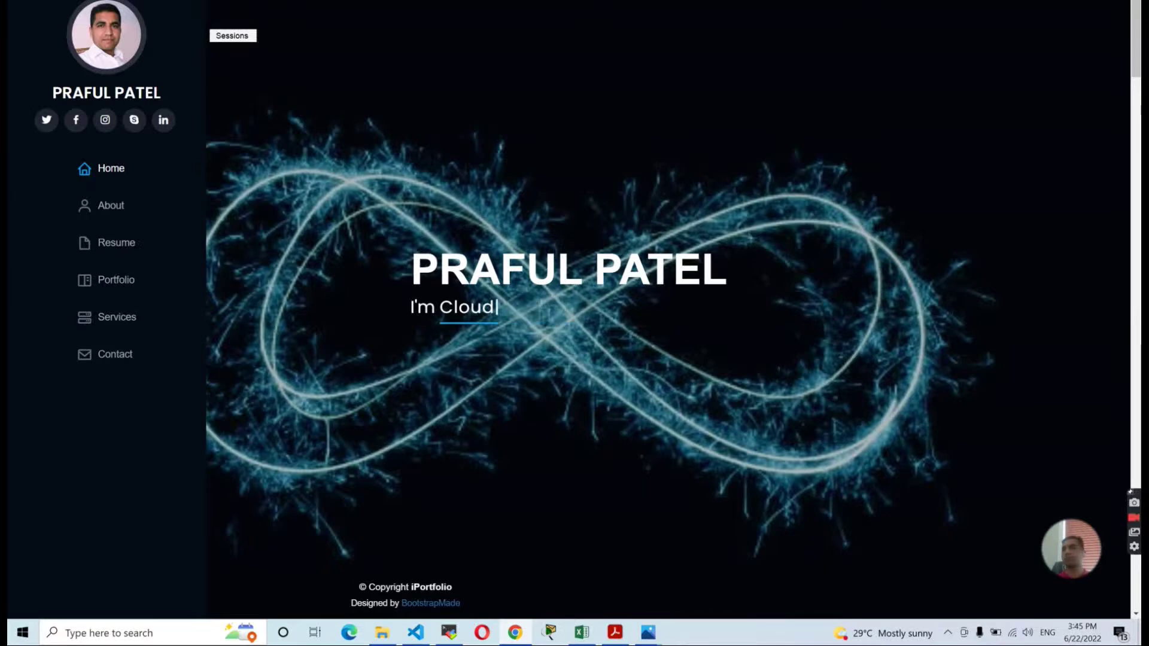
key("alt+f")
left_click(1051, 22)
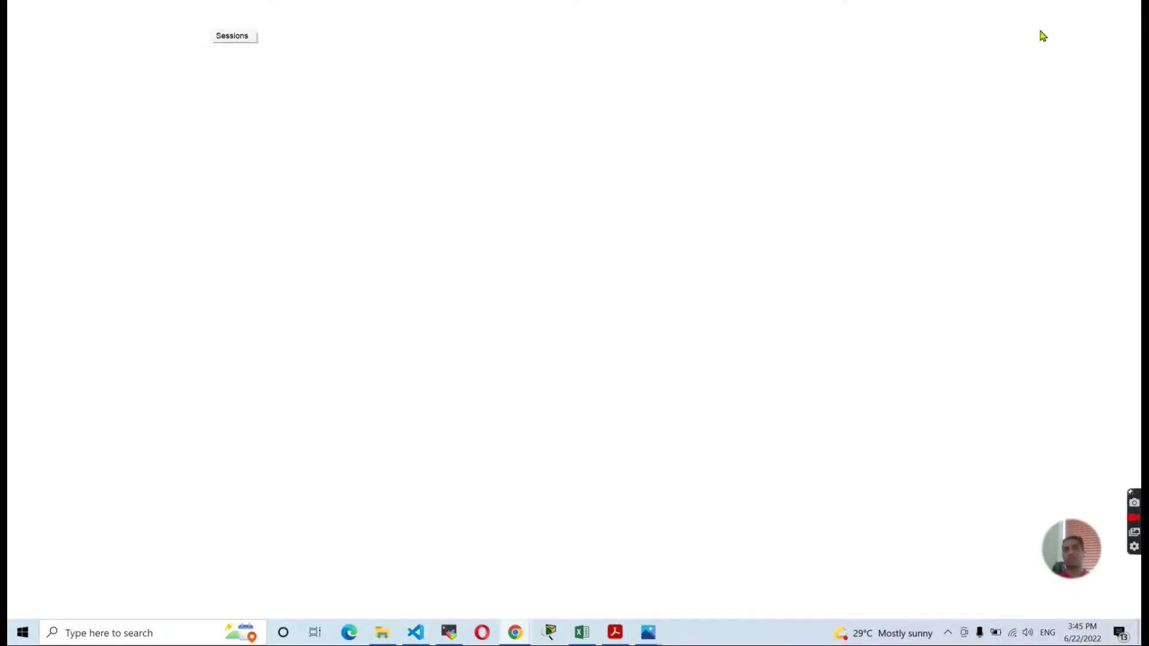
type("gmail")
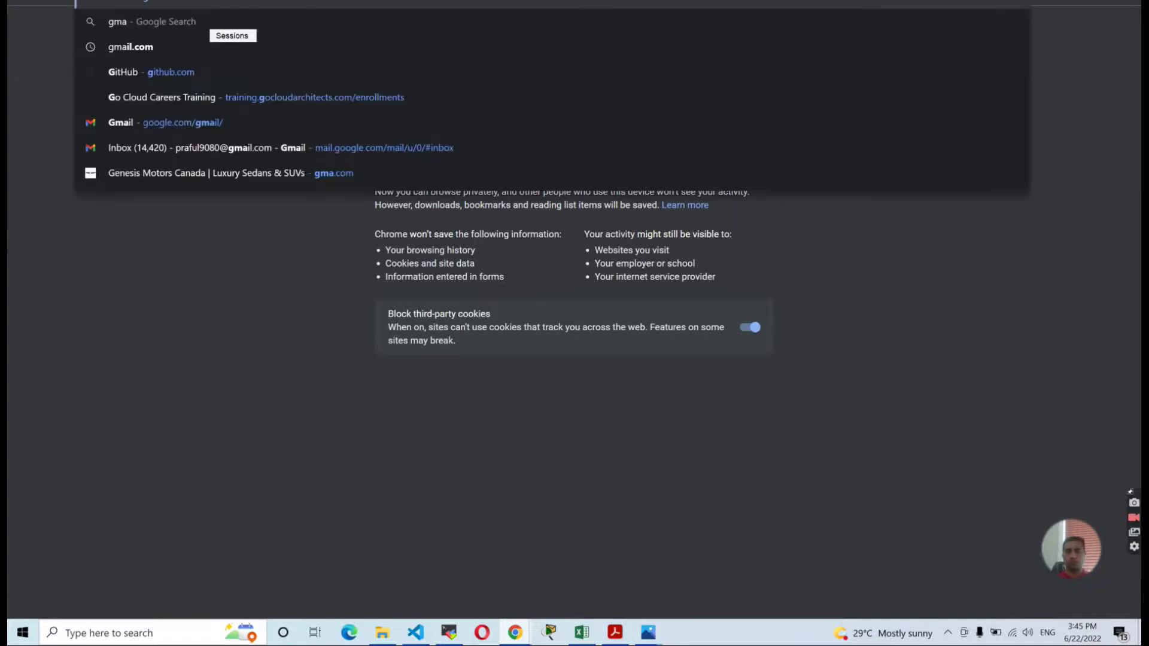
type(".co")
key("Escape")
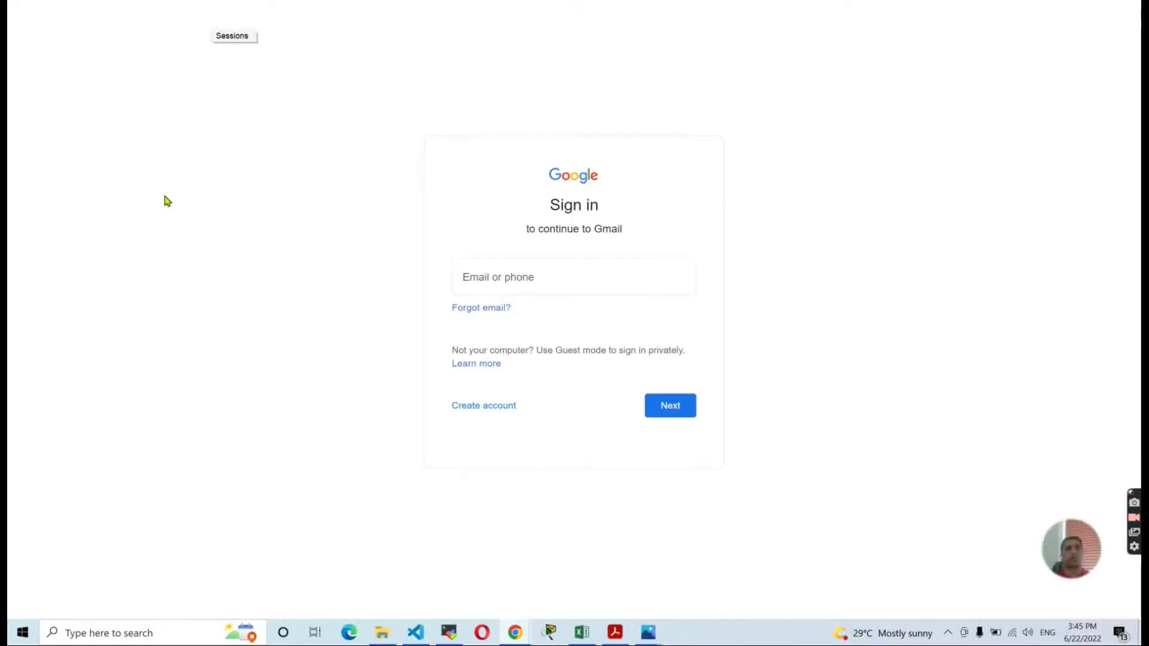
Enter the test account's e-mail and password, then the SMS verification code.
left_click(500, 281)
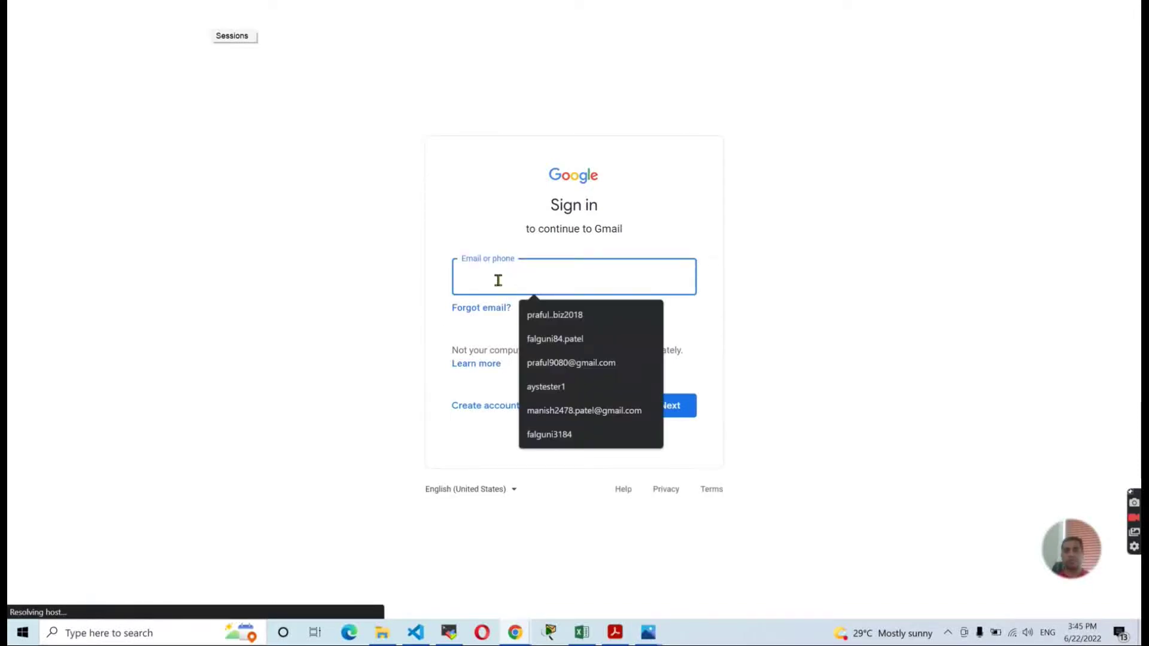
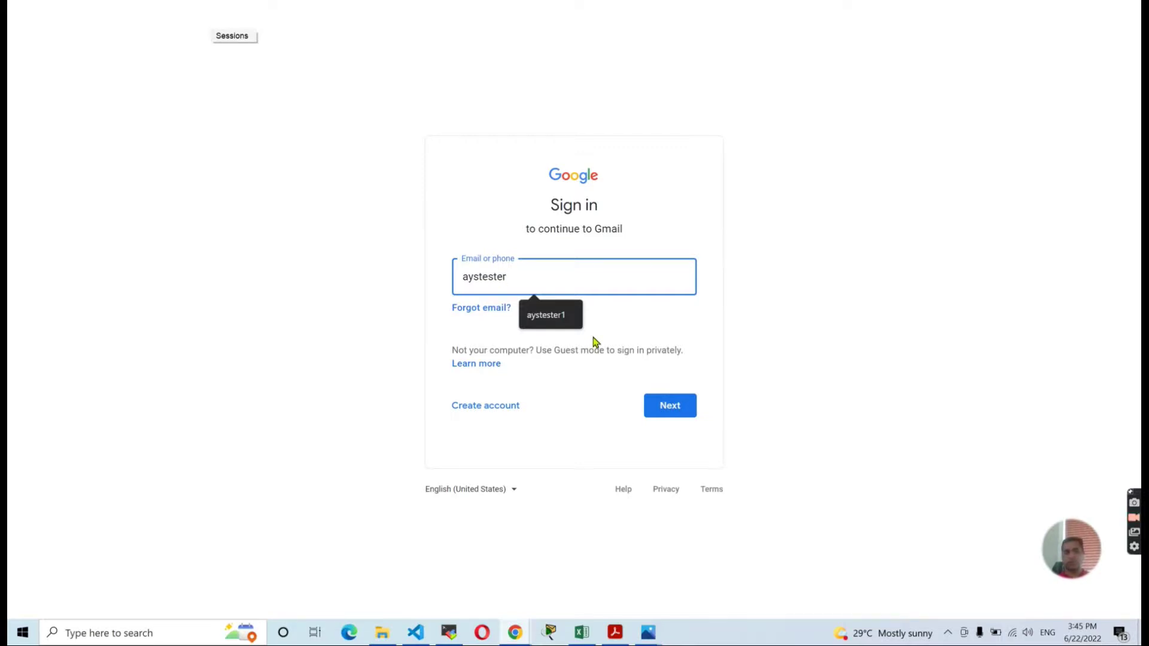
left_click(668, 405)
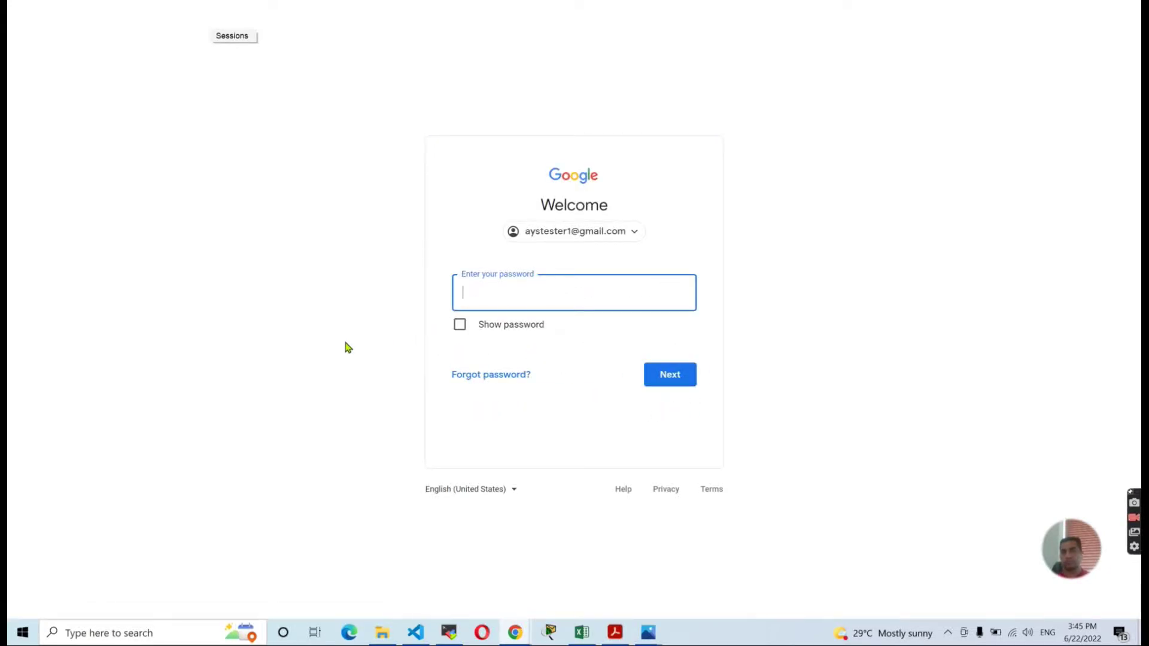
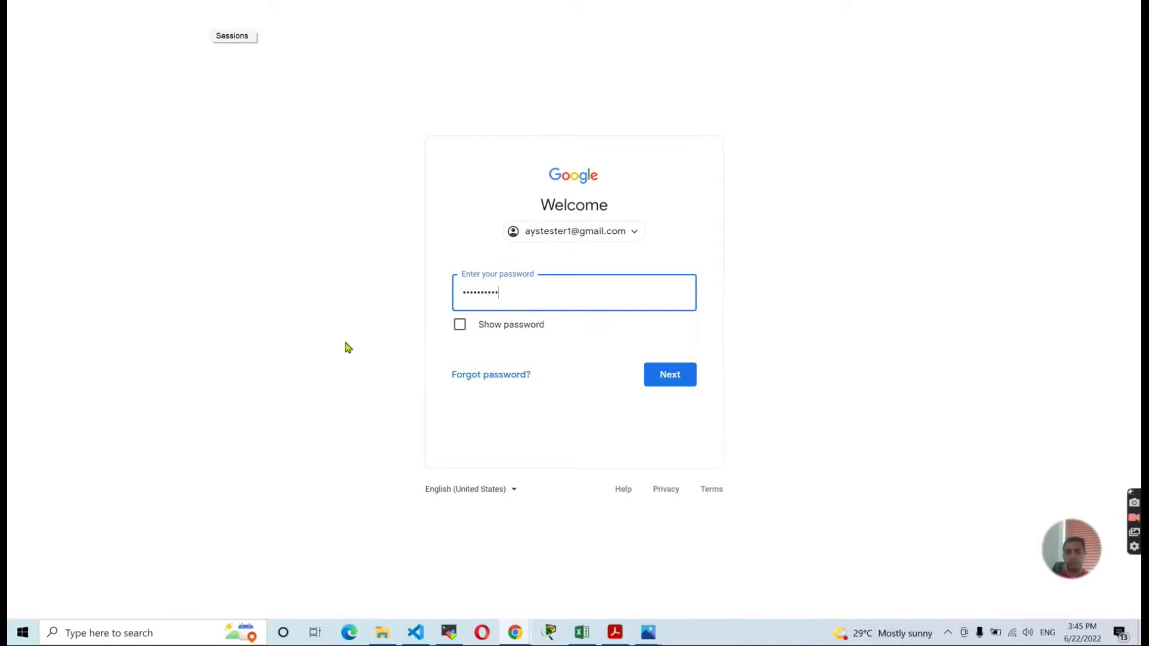
key("Return")
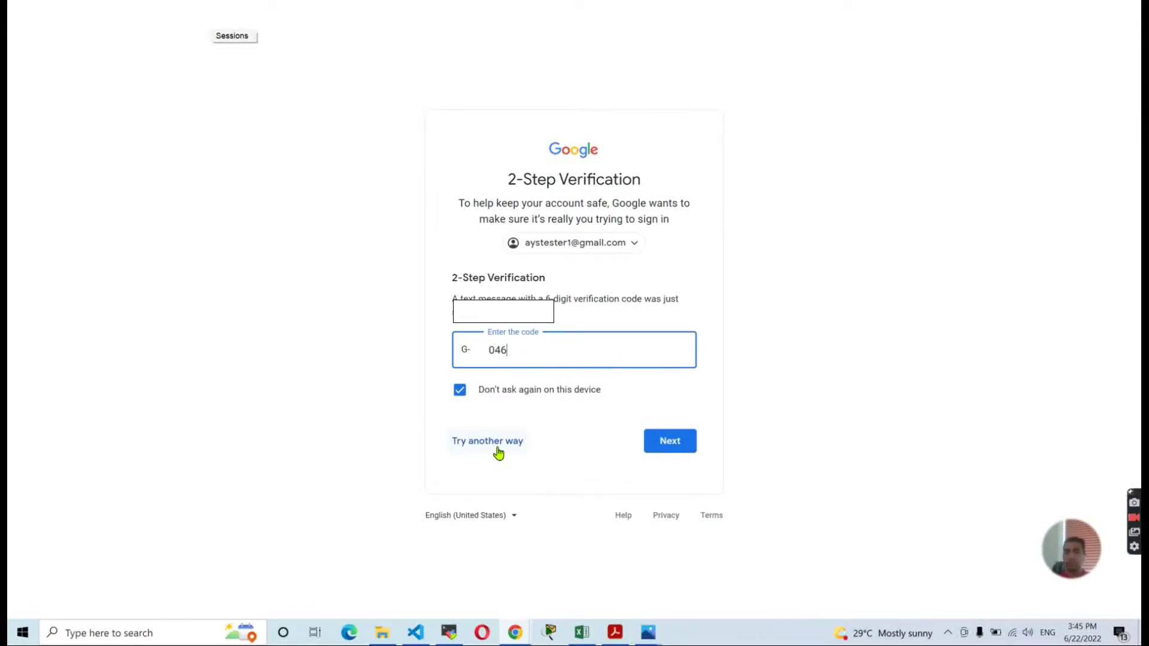
left_click(669, 441)
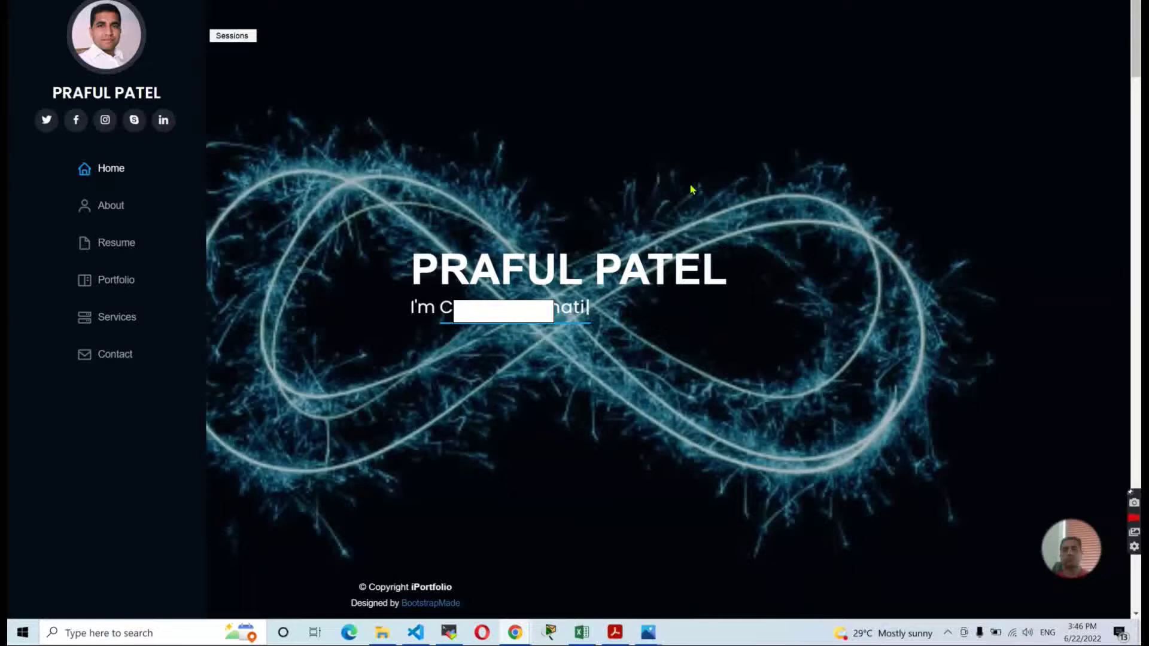
Refresh the EC2 Snapshots list repeatedly, checking the playbook output, while the snapshot stays Pending.
left_click(416, 633)
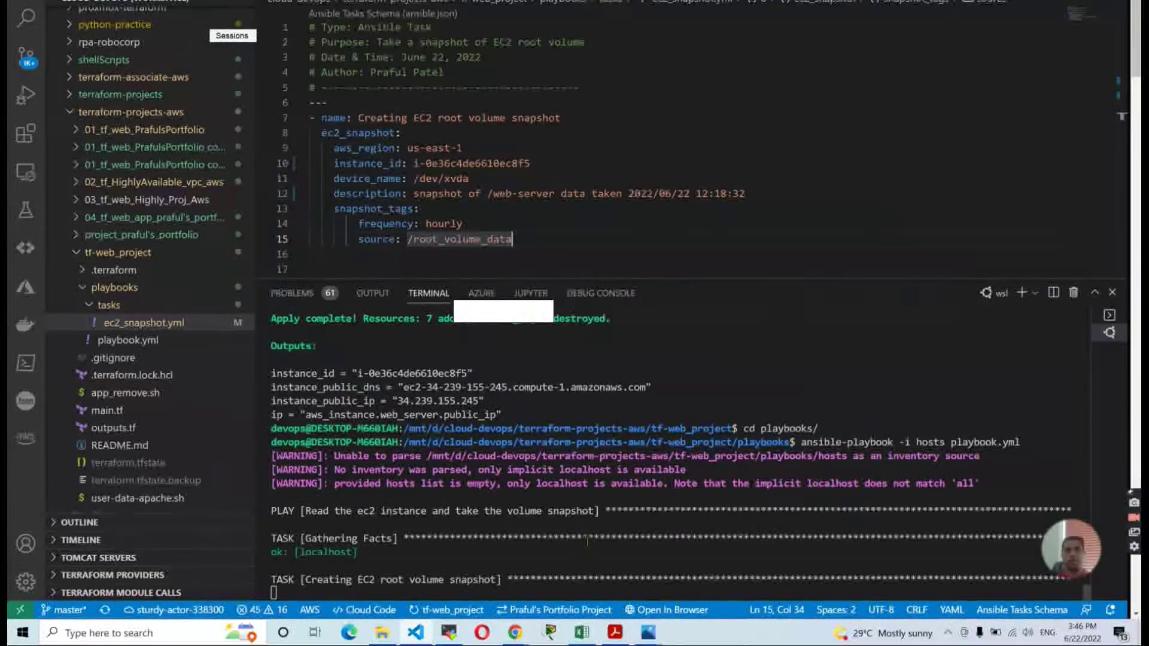
key("alt+Tab")
key("alt+Tab")
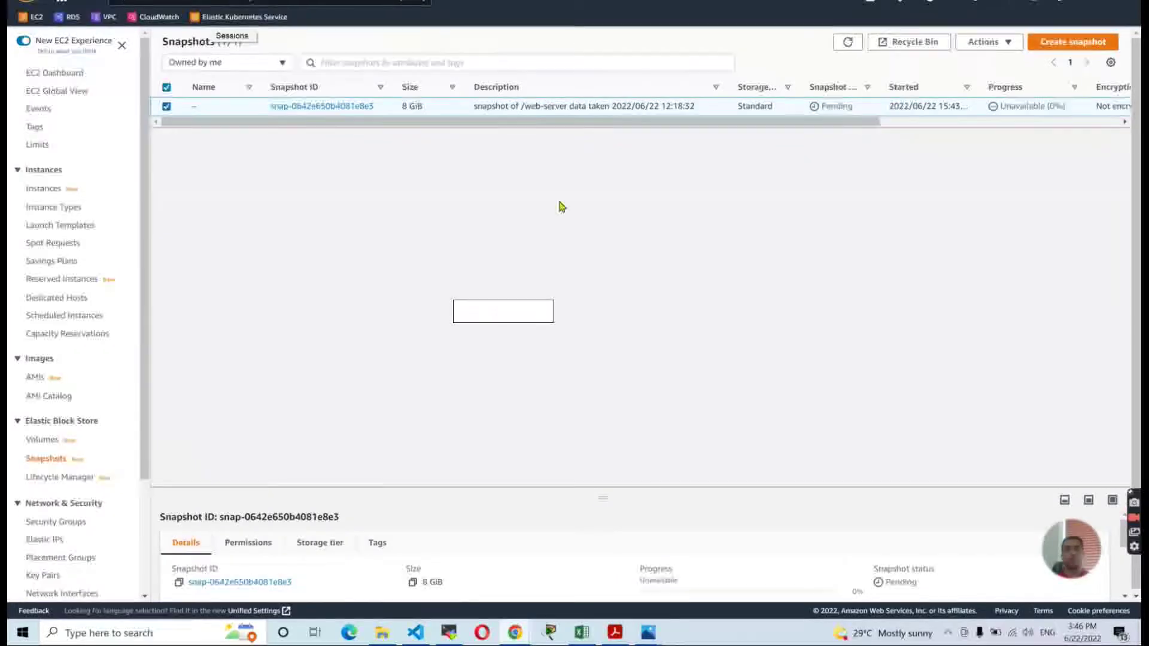
left_click(849, 43)
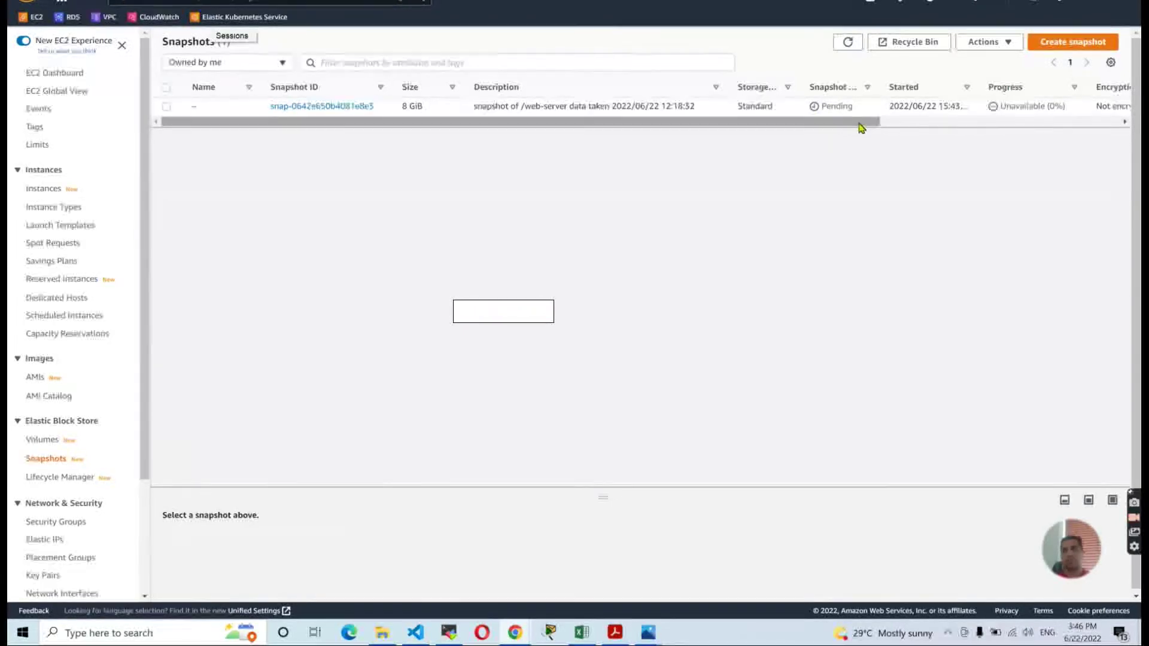
left_click_drag(860, 124, 713, 159)
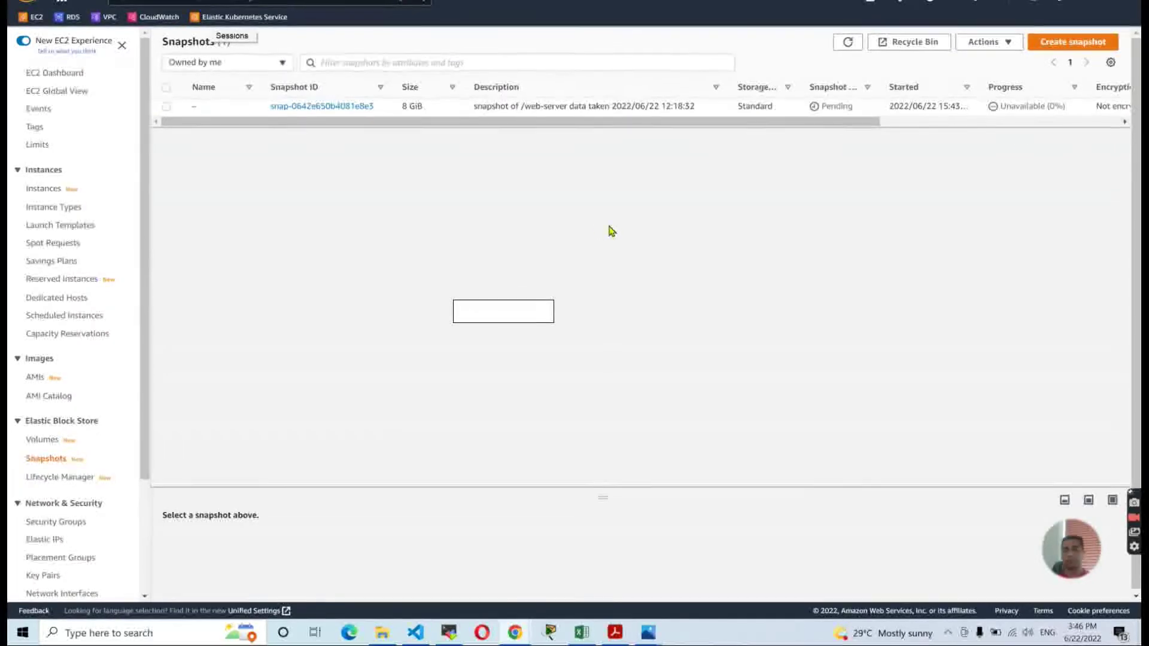
key("alt+Tab")
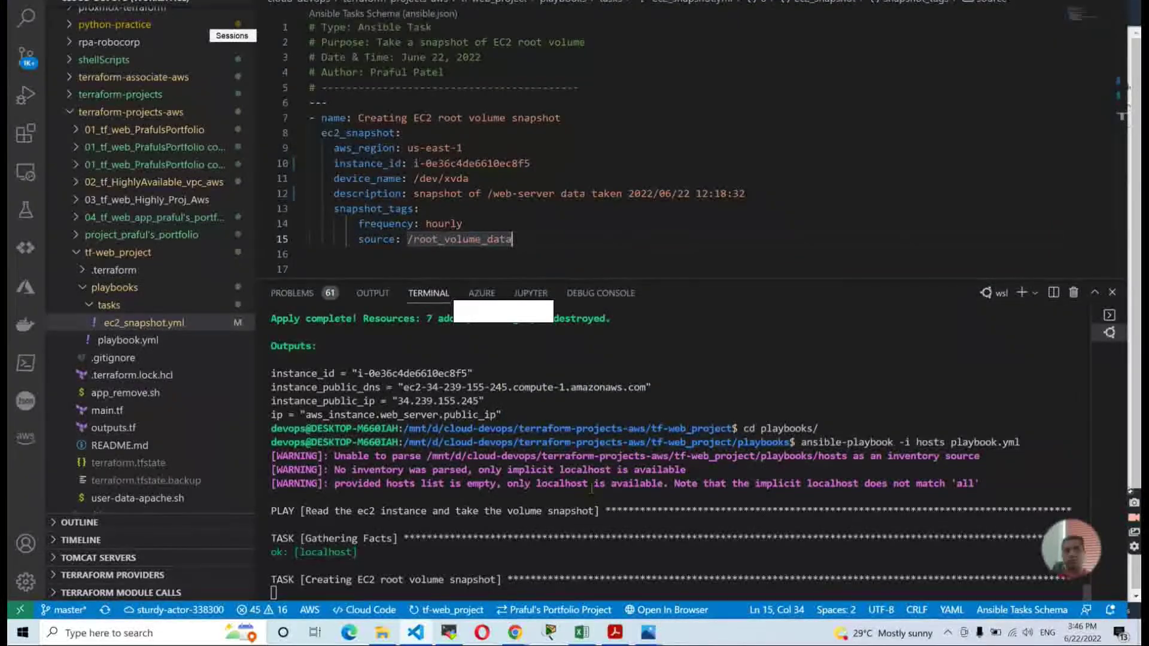
left_click(515, 632)
left_click(848, 43)
left_click(848, 43)
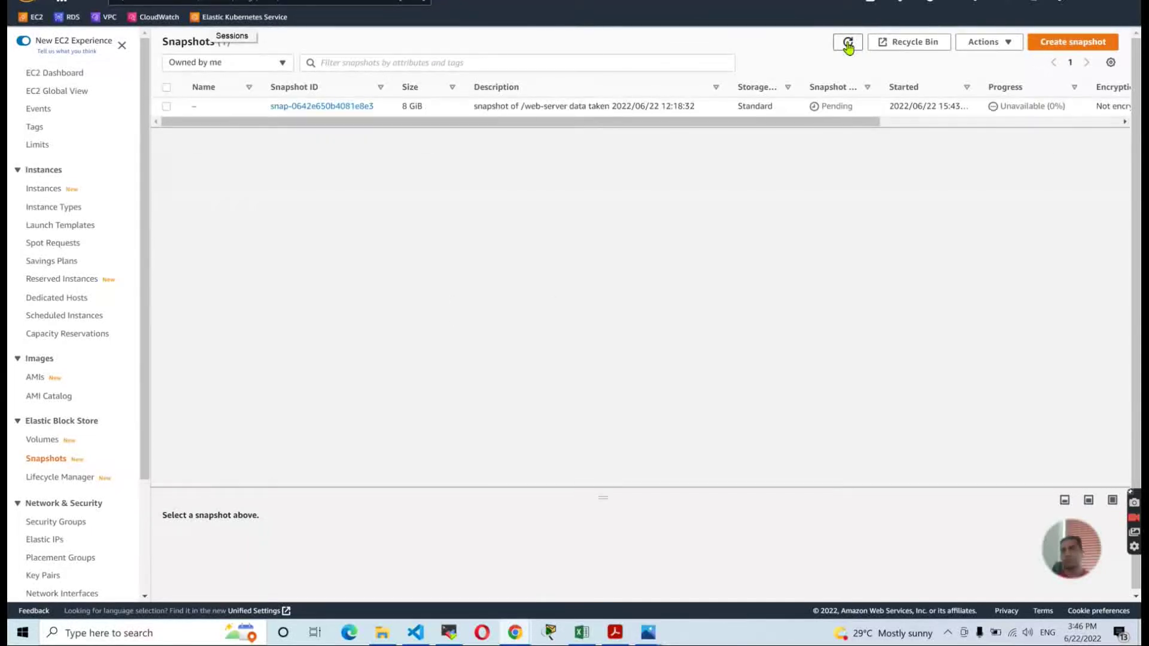
left_click(847, 43)
left_click(848, 43)
Refresh the snapshot status twice more, then scroll through the project guide PDF.
left_click(852, 48)
left_click(851, 47)
key("alt+Tab")
left_click(615, 634)
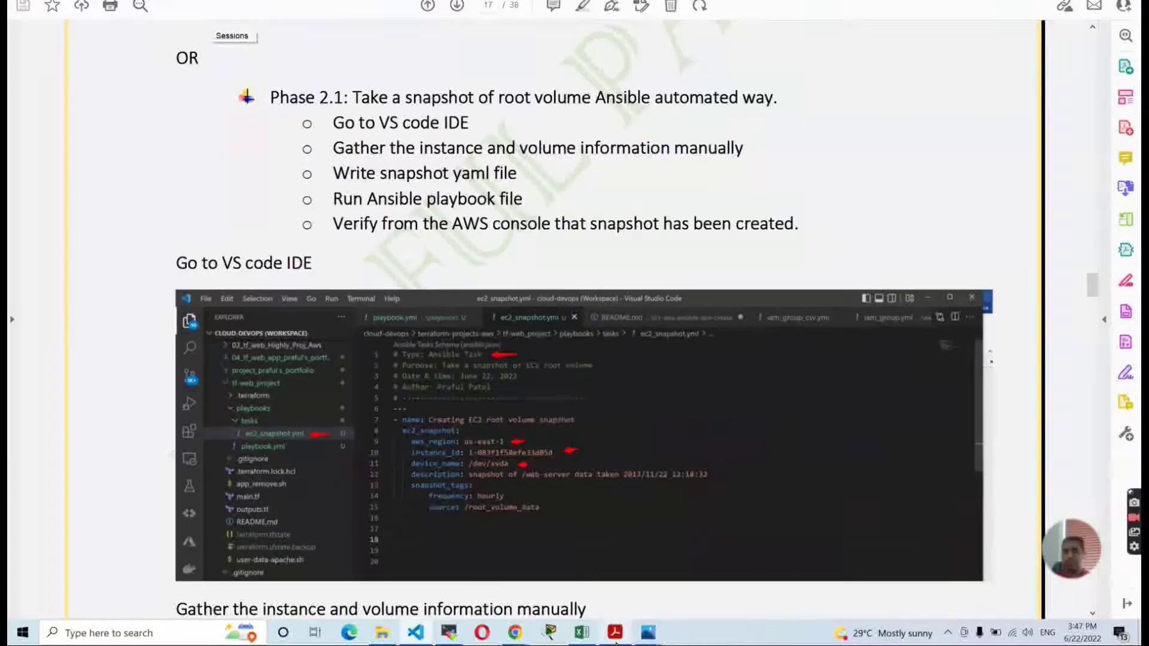
scroll(616, 360, "down", 3)
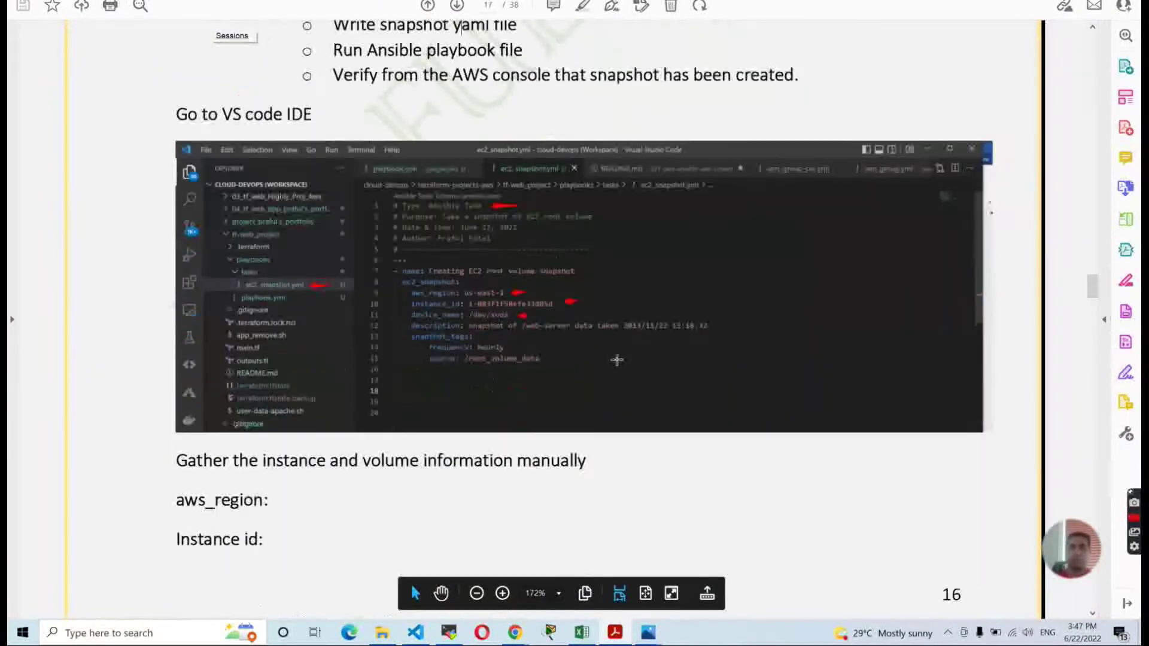
scroll(617, 360, "down", 3)
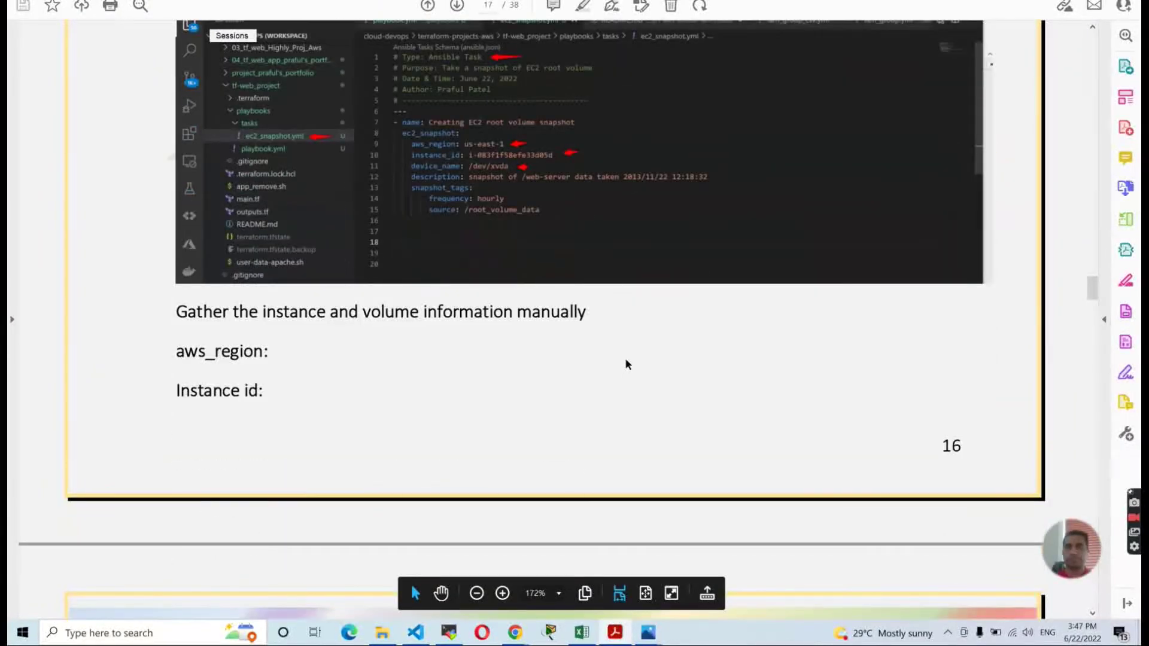
scroll(439, 374, "down", 10)
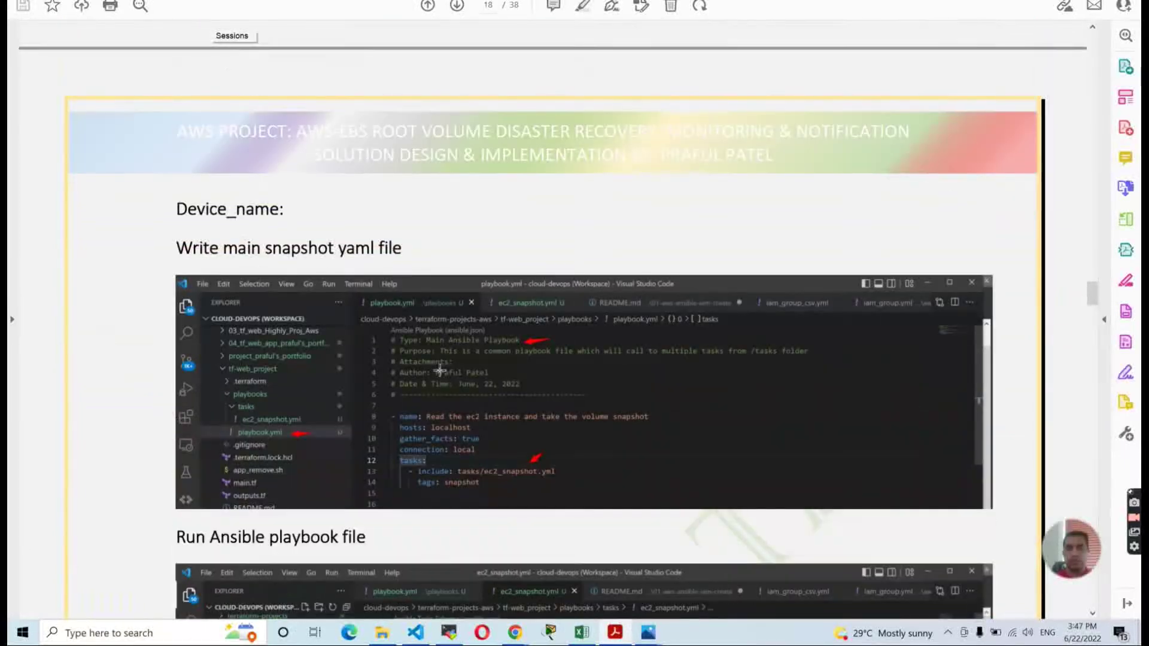
scroll(447, 386, "down", 2)
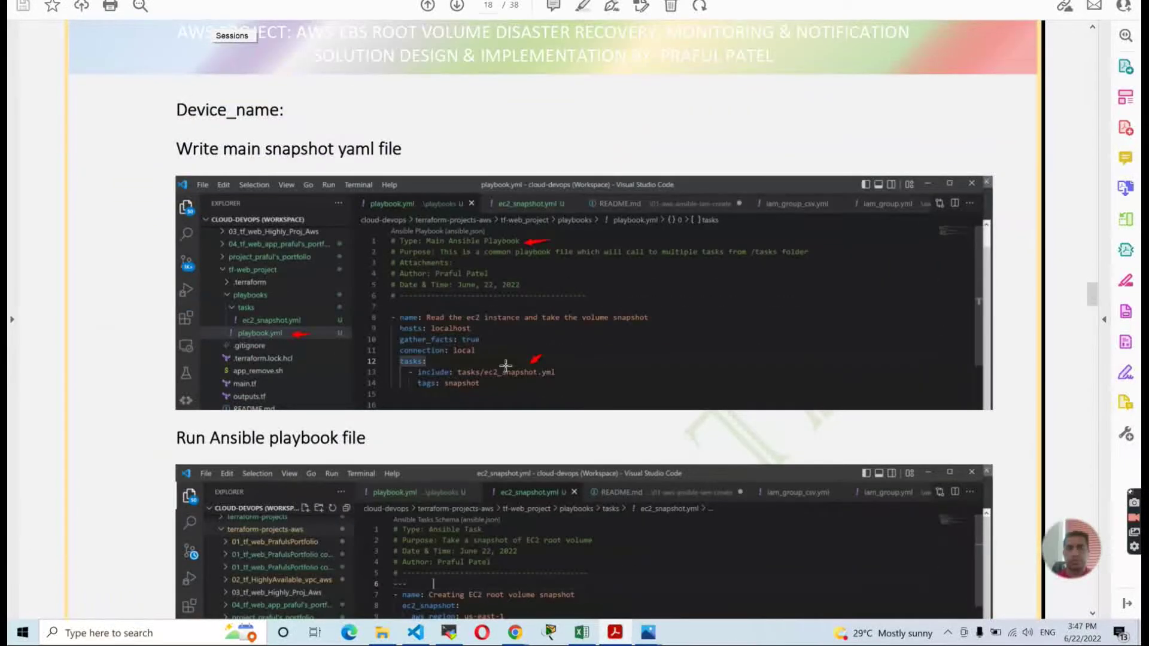
scroll(578, 356, "down", 6)
scroll(579, 355, "down", 3)
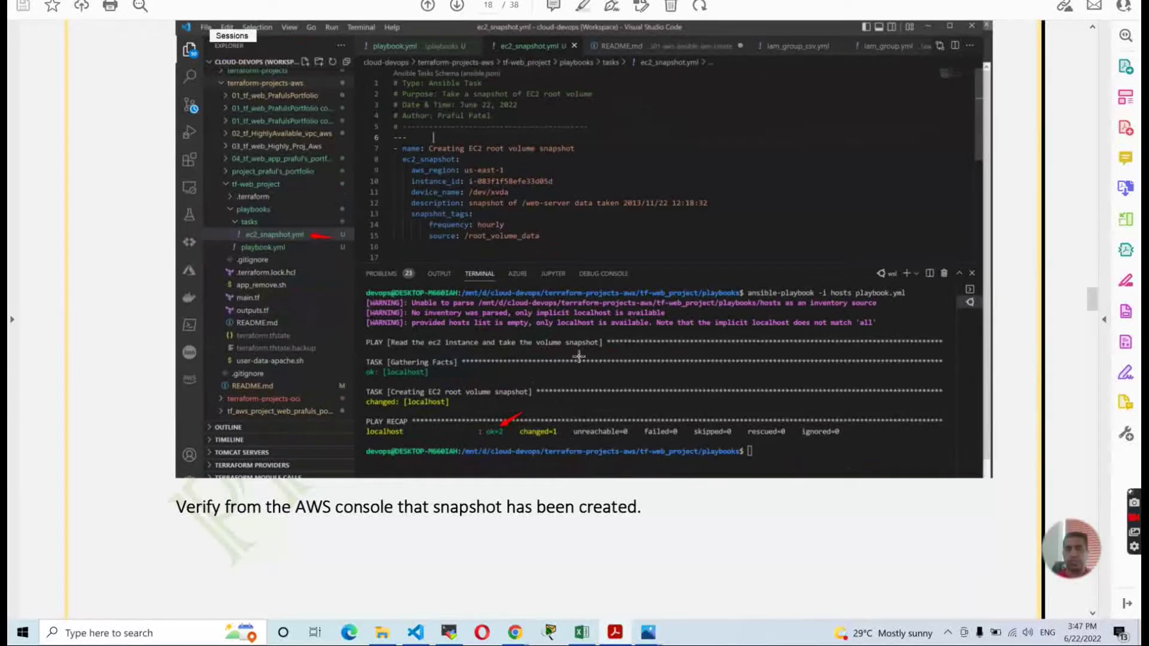
scroll(579, 356, "down", 5)
scroll(578, 355, "up", 3)
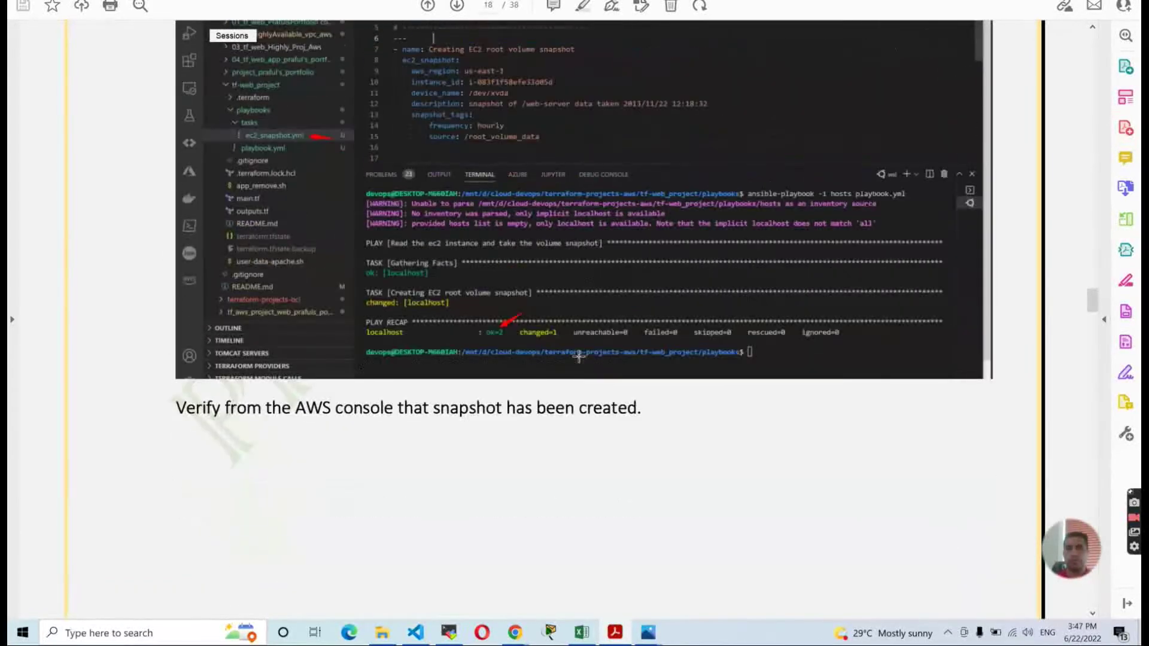
scroll(424, 297, "up", 1)
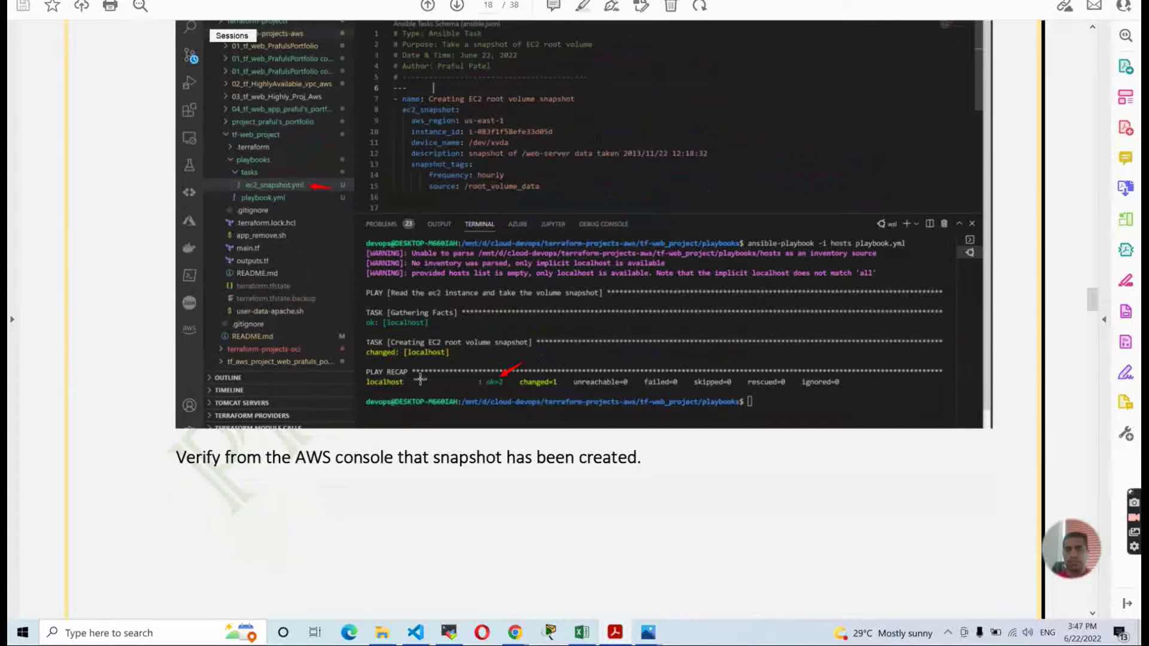
Scroll the guide past the snapshot screenshot to the Phase 3 CloudWatch section.
left_click_drag(465, 373, 524, 389)
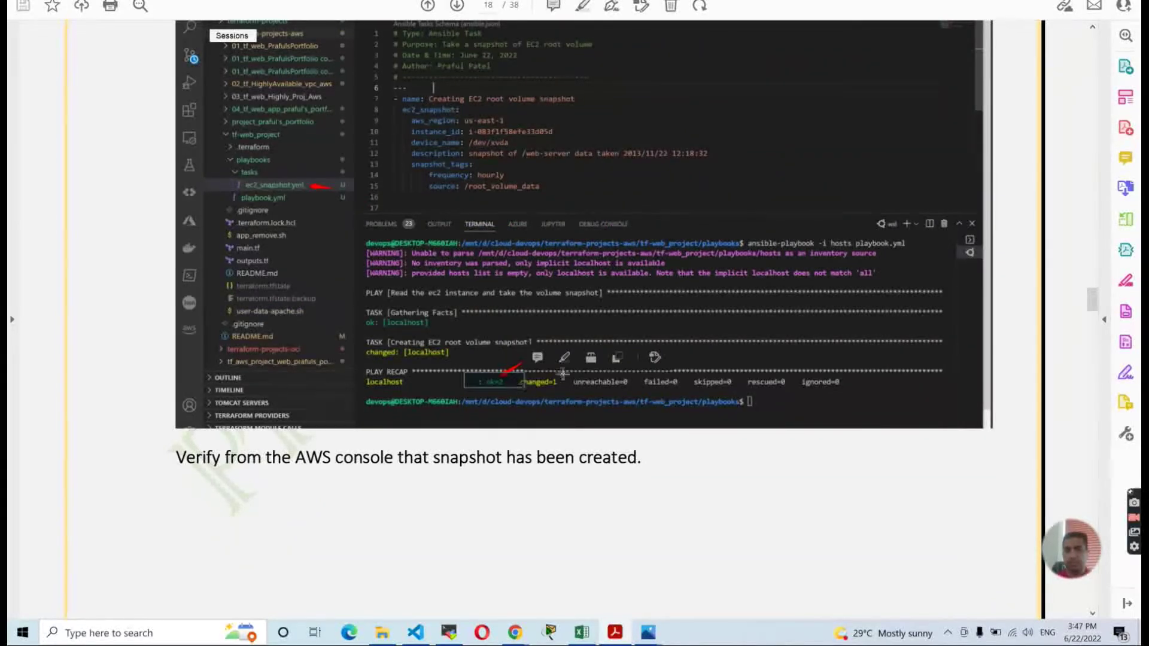
key("ctrl+z")
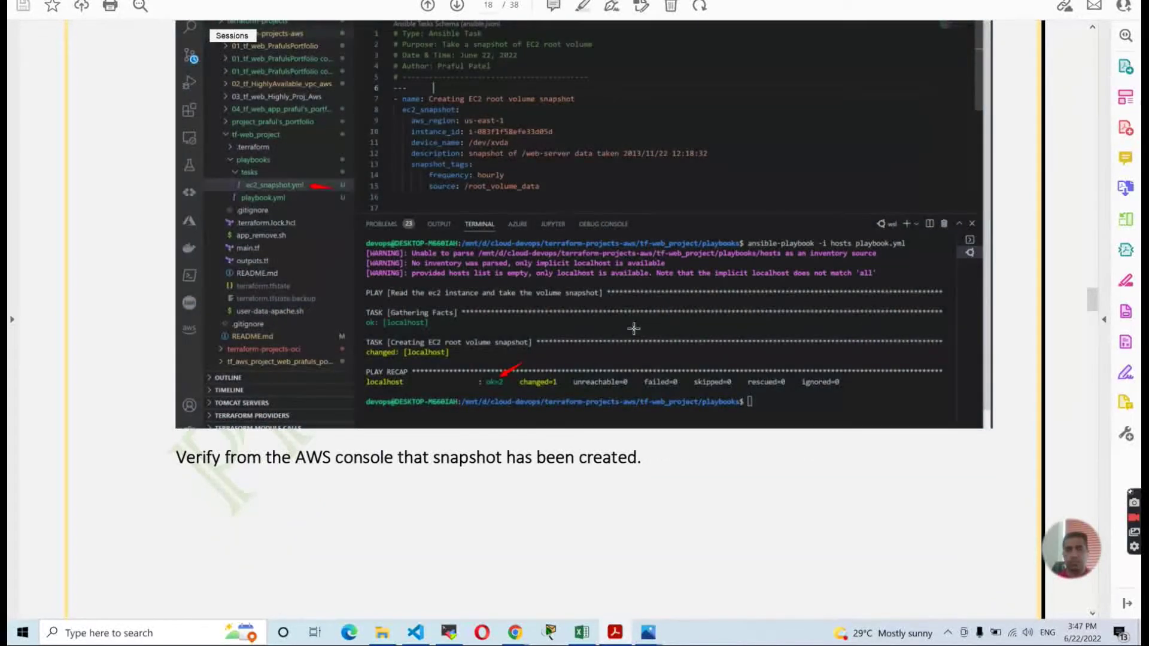
scroll(634, 328, "down", 10)
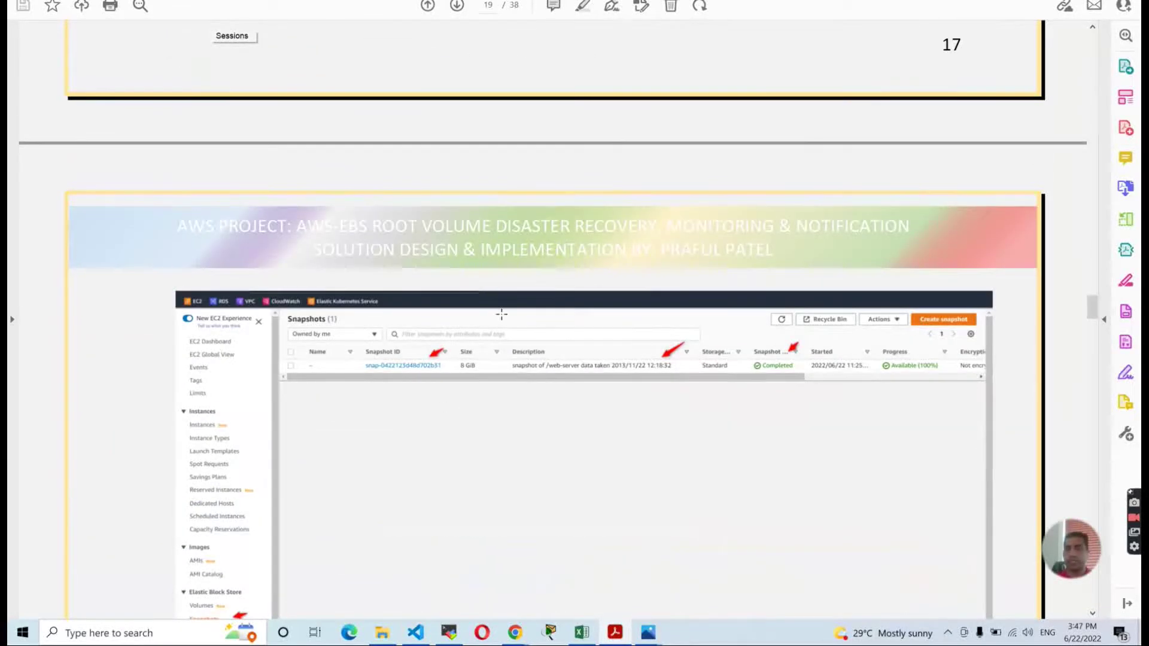
left_click_drag(746, 358, 793, 374)
left_click(609, 413)
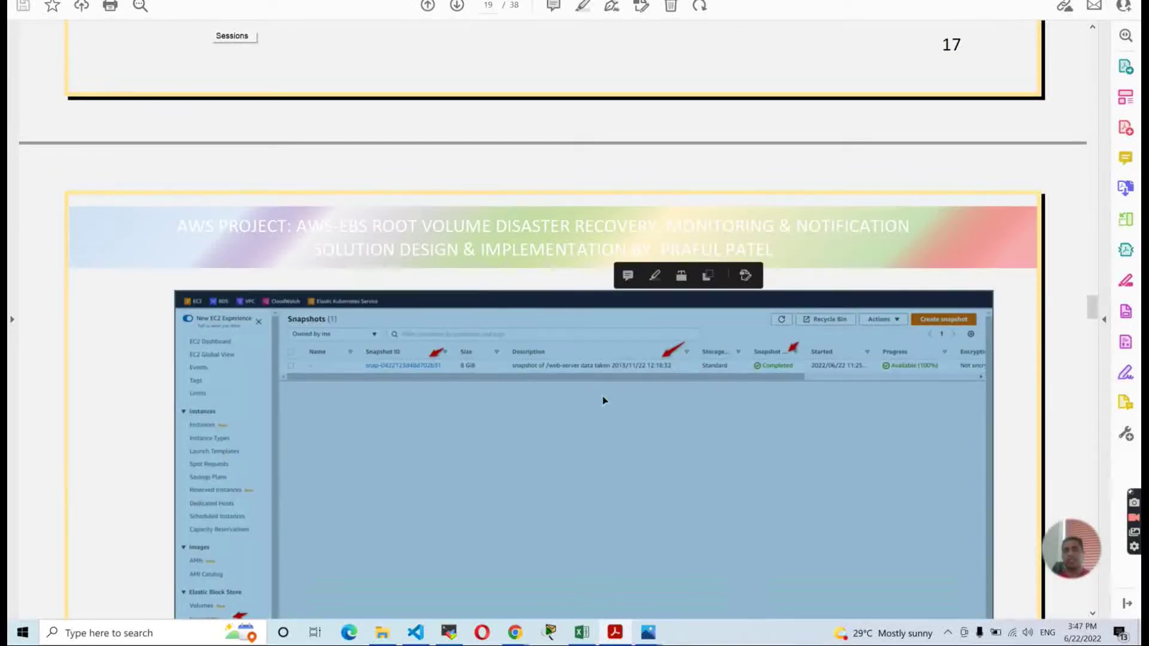
scroll(603, 401, "down", 6)
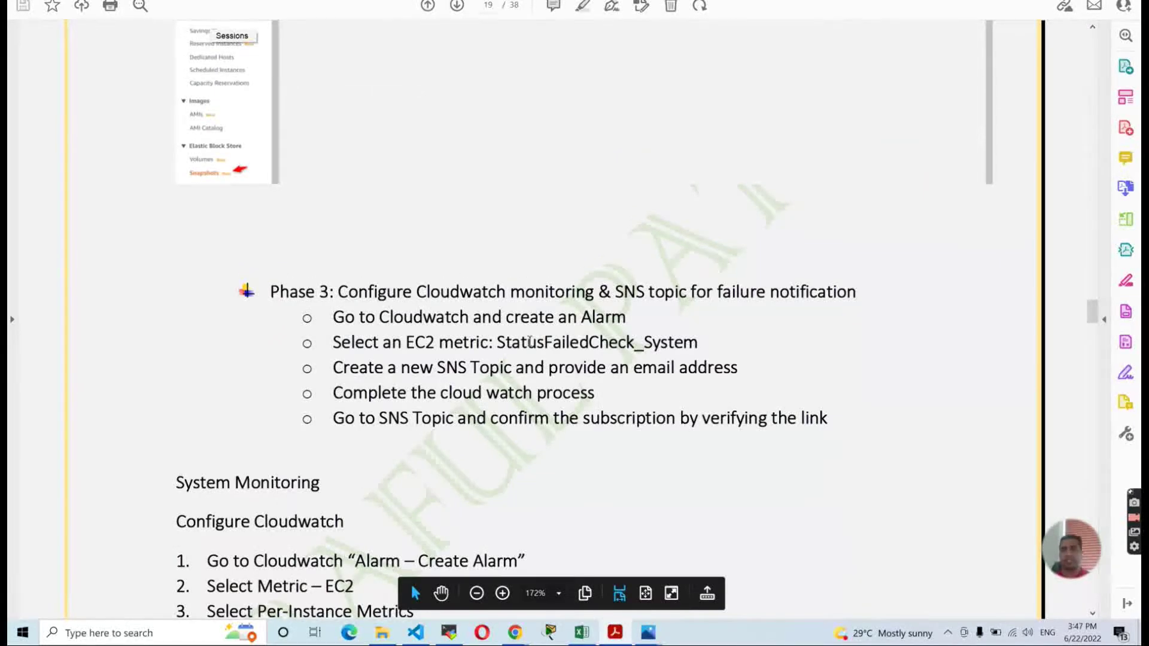
Highlight the ok=2 play recap result, then refresh the EC2 Snapshots list.
key("alt+Tab")
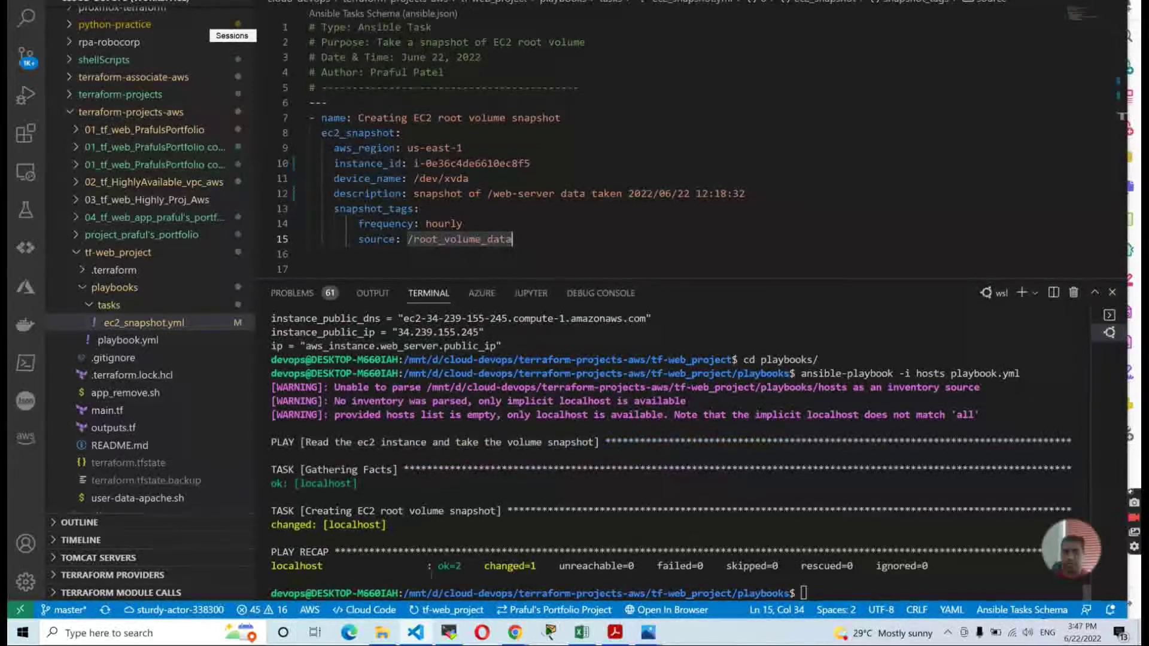
left_click_drag(437, 566, 472, 566)
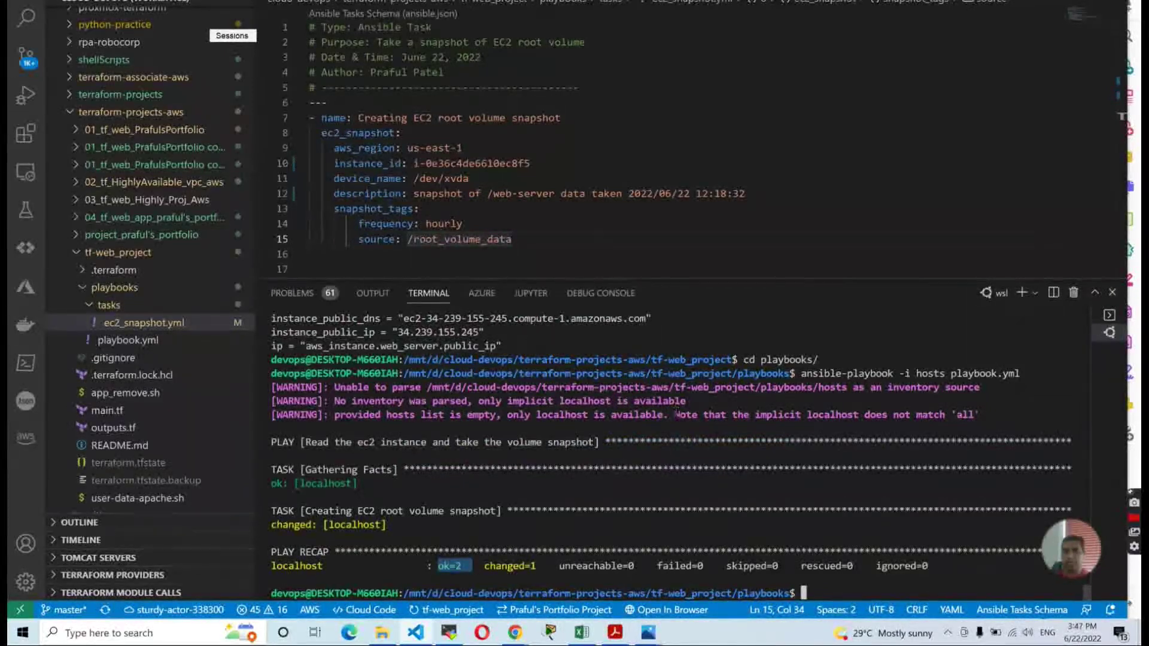
key("alt+Tab")
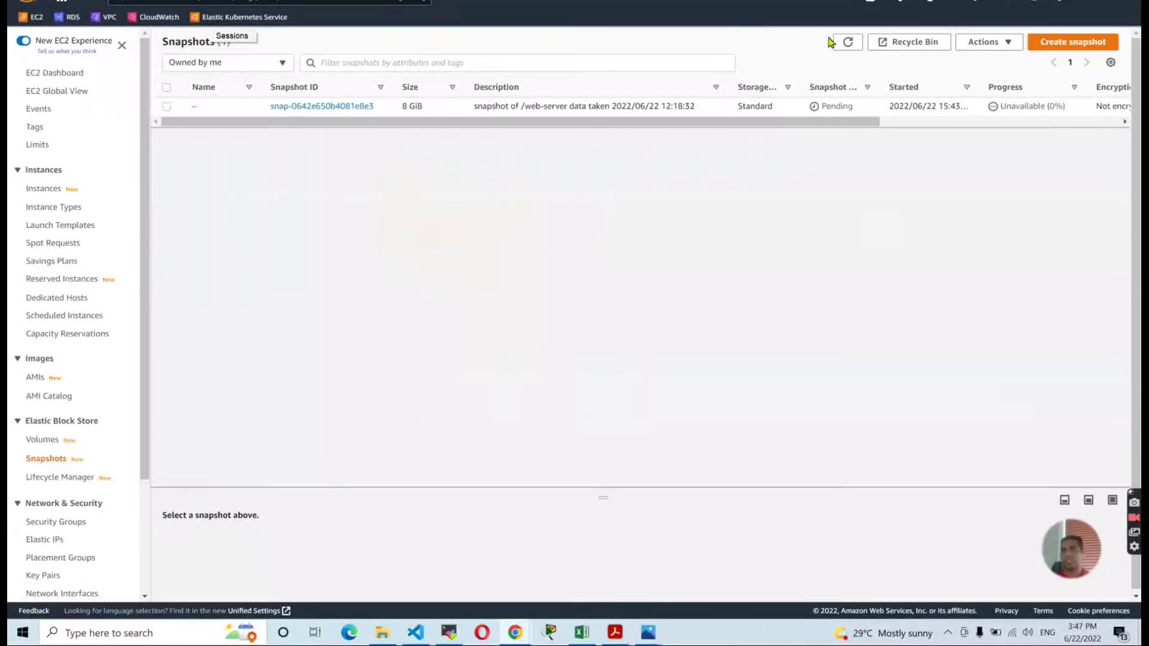
left_click(843, 42)
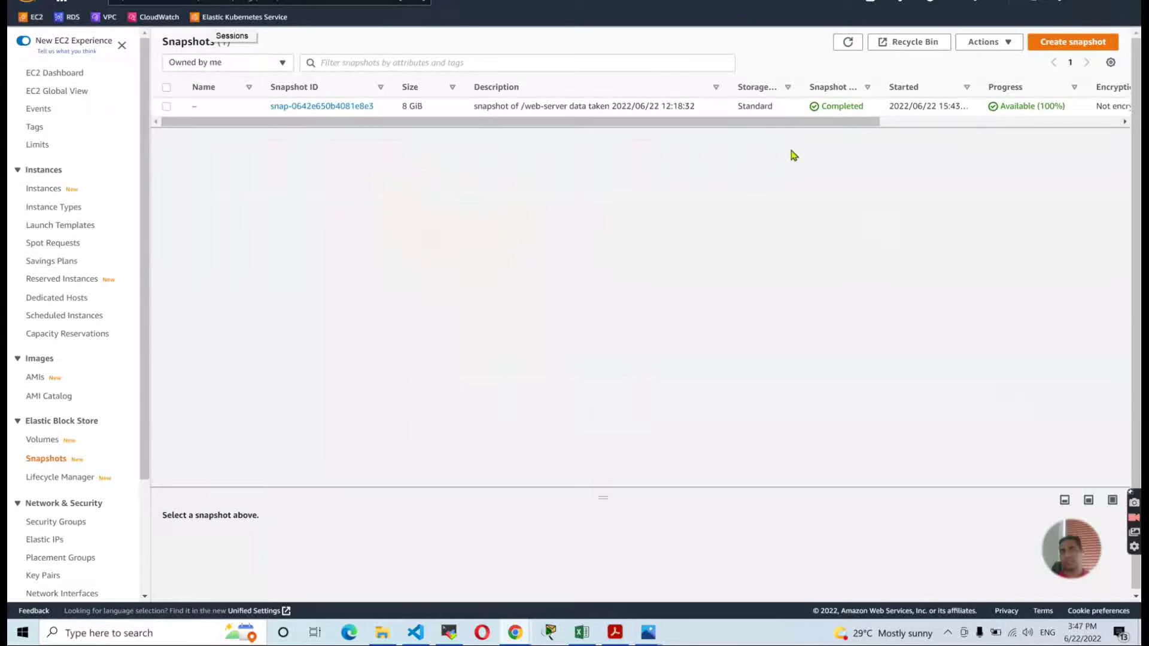
Check the Volumes list, then confirm the snapshot shows Completed and Available (100%).
left_click(48, 441)
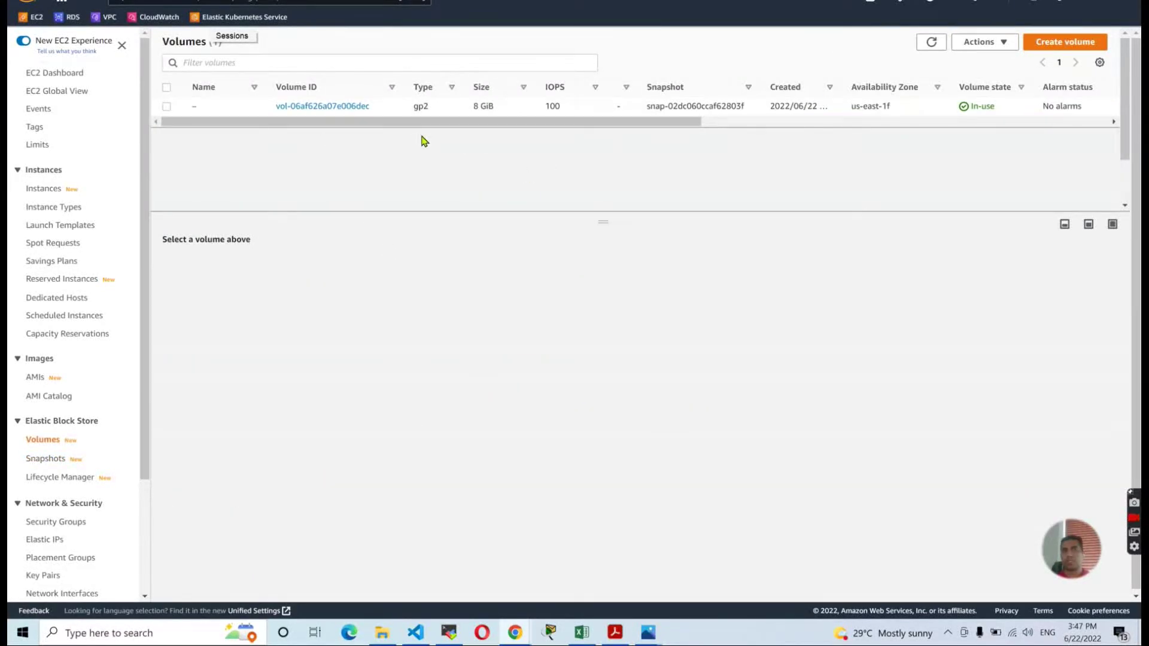
mouse_move(407, 127)
left_mouse_down()
mouse_move(664, 149)
mouse_move(831, 141)
mouse_move(397, 120)
left_mouse_up()
left_click(45, 459)
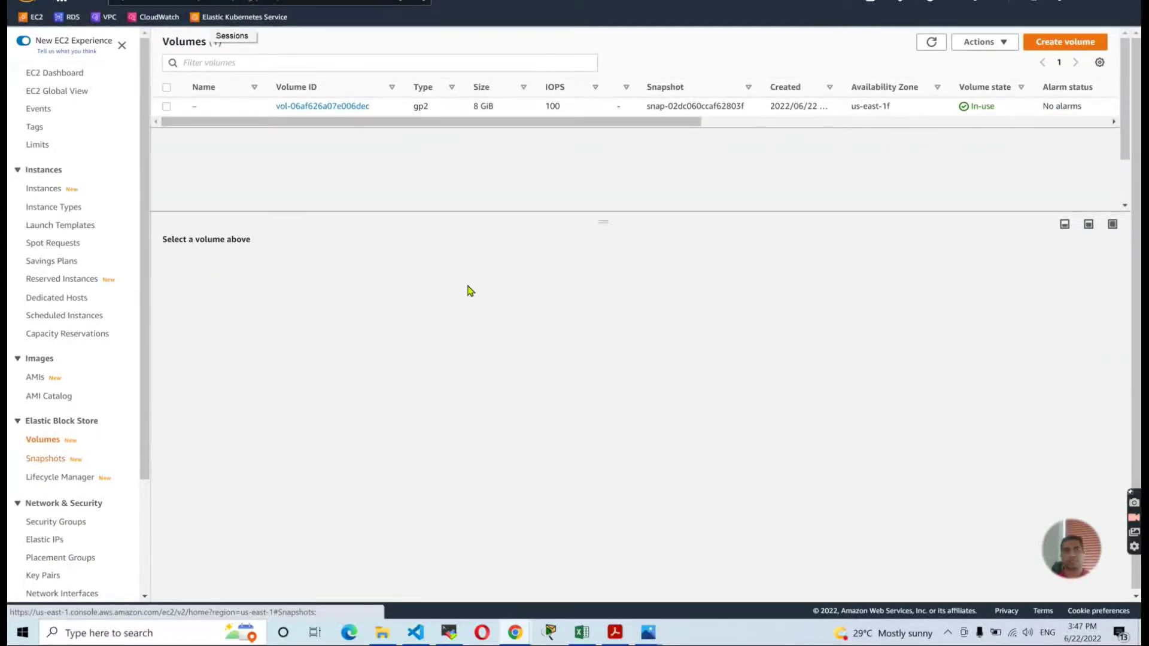
key("alt+Tab")
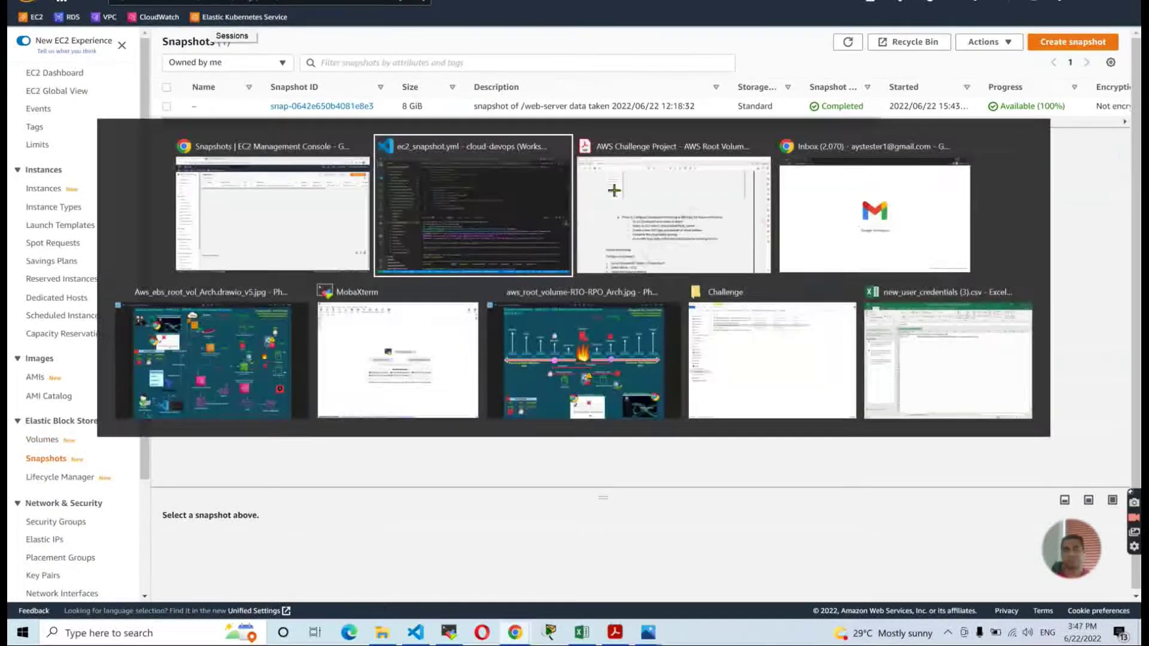
key("alt+Tab")
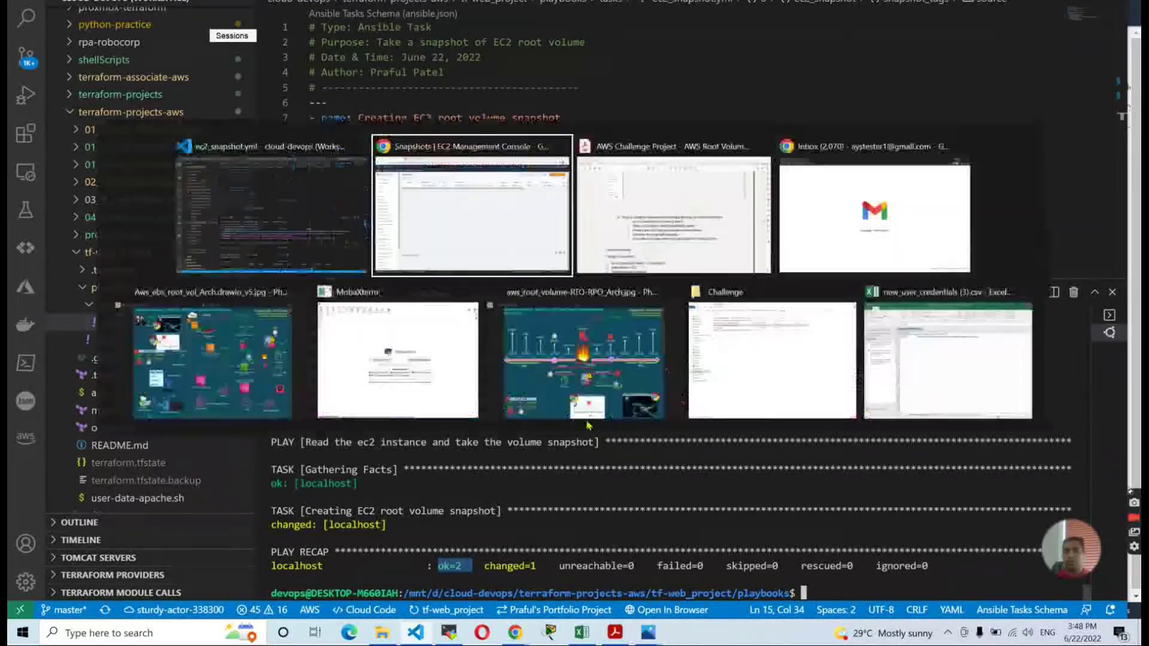
key("alt+Tab")
key("alt+Tab")
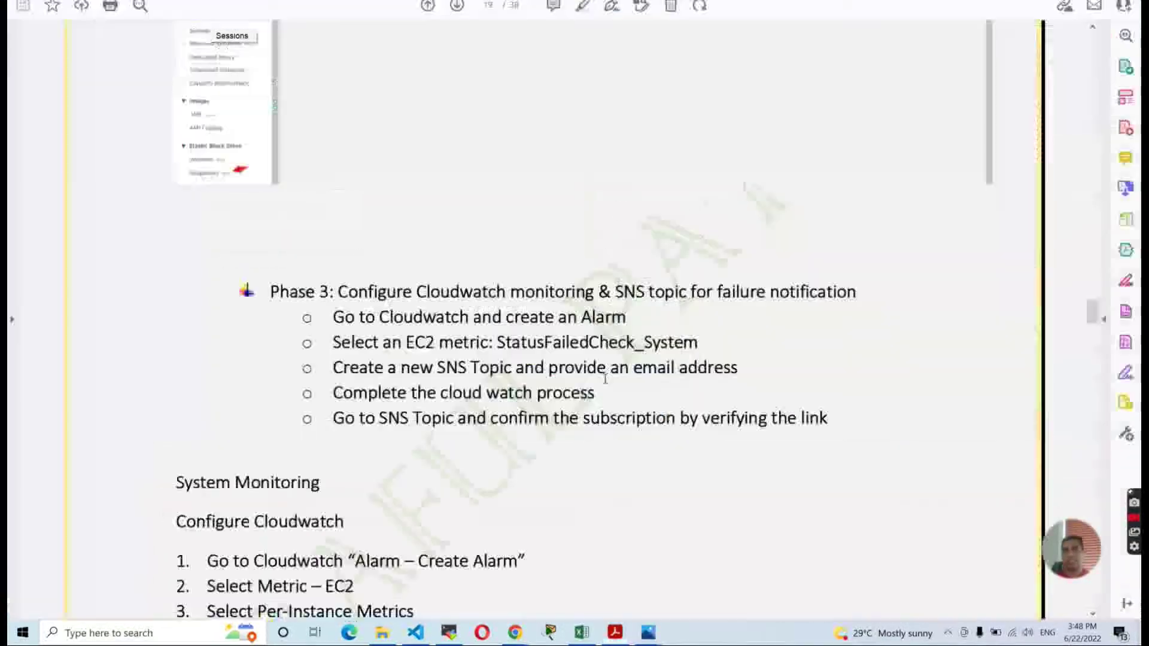
scroll(607, 378, "down", 3)
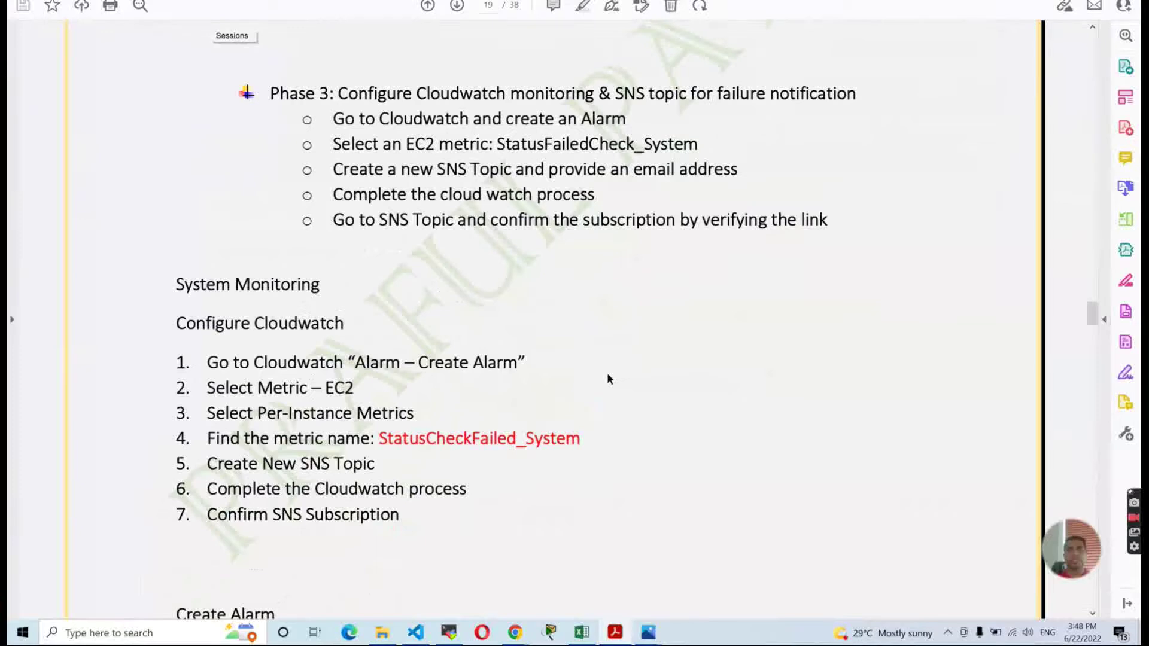
key("alt+Tab")
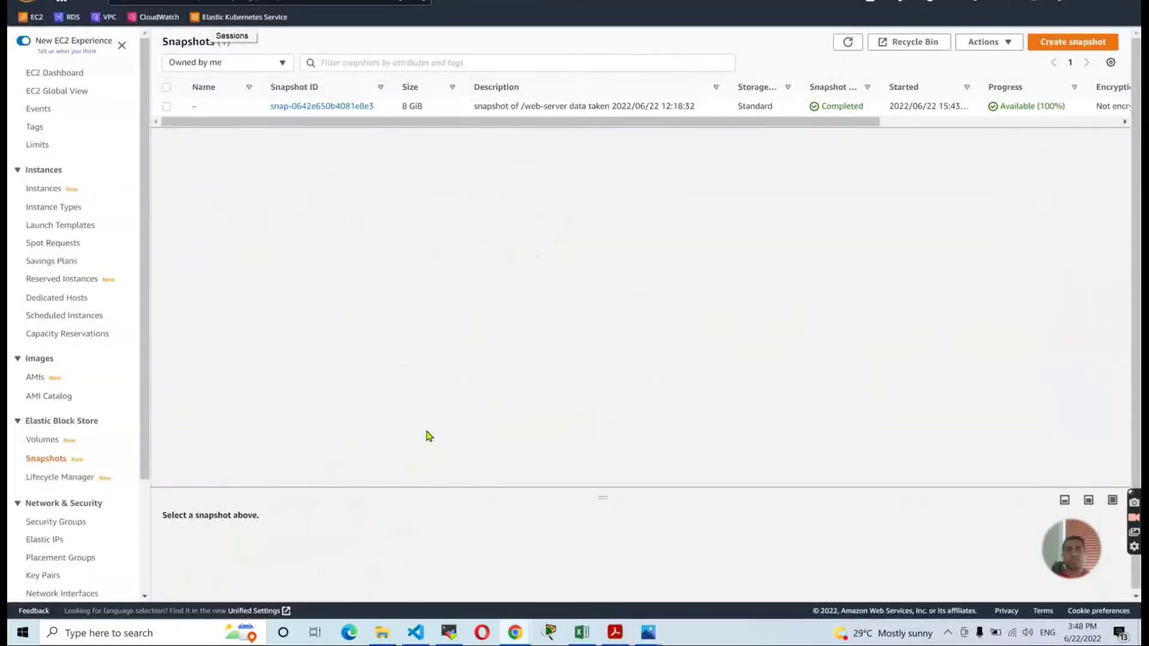
Open CloudWatch from its bookmark in a new tab, go to Alarms, and choose Create alarm.
right_click(153, 17)
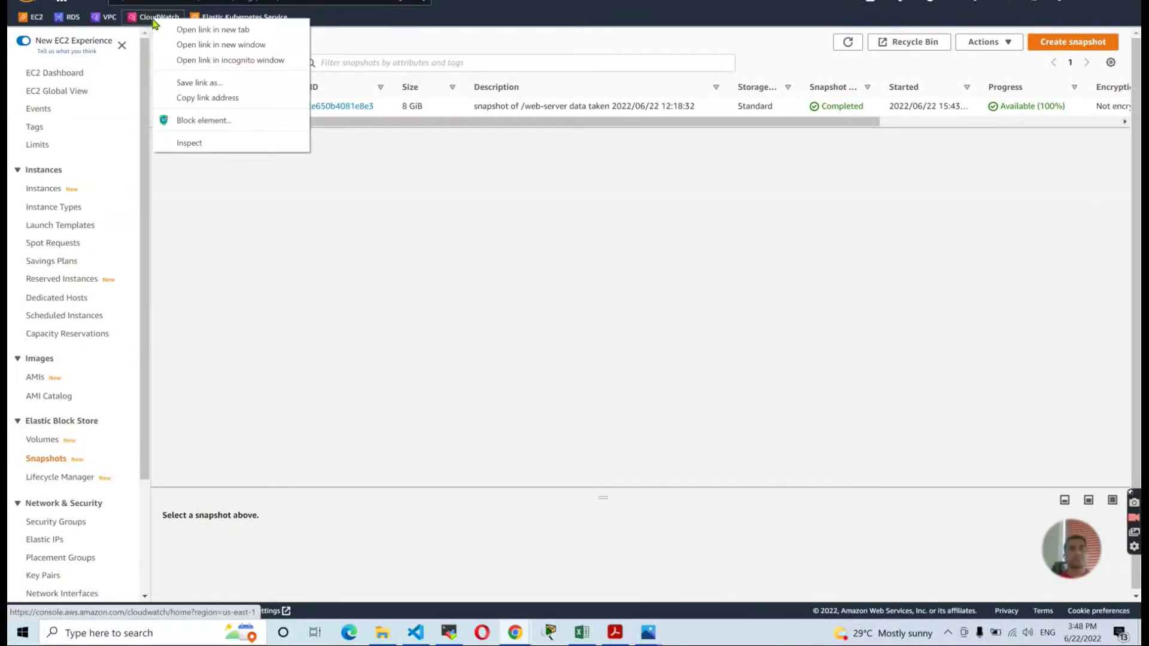
left_click(174, 30)
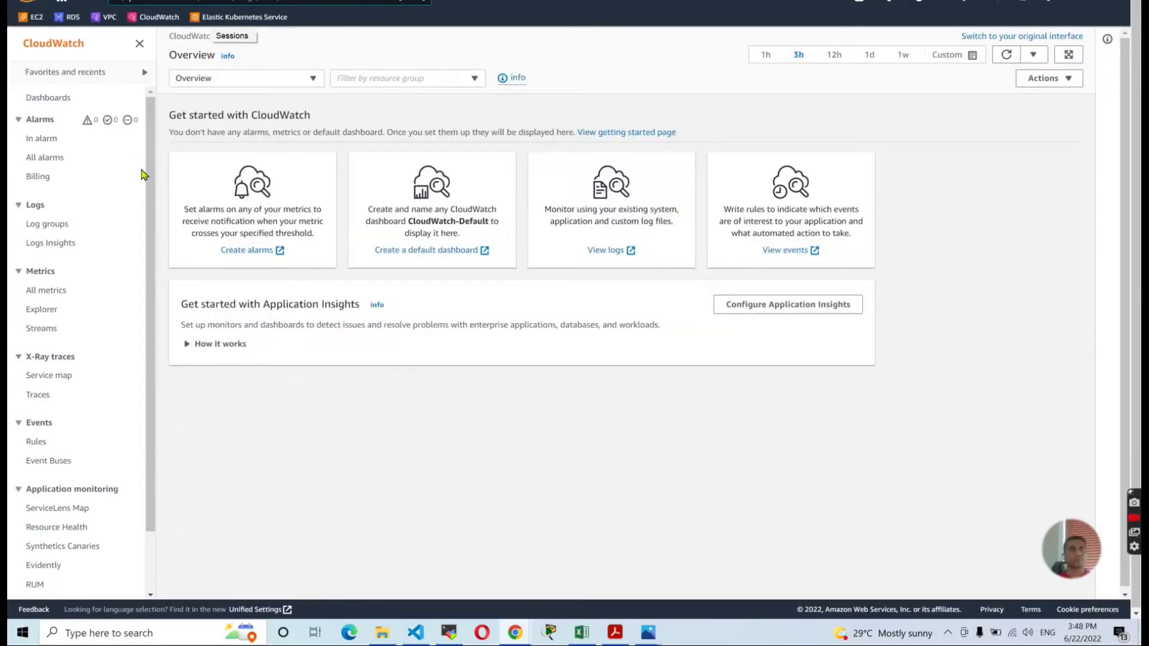
key("alt+Tab")
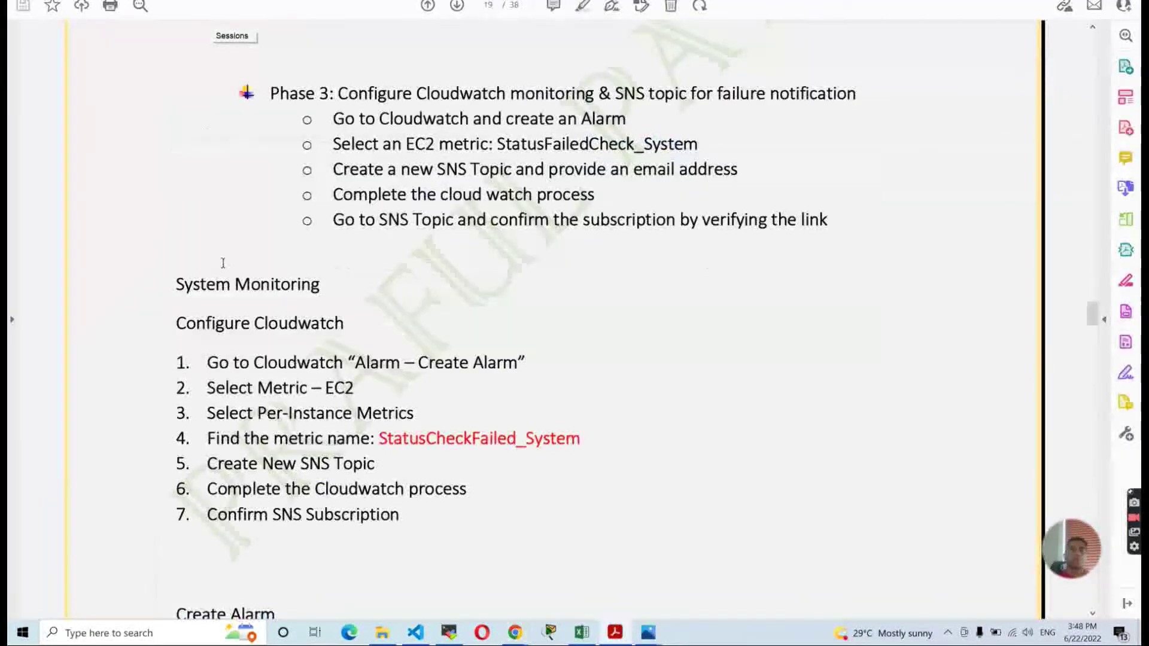
scroll(360, 300, "down", 1)
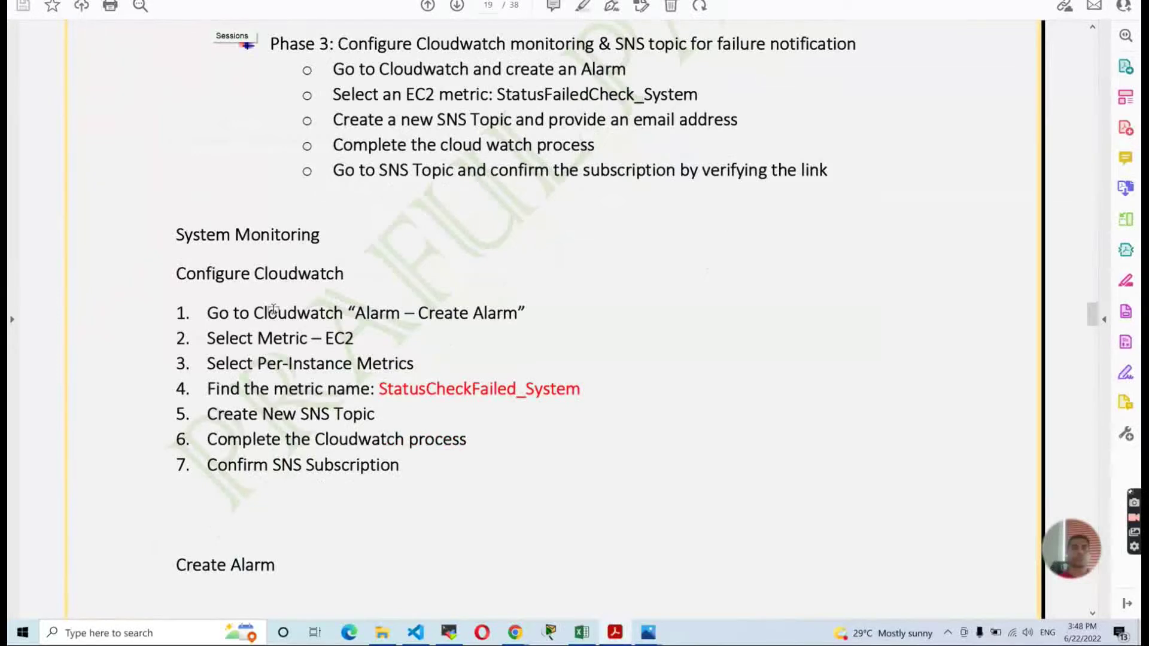
key("alt+Tab")
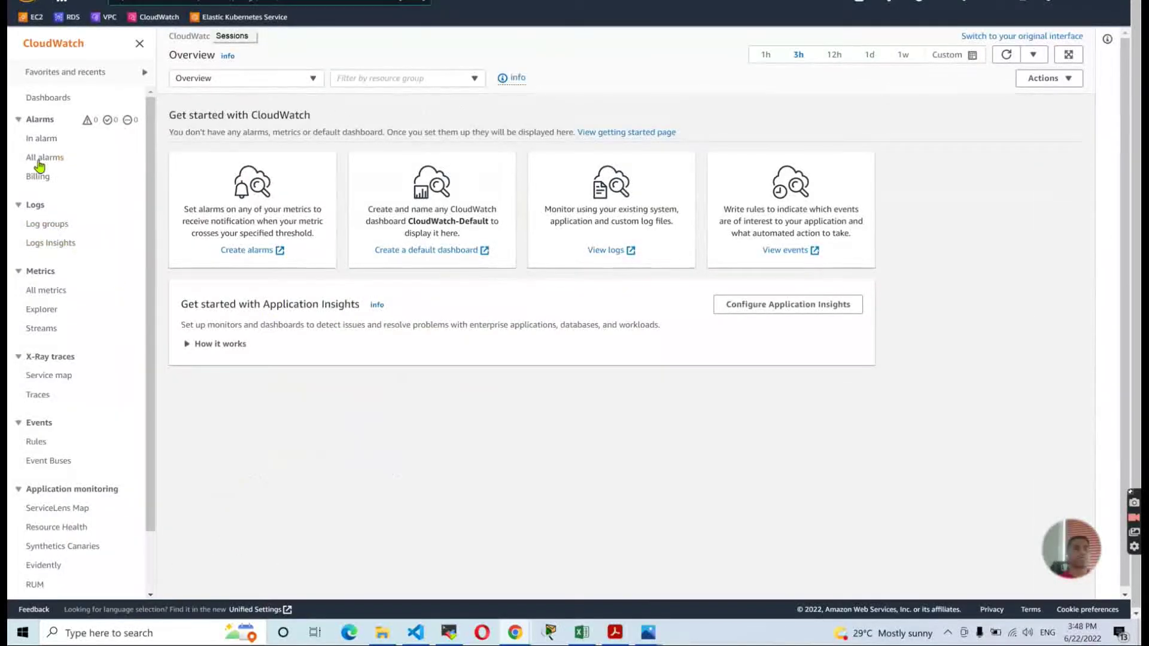
left_click(43, 143)
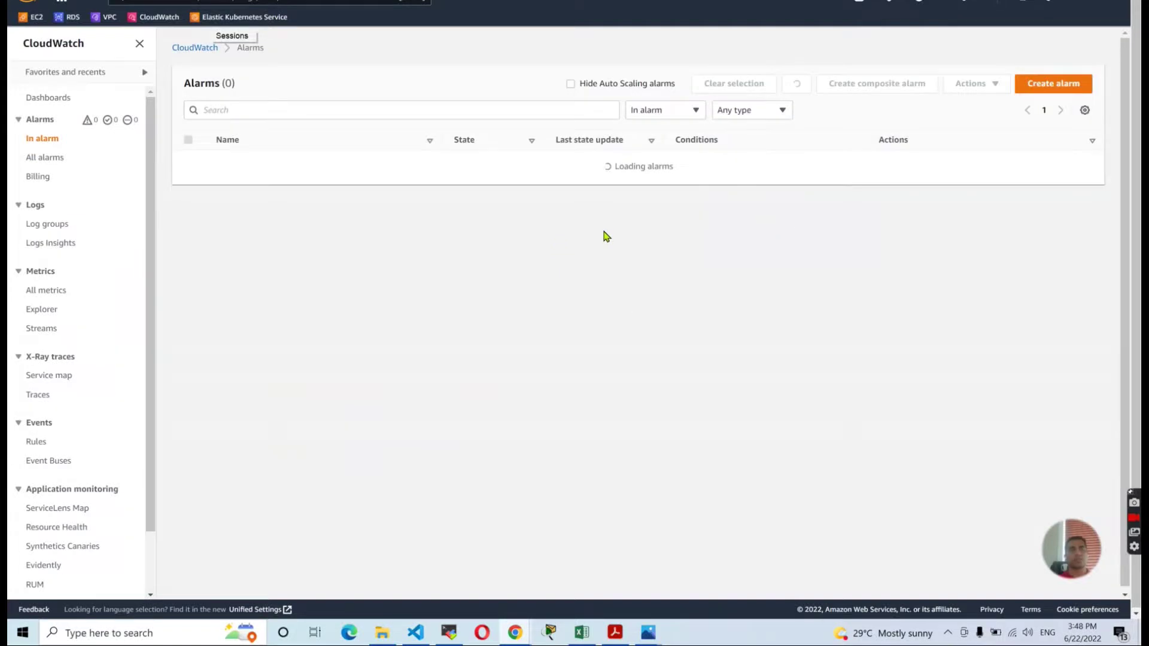
left_click(1053, 84)
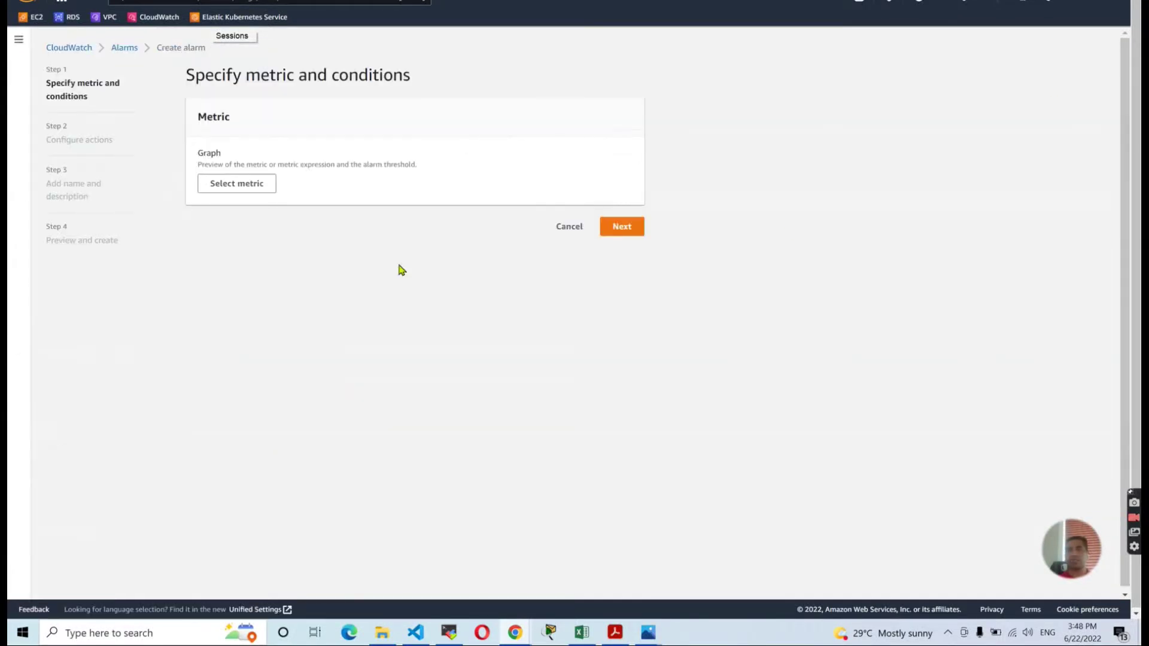
Browse EC2 Per-Instance Metrics and graph web_Server's NetworkPacketsIn metric.
left_click(231, 184)
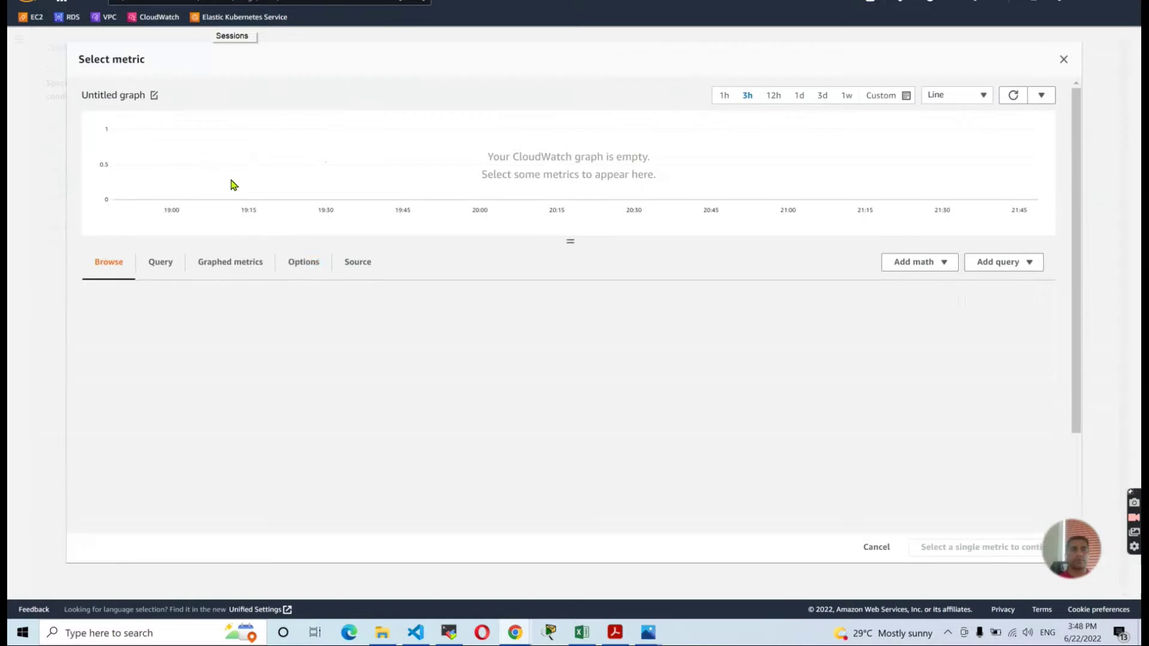
left_click(354, 372)
left_click(155, 369)
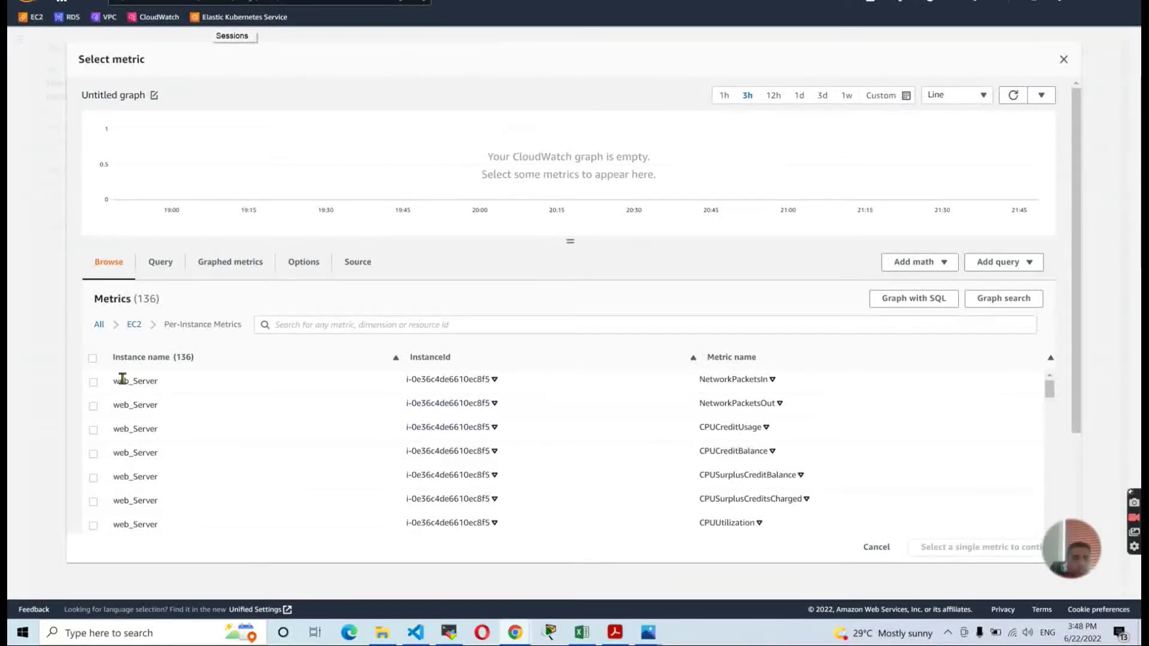
left_click_drag(115, 379, 156, 390)
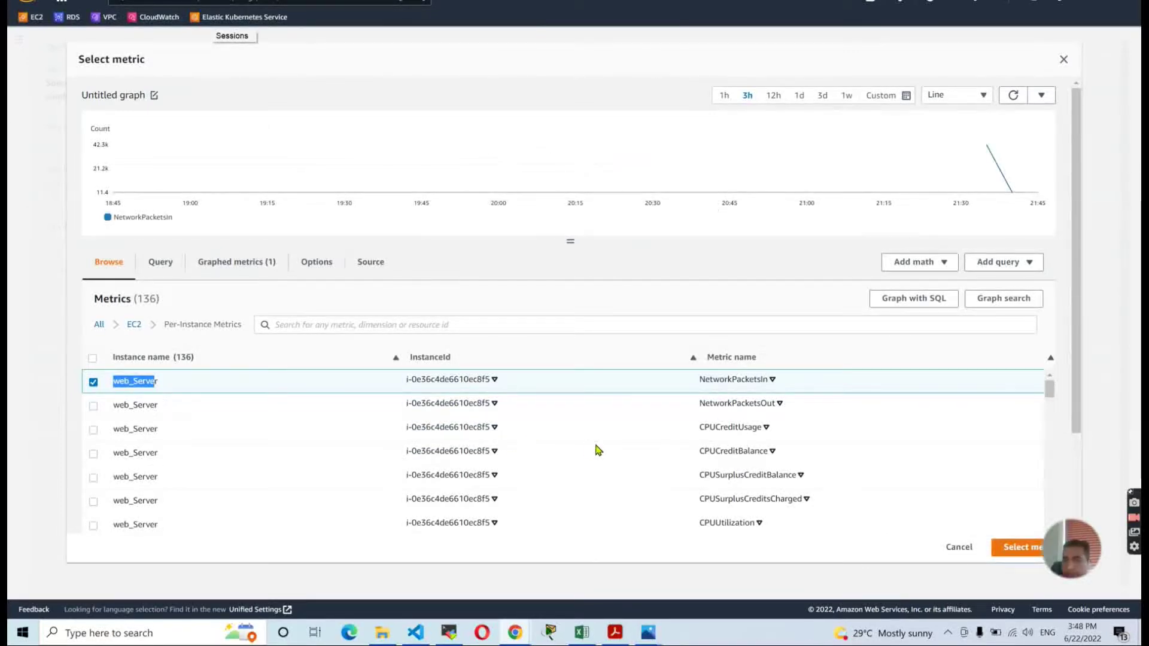
Add web_Server's StatusCheckFailed_System metric to the graph.
scroll(597, 448, "down", 3)
scroll(597, 450, "down", 5)
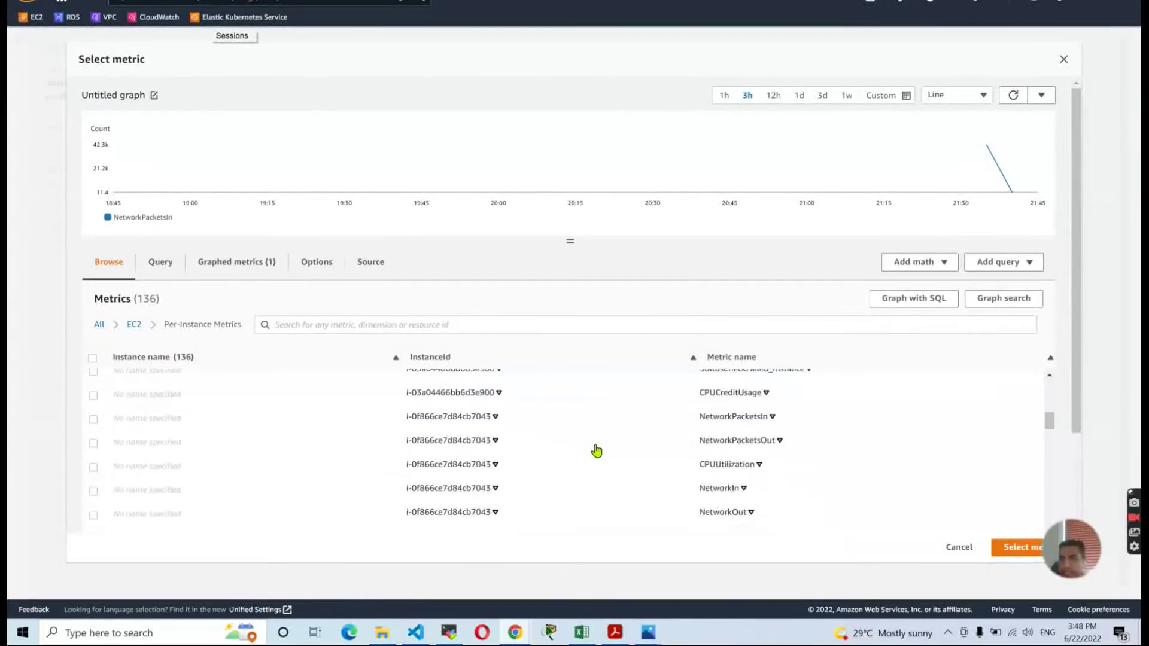
scroll(597, 450, "up", 3)
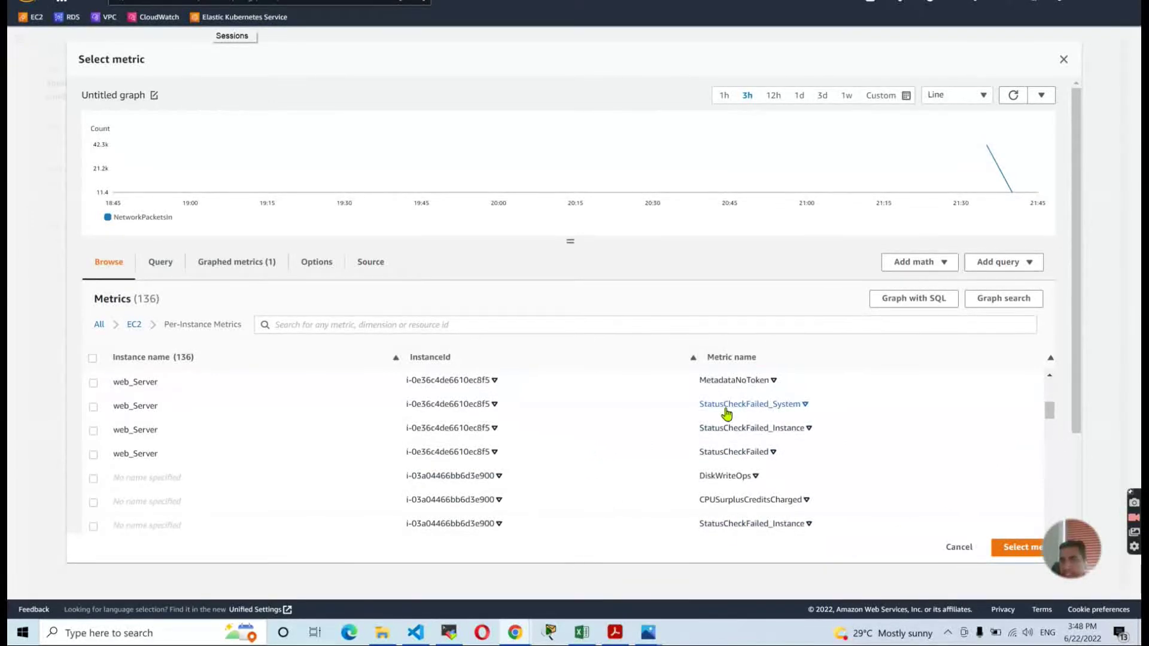
left_click(92, 408)
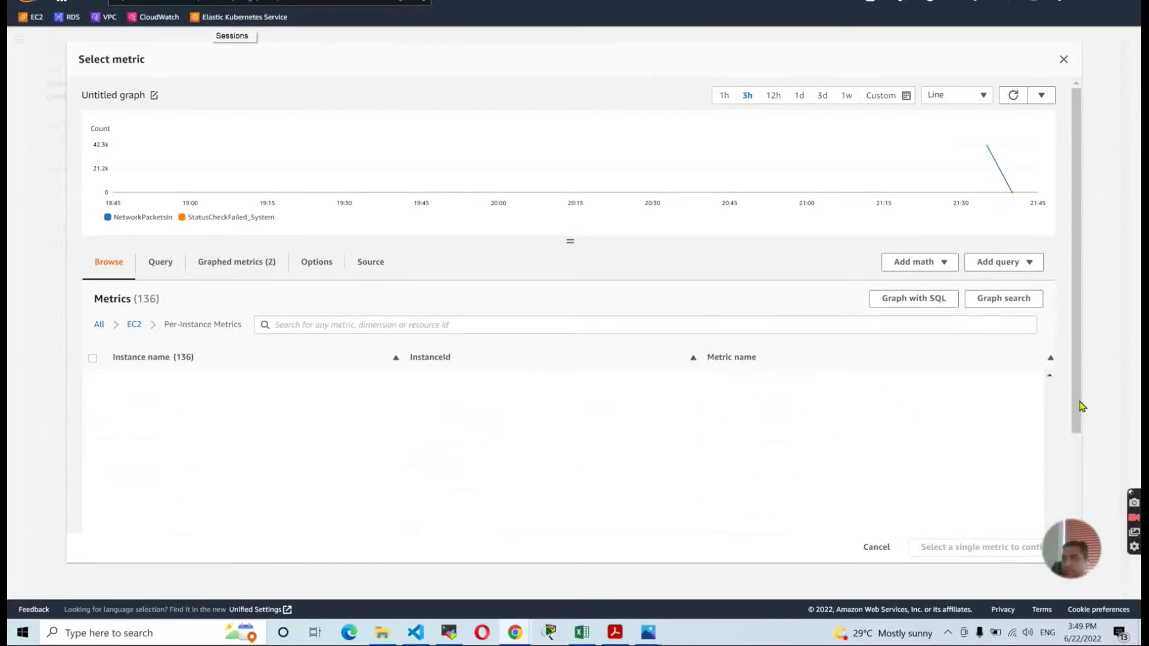
scroll(1077, 407, "down", 2)
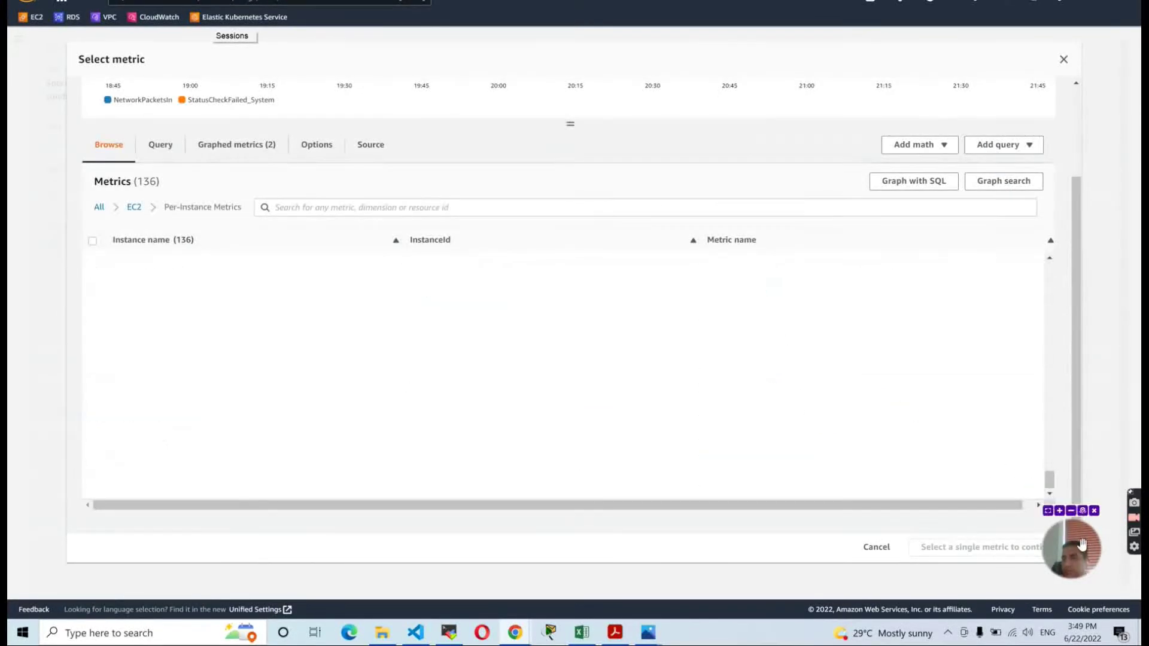
left_click_drag(1088, 572, 1108, 584)
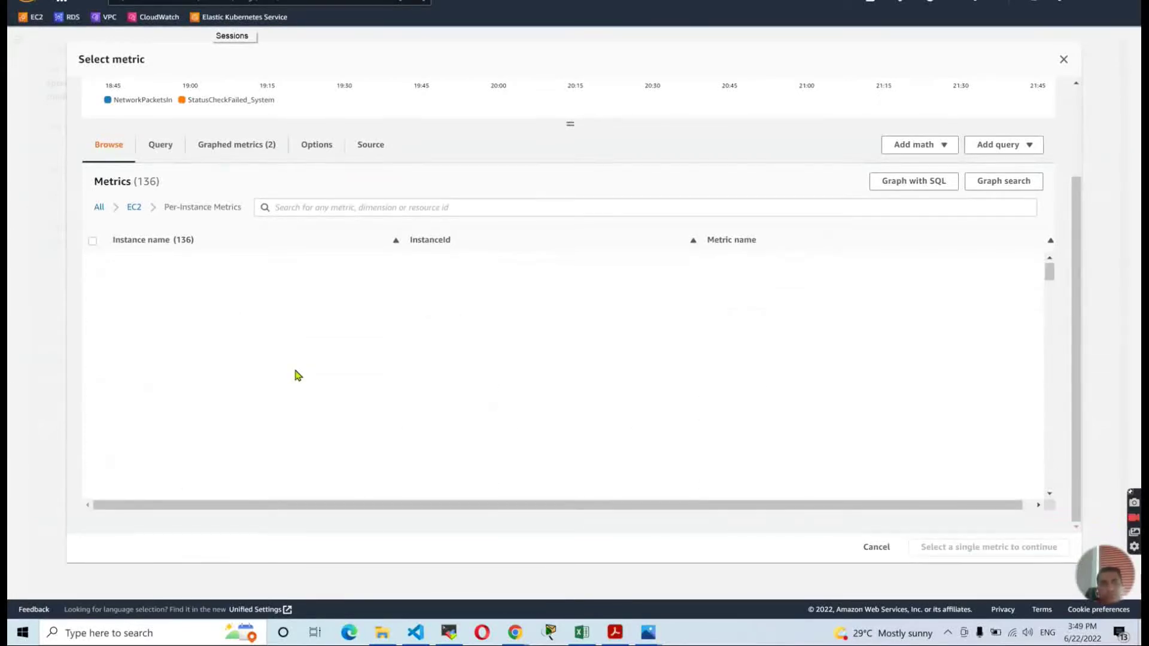
scroll(297, 375, "up", 2)
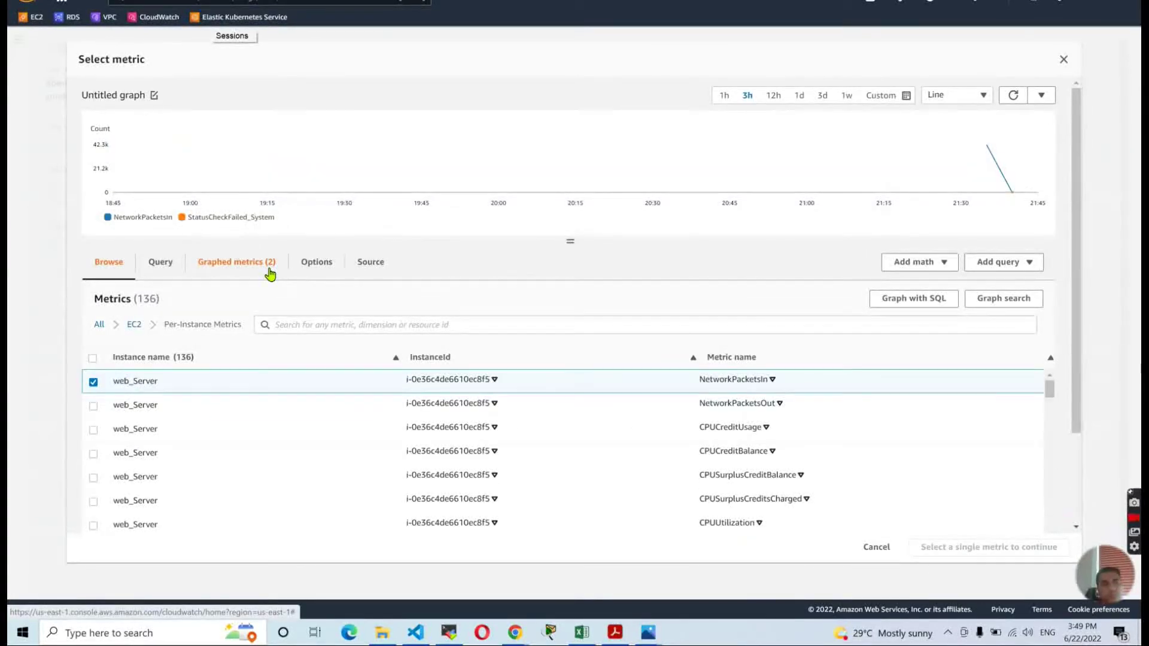
scroll(407, 284, "down", 5)
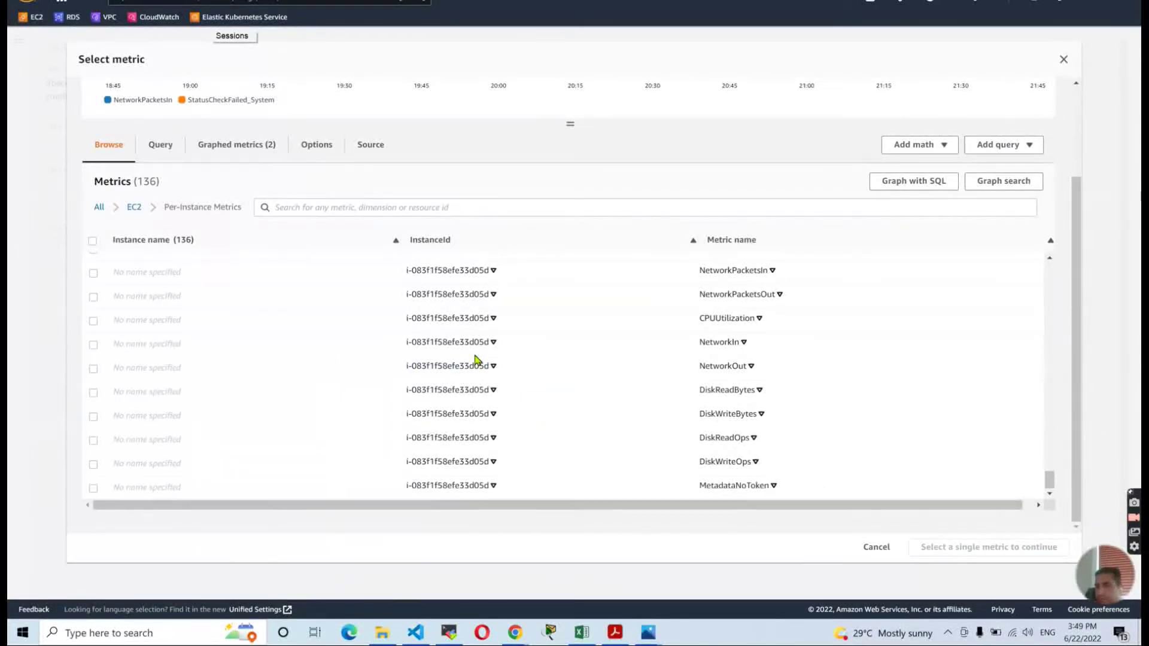
scroll(477, 360, "up", 10)
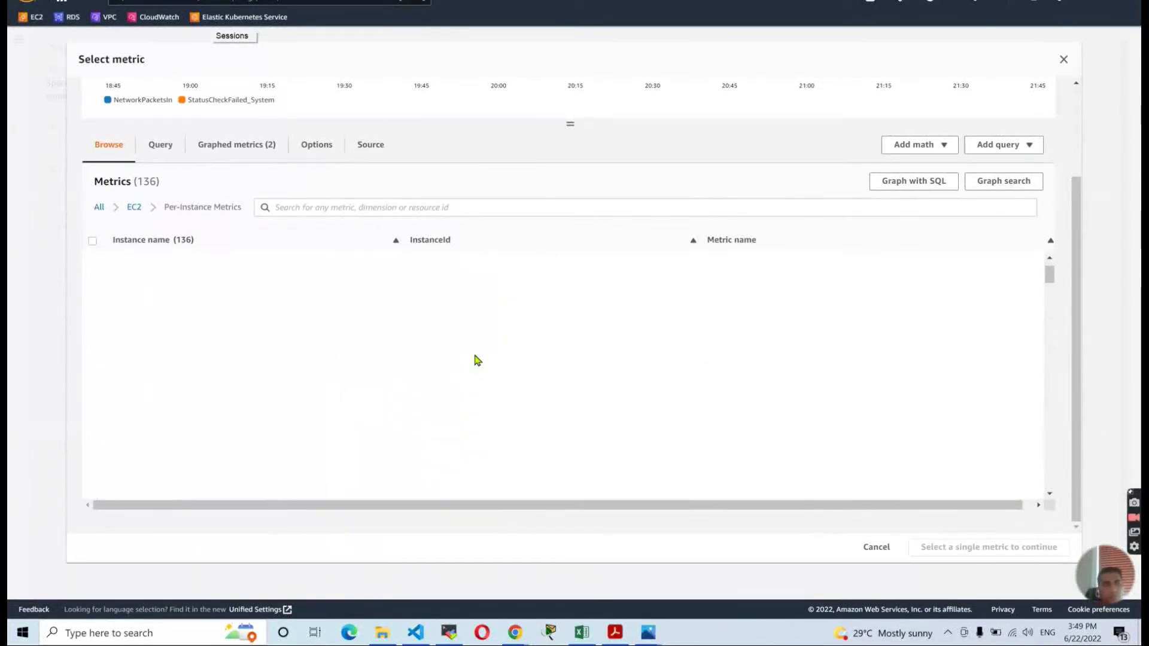
scroll(477, 360, "up", 2)
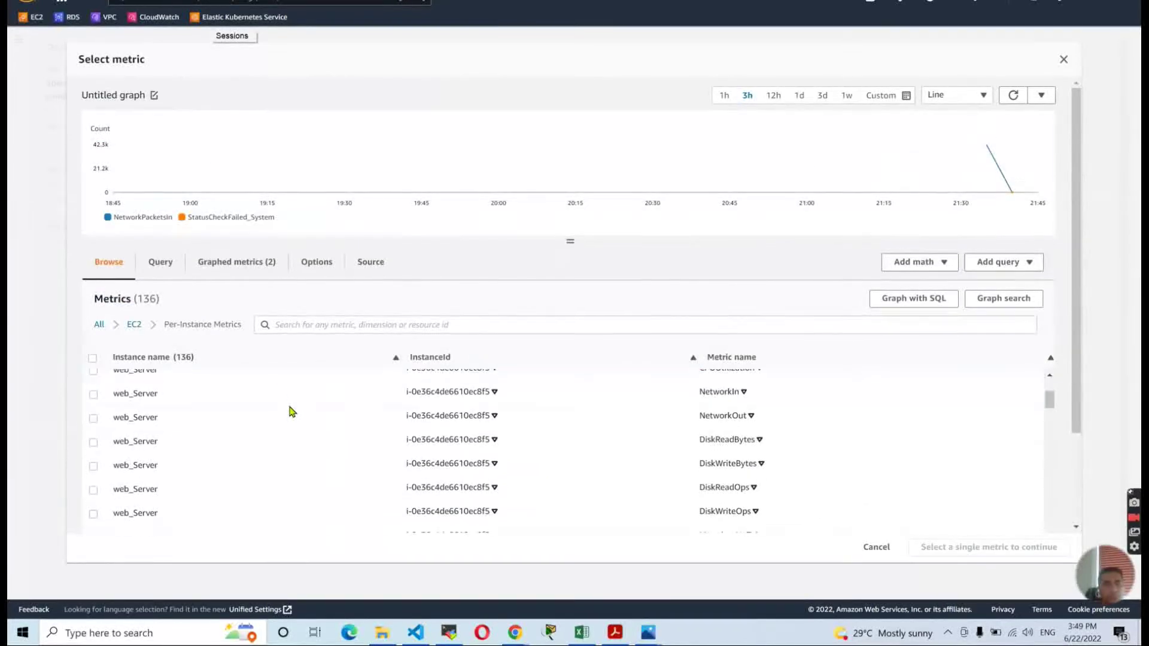
Uncheck NetworkPacketsIn so only StatusCheckFailed_System stays graphed.
left_click(93, 384)
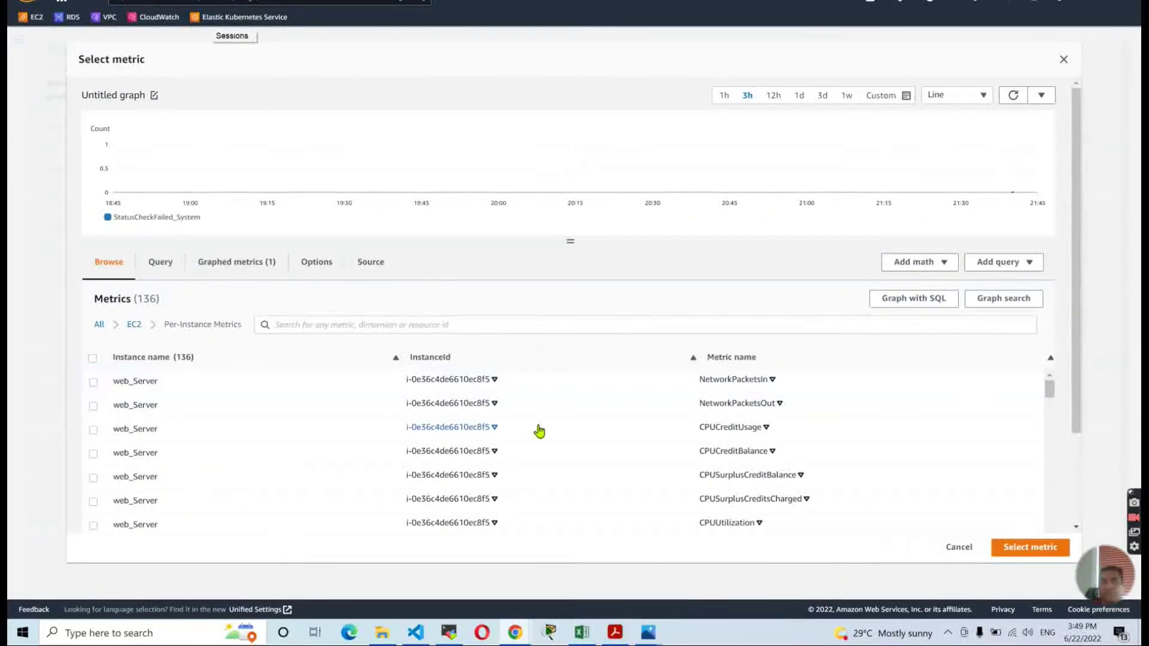
scroll(539, 431, "down", 10)
scroll(539, 429, "up", 5)
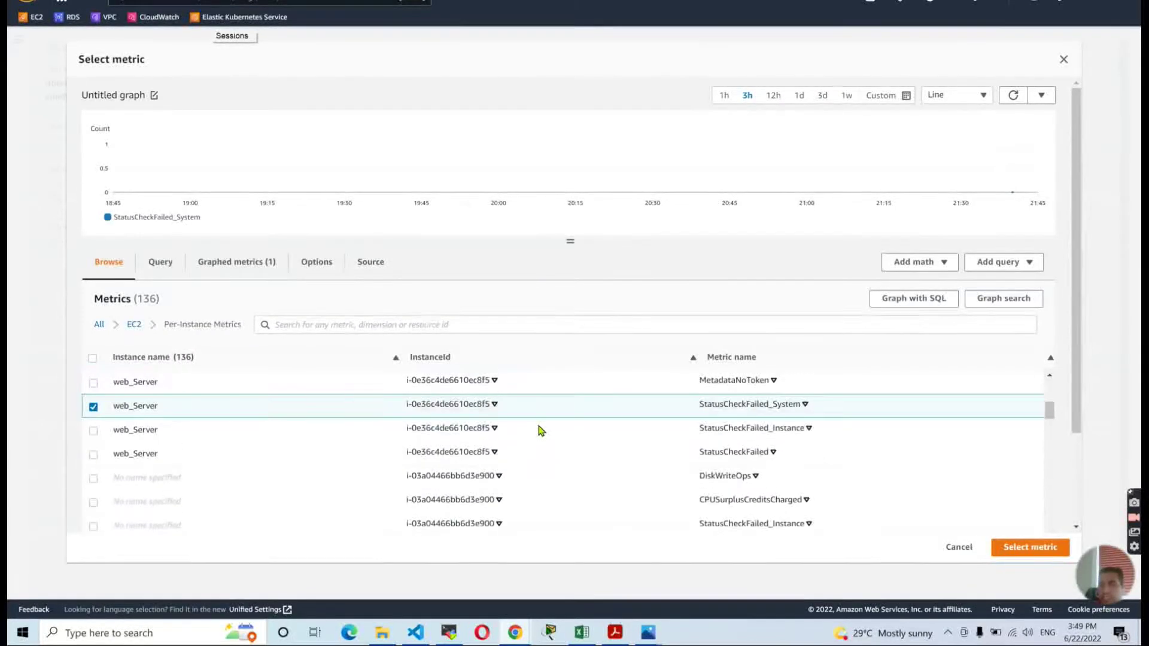
Confirm the StatusCheckFailed_System metric and review its metric name and instance id.
left_click(1033, 551)
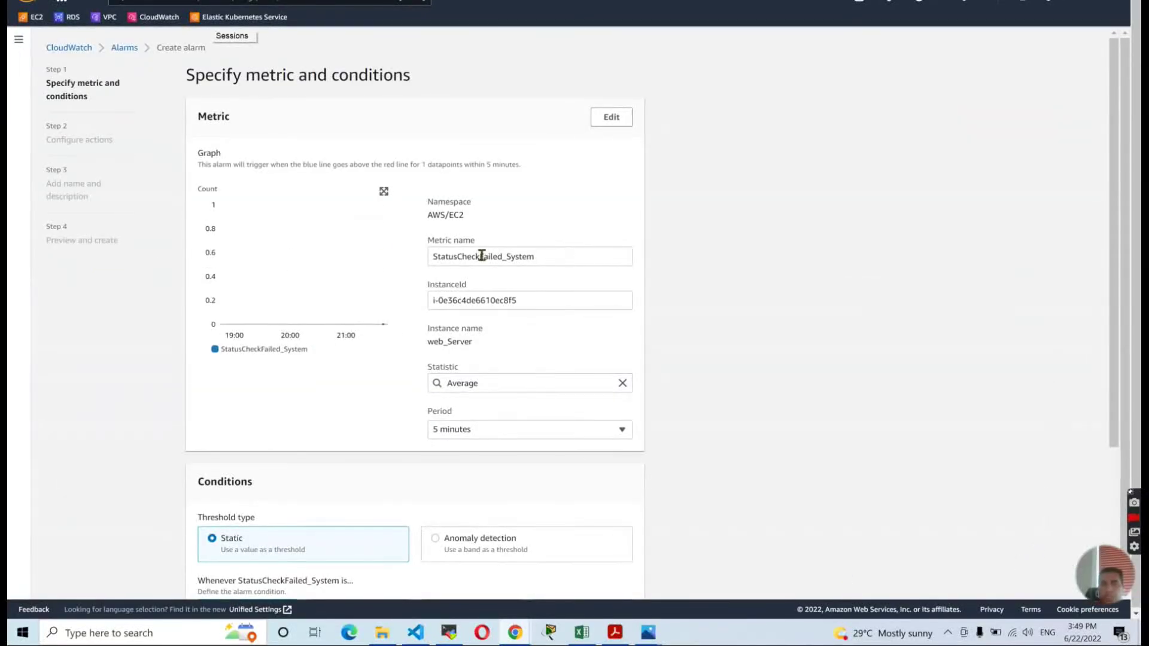
left_click(534, 255)
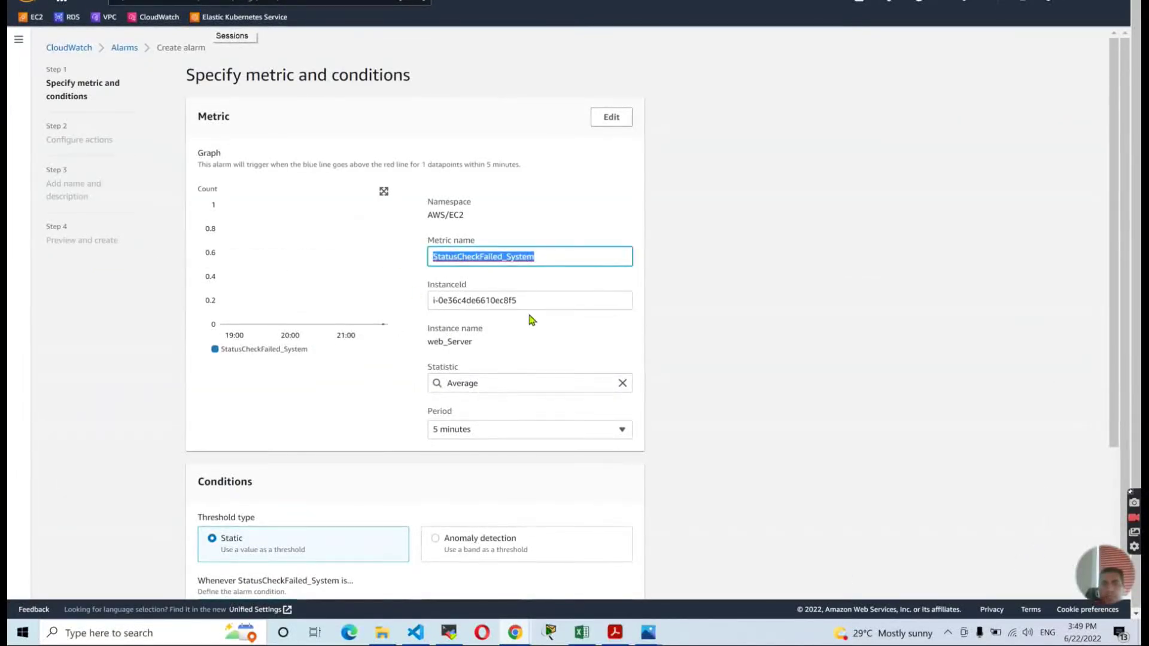
key("Tab")
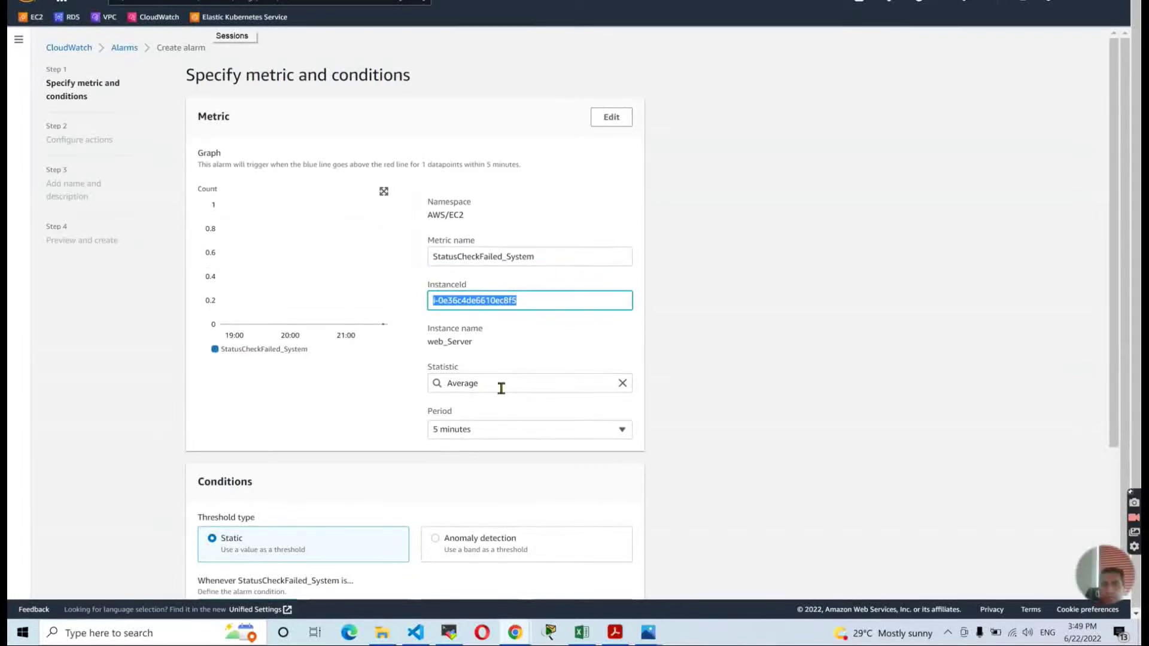
Set a 1-minute period with a Greater/Equal condition and a threshold of 80.
left_click(486, 432)
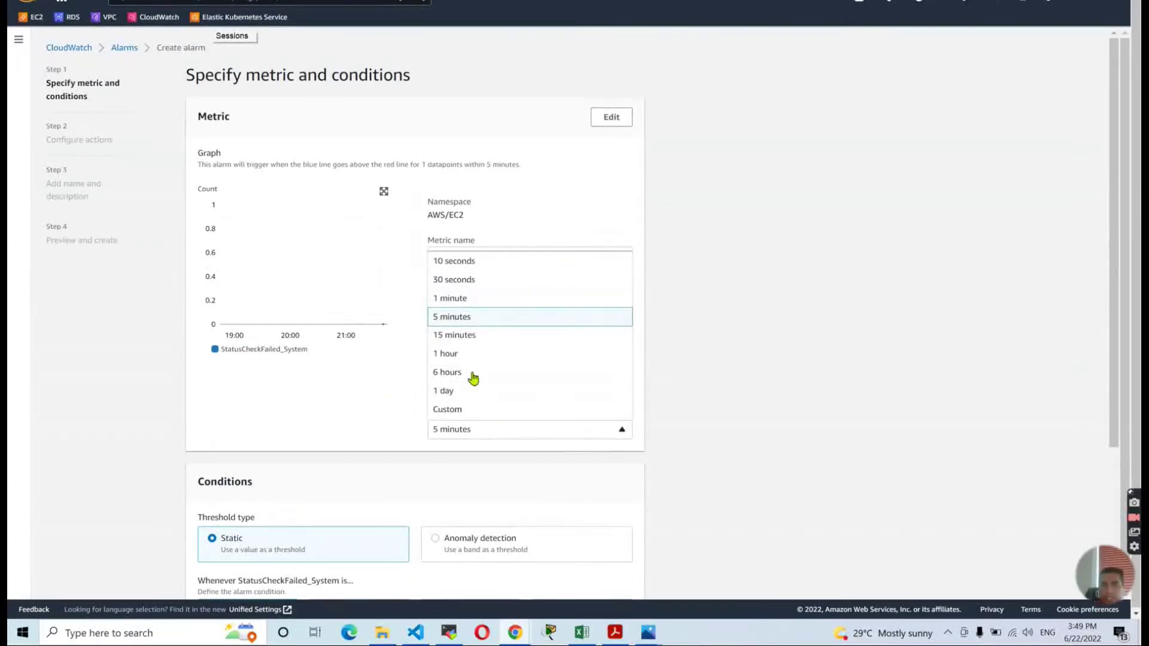
left_click(486, 299)
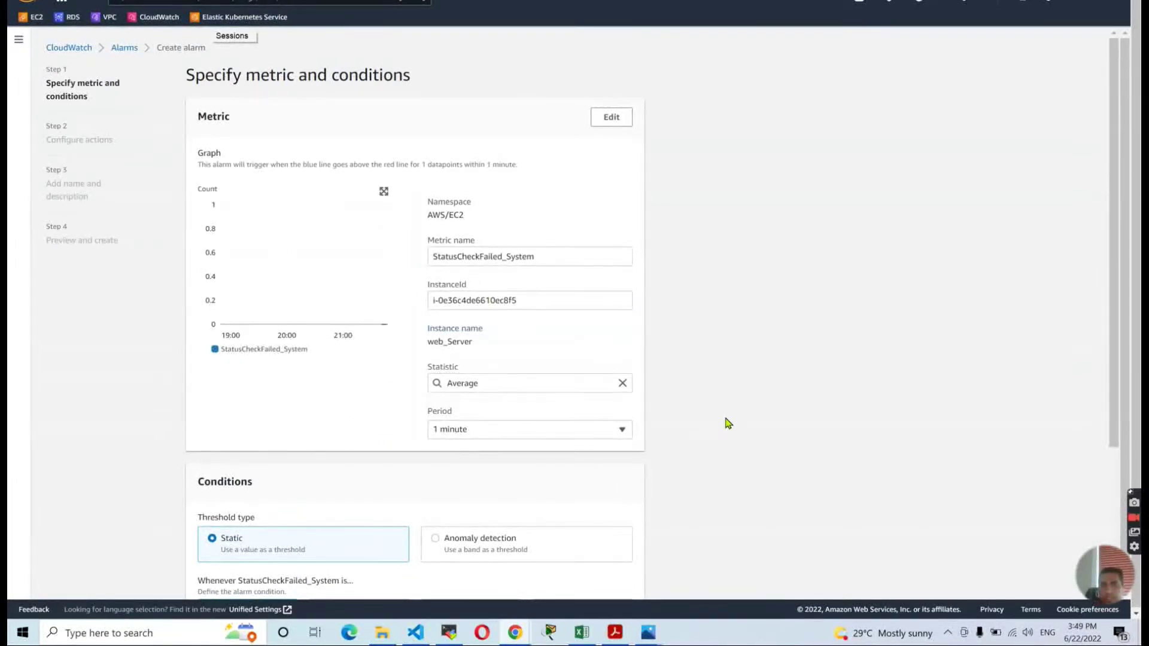
scroll(514, 451, "down", 3)
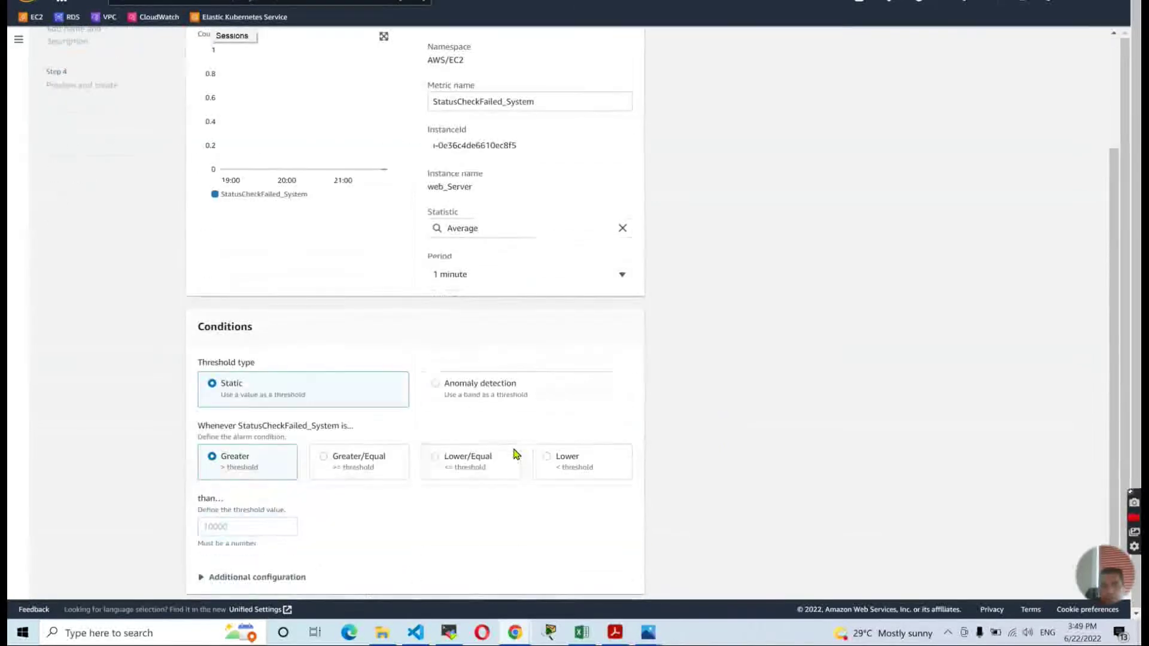
scroll(236, 391, "down", 1)
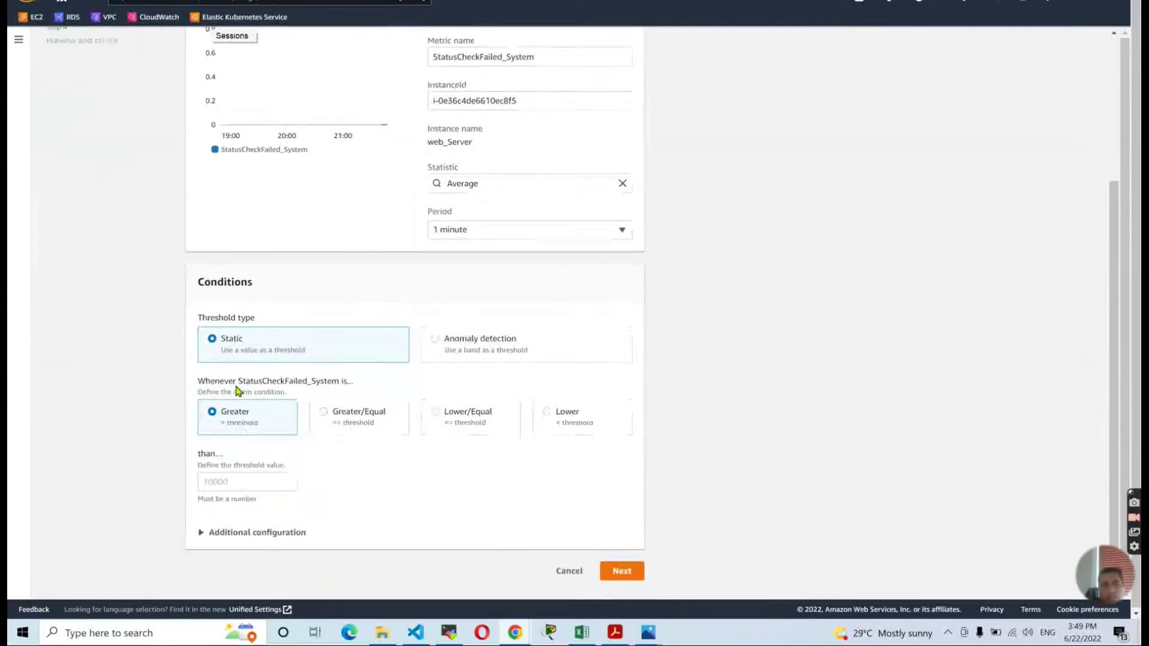
left_click(324, 413)
left_click(257, 476)
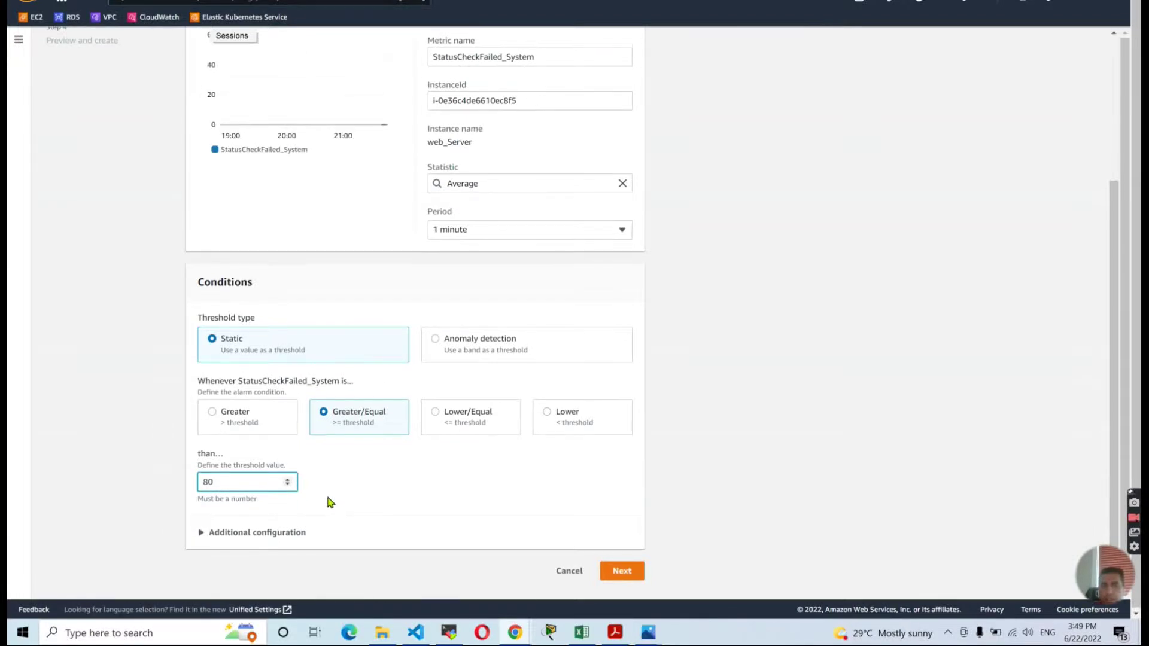
In Additional configuration, set the alarm to 1 out of 1 datapoints.
left_click(231, 532)
scroll(359, 483, "down", 2)
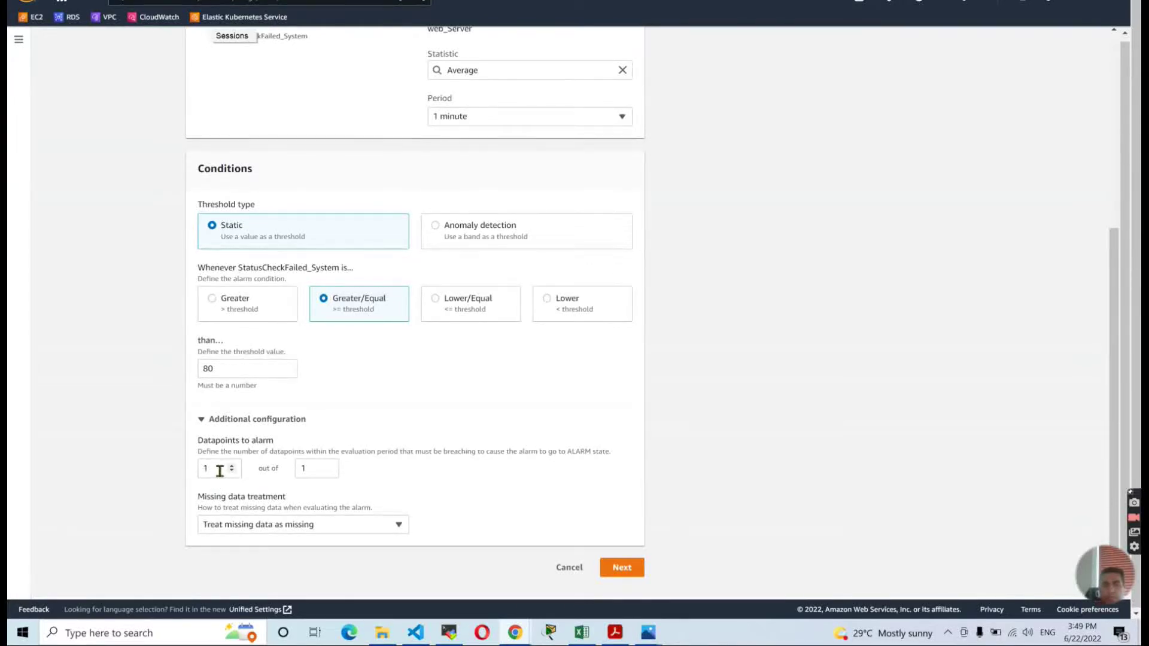
double_click(300, 466)
double_click(199, 471)
type("2")
double_click(322, 466)
left_click(409, 482)
Name a new SNS topic web_server_CloudWatch_Alarms_Topic and enter the notification email address.
left_click(621, 567)
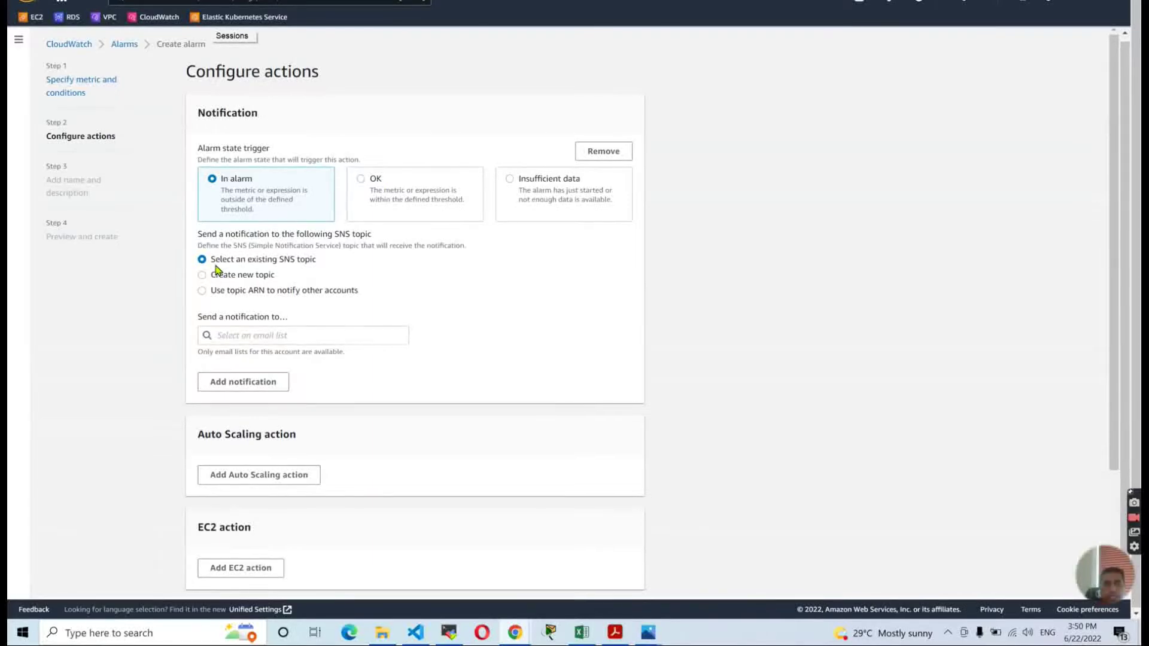
left_click(235, 276)
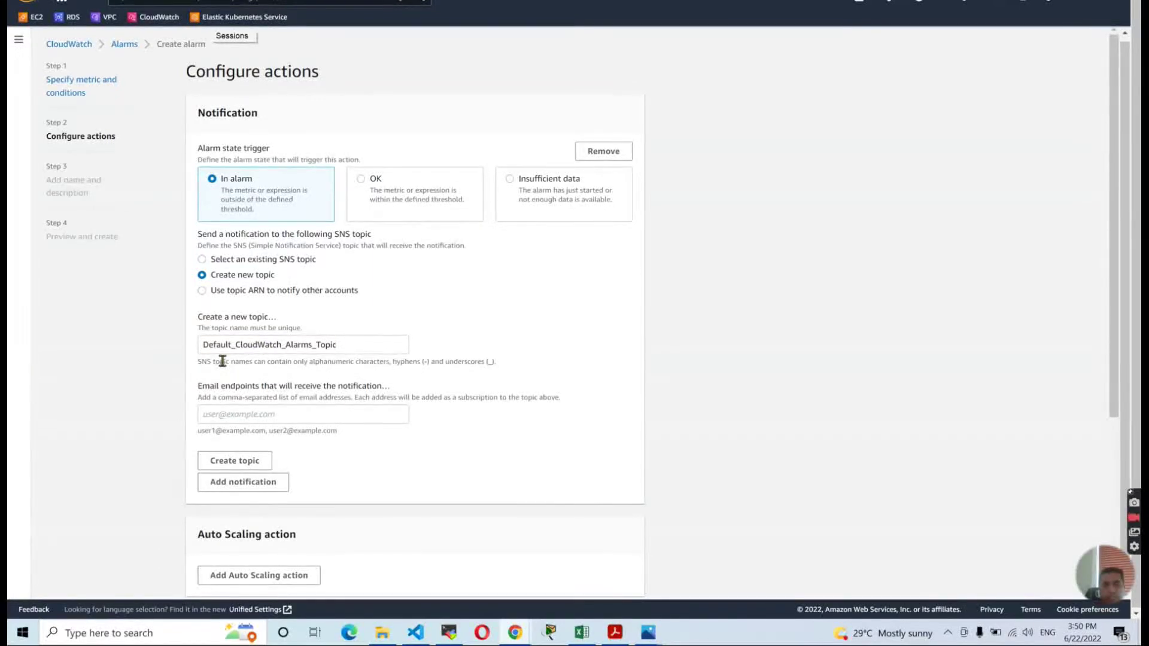
left_click(238, 345)
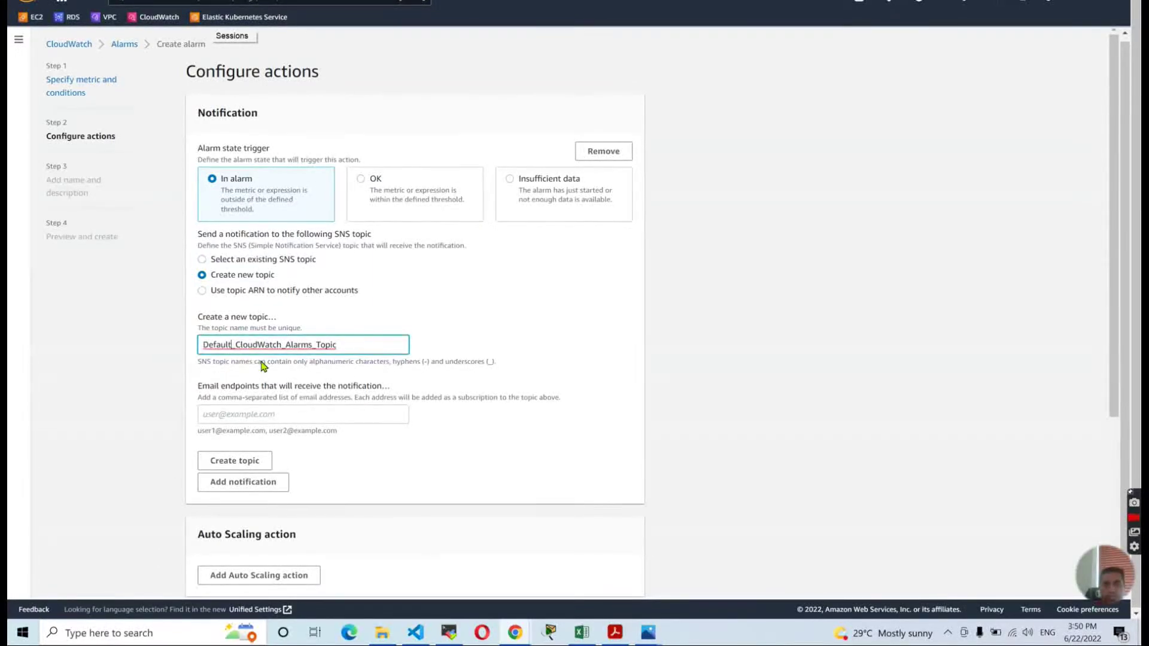
key("BackSpace")
key("BackSpace")
key("BackSpace")
key("BackSpace")
key("BackSpace")
key("BackSpace")
key("BackSpace")
type("web")
type("_server")
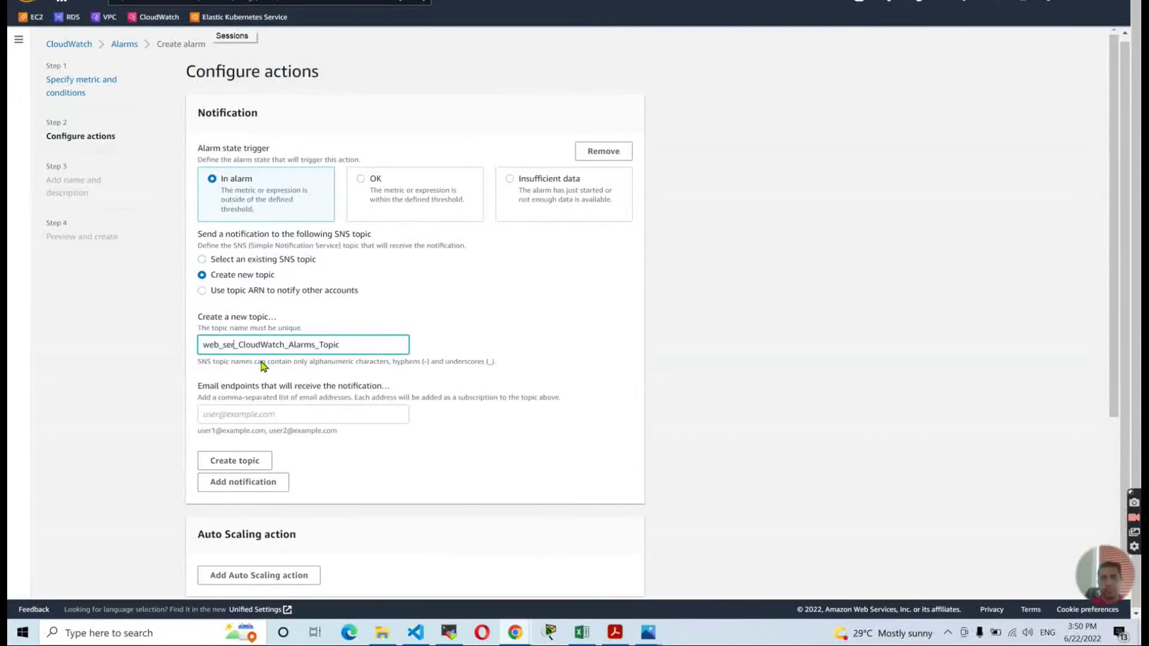
left_click(262, 408)
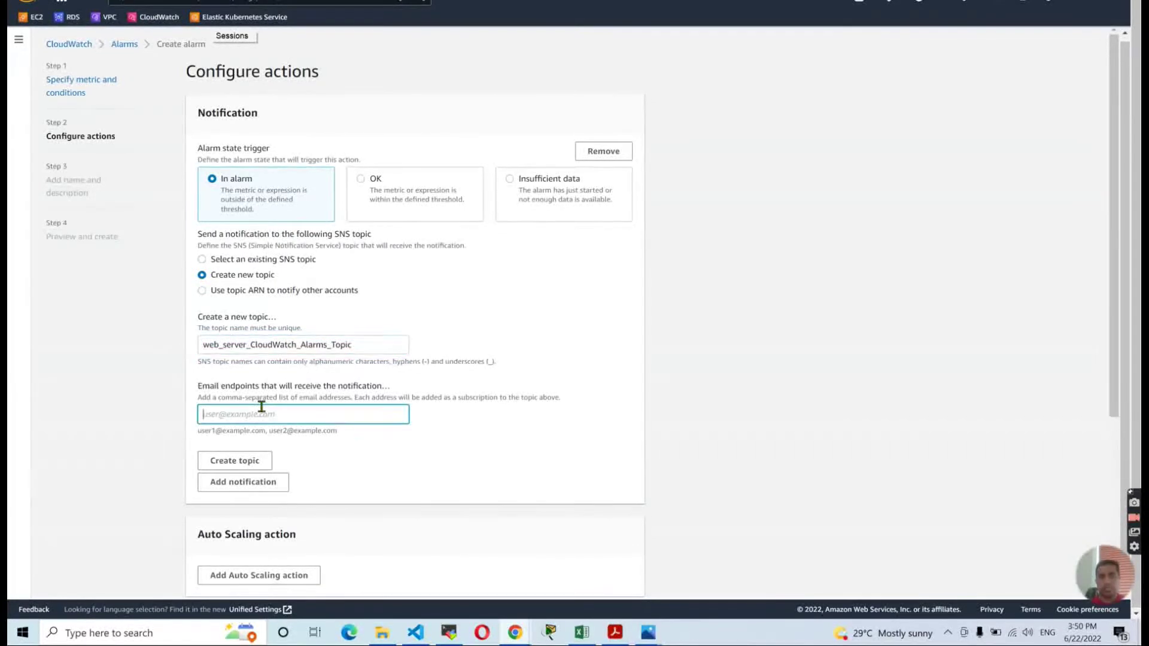
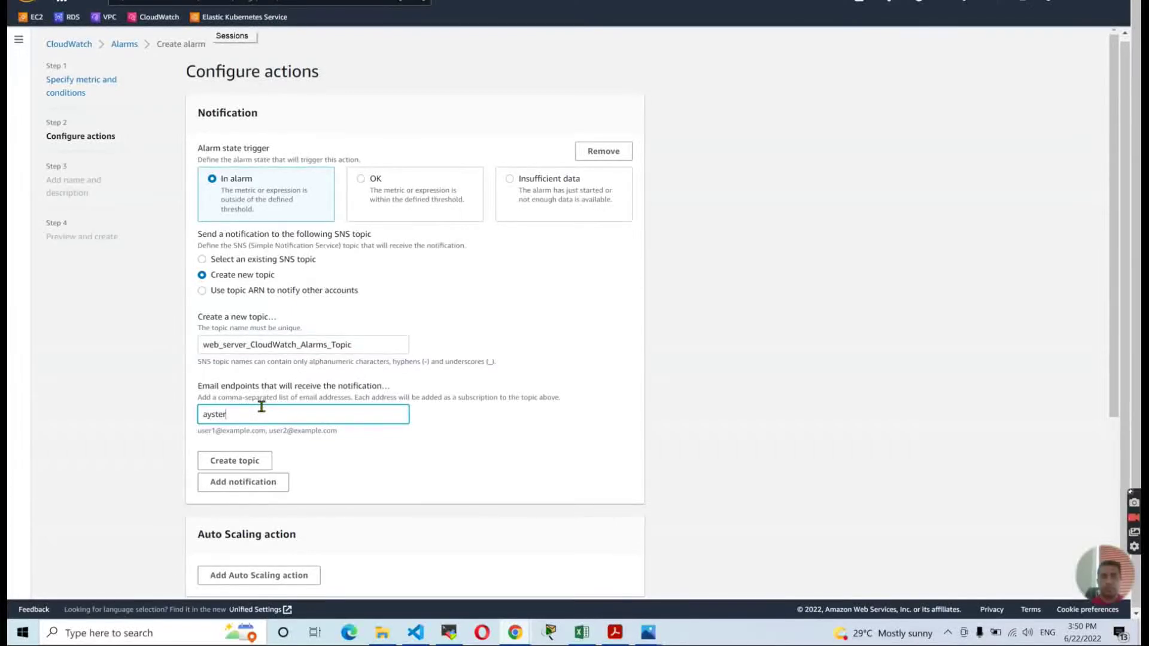
left_click(457, 482)
Create the topic, then add an EC2 action to recover this instance when in alarm.
left_click(237, 461)
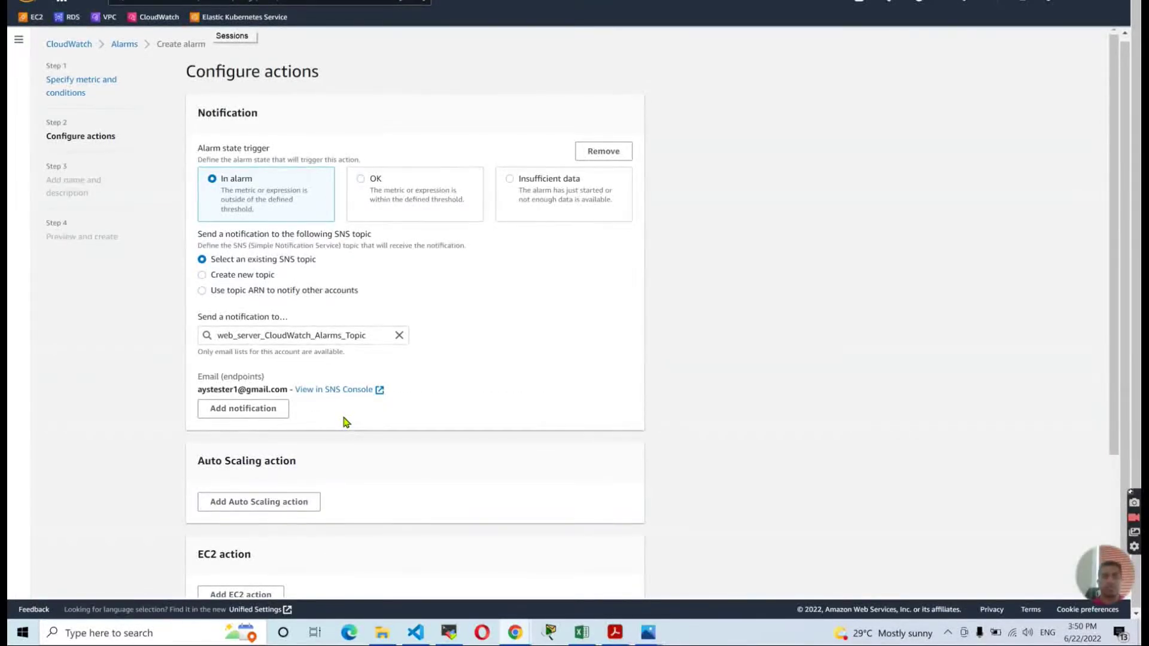
scroll(344, 422, "down", 3)
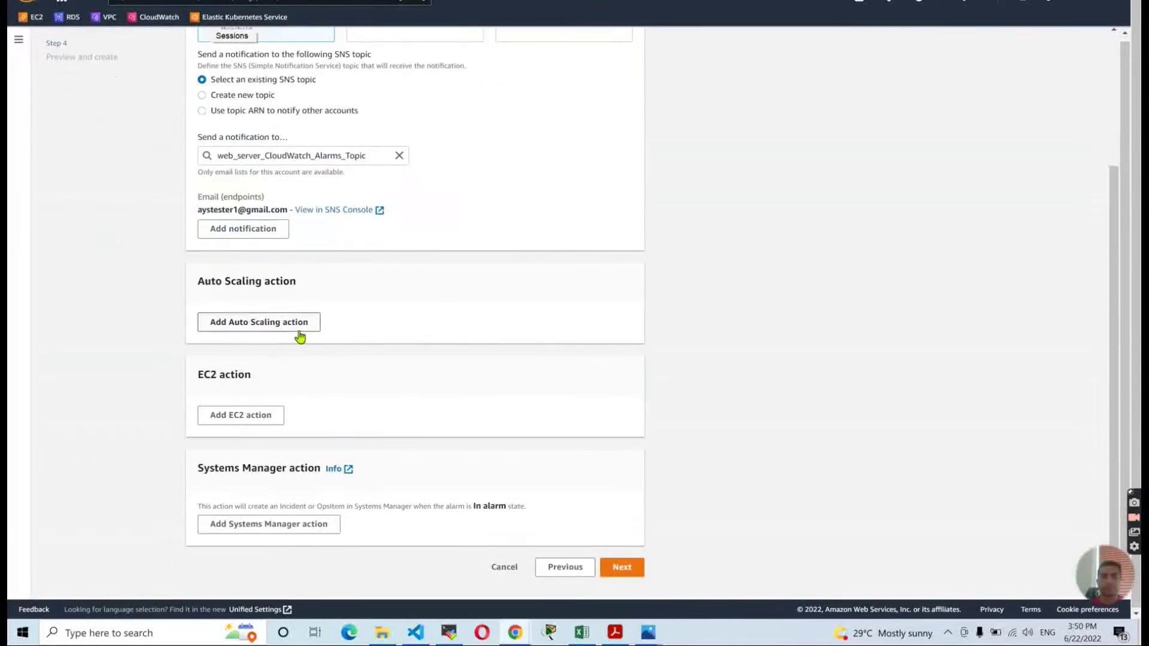
left_click(253, 422)
scroll(174, 423, "down", 4)
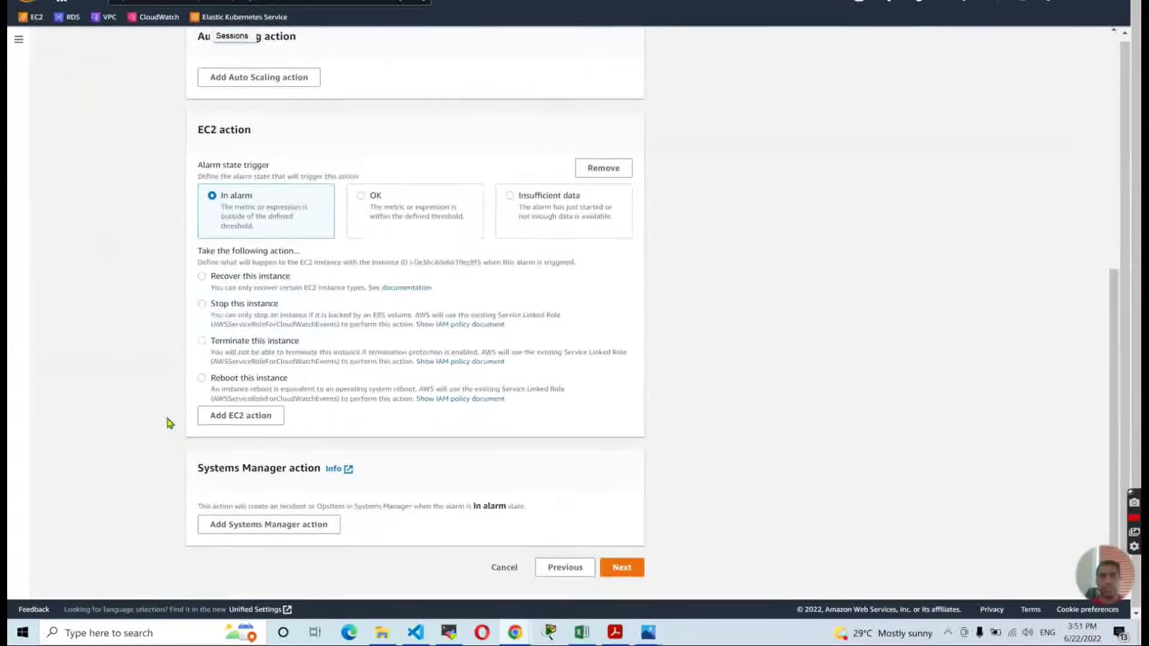
left_click(207, 279)
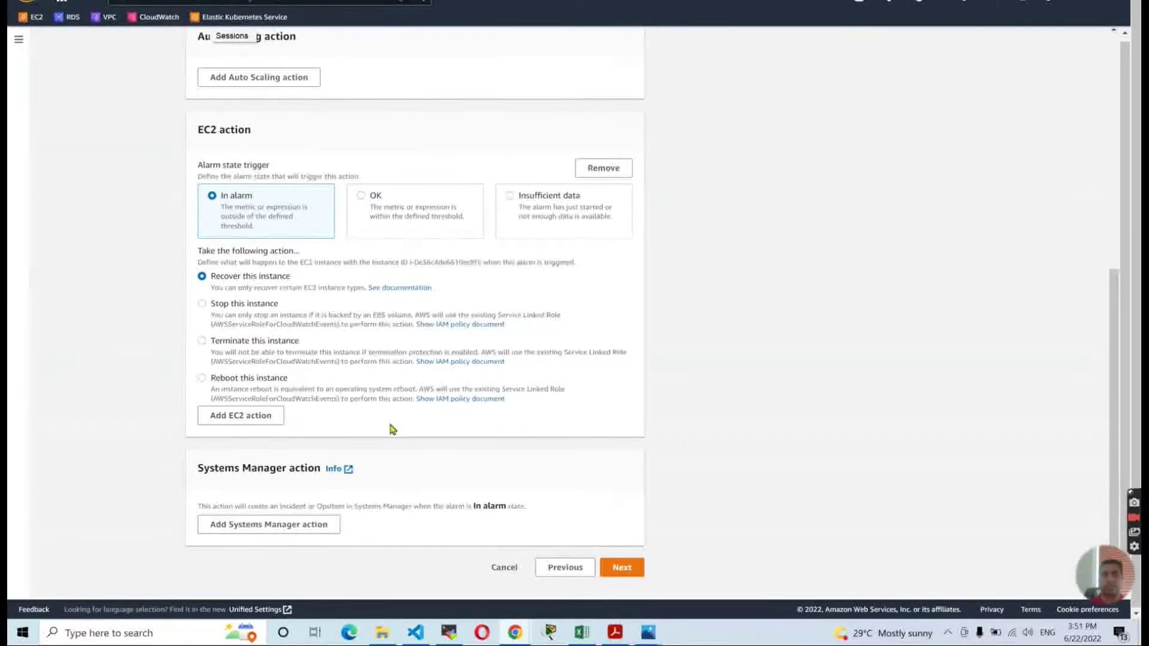
Name the alarm WebServer_Alarm, create it, and open it from All alarms.
left_click(620, 567)
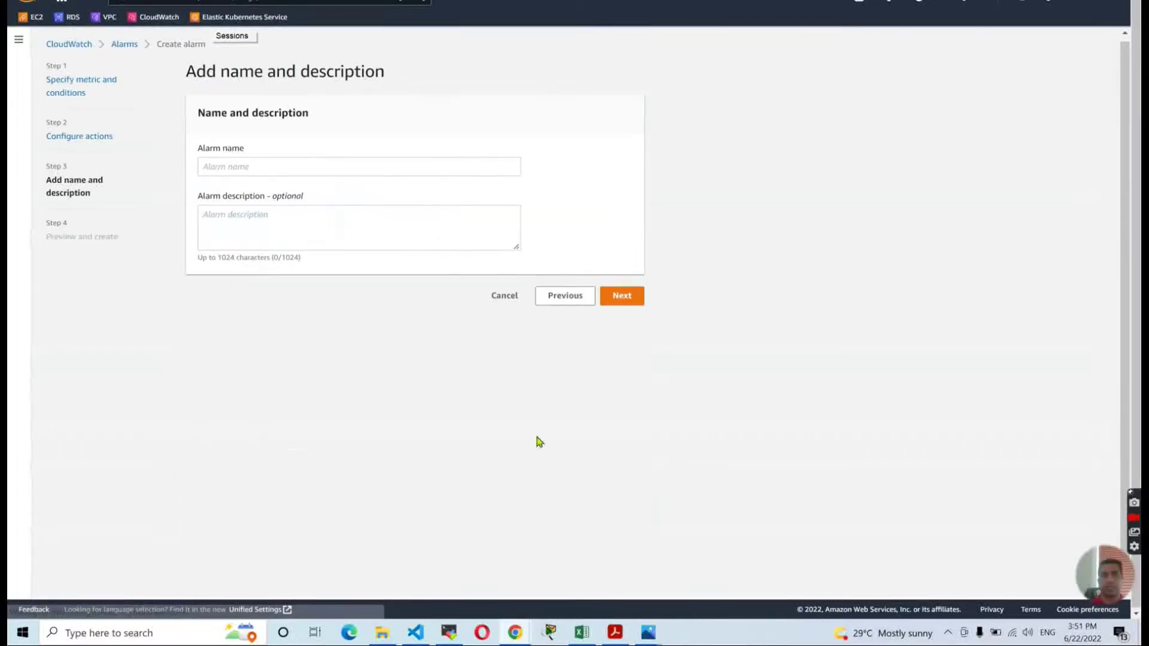
left_click(357, 171)
type("WebServer_")
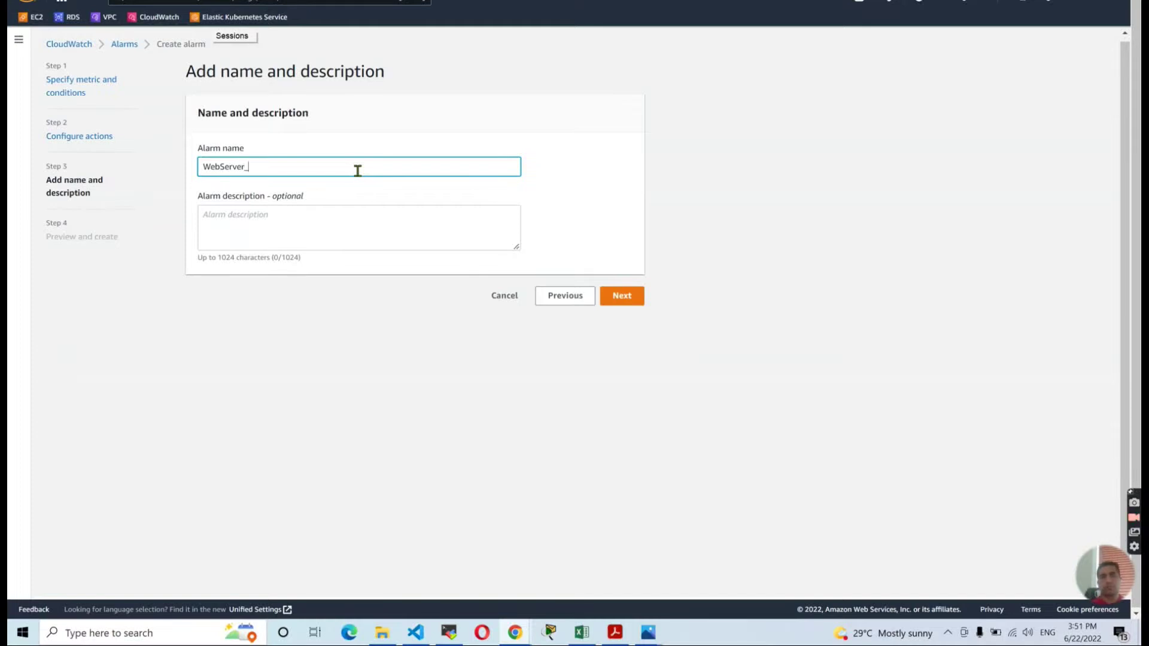
type("L")
key("BackSpace")
type("Alarm")
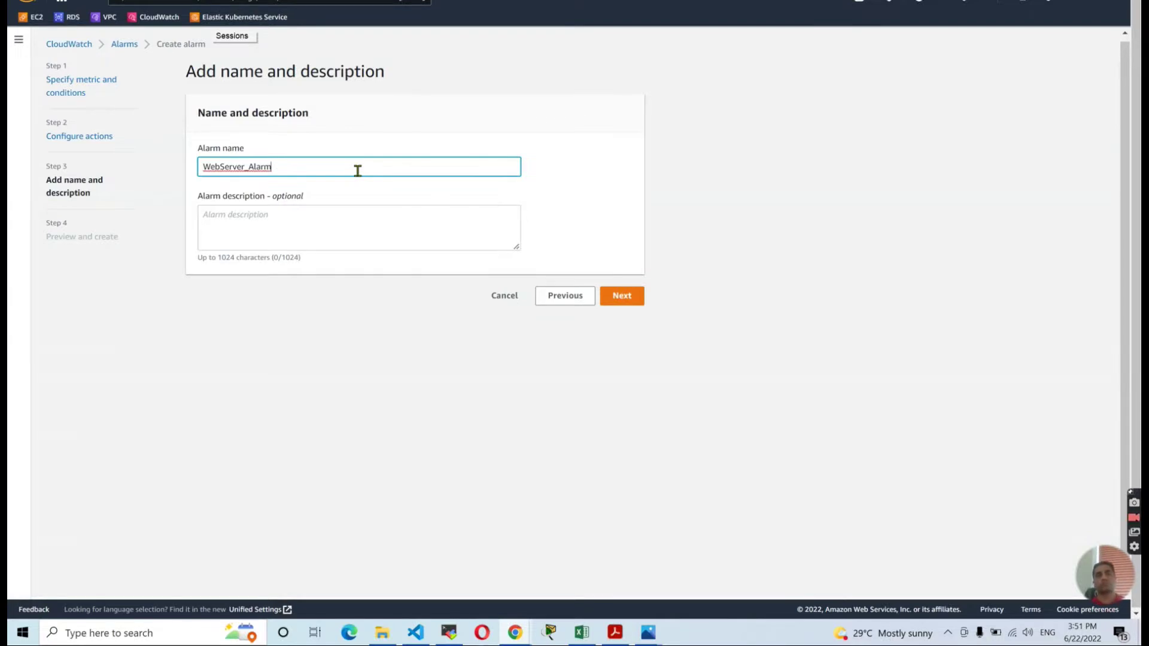
left_click(623, 295)
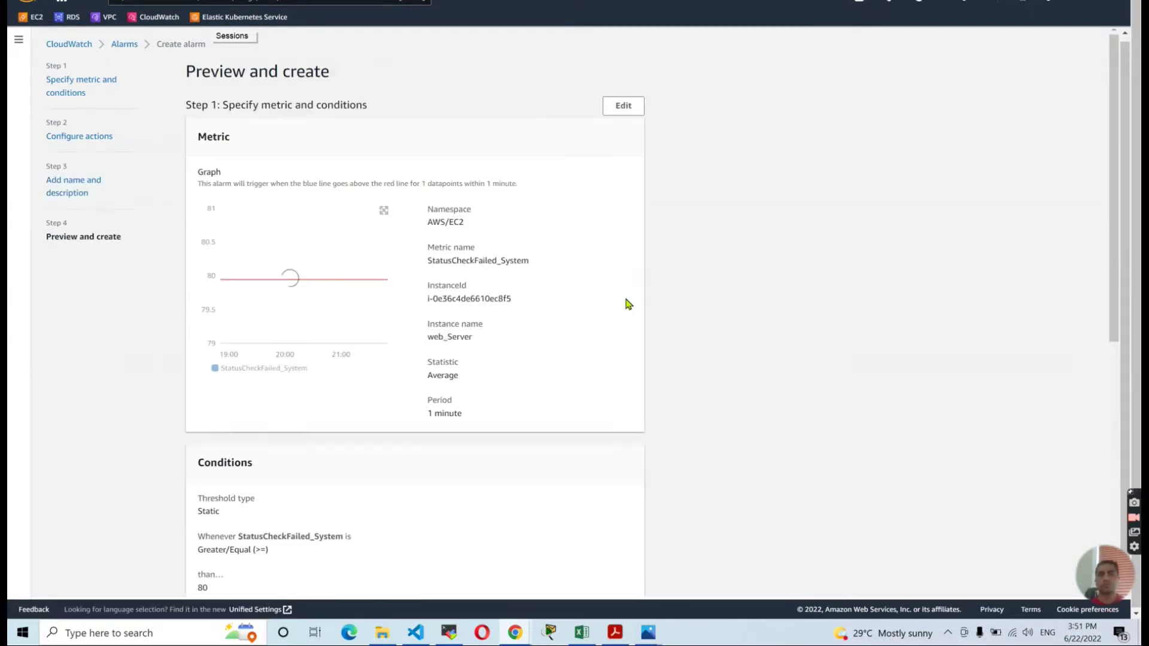
scroll(453, 314, "down", 8)
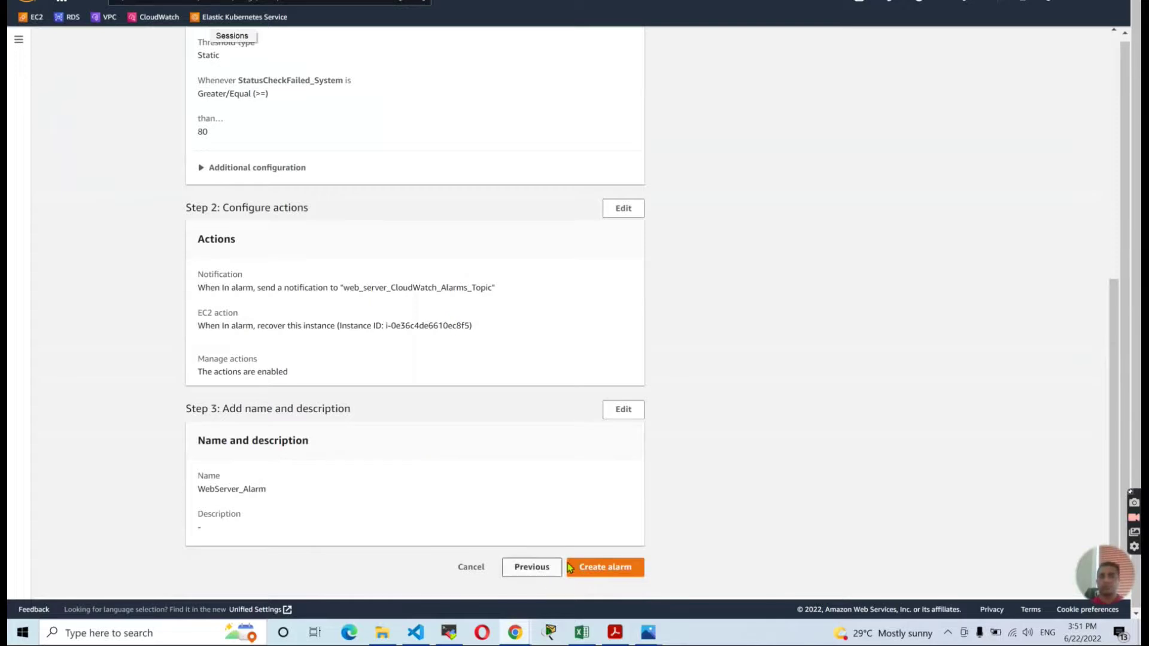
left_click(606, 566)
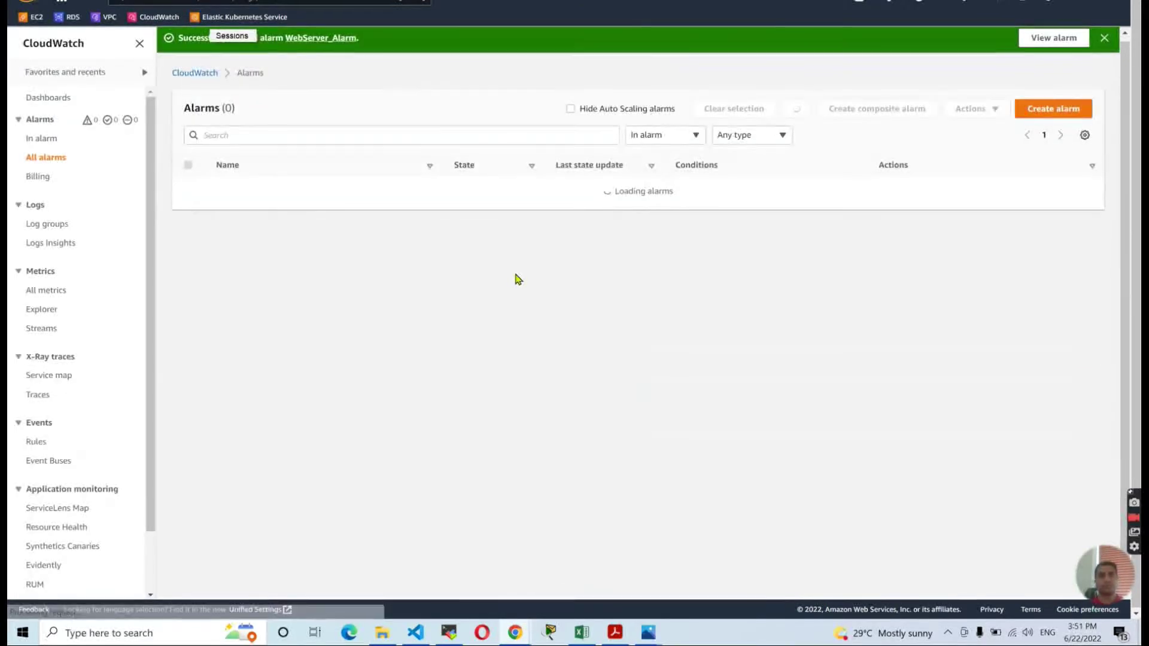
left_click(52, 158)
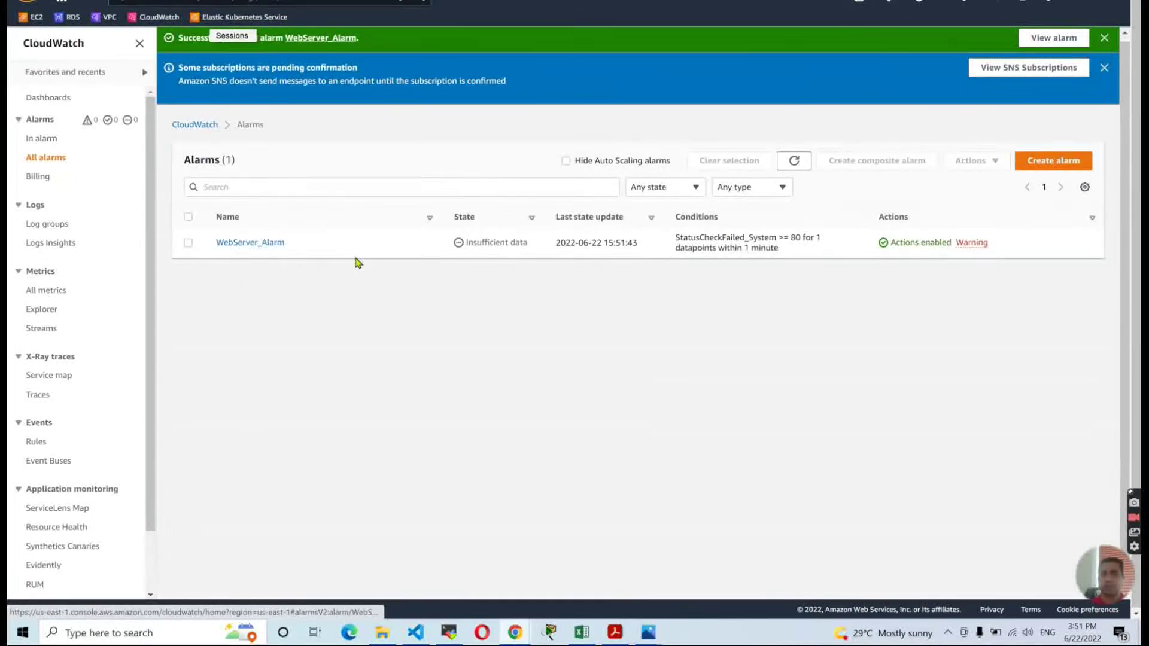
left_click(253, 244)
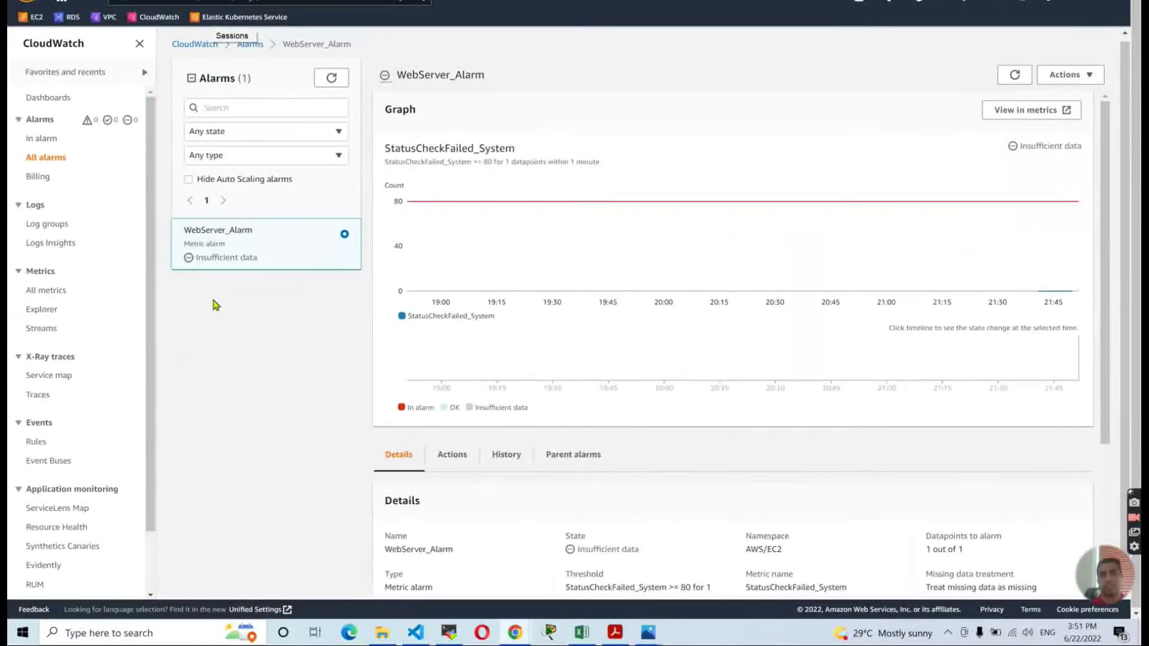
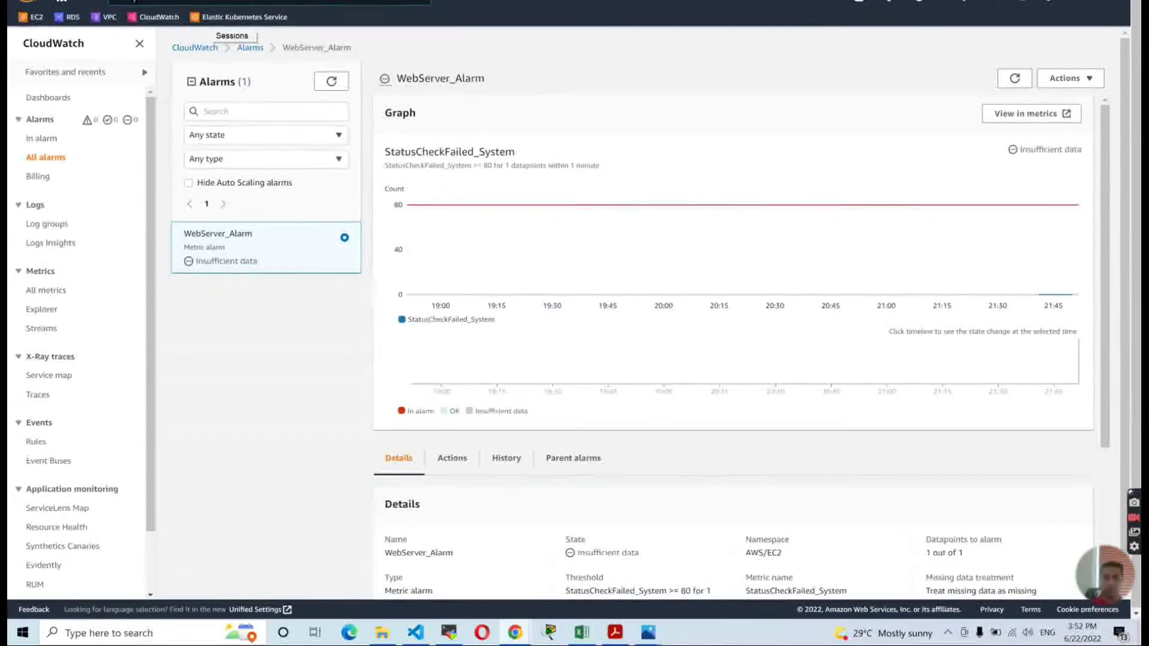
Open SNS in a new tab and view web_server_CloudWatch_Alarms_Topic's pending email subscription.
type("sns")
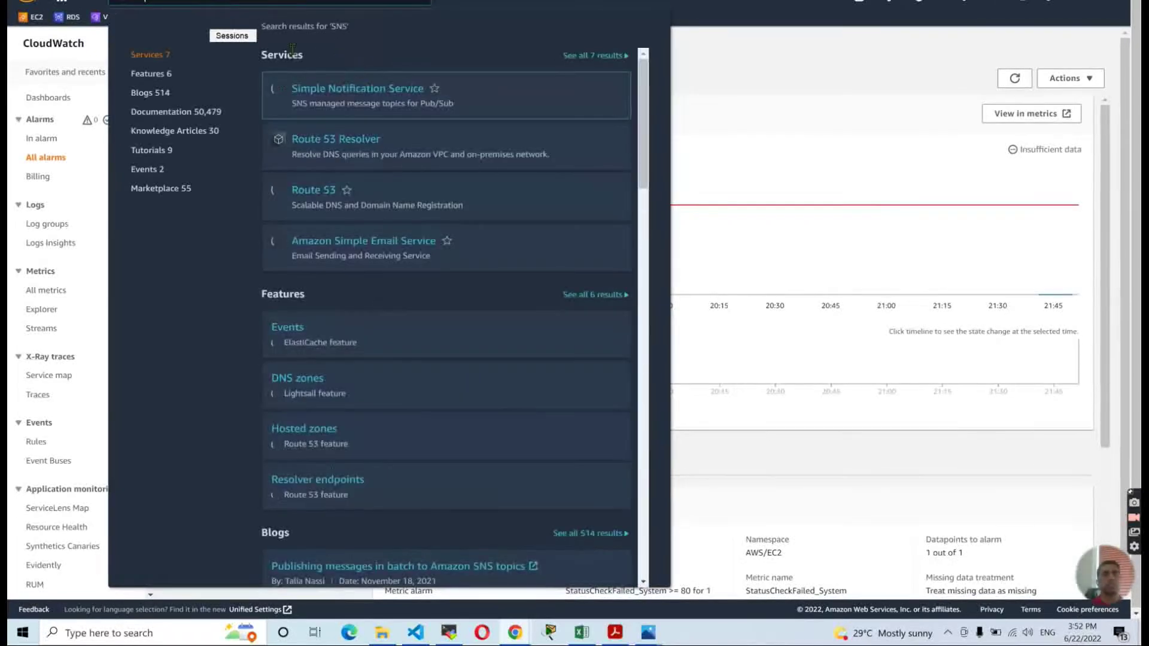
right_click(326, 86)
left_click(357, 96)
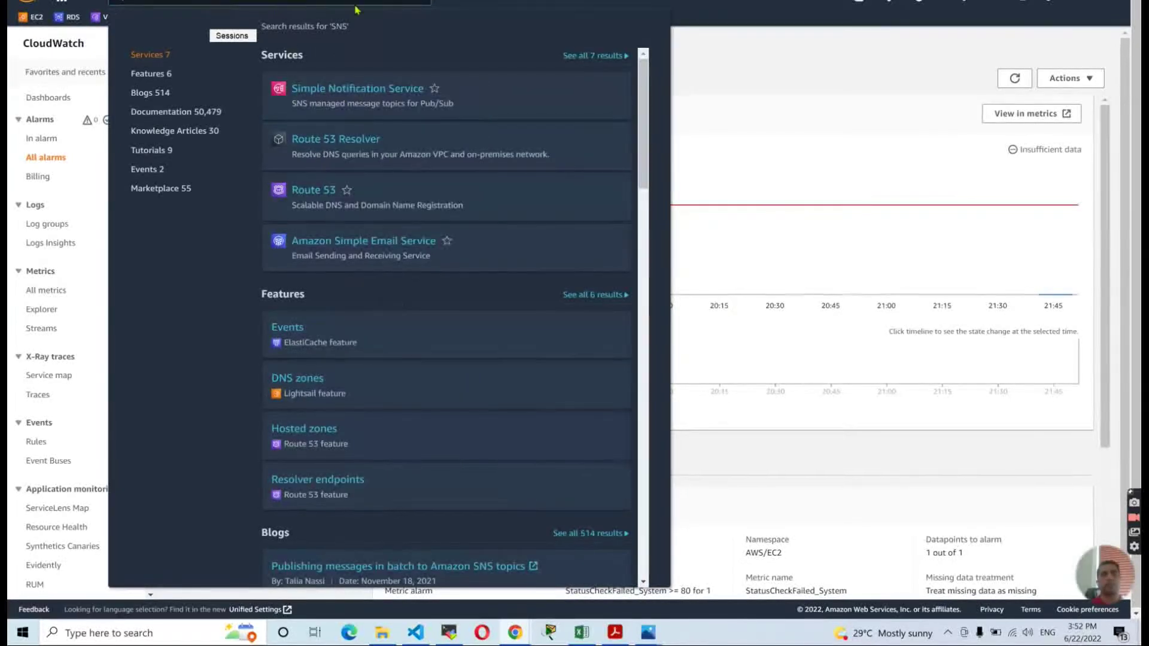
left_click(357, 5)
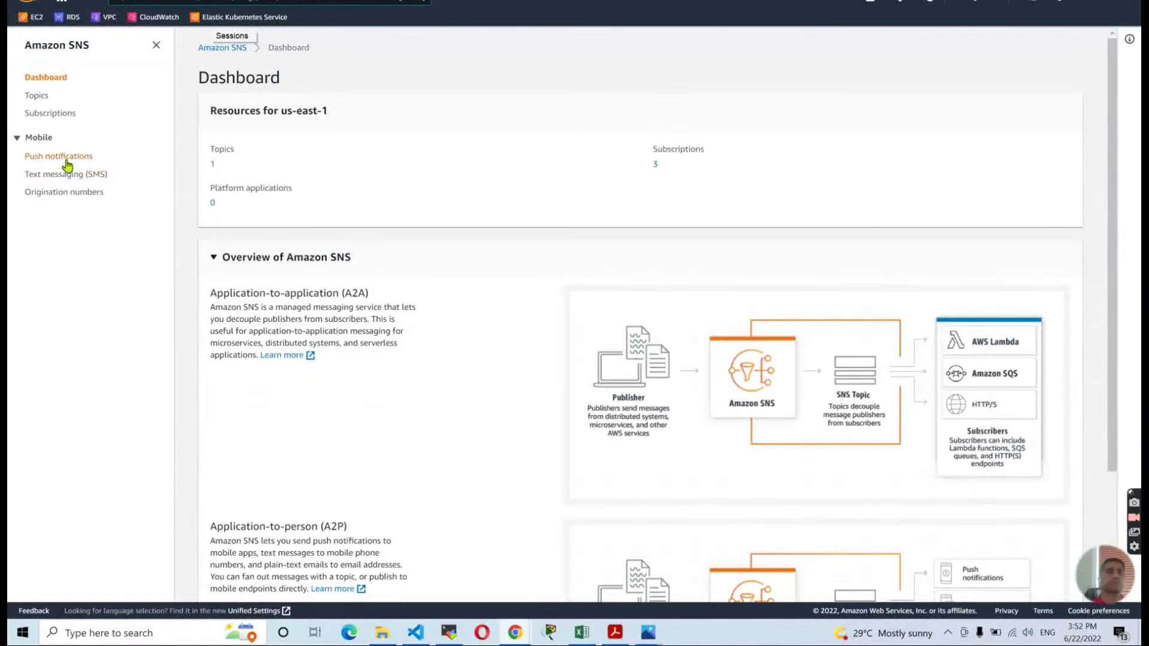
left_click(37, 97)
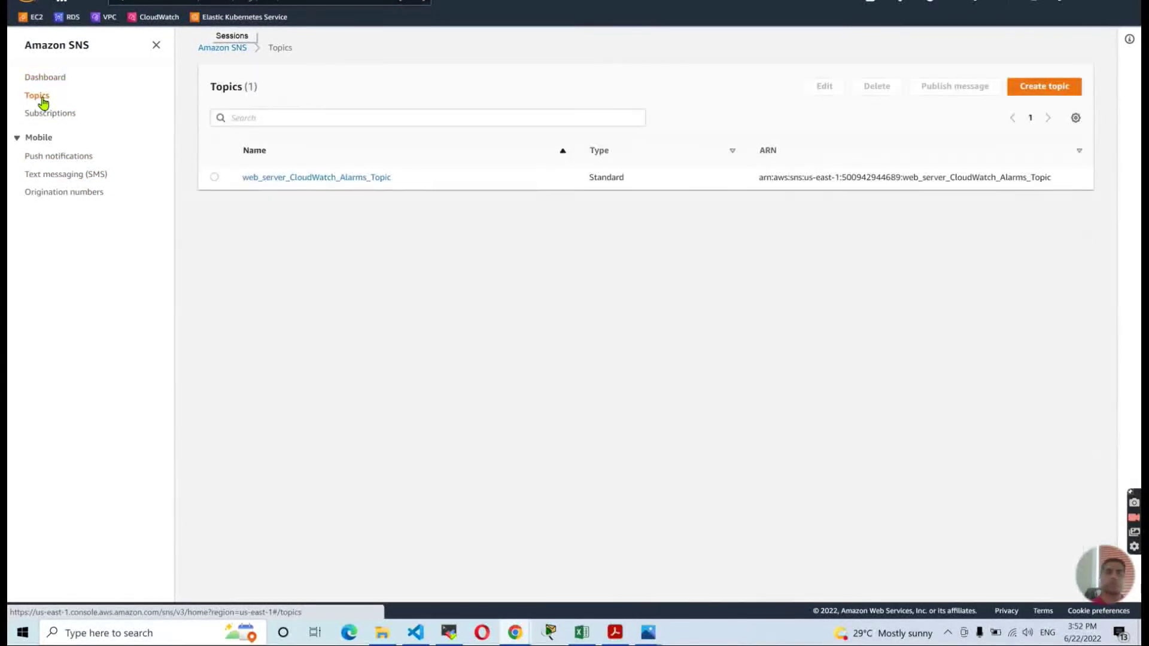
left_click(315, 179)
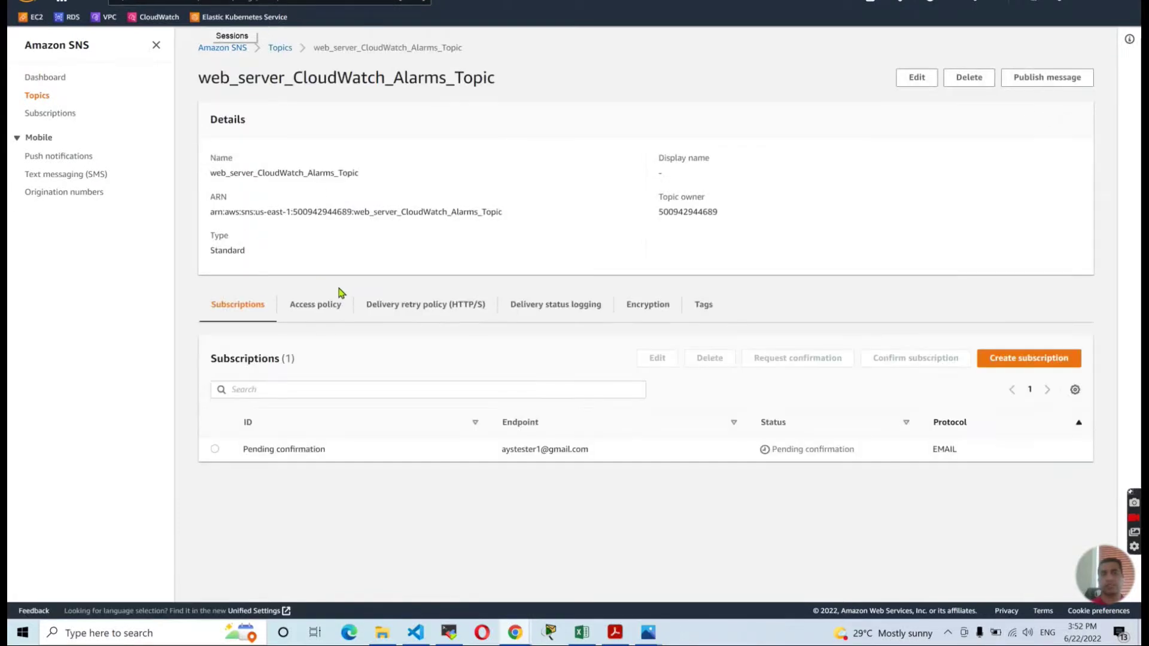
left_click(215, 450)
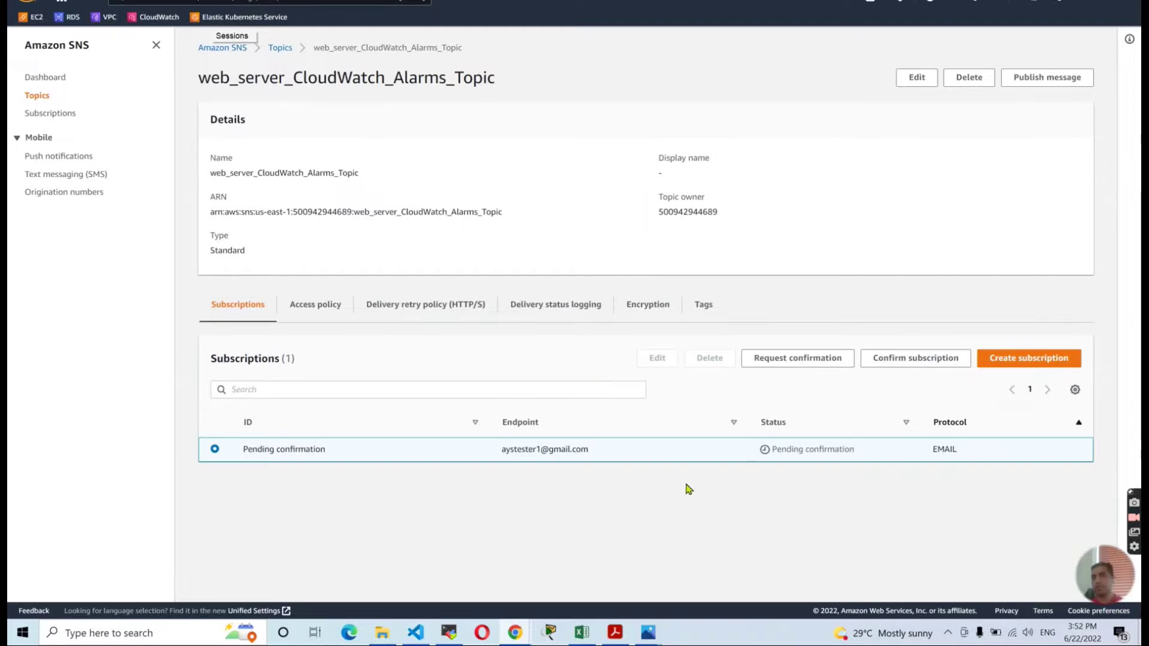
Confirm the subscription from the AWS confirmation email in Gmail's Updates tab, then return to AWS.
mouse_move(532, 625)
left_click(575, 589)
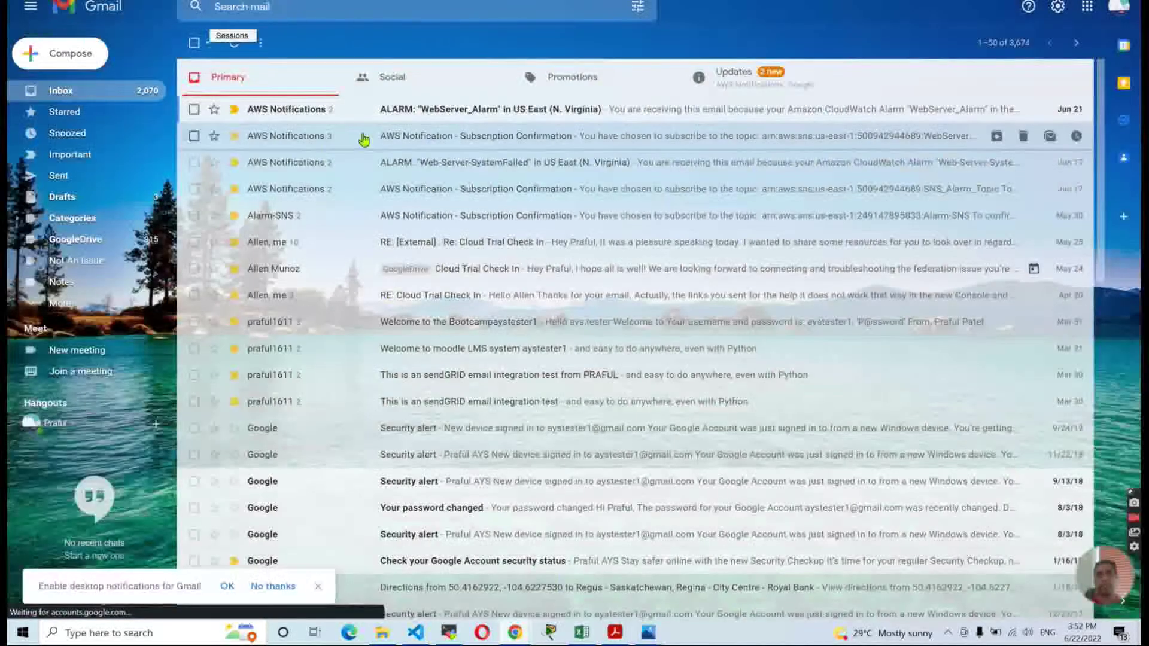
left_click(759, 90)
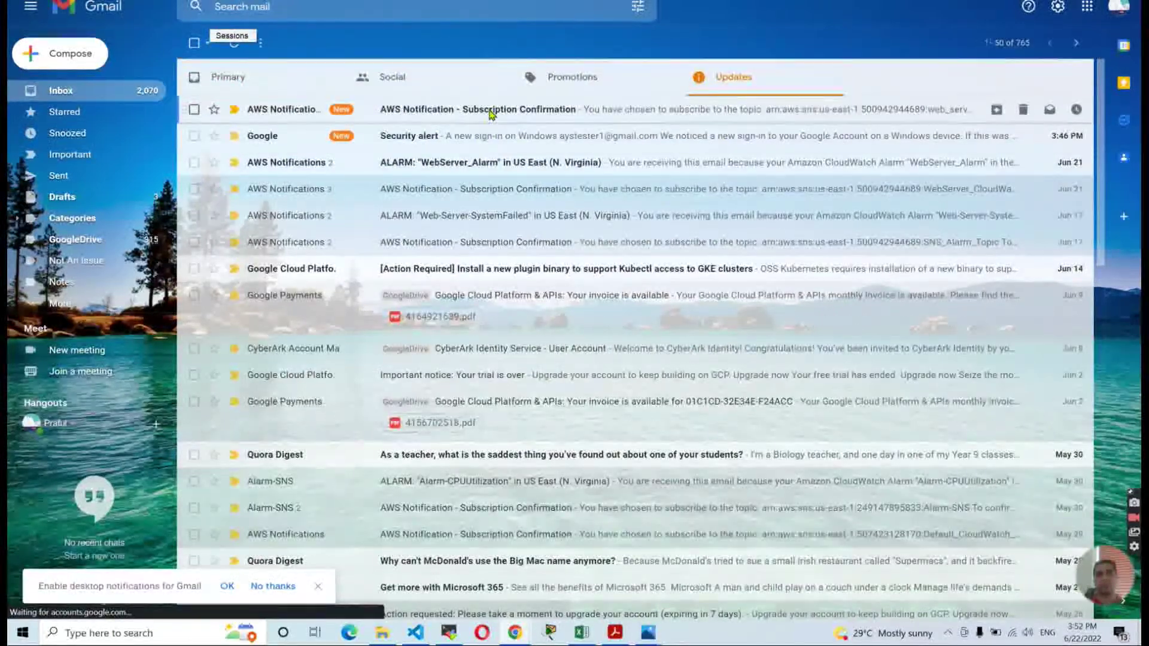
left_click(489, 113)
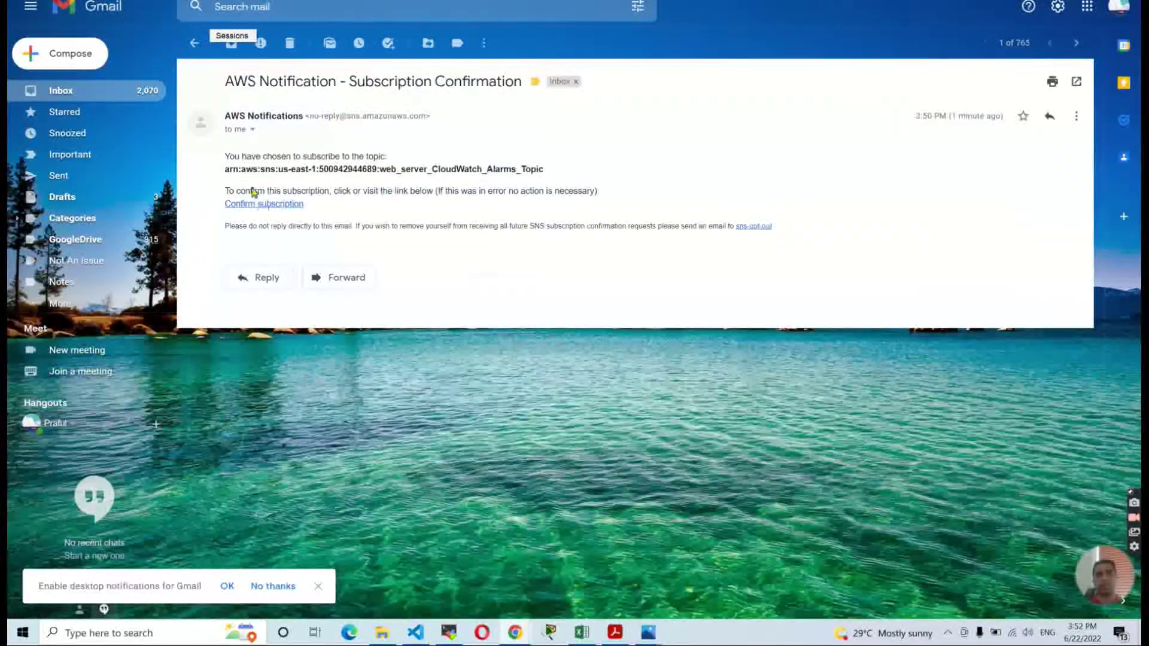
left_click(278, 205)
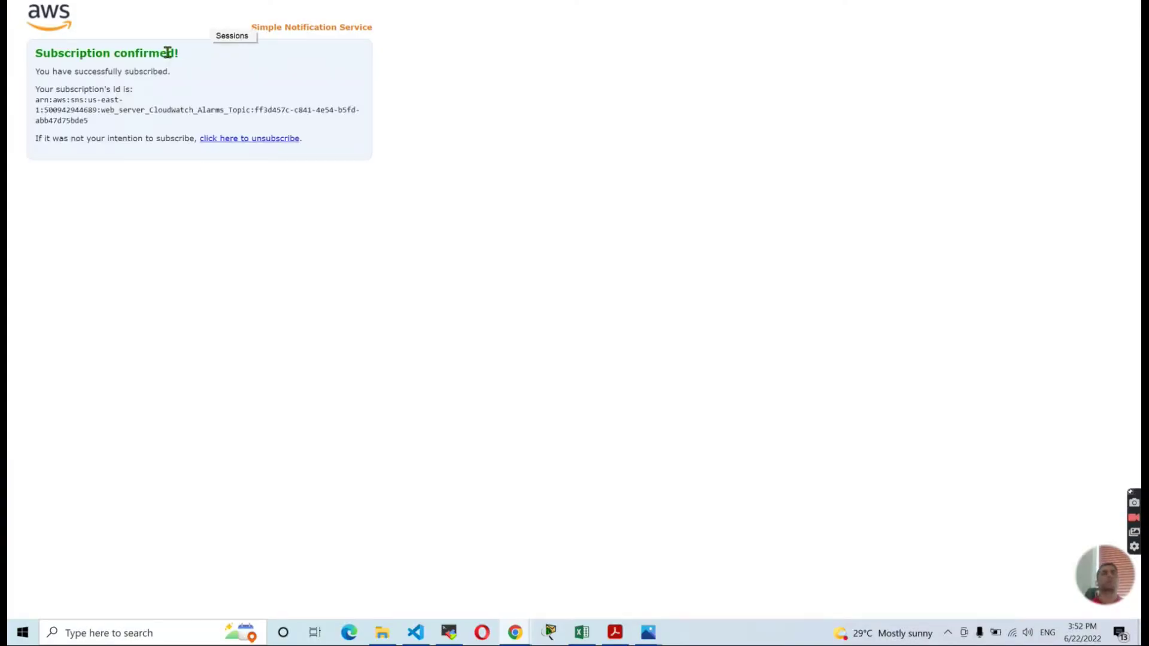
key("alt+Tab")
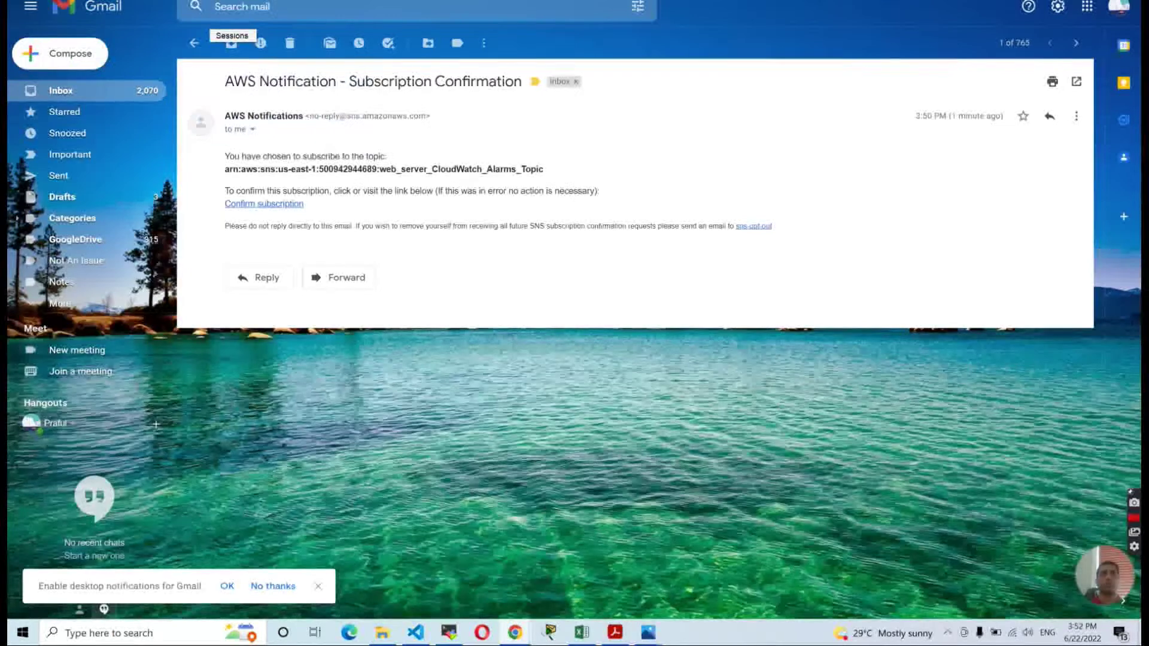
key("alt+Tab")
key("alt+Tab")
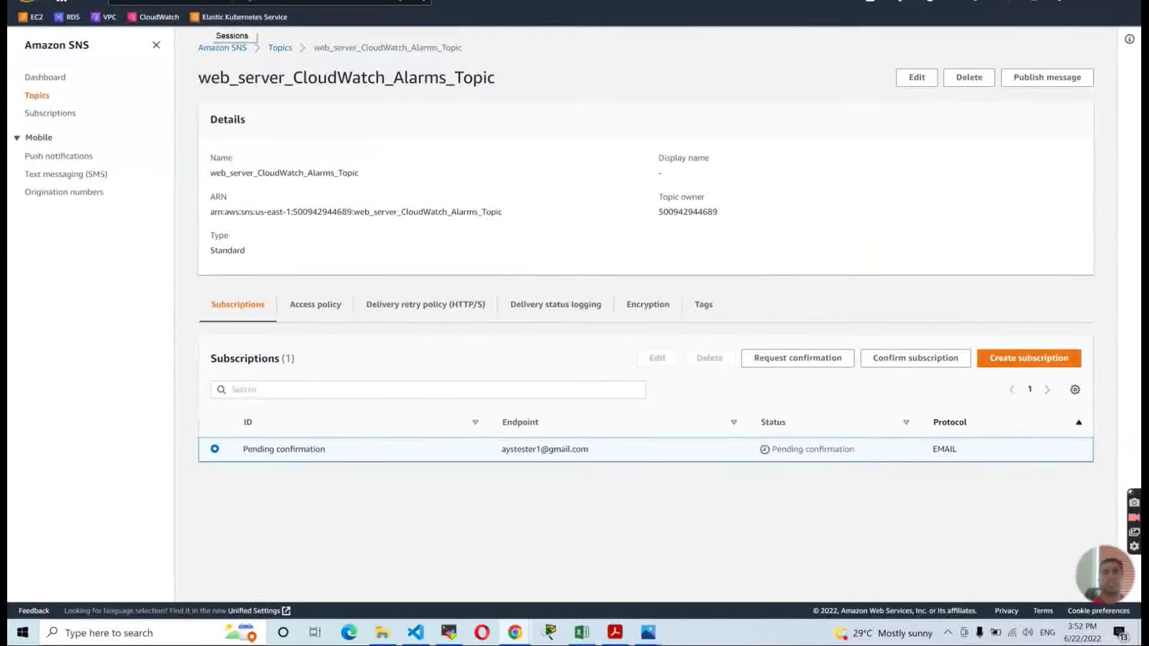
Reopen the topic to verify the subscription reads Confirmed, then refresh WebServer_Alarm to OK.
left_click(279, 48)
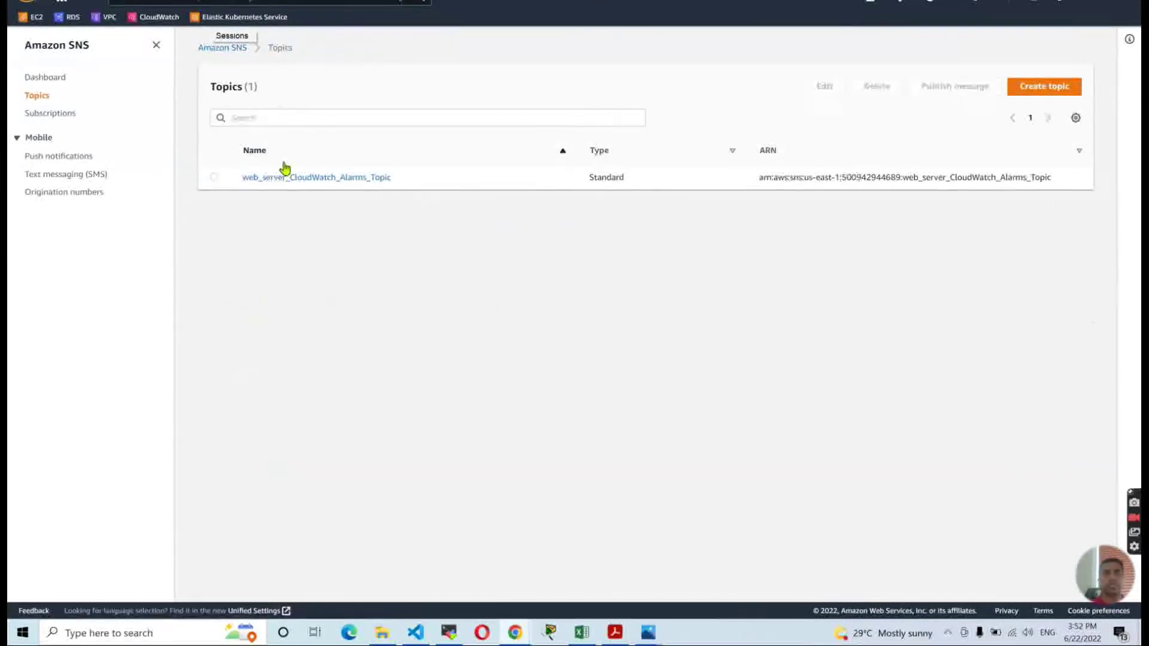
left_click(310, 179)
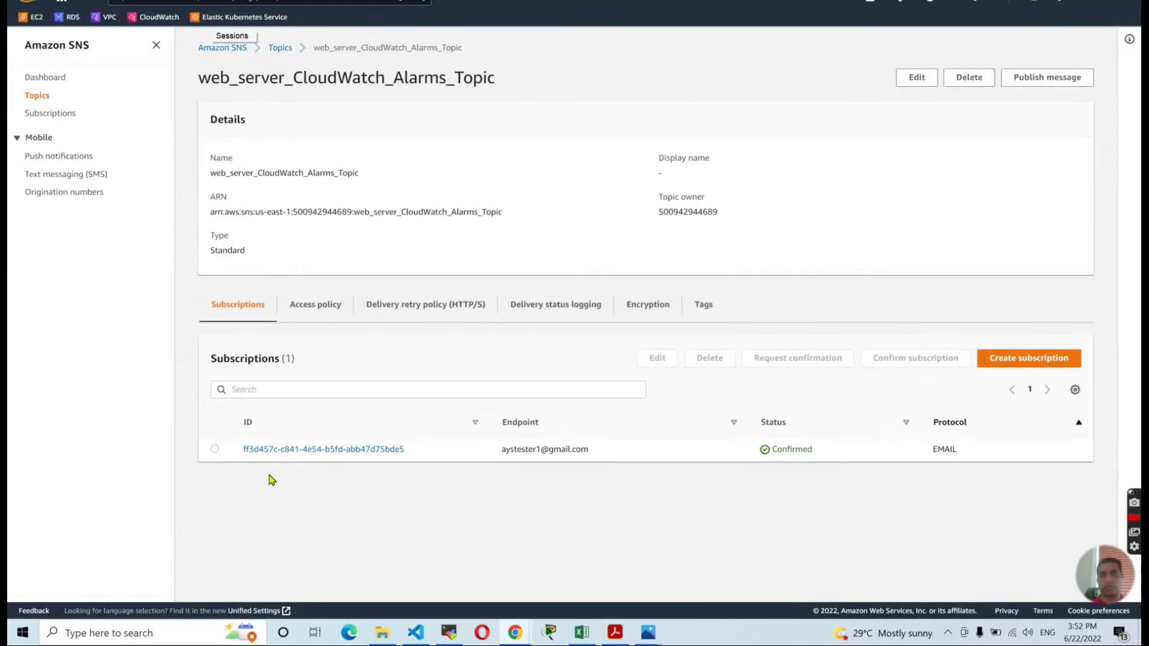
left_click(783, 420)
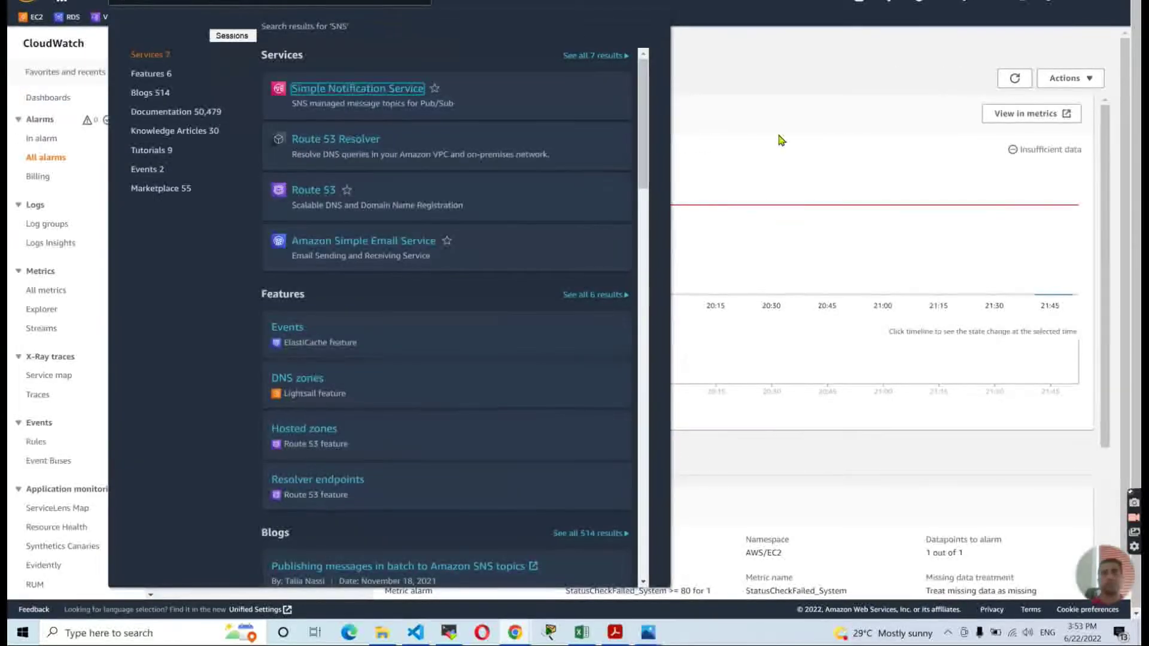
left_click(784, 115)
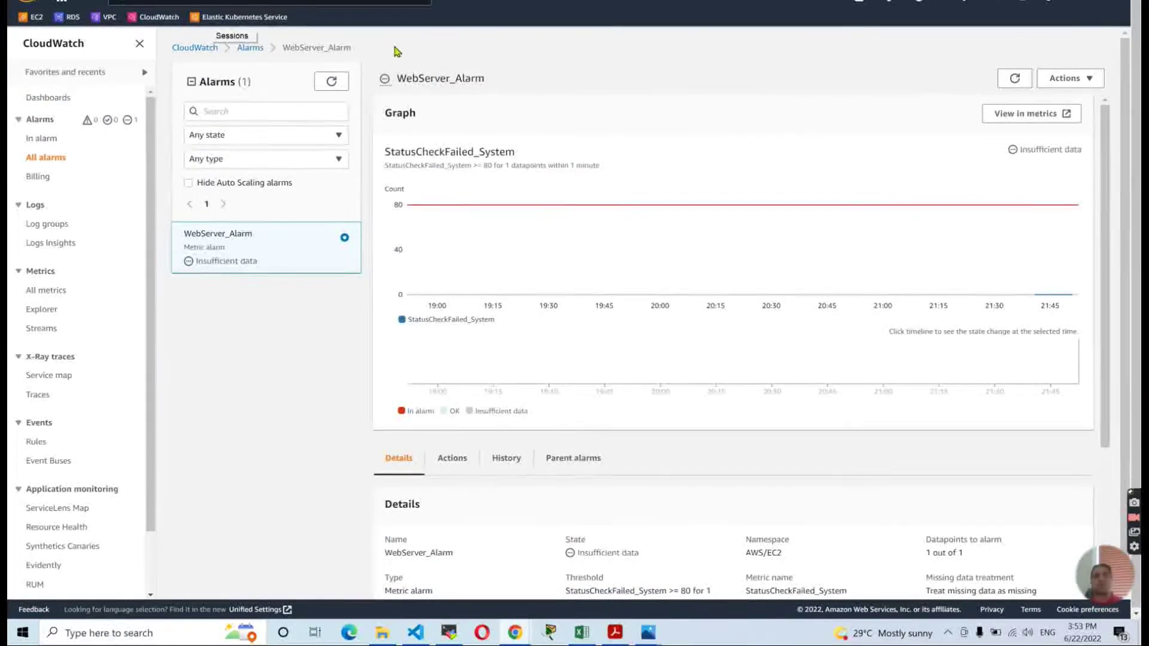
left_click(333, 83)
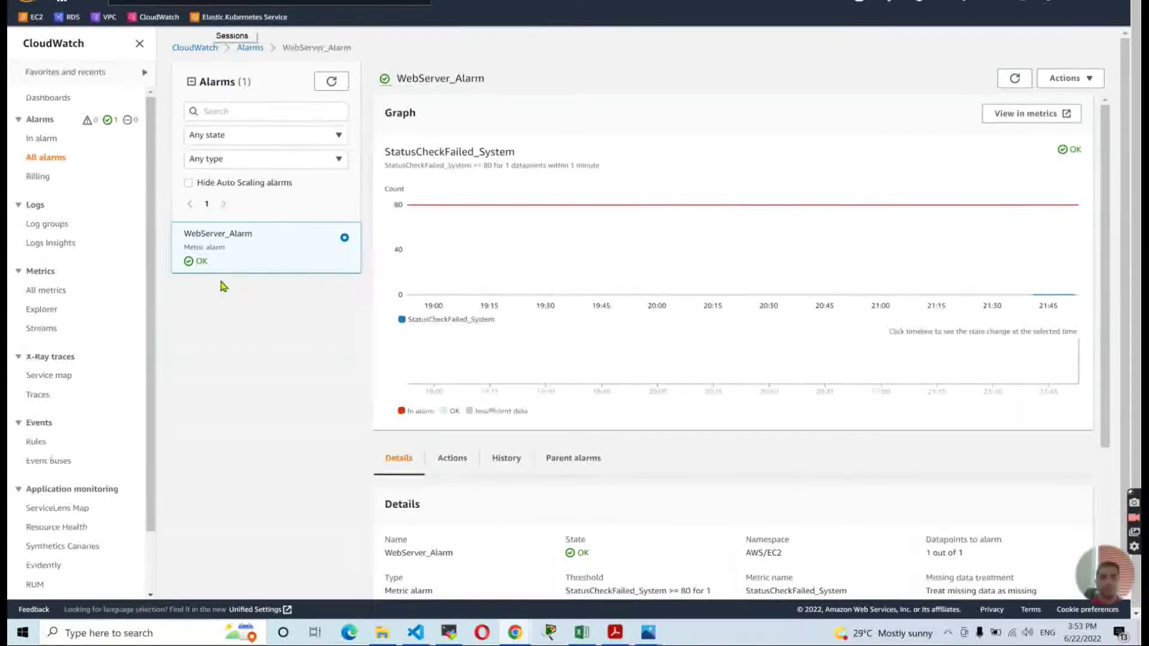
scroll(243, 281, "down", 1)
Scroll the project guide PDF down to the Phase 4 disaster-recovery section.
left_click(614, 634)
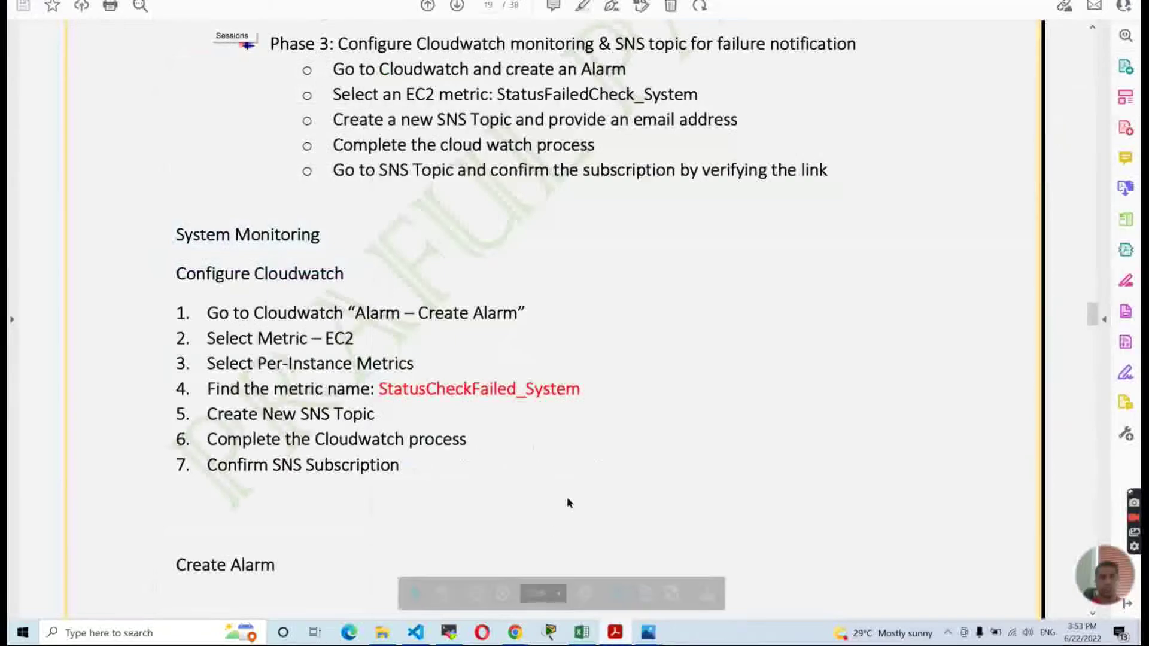
scroll(308, 389, "down", 15)
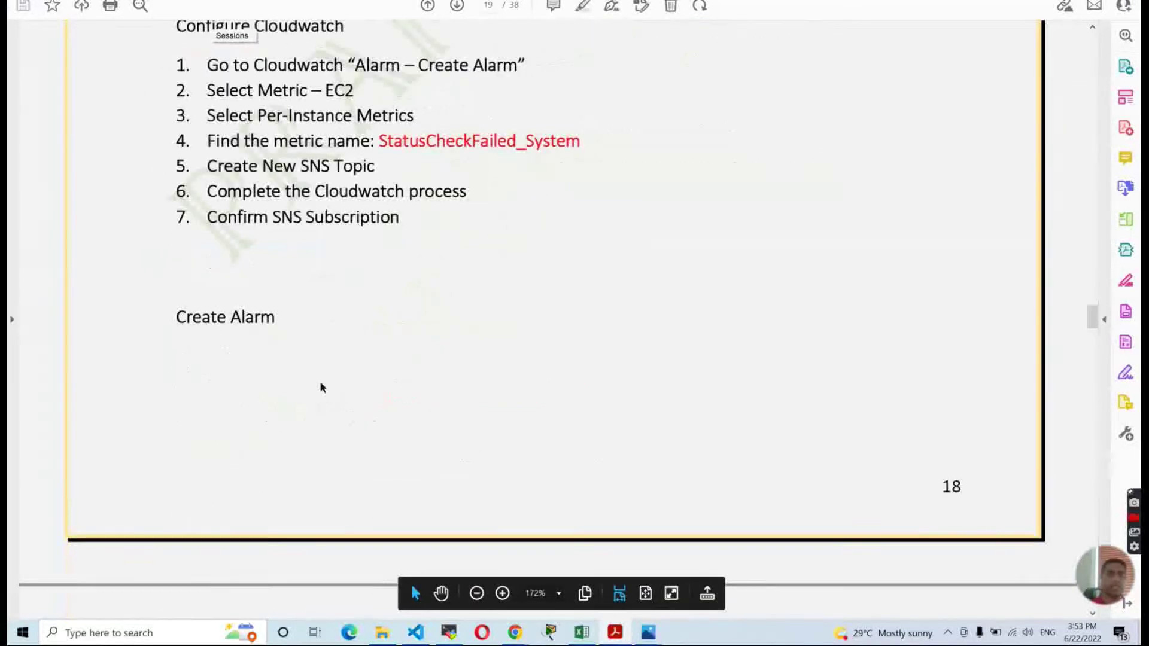
scroll(428, 350, "down", 10)
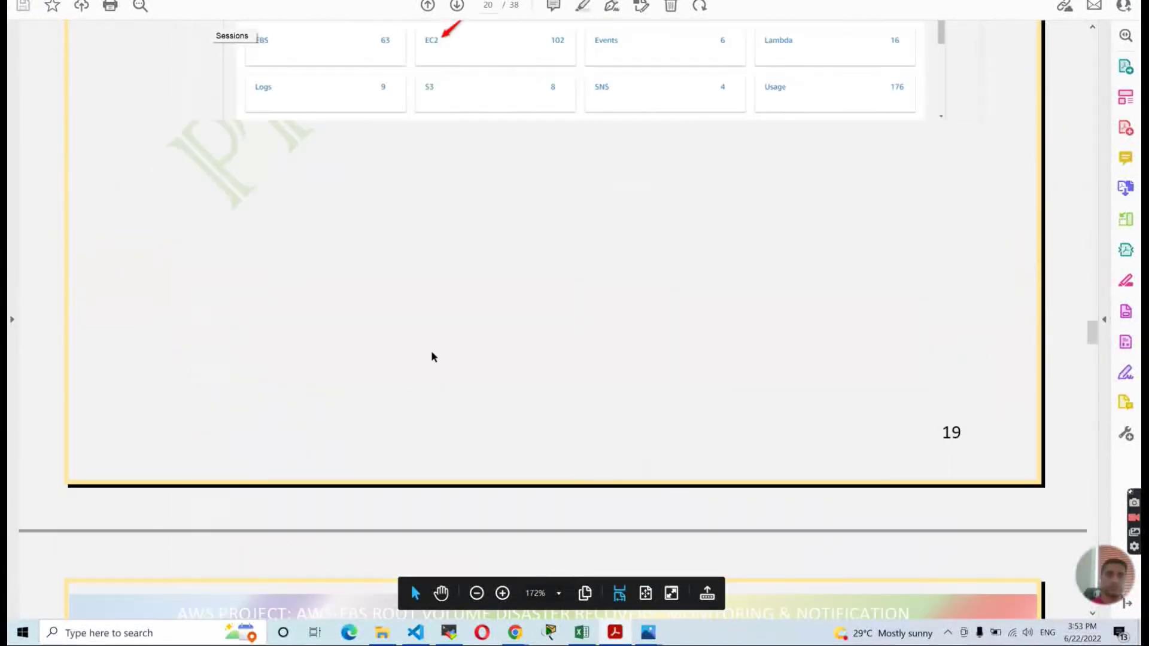
scroll(430, 350, "down", 15)
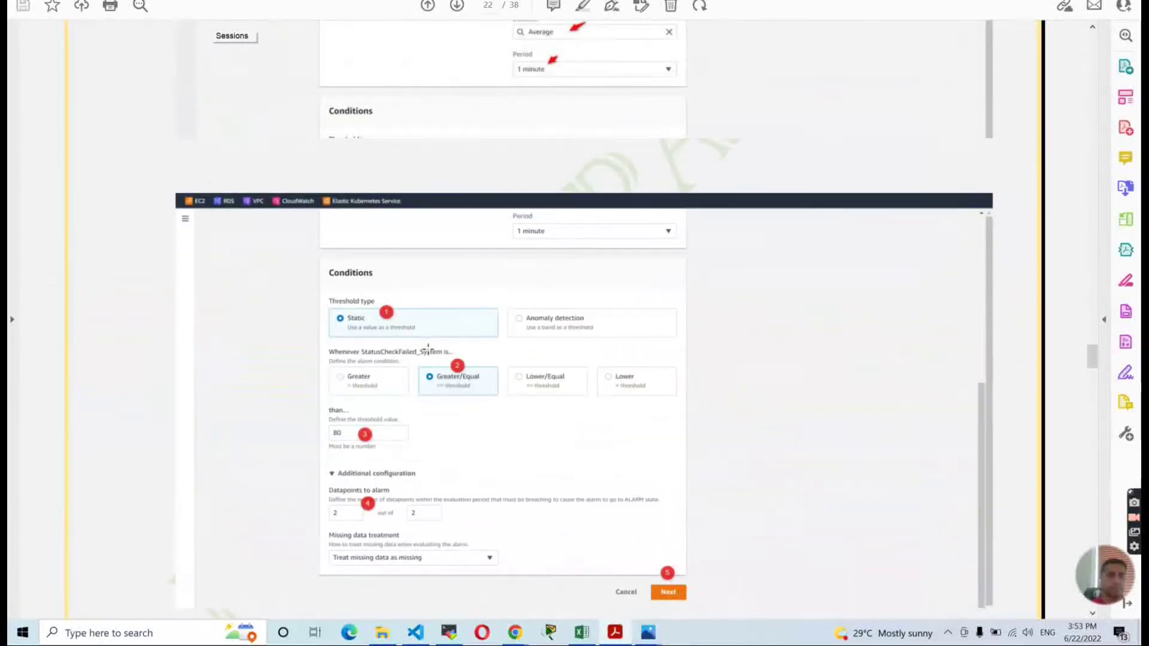
scroll(431, 352, "down", 15)
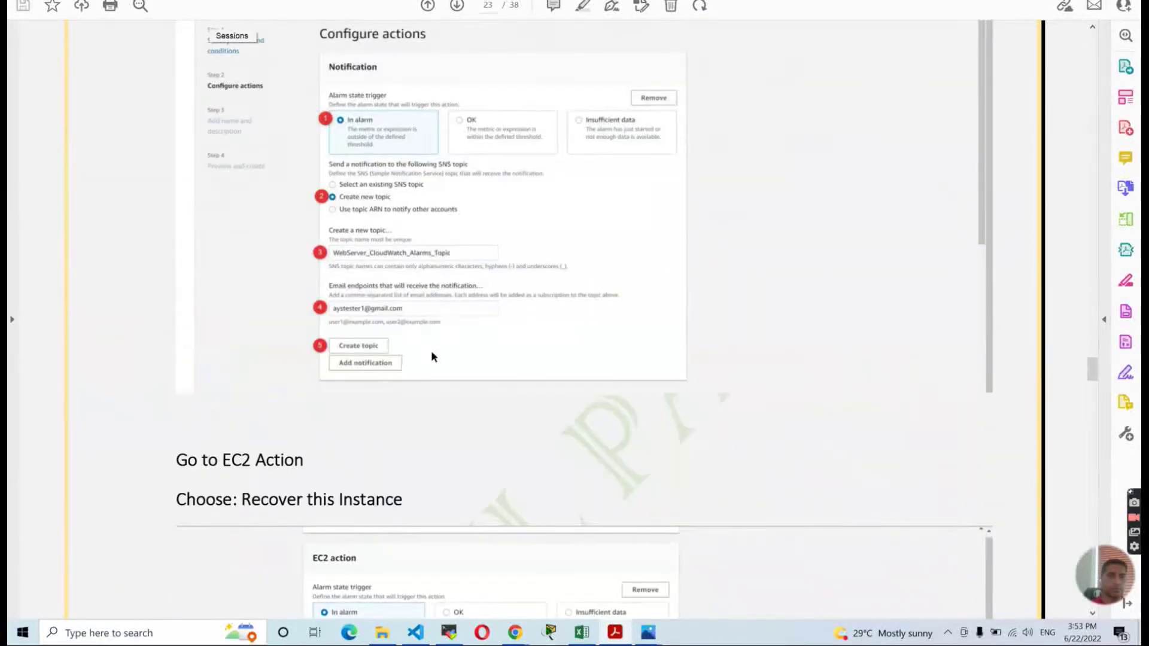
scroll(428, 350, "down", 10)
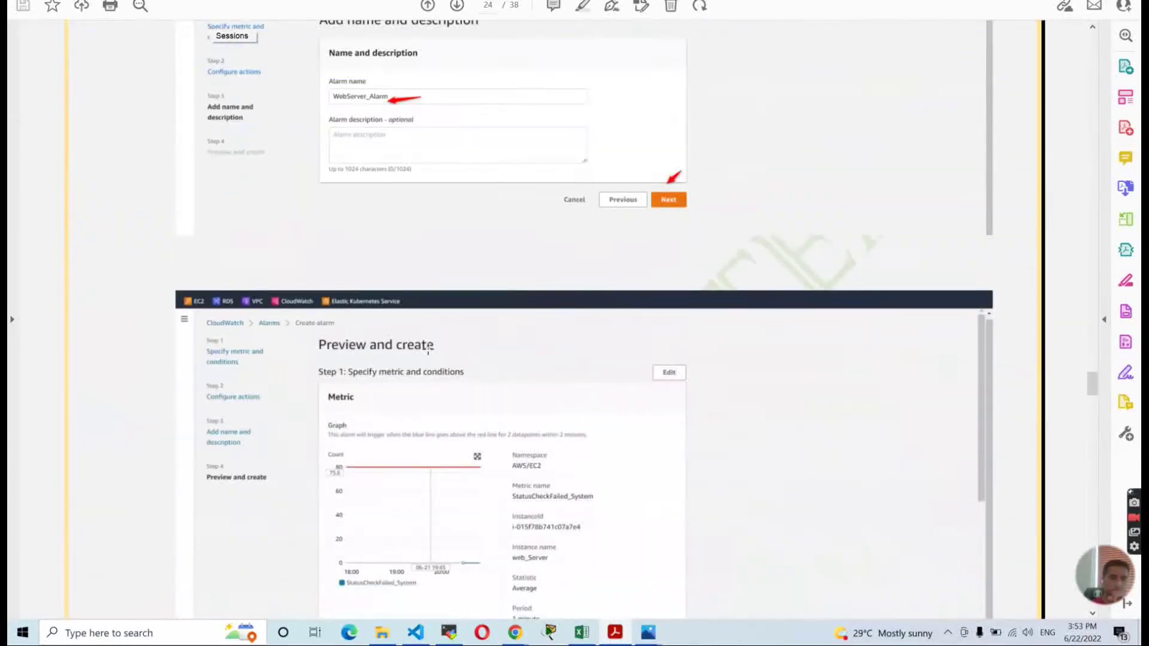
scroll(430, 350, "down", 4)
scroll(431, 350, "down", 4)
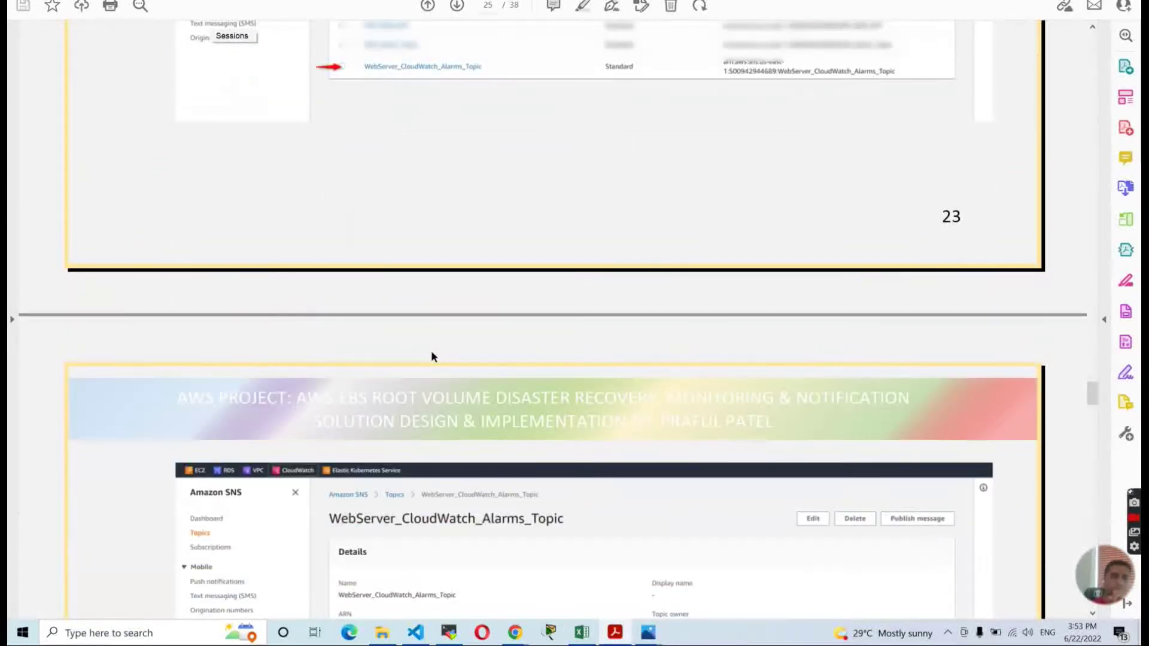
scroll(431, 350, "down", 4)
scroll(430, 353, "down", 5)
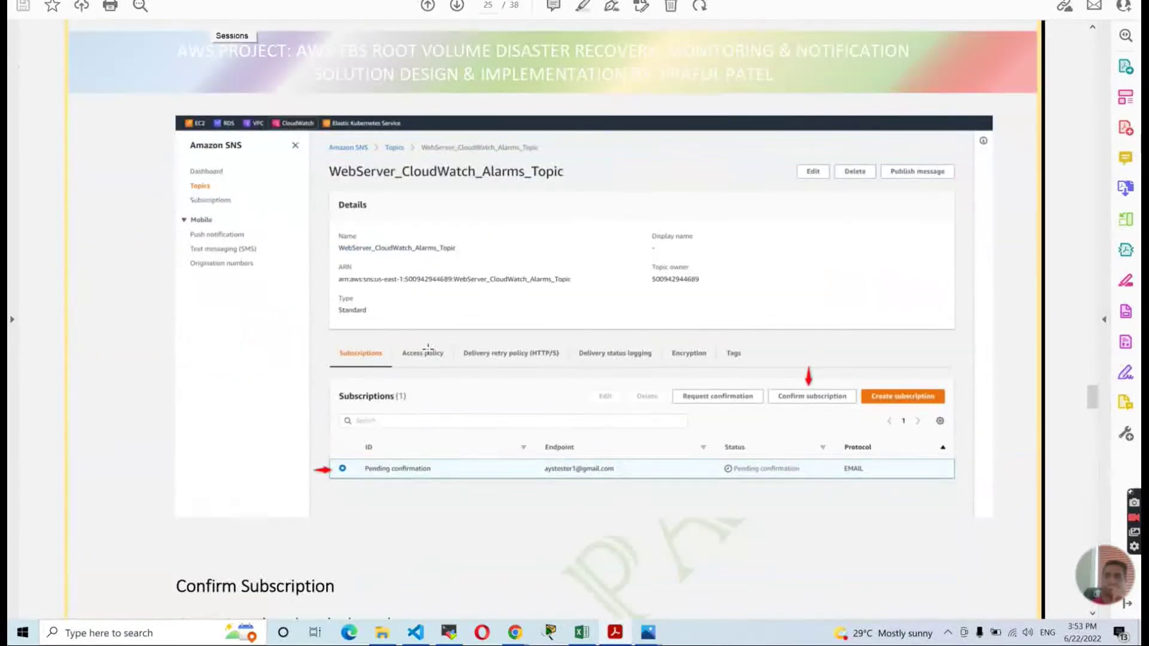
scroll(433, 357, "down", 5)
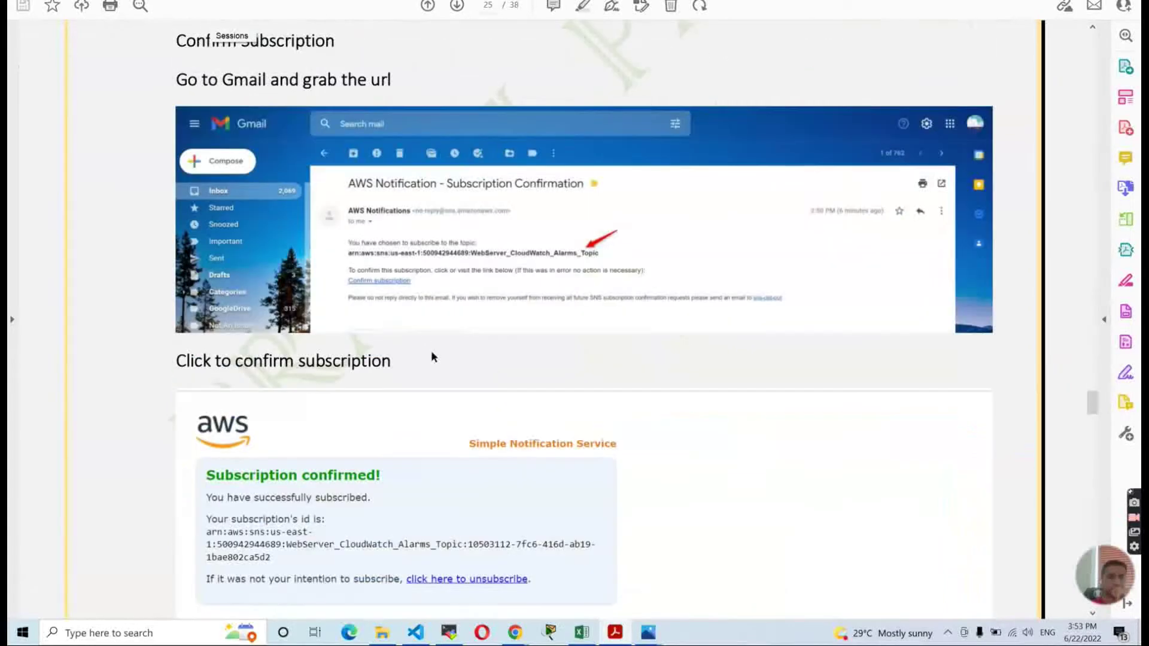
scroll(433, 357, "down", 15)
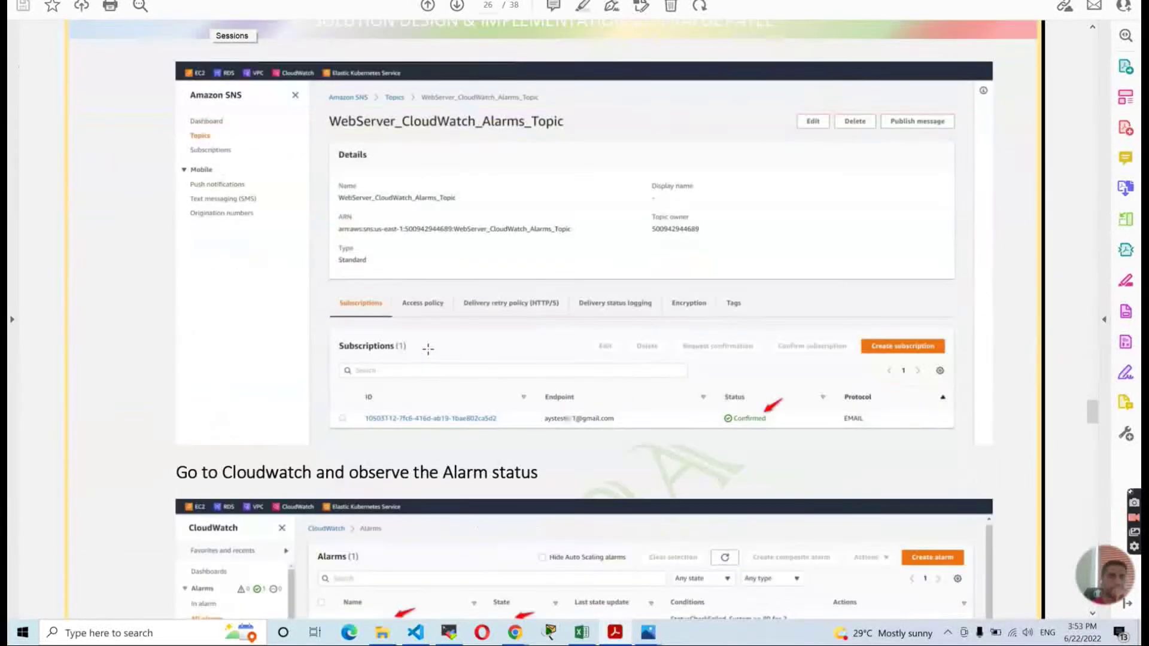
scroll(430, 353, "down", 20)
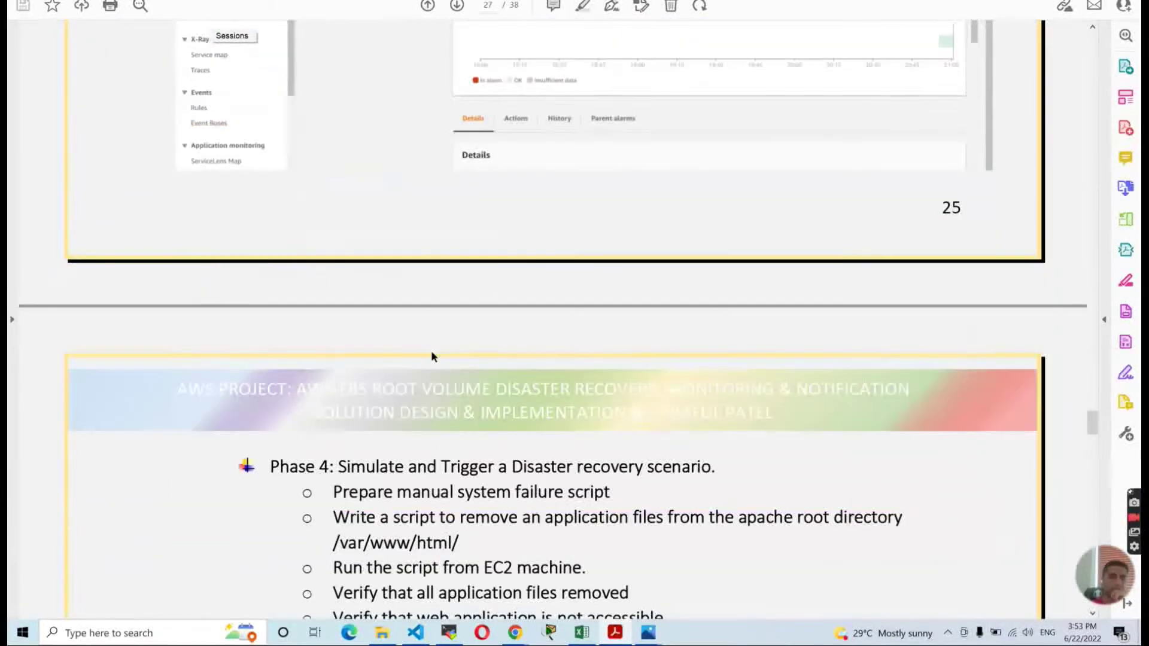
scroll(432, 356, "down", 5)
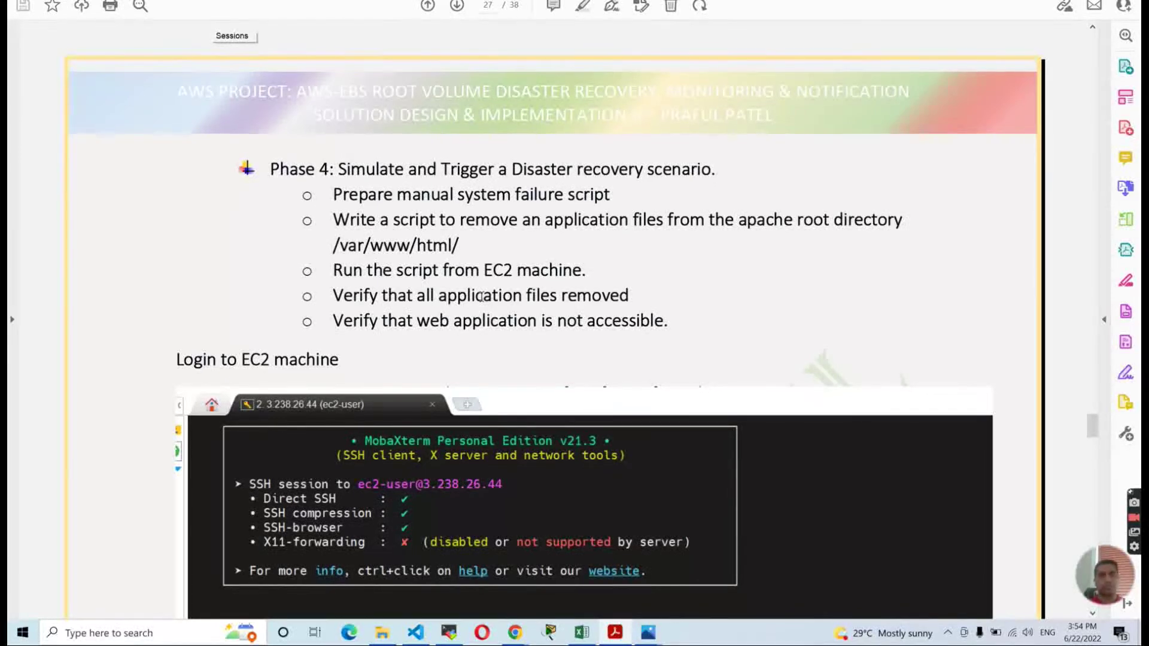
Move from the CloudWatch alarm page to the EC2 Snapshots list showing the completed 8 GiB snapshot.
key("alt+Tab")
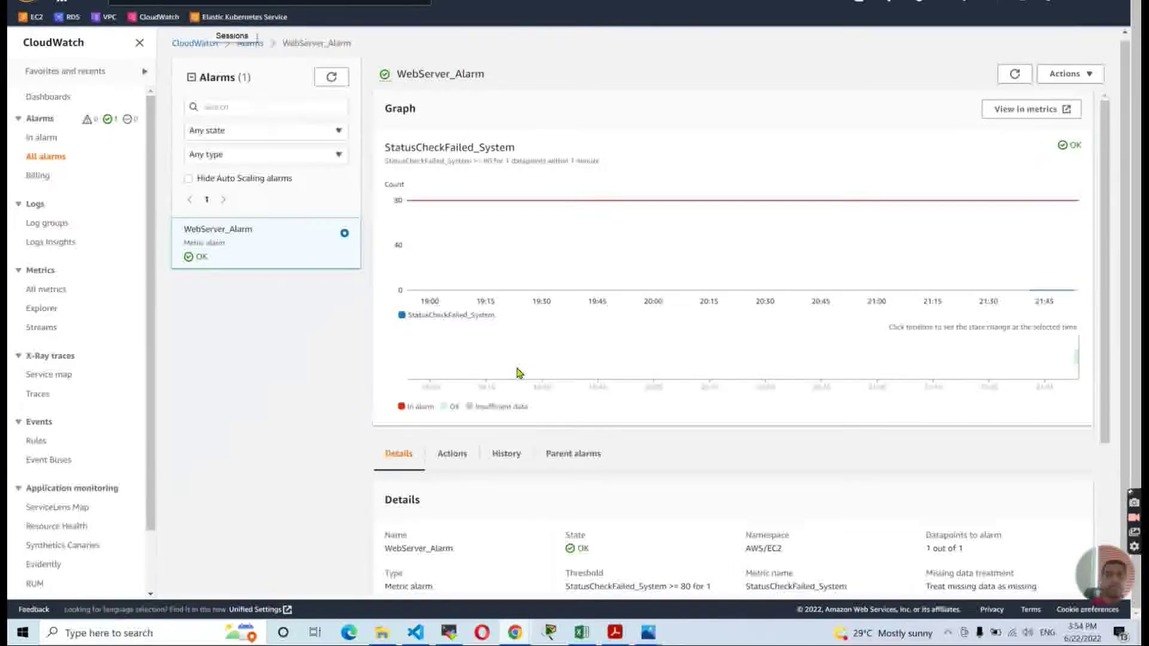
key("alt+Tab")
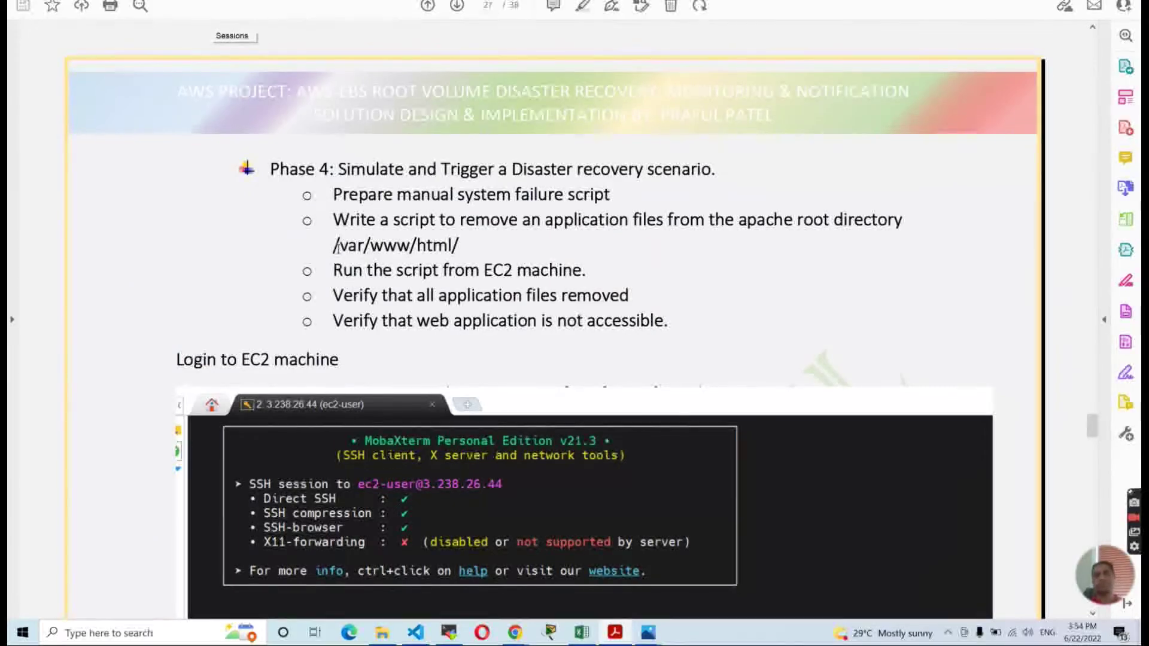
scroll(339, 232, "down", 2)
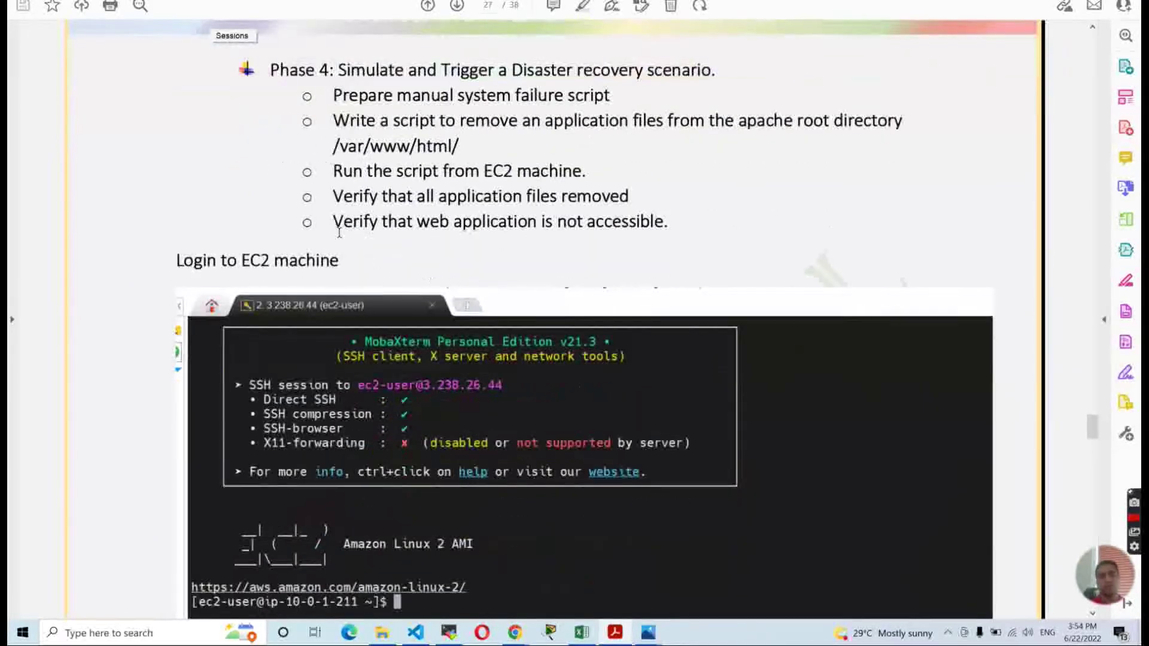
key("alt+Tab")
key("alt+Tab")
key("alt+Tab")
key("ctrl+Tab")
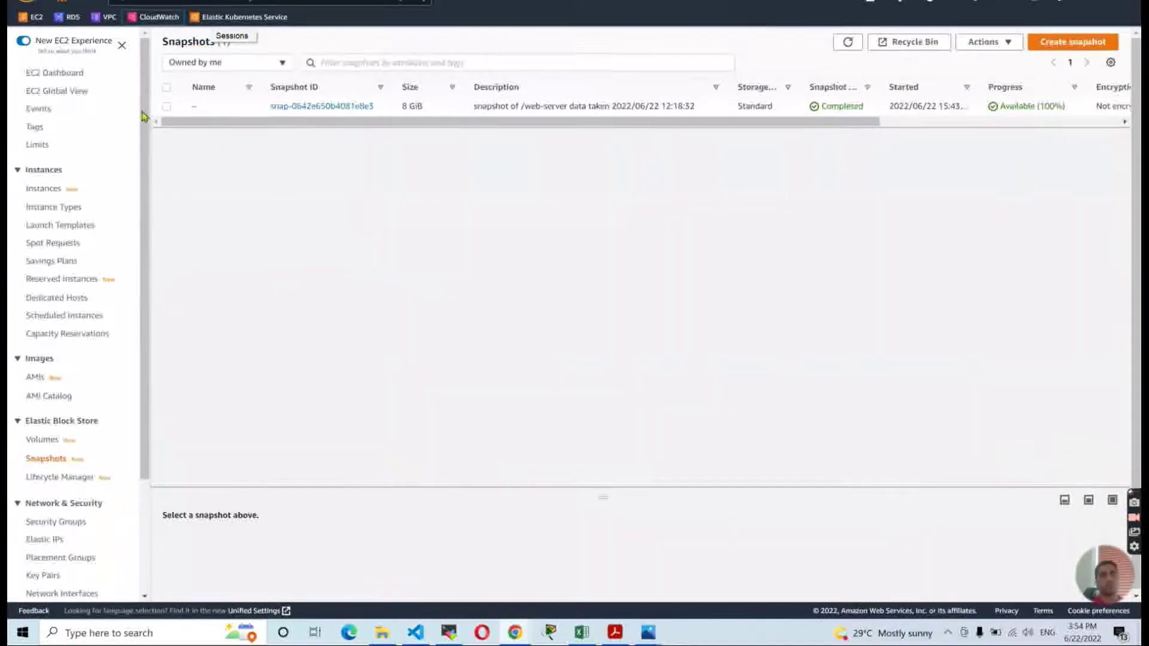
Copy the web_Server instance's public IPv4 address 34.239.155.245 from its EC2 summary page.
left_click(321, 106)
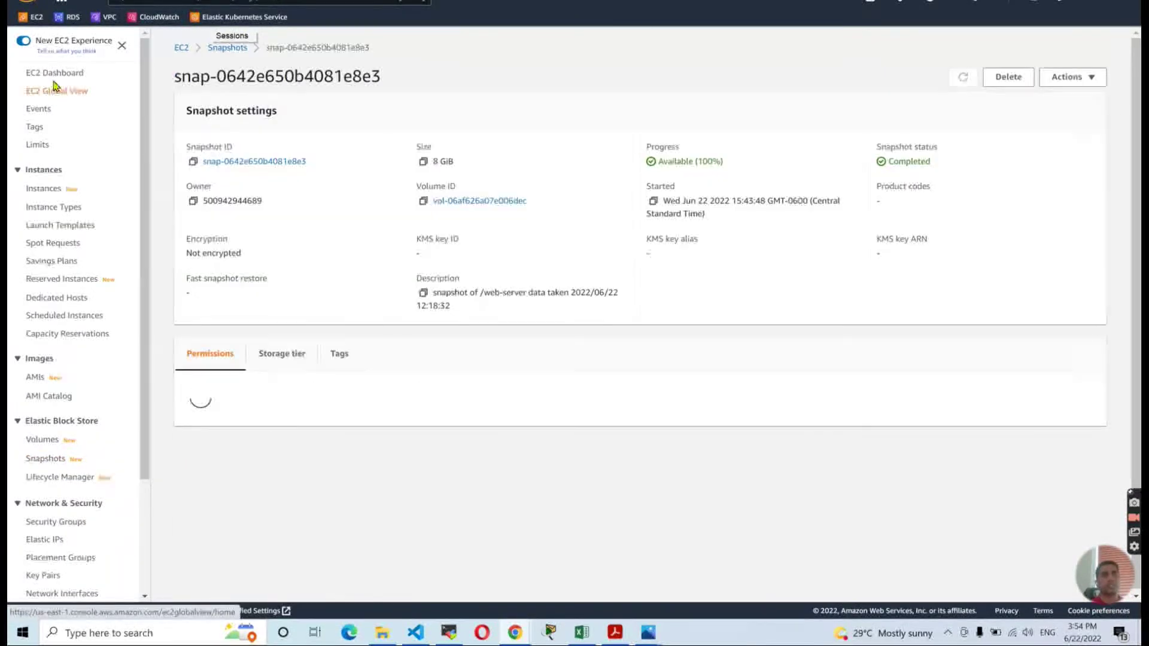
left_click(54, 76)
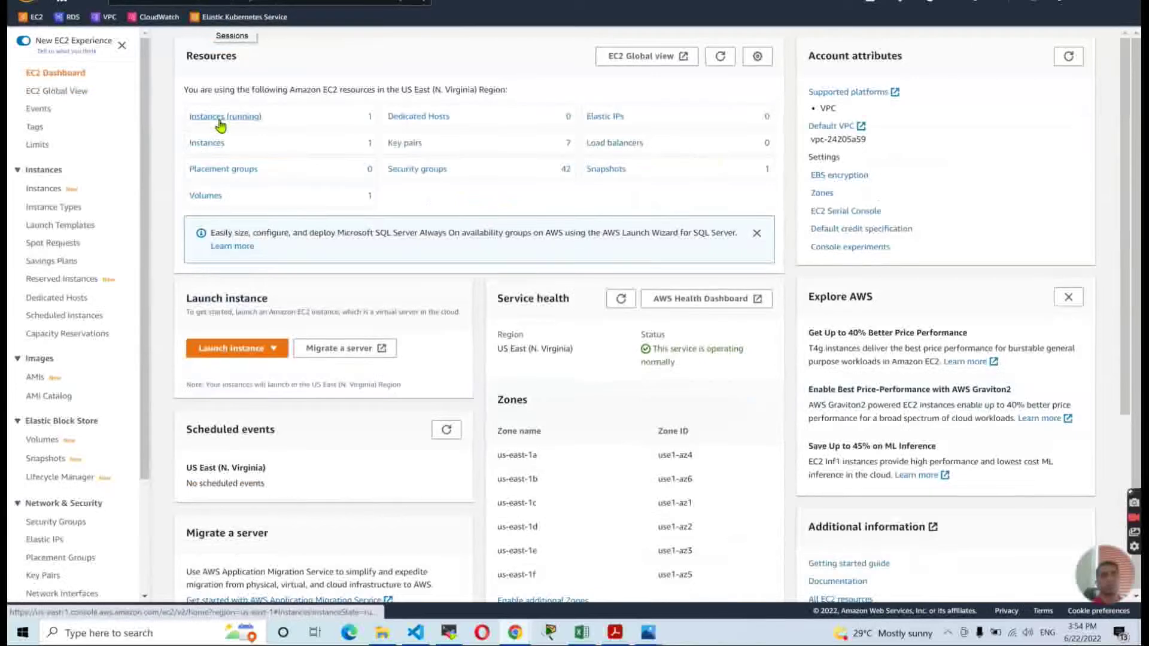
left_click(229, 143)
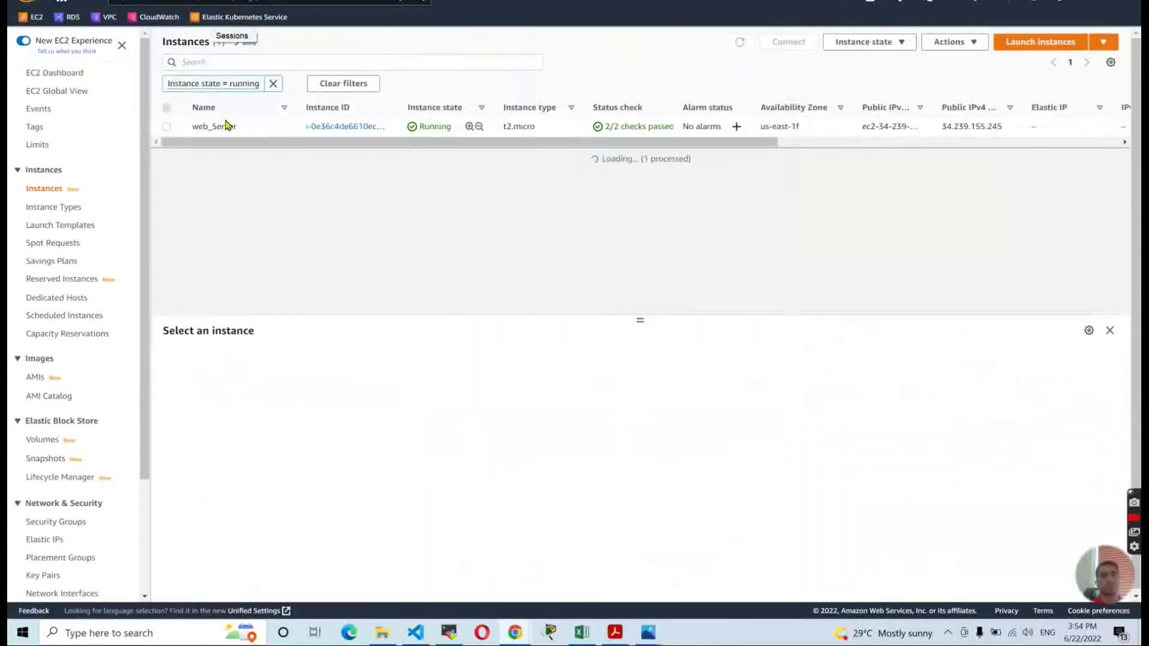
left_click(333, 127)
left_click(491, 123)
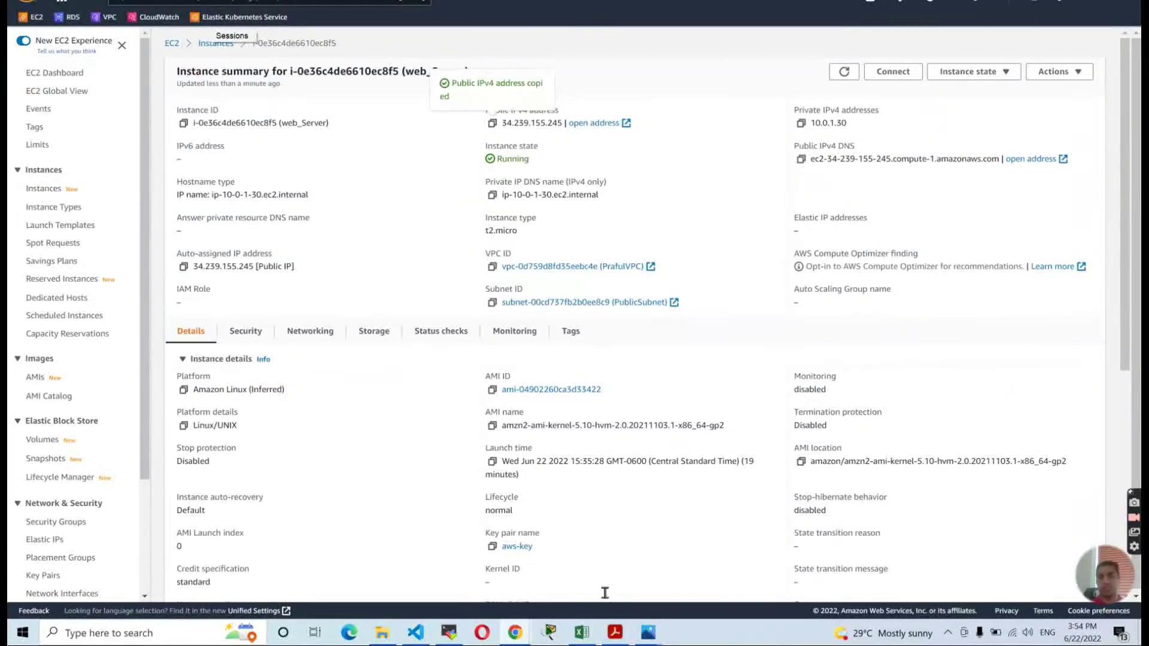
left_click(449, 632)
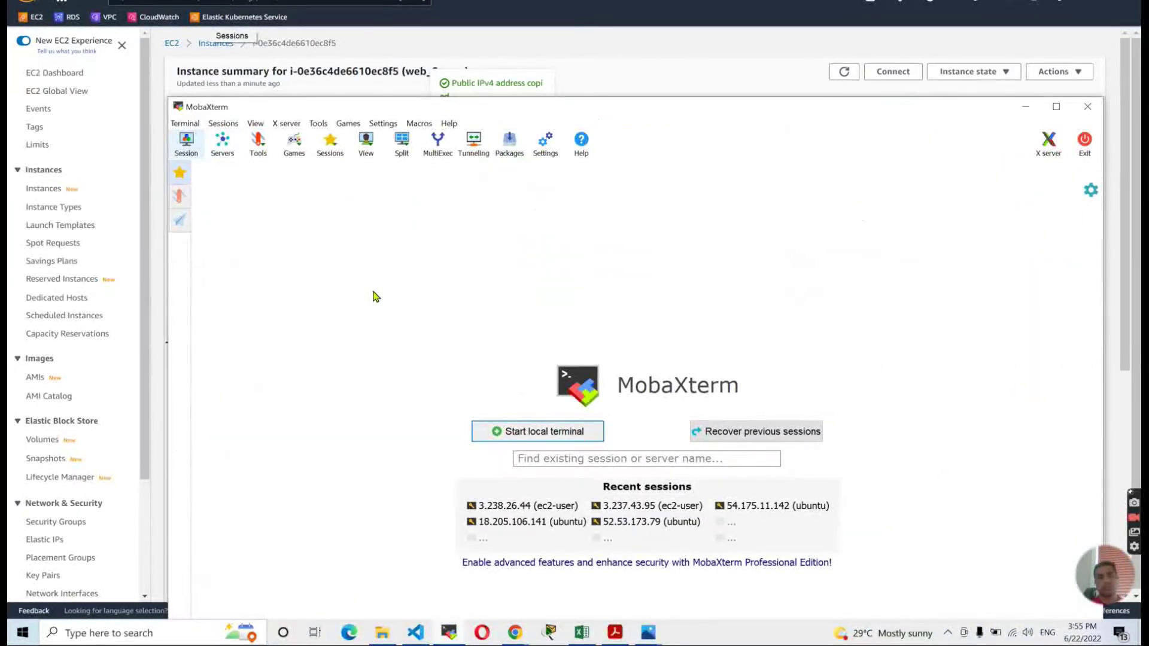
Connect by SSH to 34.239.155.245 as ec2-user using the aws-key (2).pem private key.
left_click(317, 146)
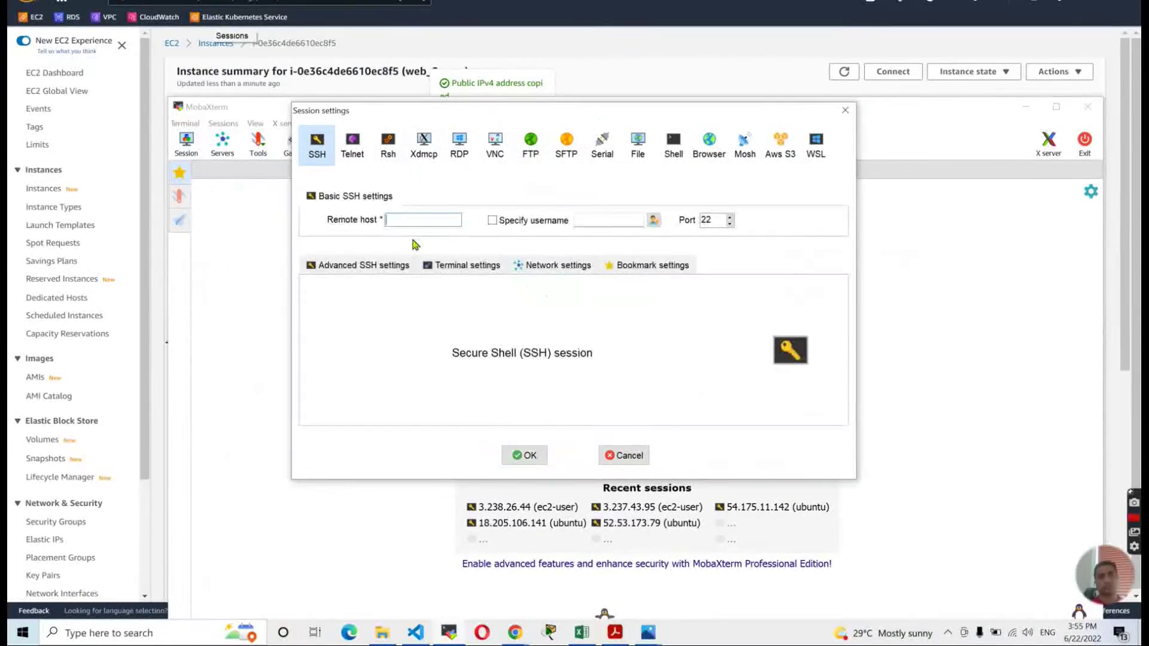
key("ctrl+v")
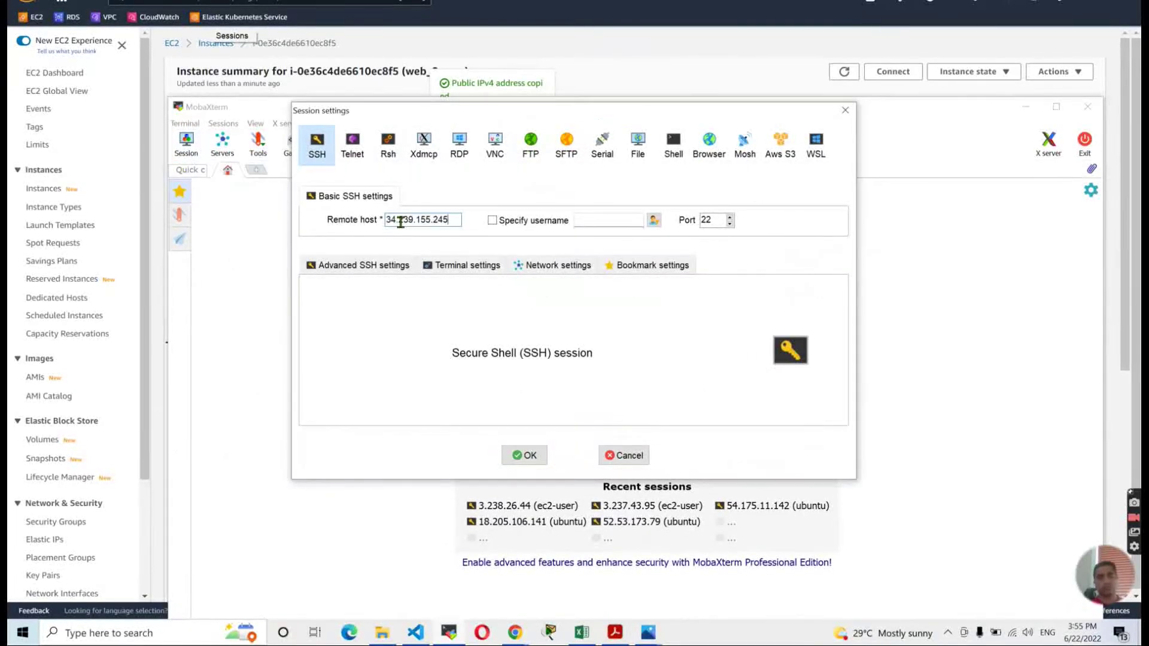
left_click(390, 266)
left_click(525, 223)
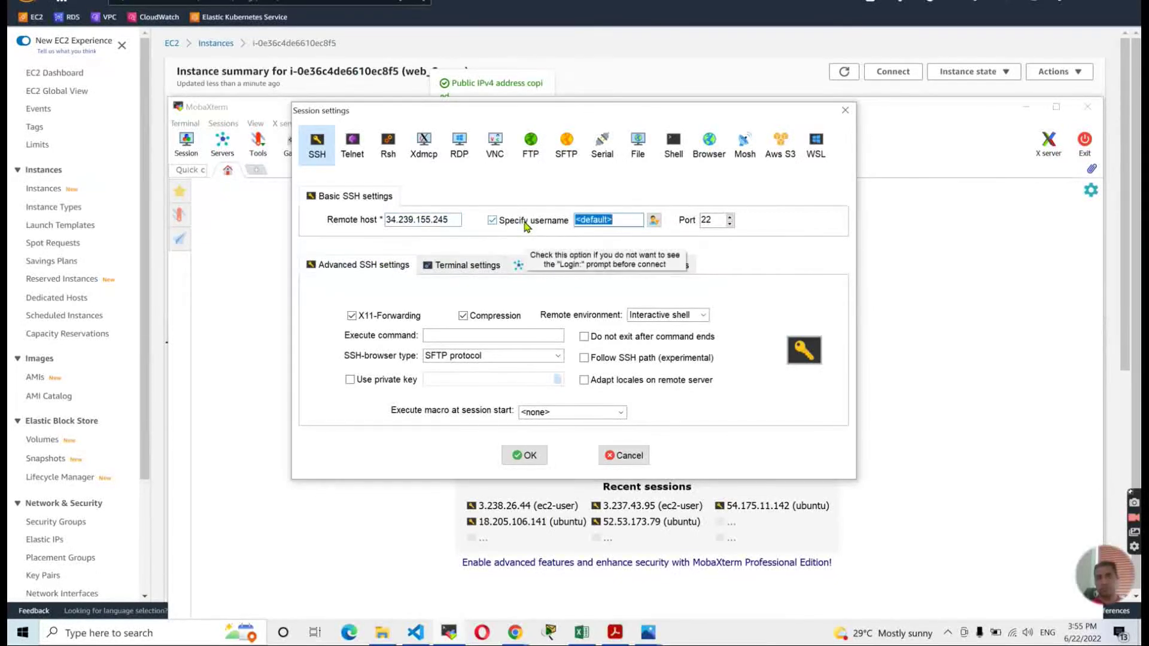
type("ec2-user")
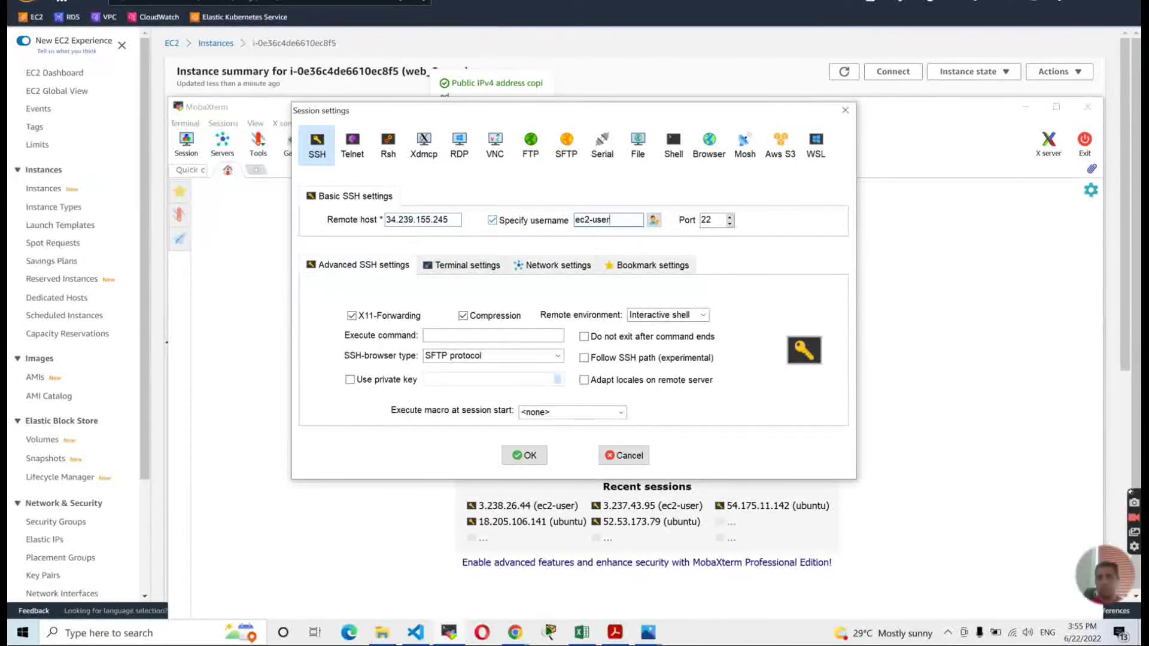
left_click(379, 387)
left_click(558, 381)
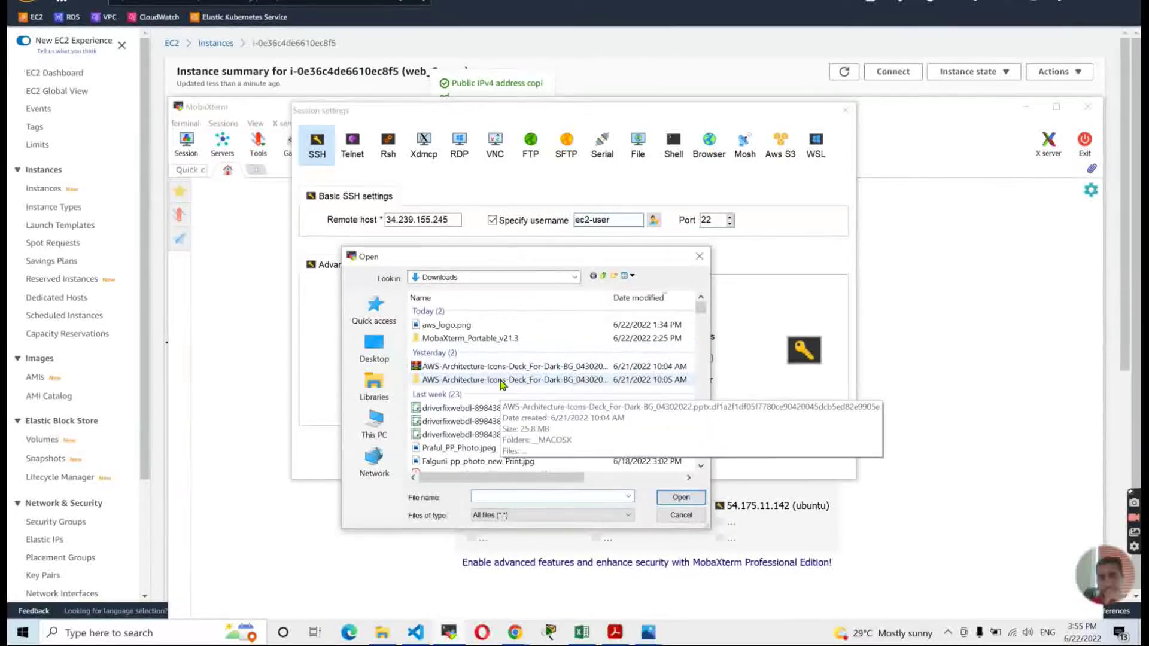
scroll(503, 384, "down", 5)
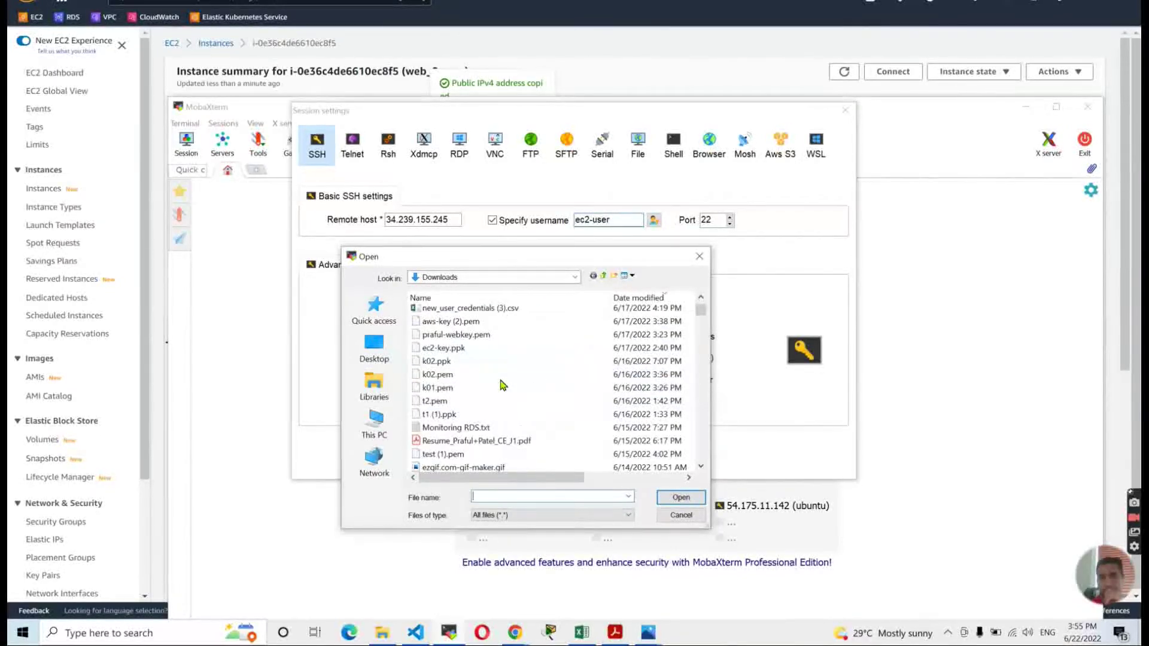
left_click(473, 322)
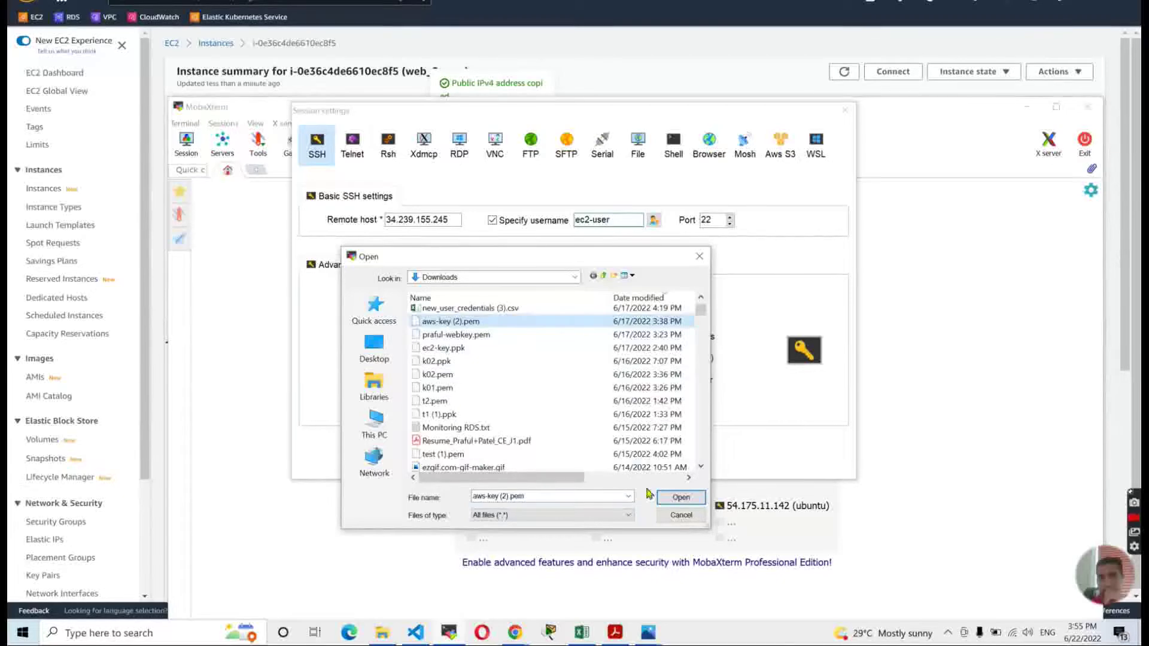
left_click(680, 496)
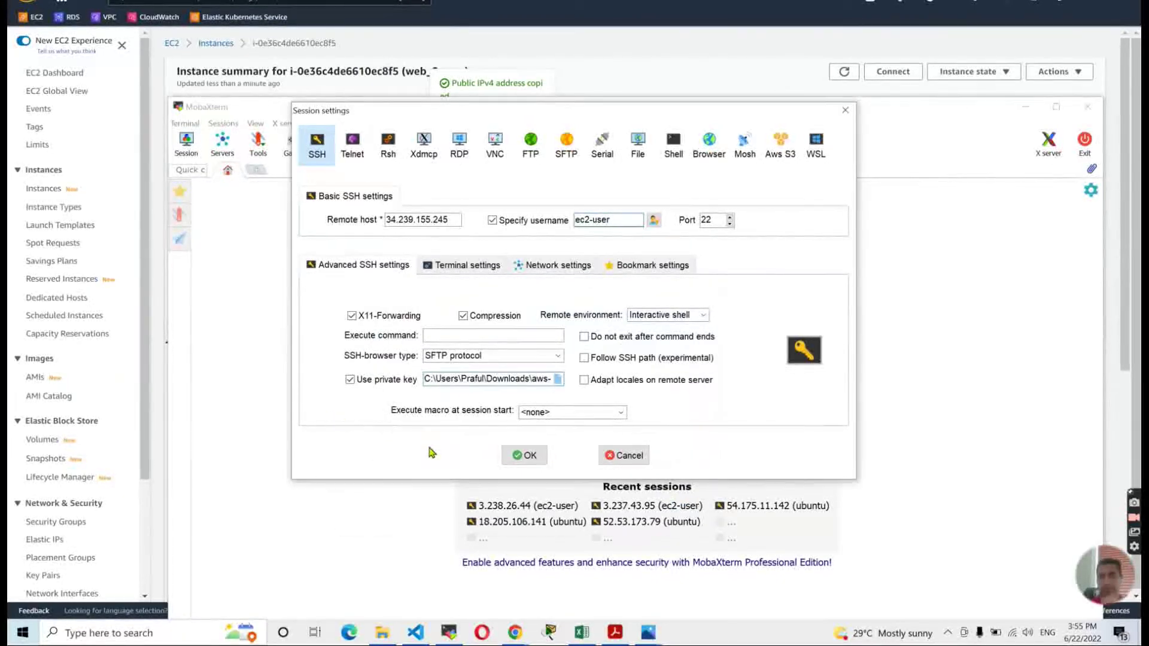
left_click(529, 459)
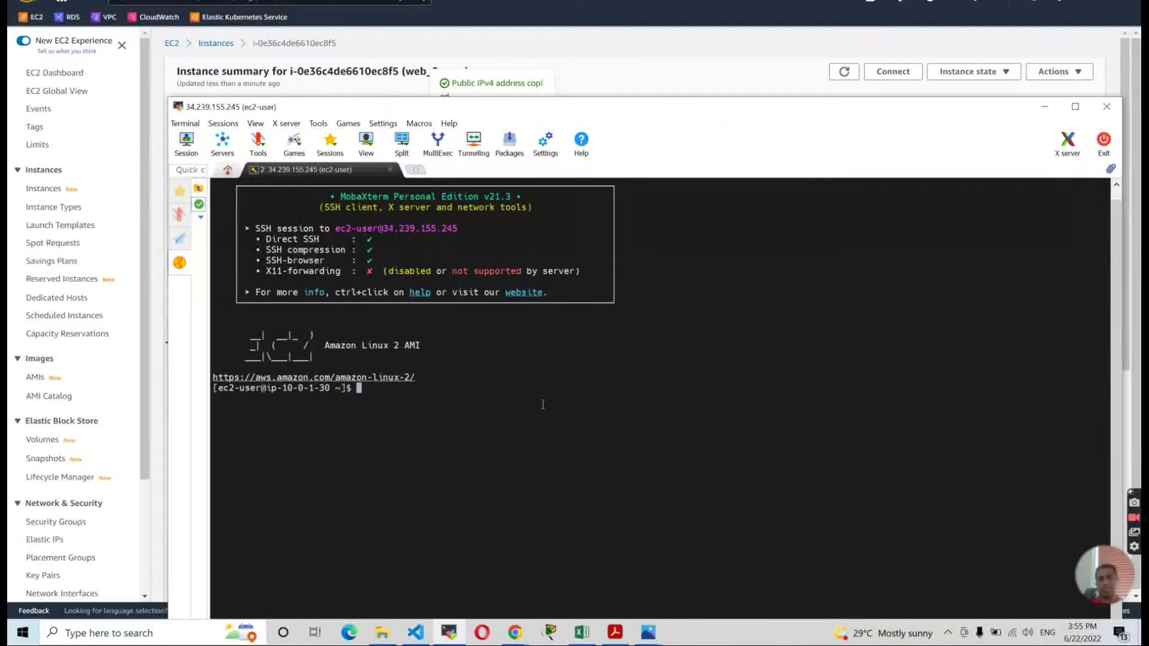
Clear the terminal, become root with sudo su -, and clear the root shell's screen.
key("Return")
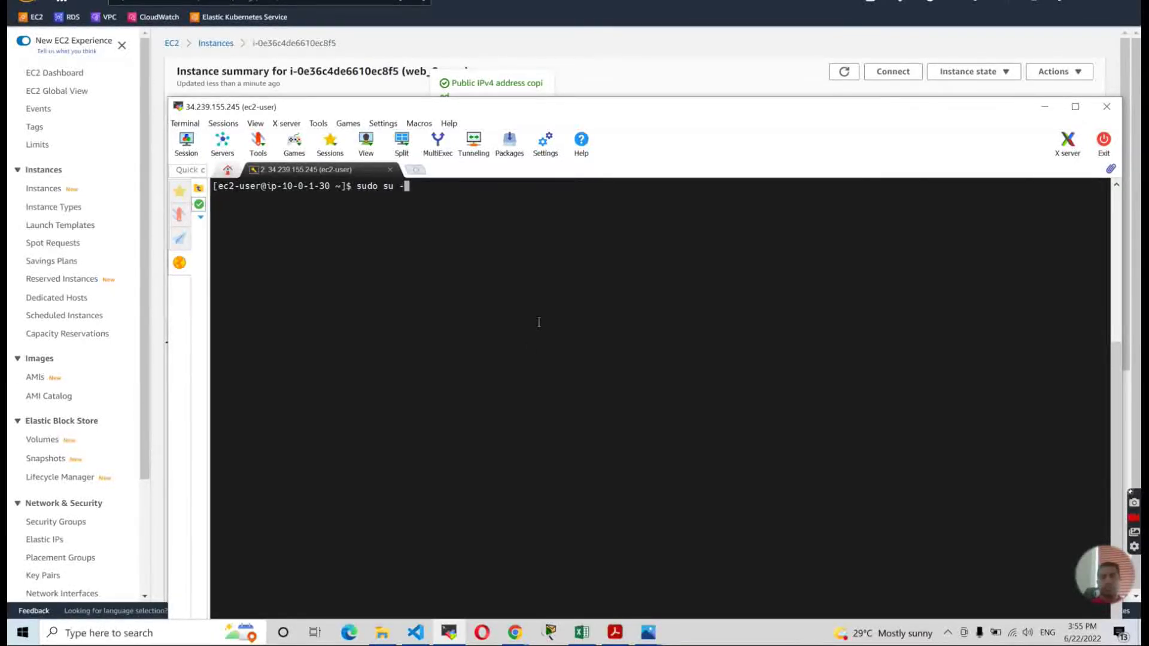
key("Return")
type("clear")
key("Return")
key("alt+Tab")
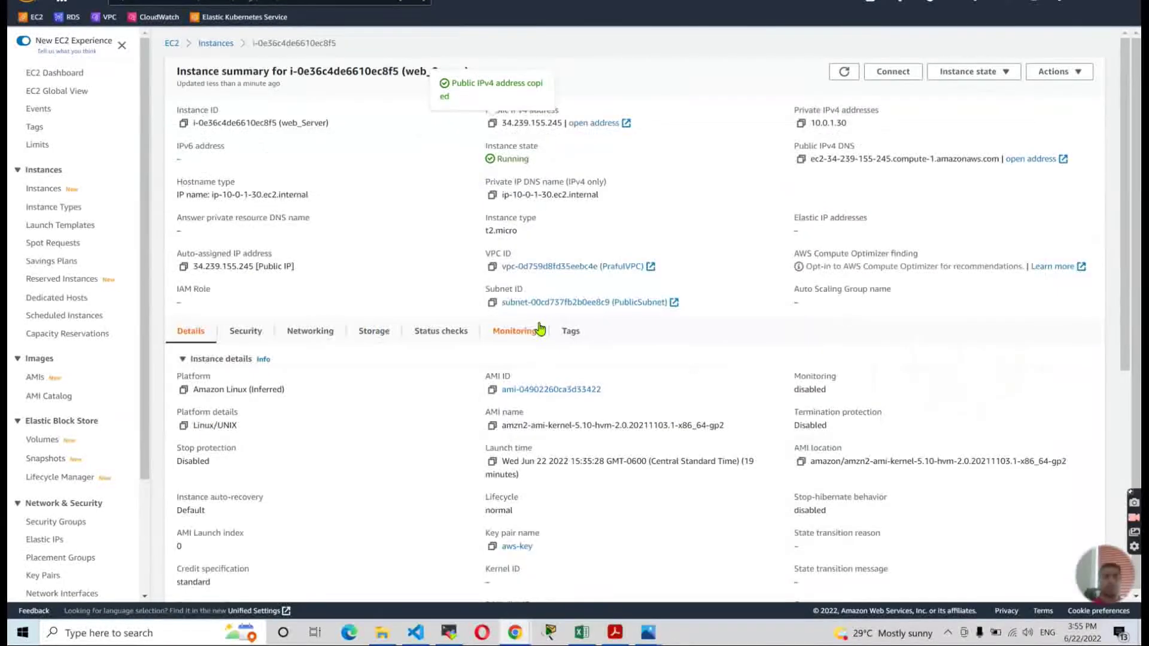
key("alt+Tab")
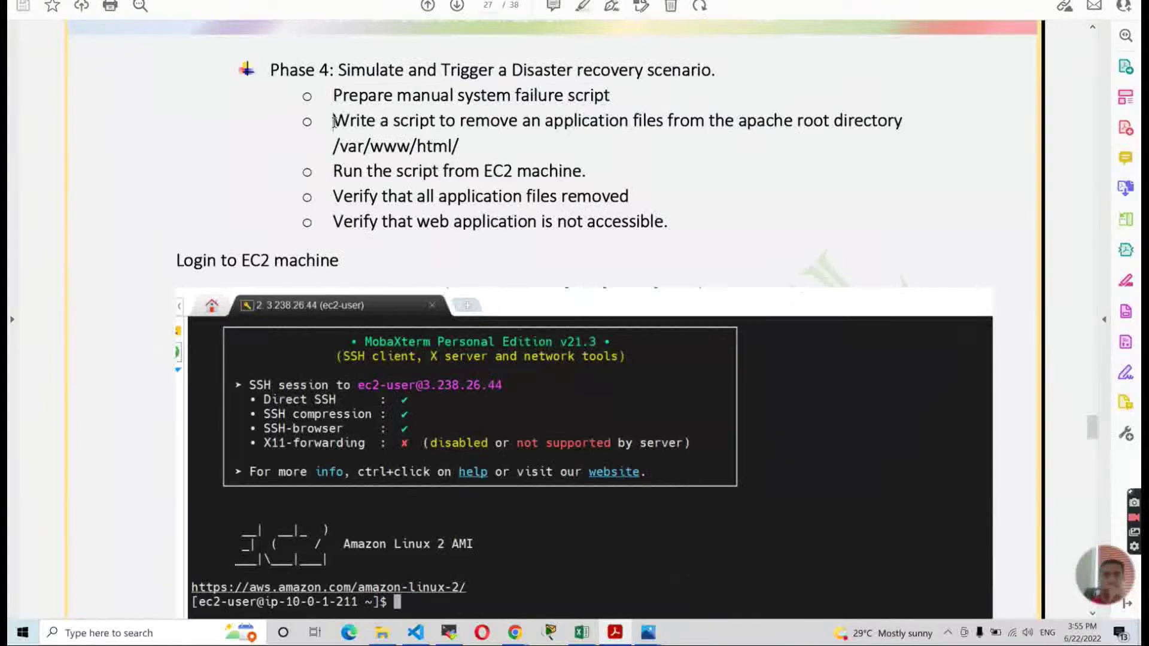
Review the Phase 4 guide step about removing application files from /var/www/html/.
left_click_drag(333, 122, 458, 146)
left_click(368, 139)
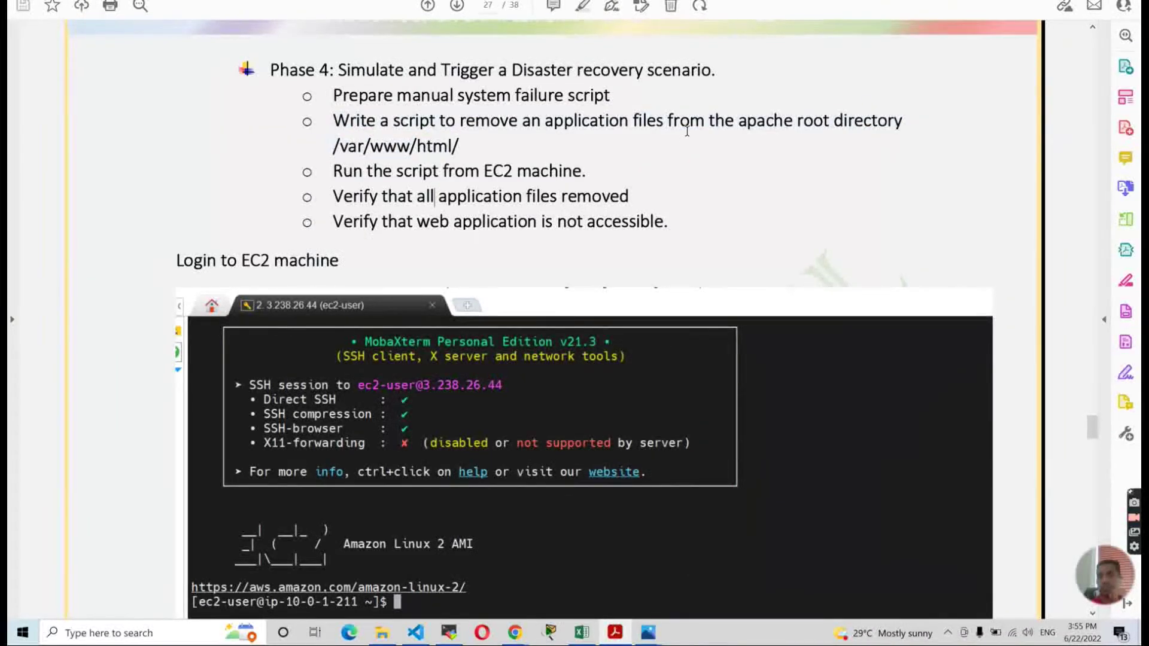
left_click_drag(334, 146, 462, 148)
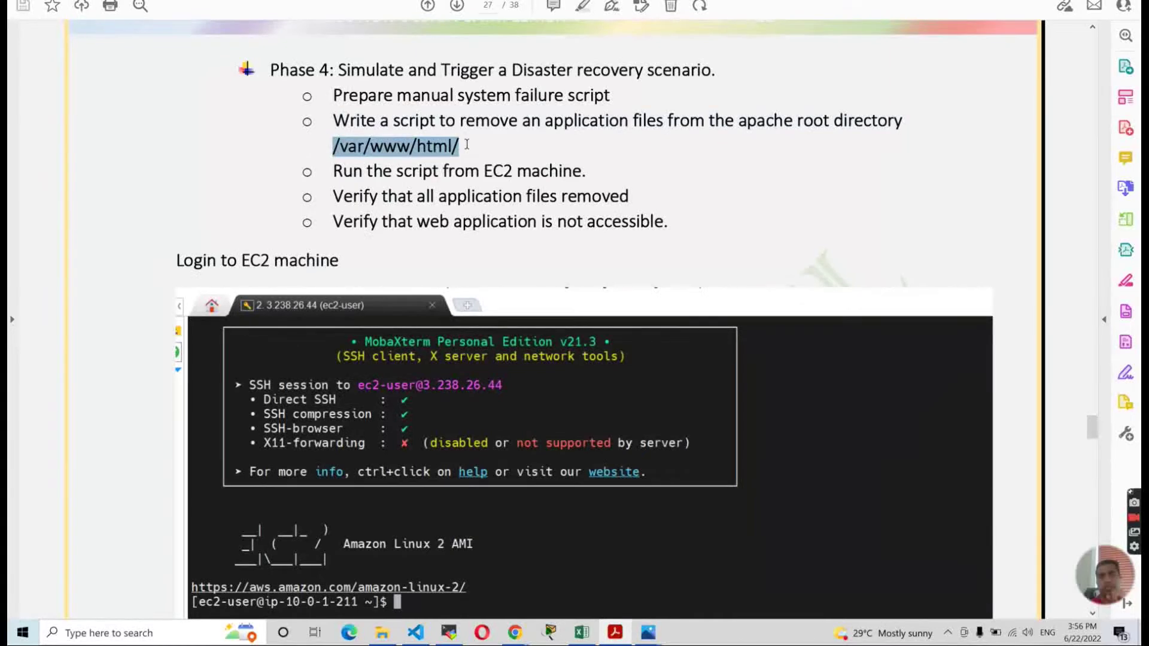
left_click(461, 150)
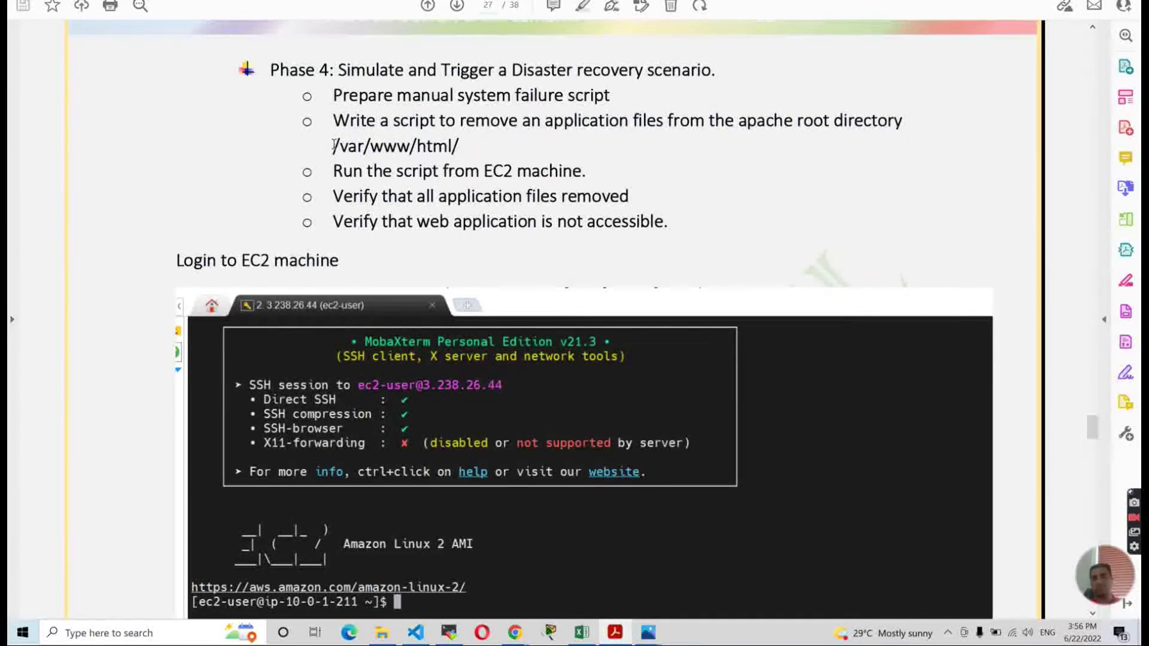
left_click_drag(333, 147, 489, 170)
left_click(448, 171)
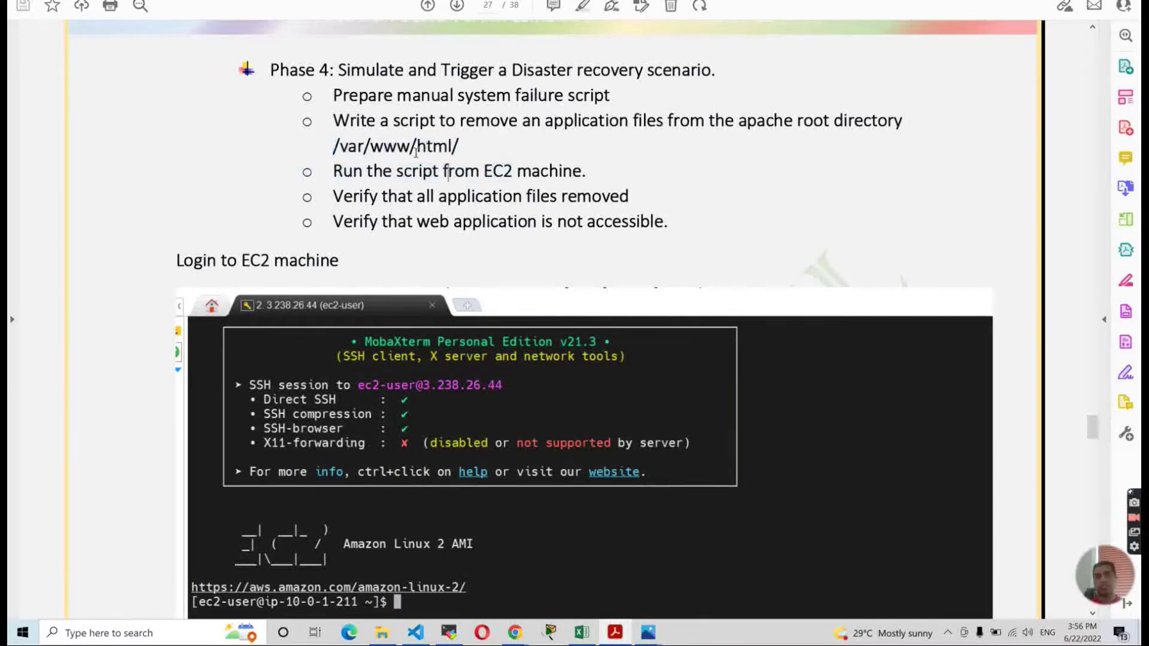
scroll(411, 159, "down", 3)
scroll(383, 209, "down", 10)
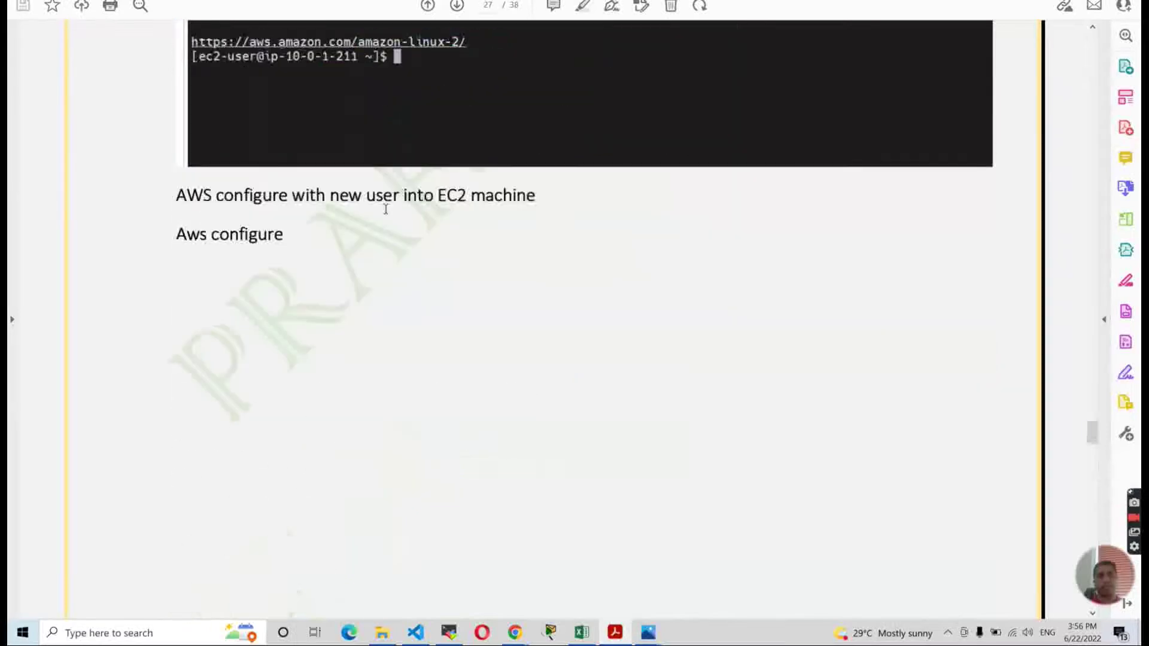
scroll(385, 206, "up", 10)
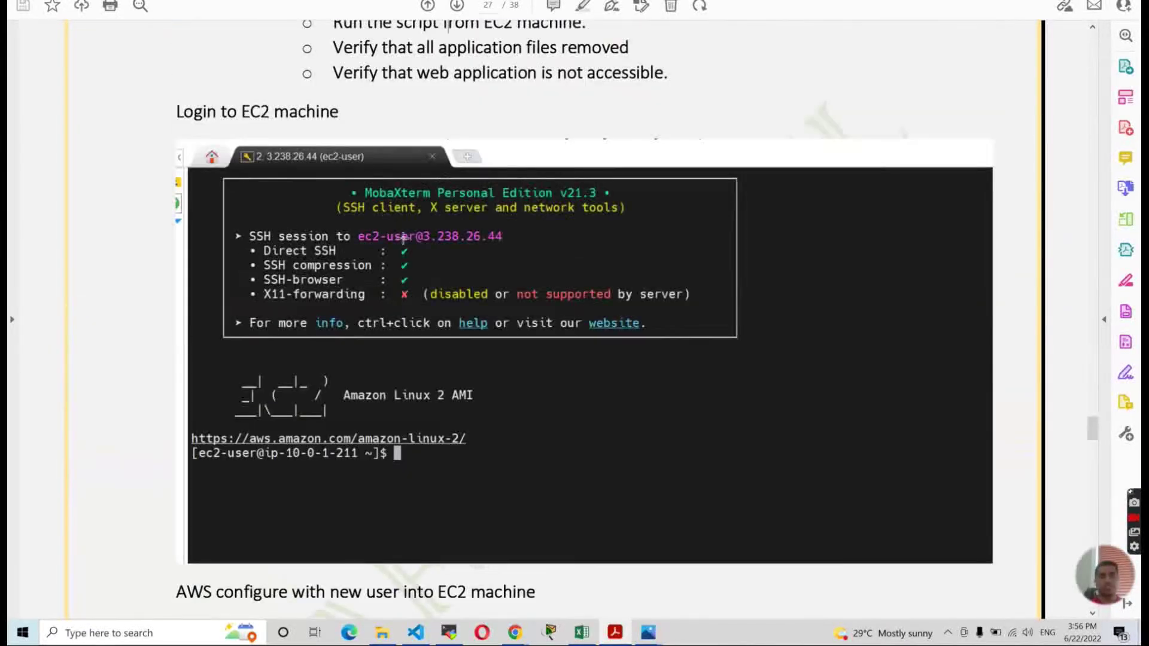
key("alt+Tab")
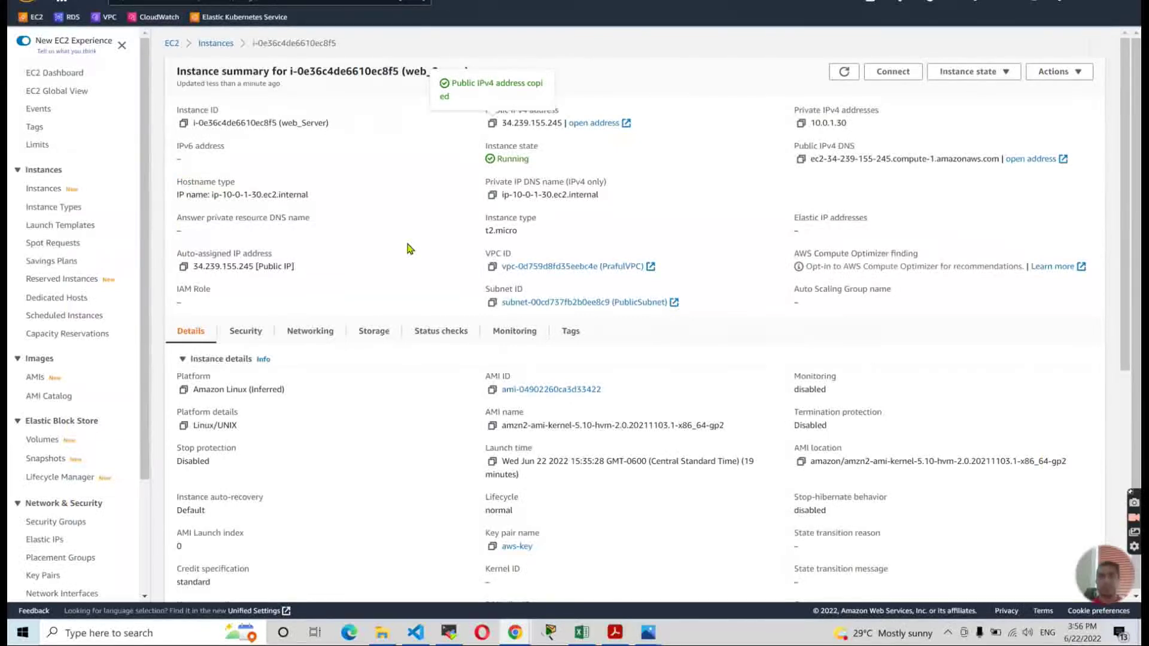
key("alt+Tab")
key("alt+Tab")
key("alt+Tab")
key("alt+Tab")
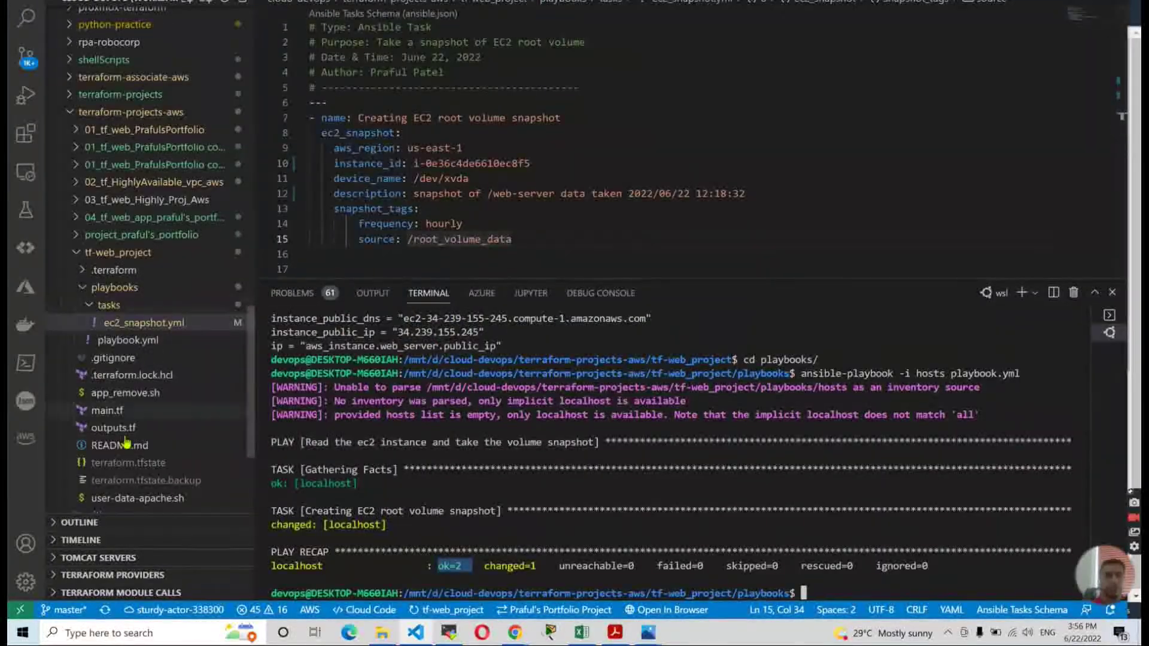
Open app_remove.sh in the Explorer and select its entire script contents.
left_click(131, 396)
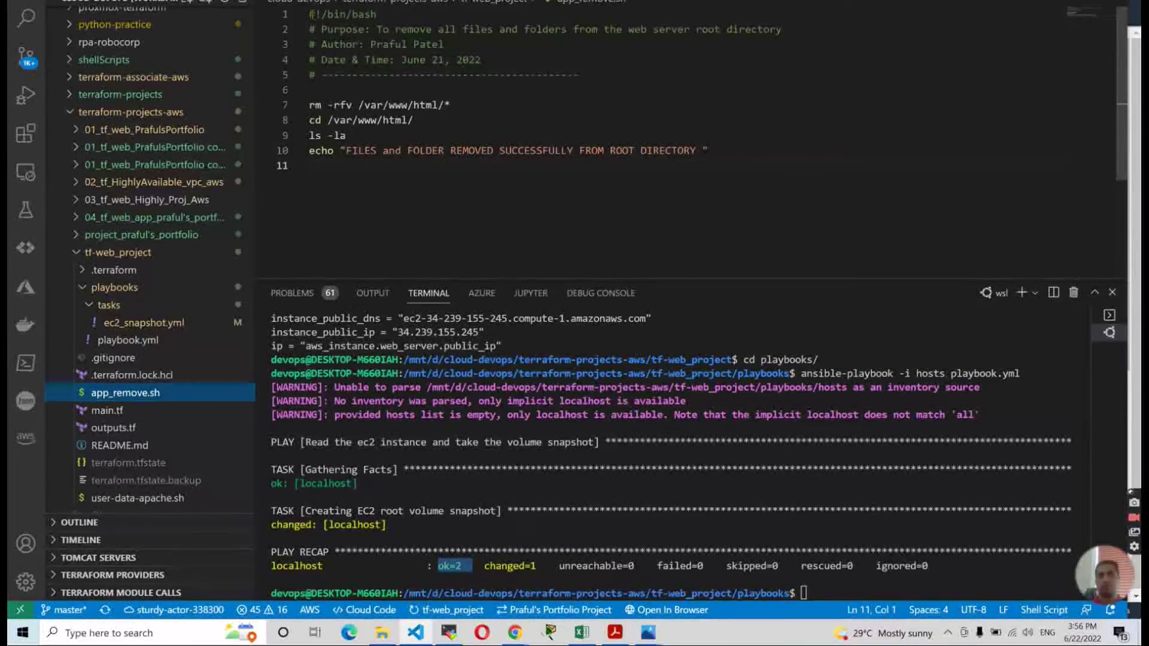
left_click_drag(311, 13, 561, 197)
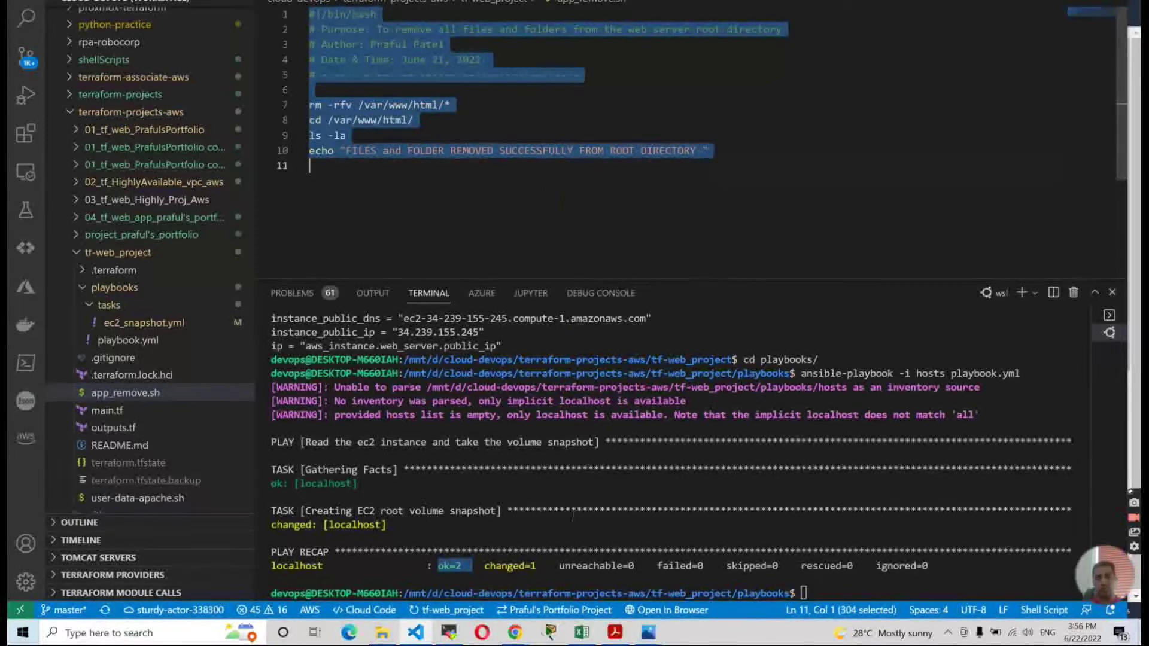
left_click(448, 631)
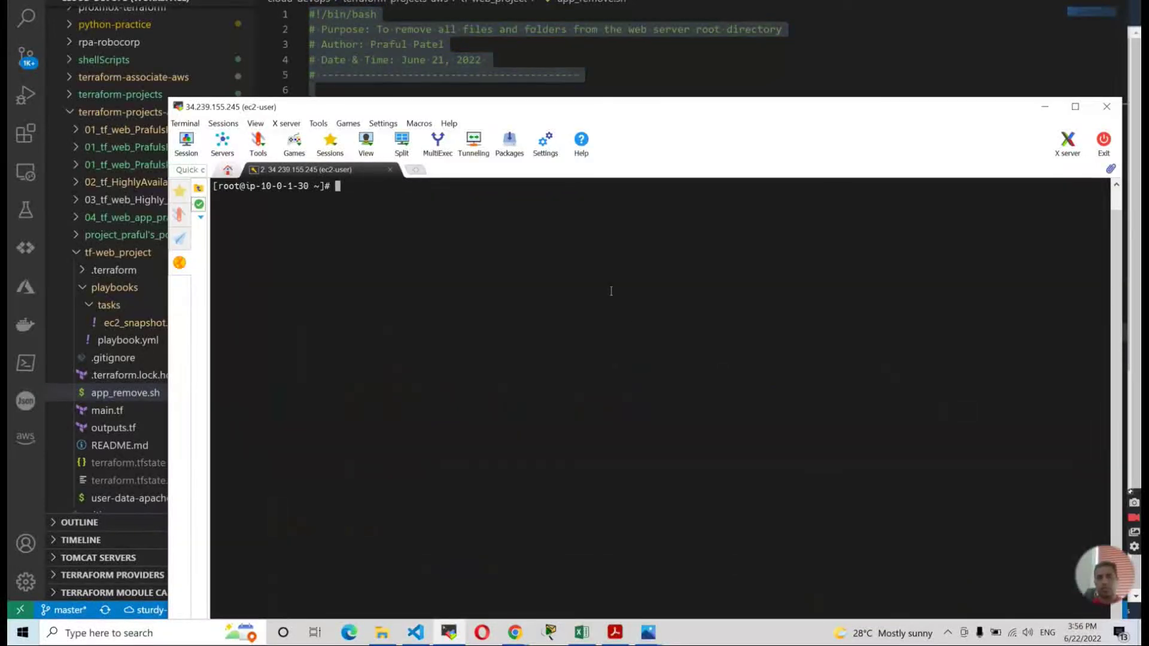
Create app_remove in vi with the pasted removal script and save it with :wq.
type("vi app_remove")
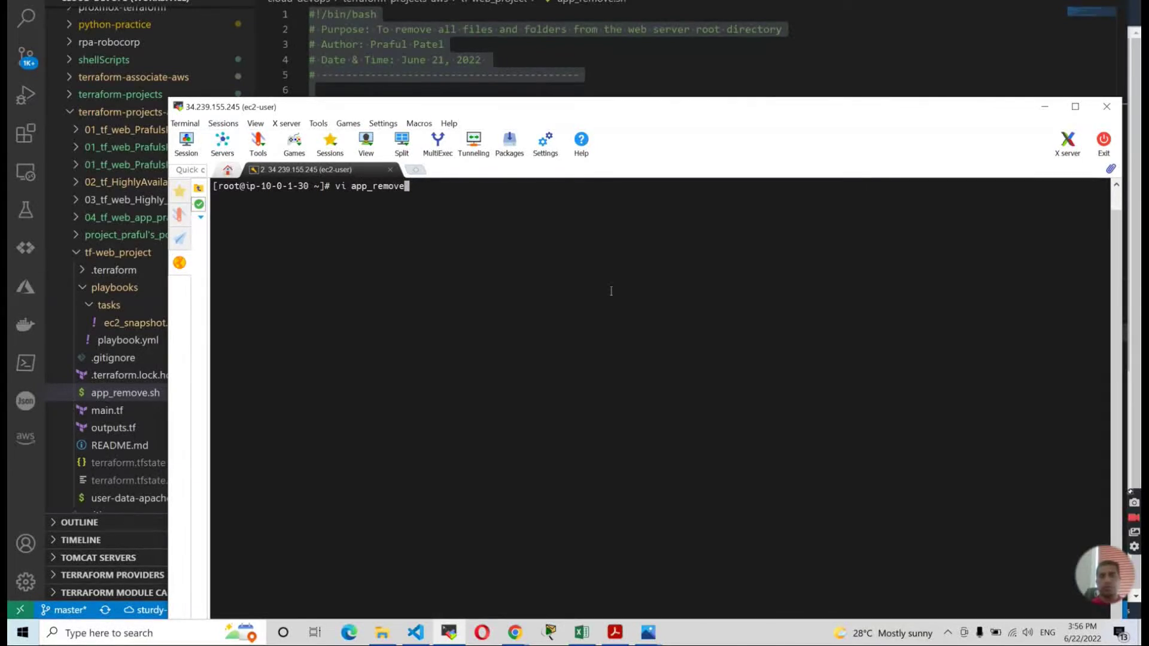
key("Return")
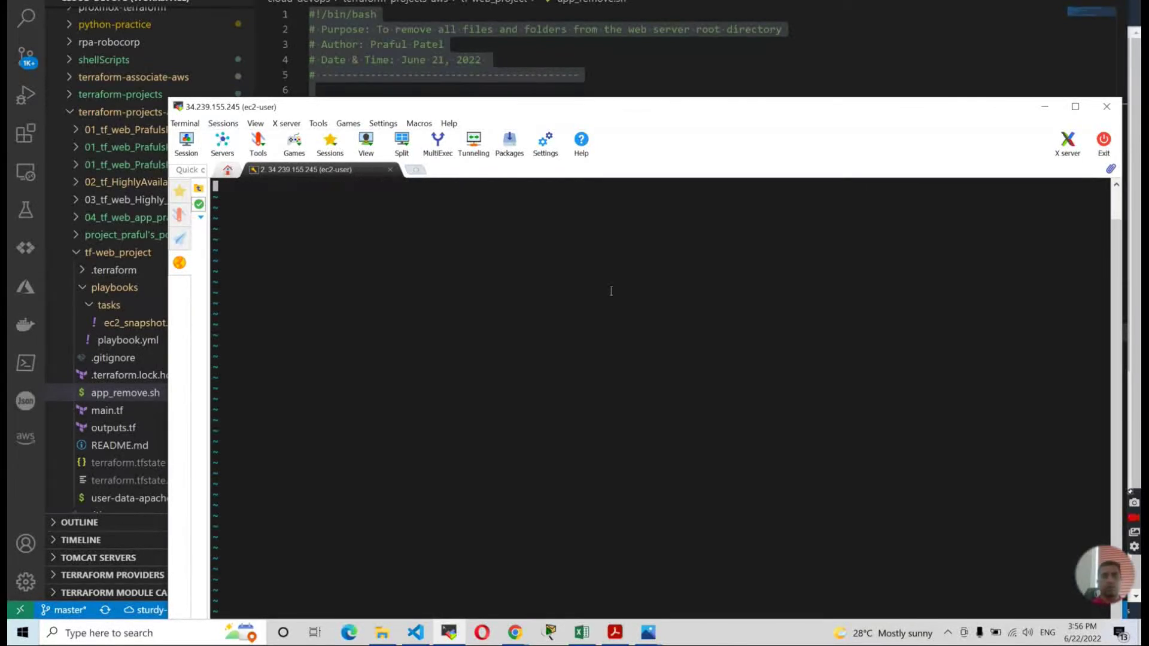
right_click(610, 291)
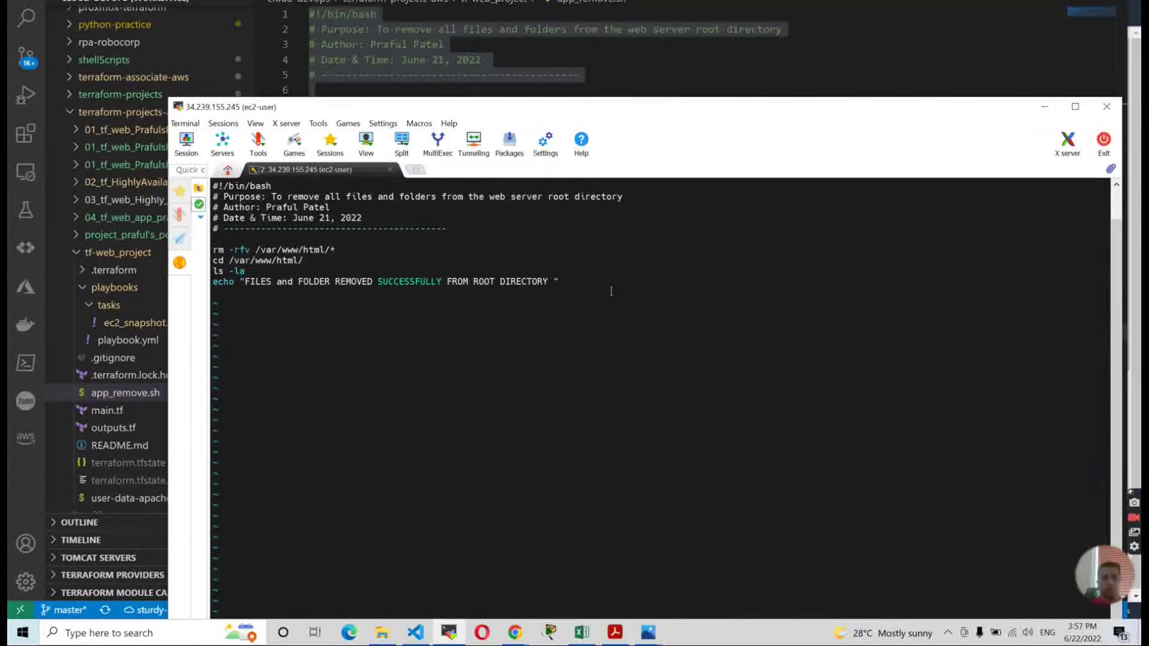
type(":wq")
key("Return")
Make app_remove executable with chmod +x, confirming the permission with ls -la.
left_click_drag(640, 119, 698, 100)
type("ls -la")
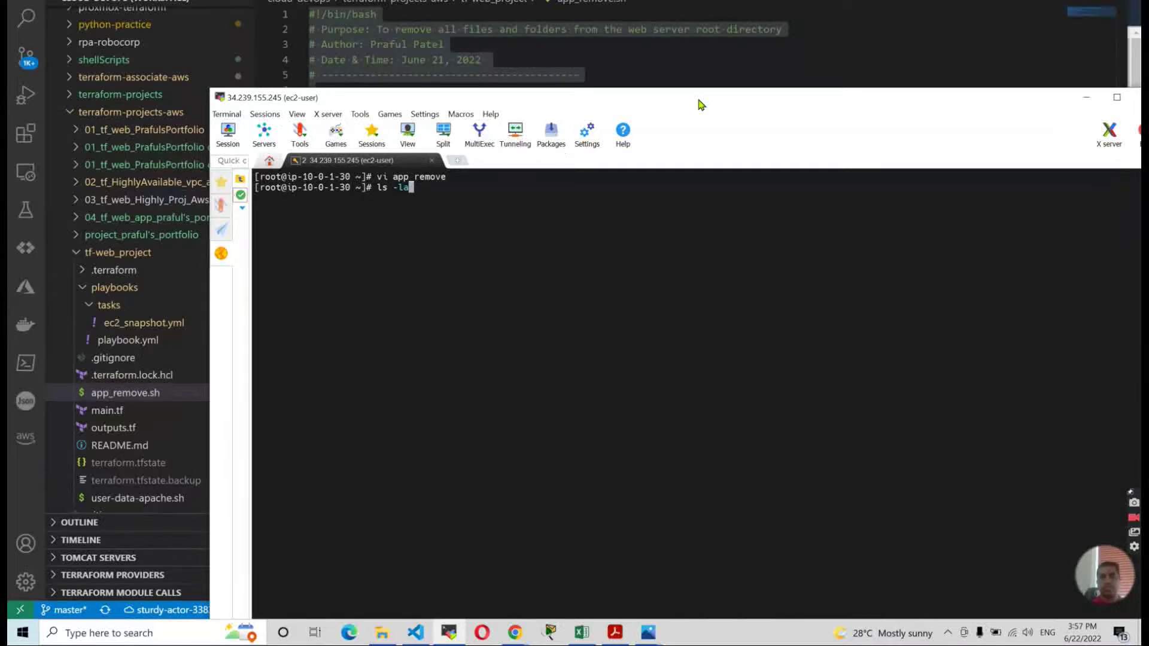
key("Return")
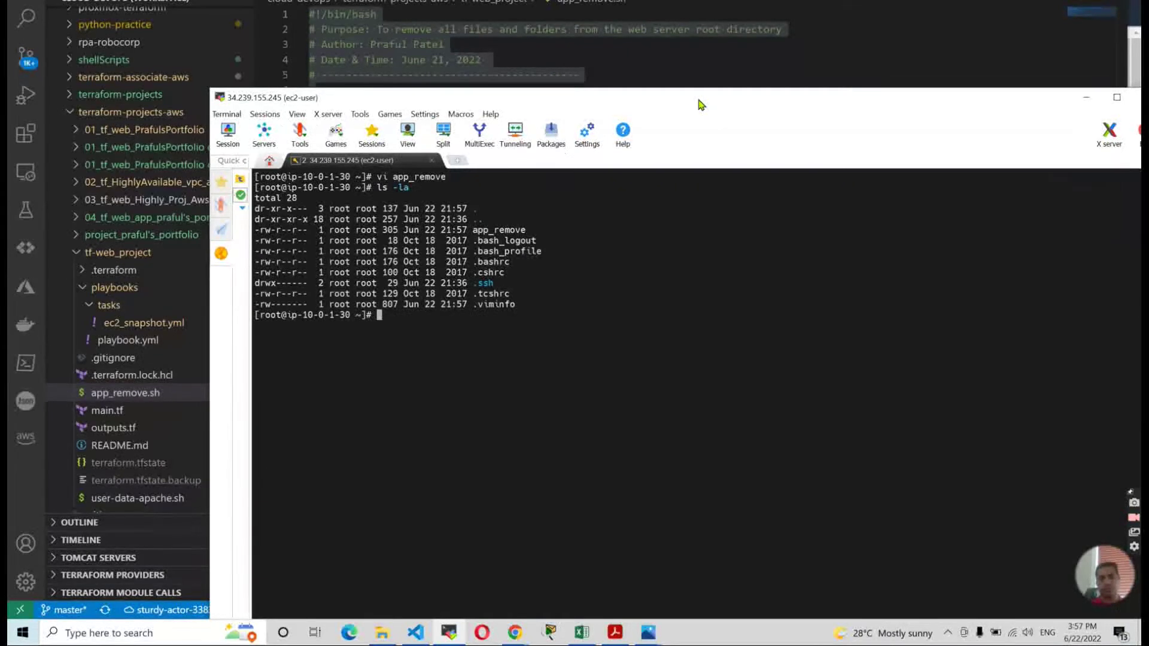
type("chmod +x ")
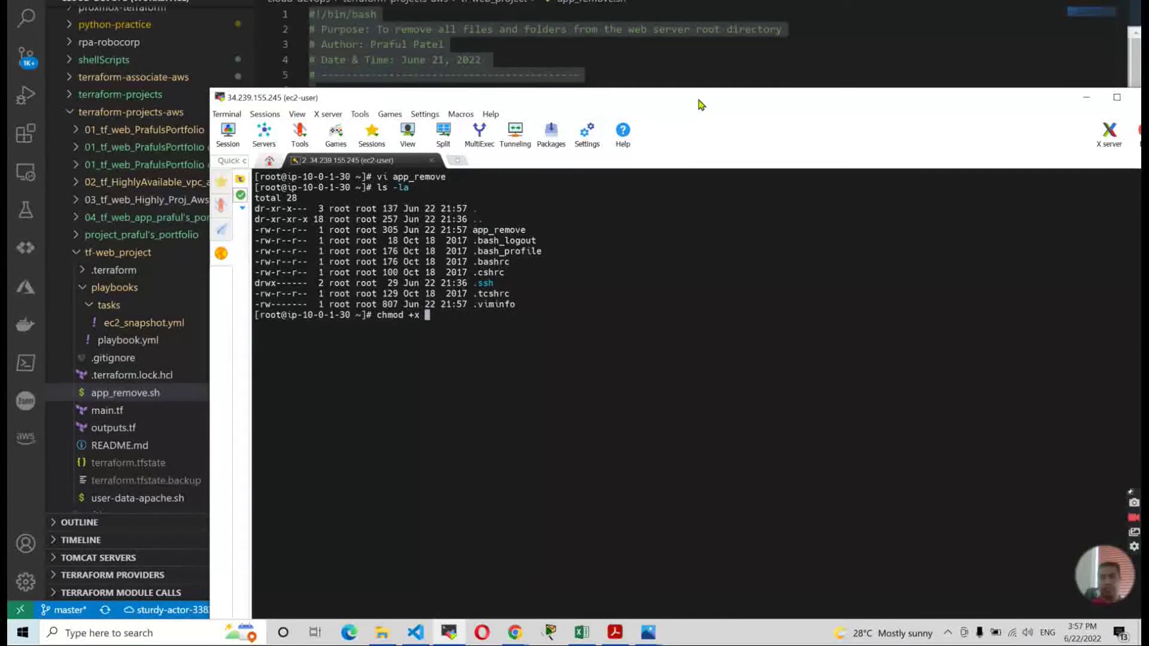
type("app_remove")
key("Return")
type("ls -la")
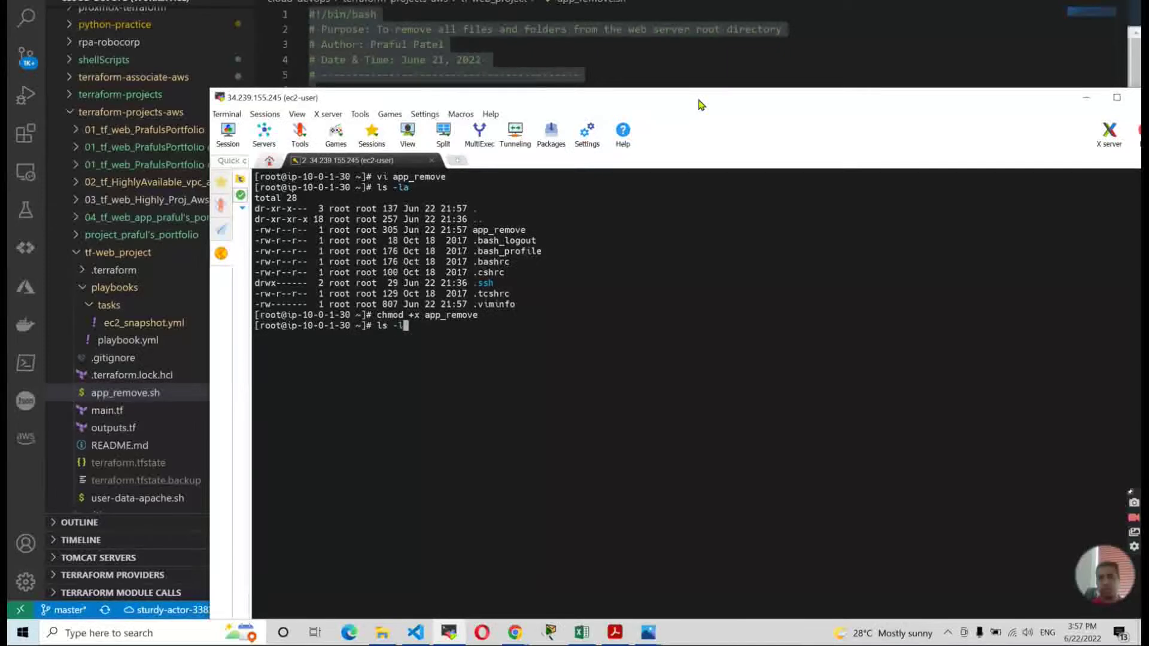
key("Return")
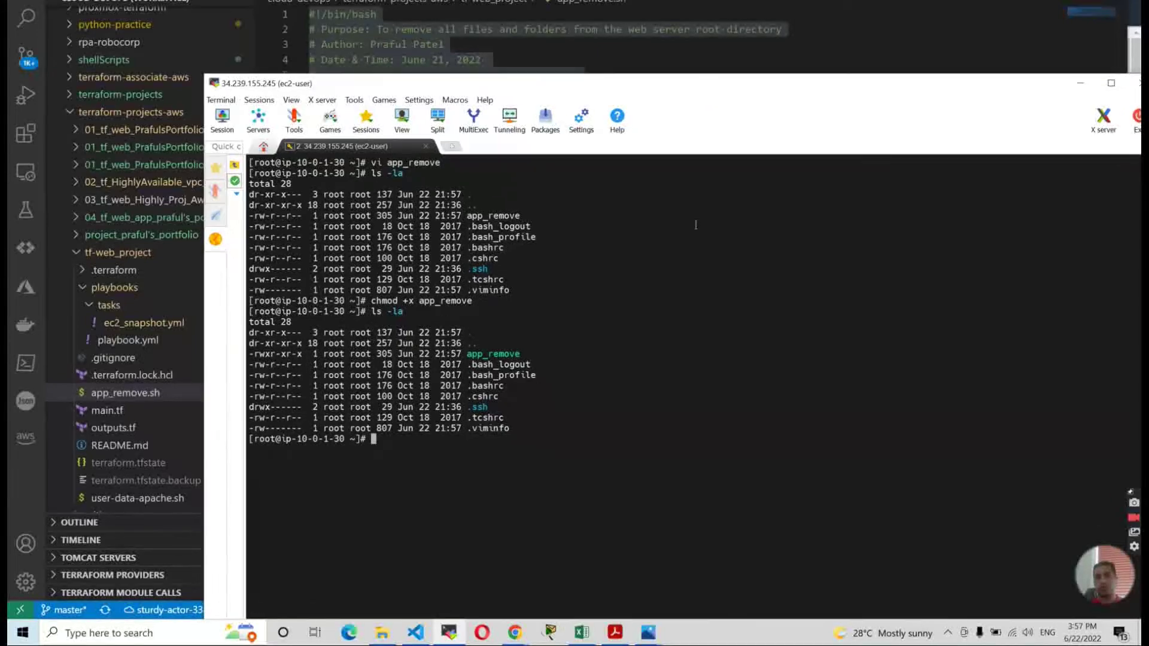
key("alt+Tab")
key("alt+Tab")
left_click(675, 265)
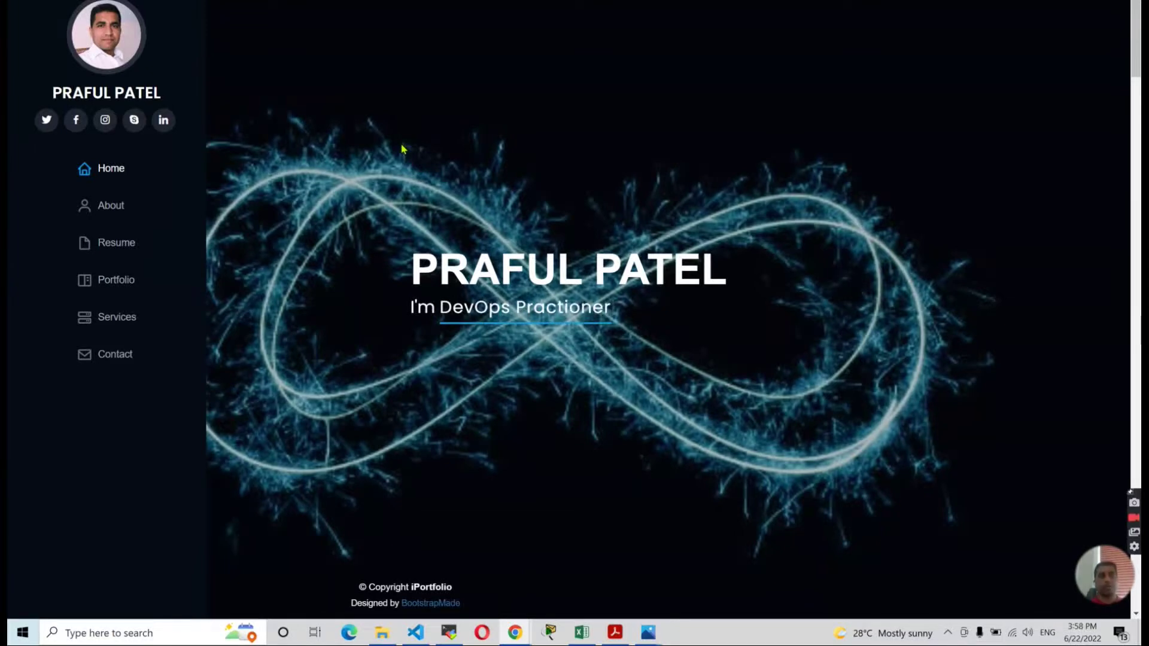
List the contents of /var/www/html on the server with ls -la.
key("alt+Tab")
key("alt+Tab")
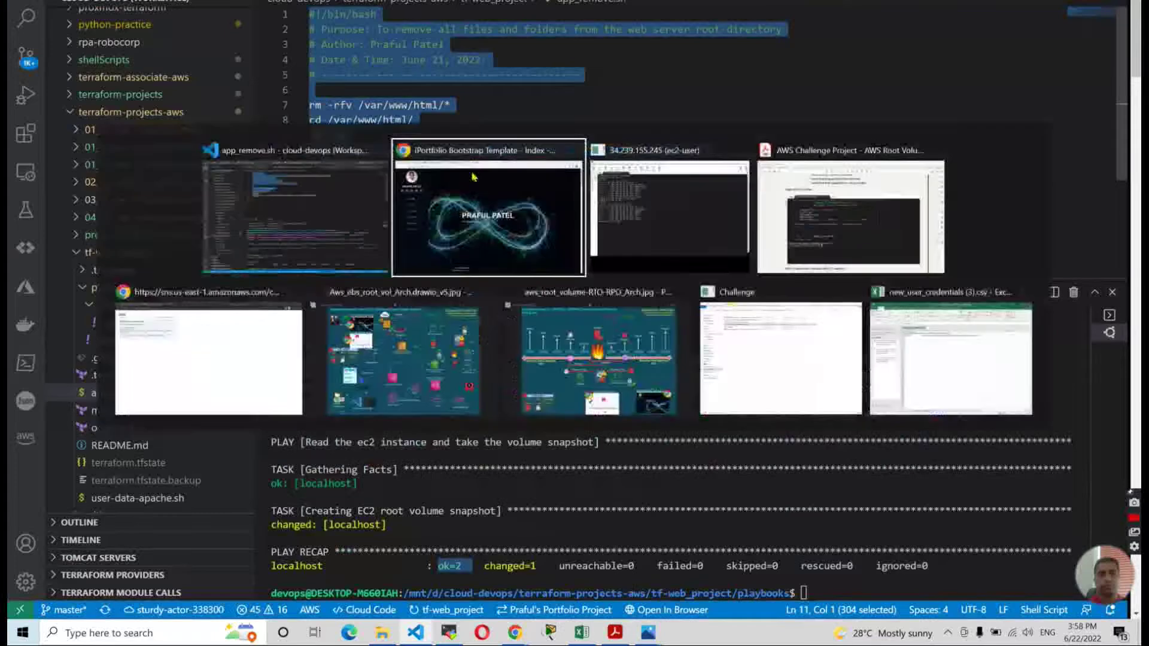
key("alt+Tab")
key("alt+Tab")
left_click_drag(621, 330, 624, 323)
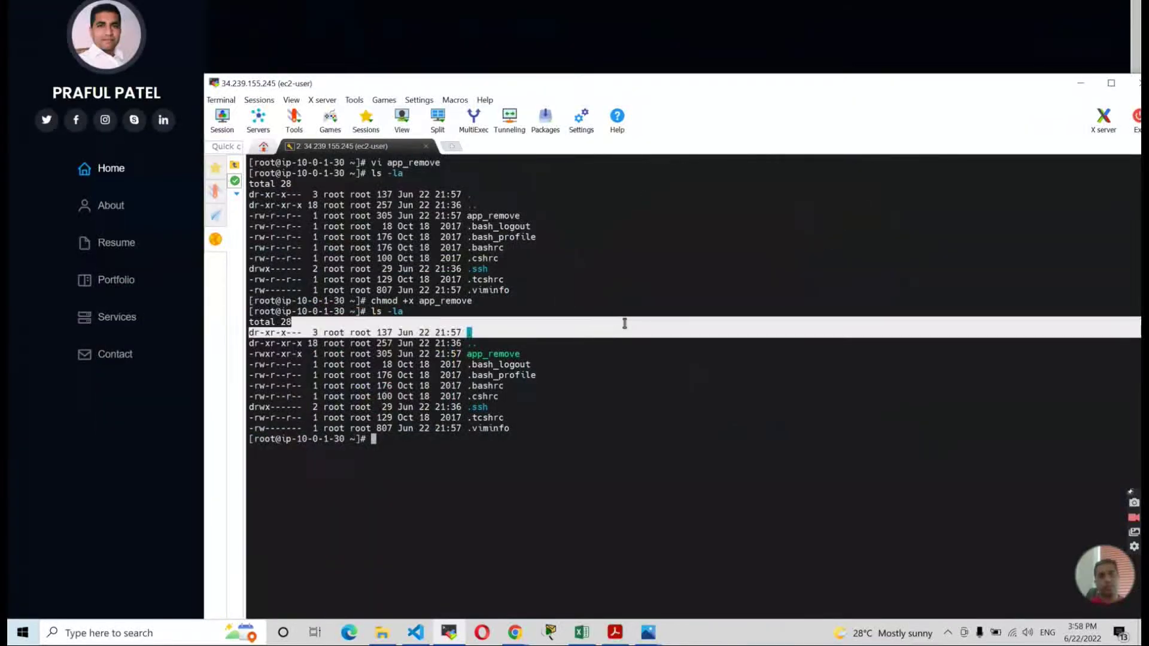
left_click(624, 323)
type("cd /")
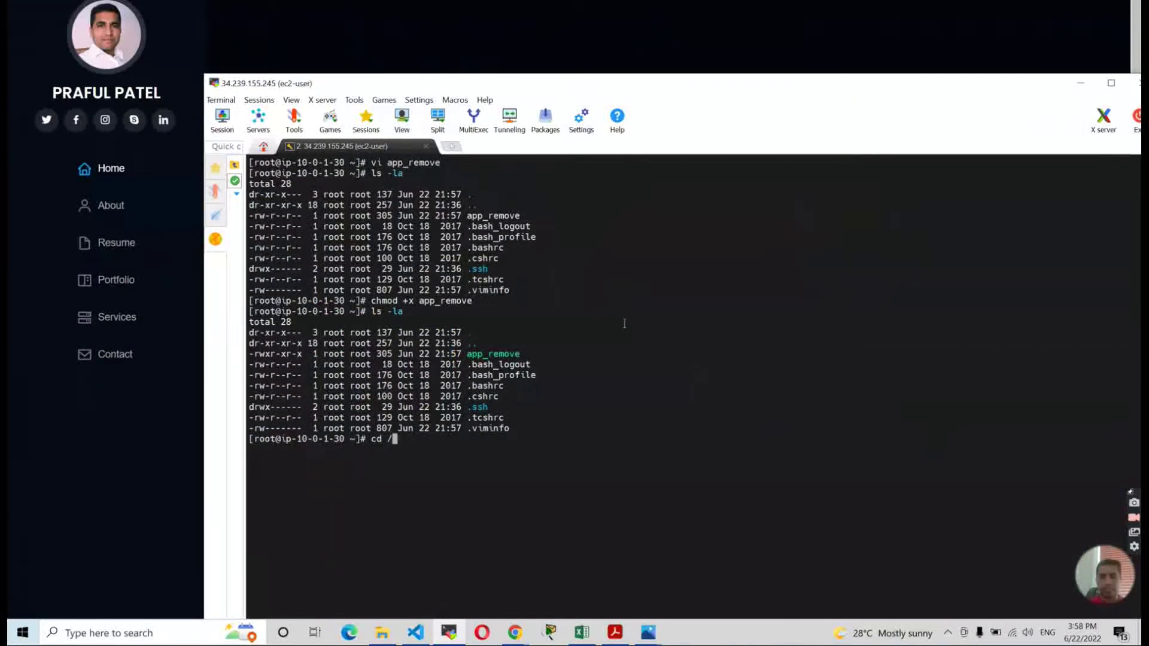
type("var/www/html")
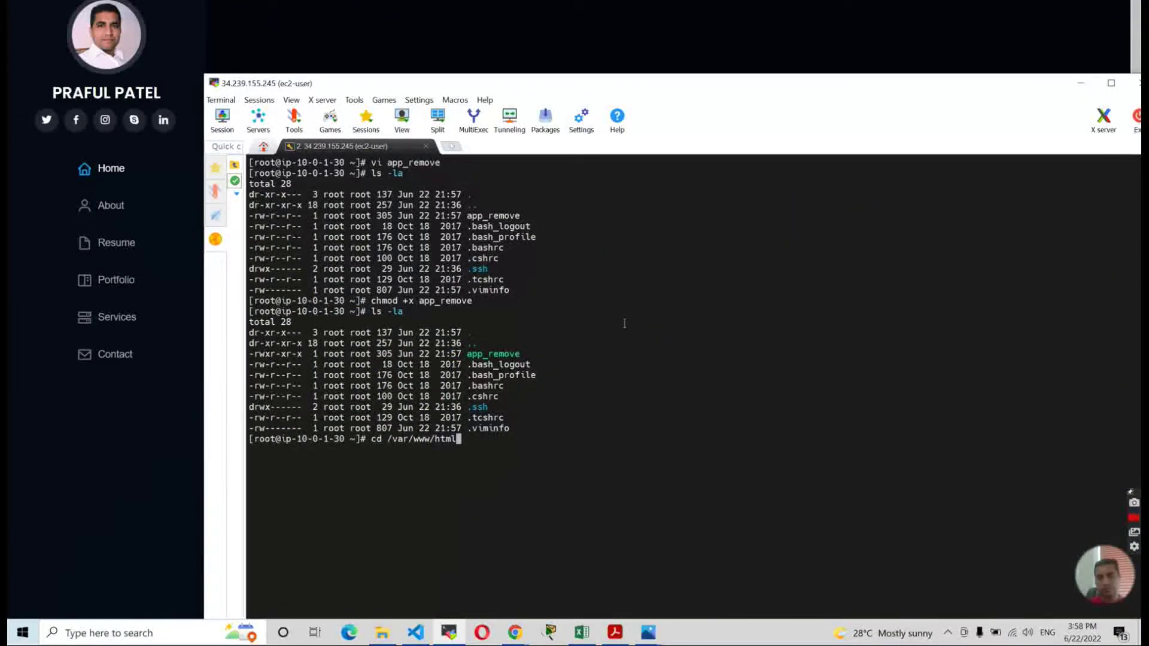
type("/")
key("Return")
type(";")
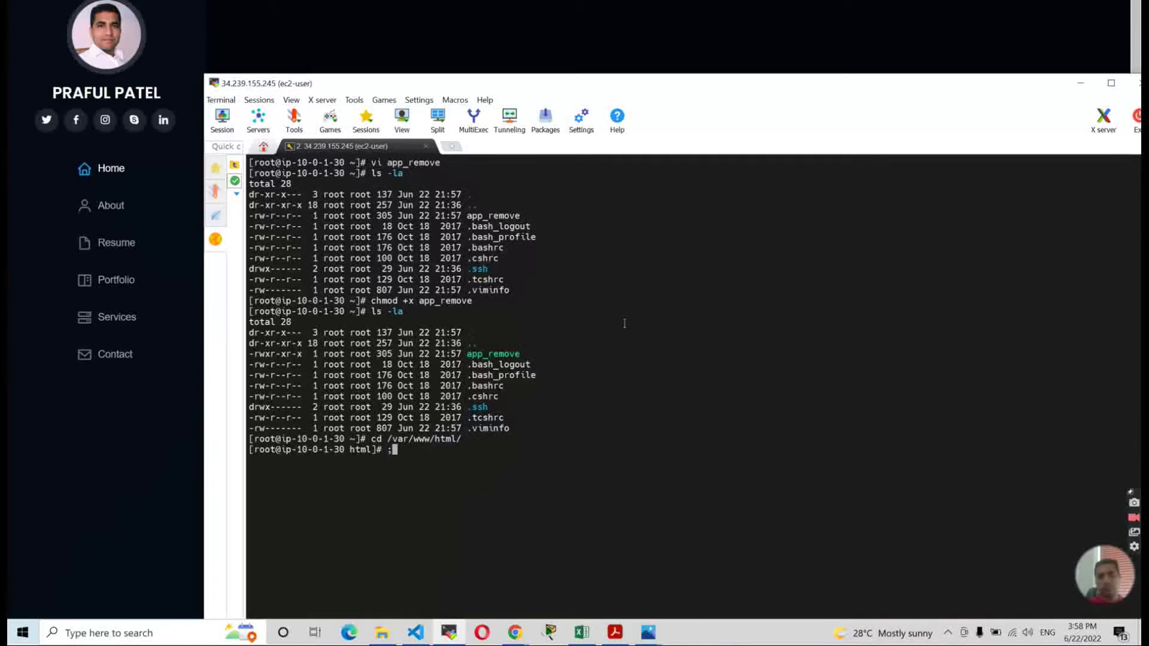
key("BackSpace")
type("ls -la")
key("Return")
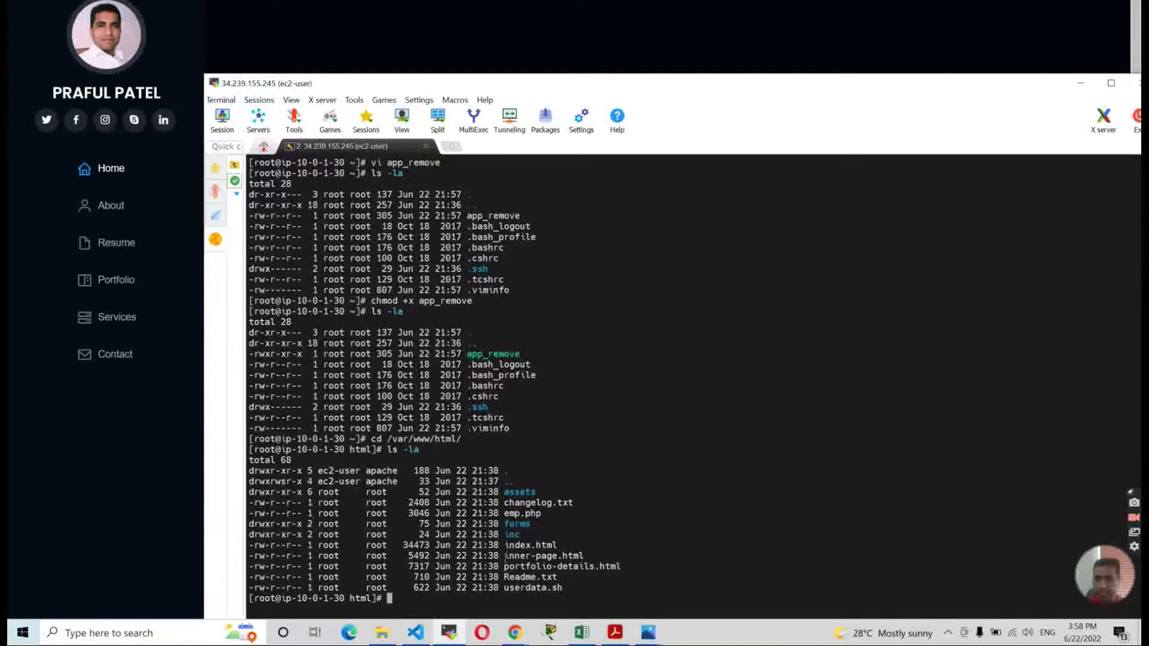
Compare the listed web files (index.html, assets, forms, portfolio-details.html) against the reloaded portfolio site.
left_click_drag(507, 544, 576, 544)
left_click(599, 538)
left_click_drag(507, 545, 576, 546)
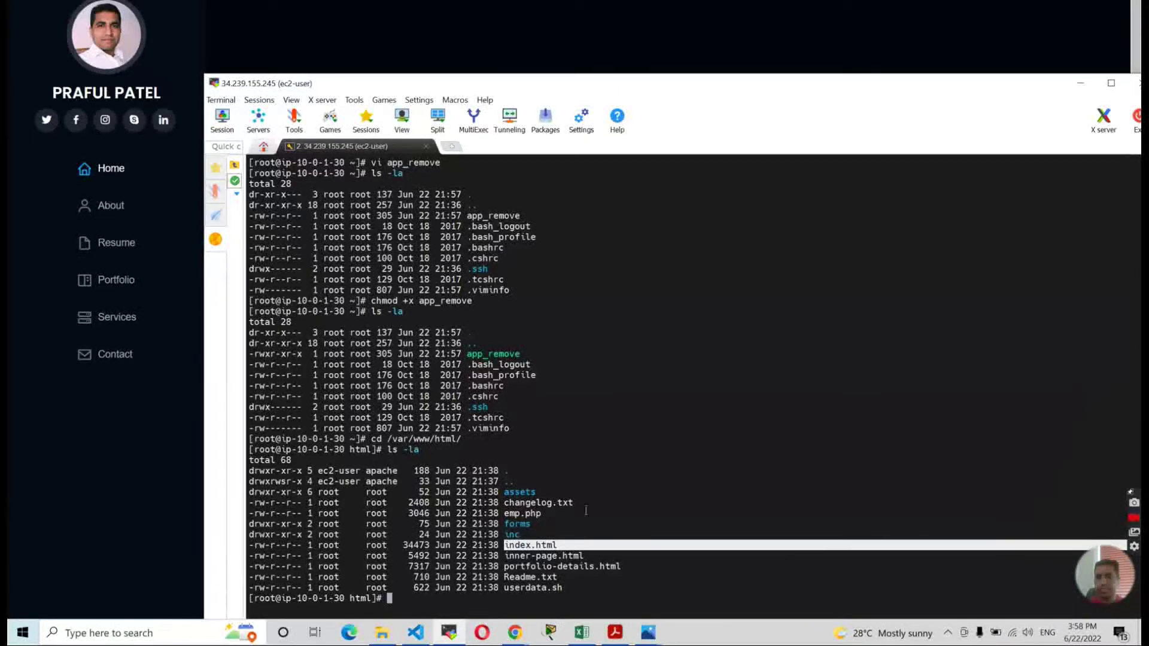
key("alt+Tab")
key("F5")
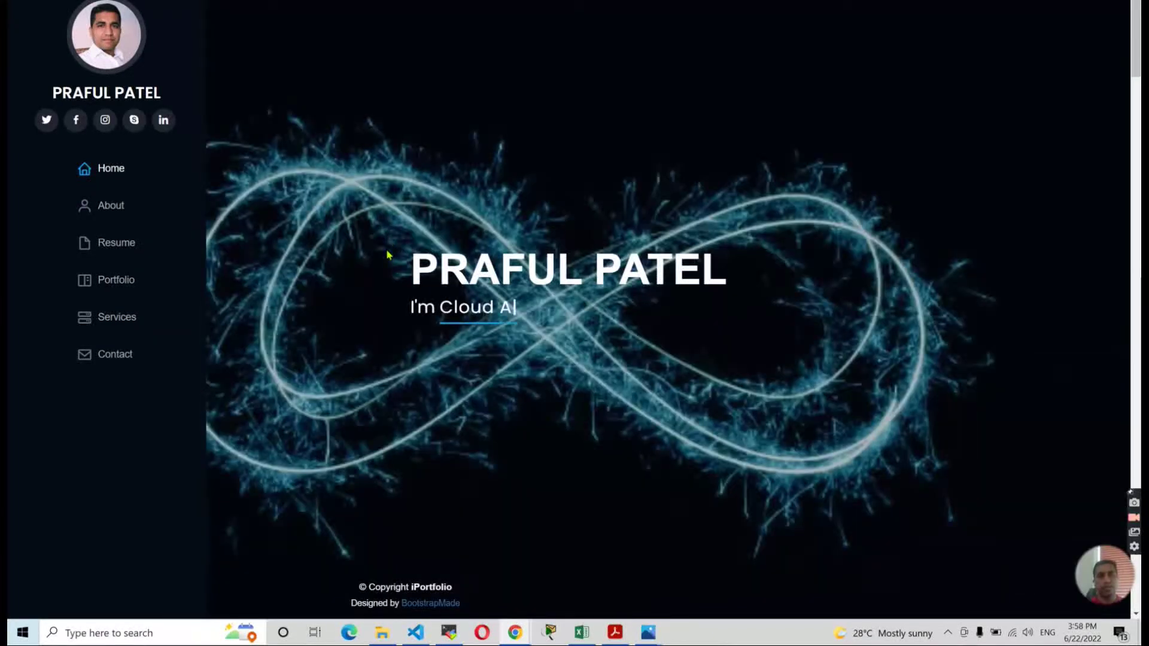
key("alt+Tab")
left_click(517, 547)
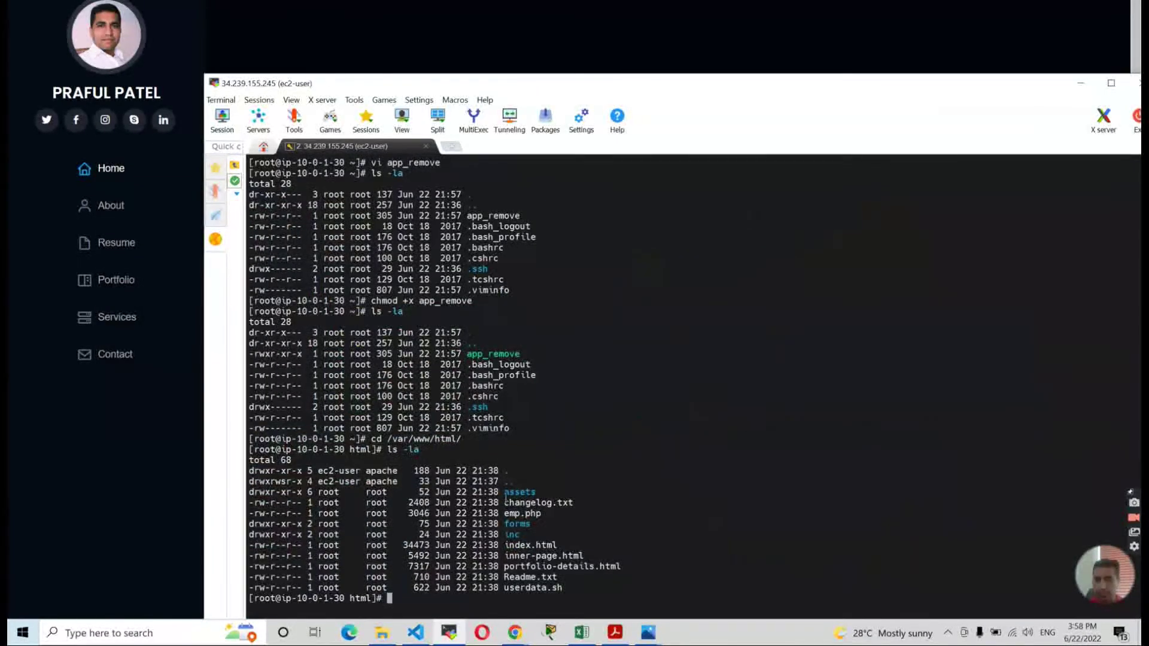
left_click_drag(504, 492, 555, 523)
left_click_drag(504, 566, 552, 588)
left_click(498, 598)
Return to the root home directory with cd ~ and clear the terminal.
left_click_drag(732, 78, 720, 31)
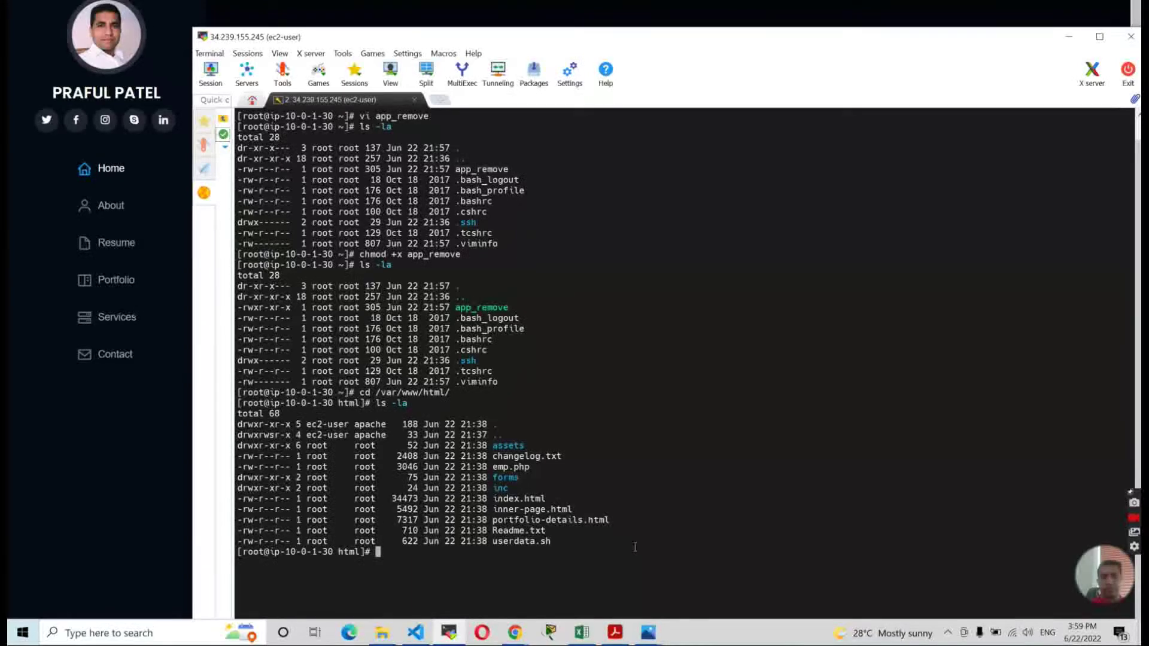
type("elar")
key("Return")
type("cd ~")
key("Return")
type("clear")
key("Return")
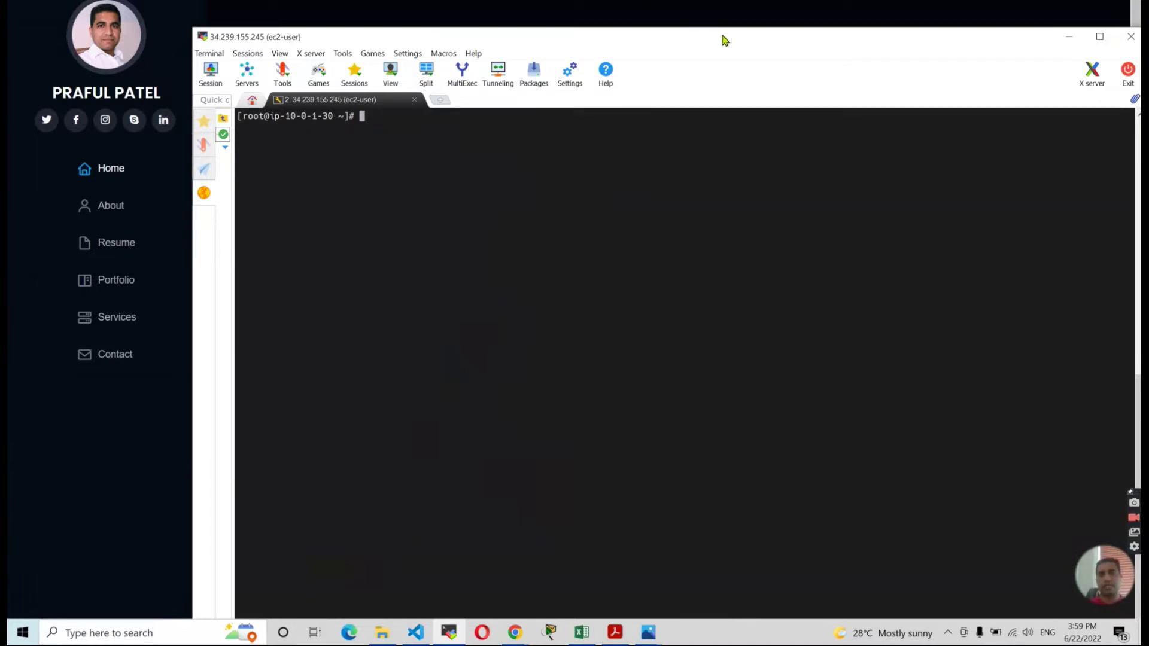
Start the AWS CLI credential setup with aws configure on the server.
left_click_drag(723, 36, 720, 17)
type("aws condif")
type("ure")
key("BackSpace")
key("BackSpace")
key("BackSpace")
key("BackSpace")
key("BackSpace")
key("BackSpace")
type("figure")
key("Return")
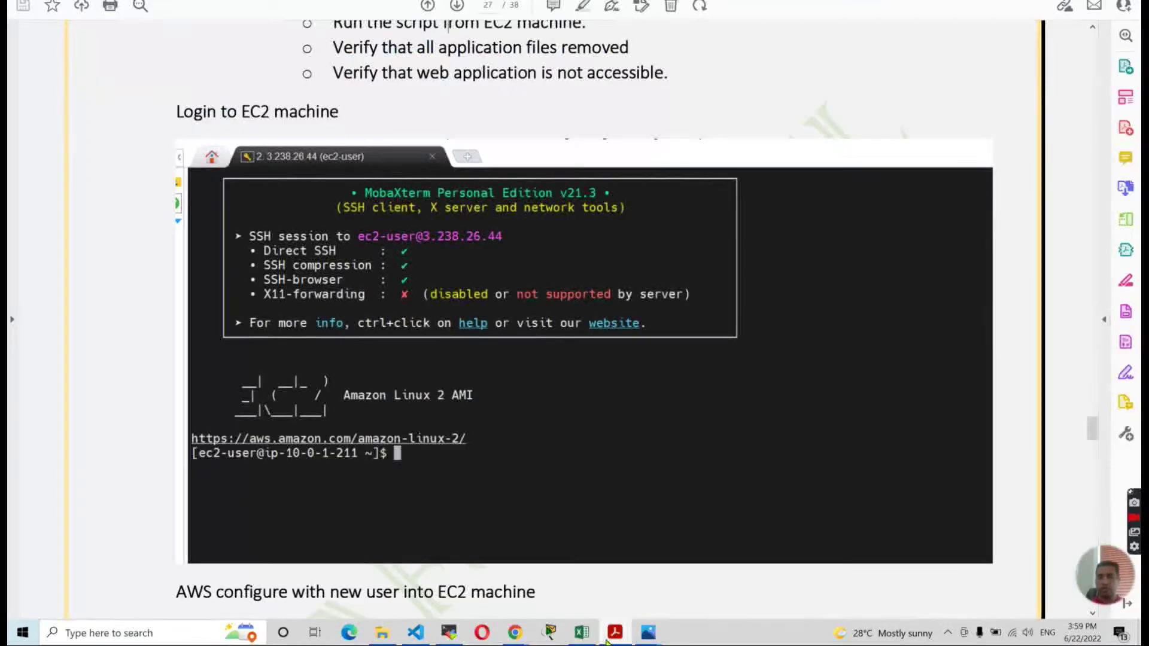
Enter the new user's Access Key ID, copied from the credentials spreadsheet.
left_click(615, 632)
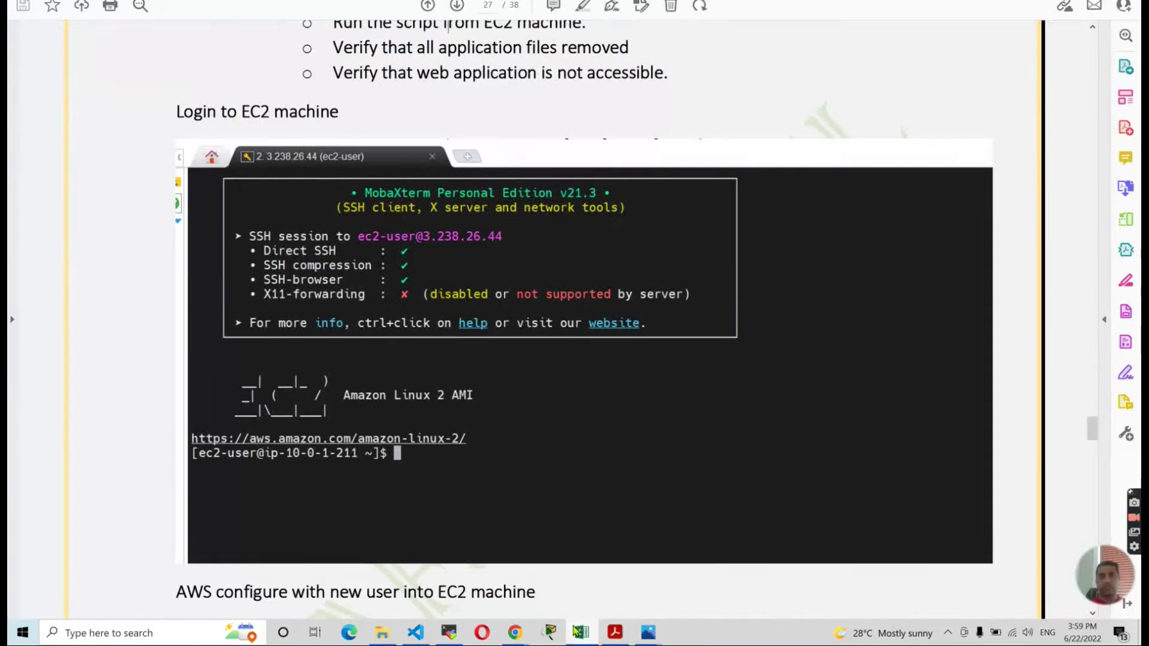
left_click(580, 632)
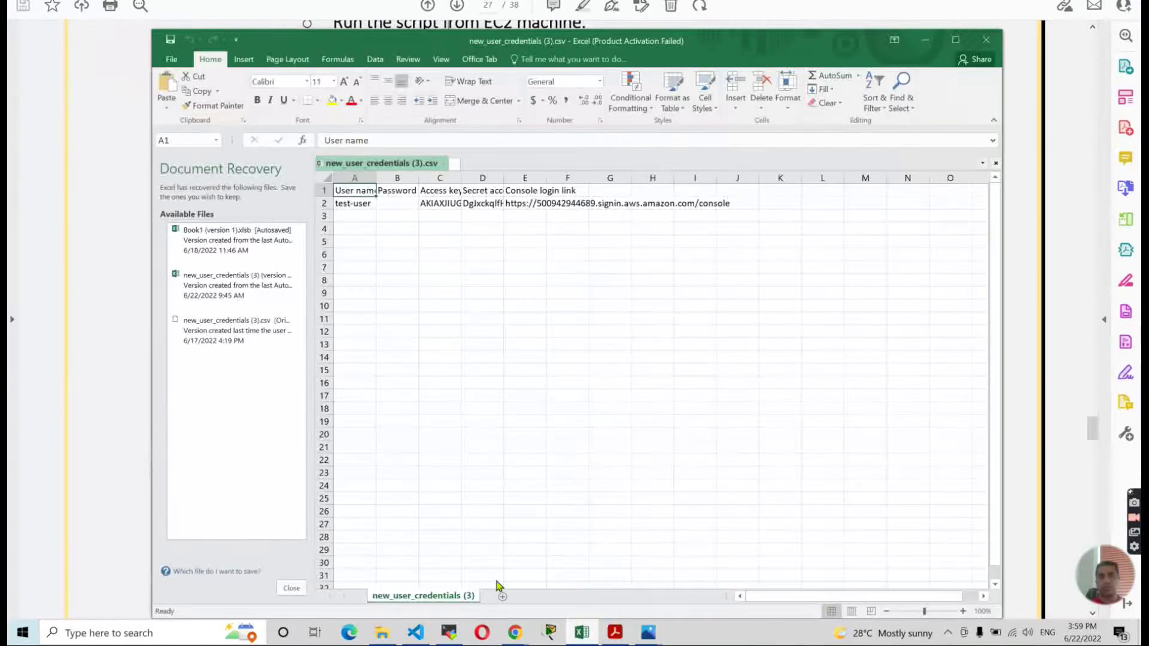
left_click(438, 207)
left_click_drag(430, 140, 321, 139)
key("super+c")
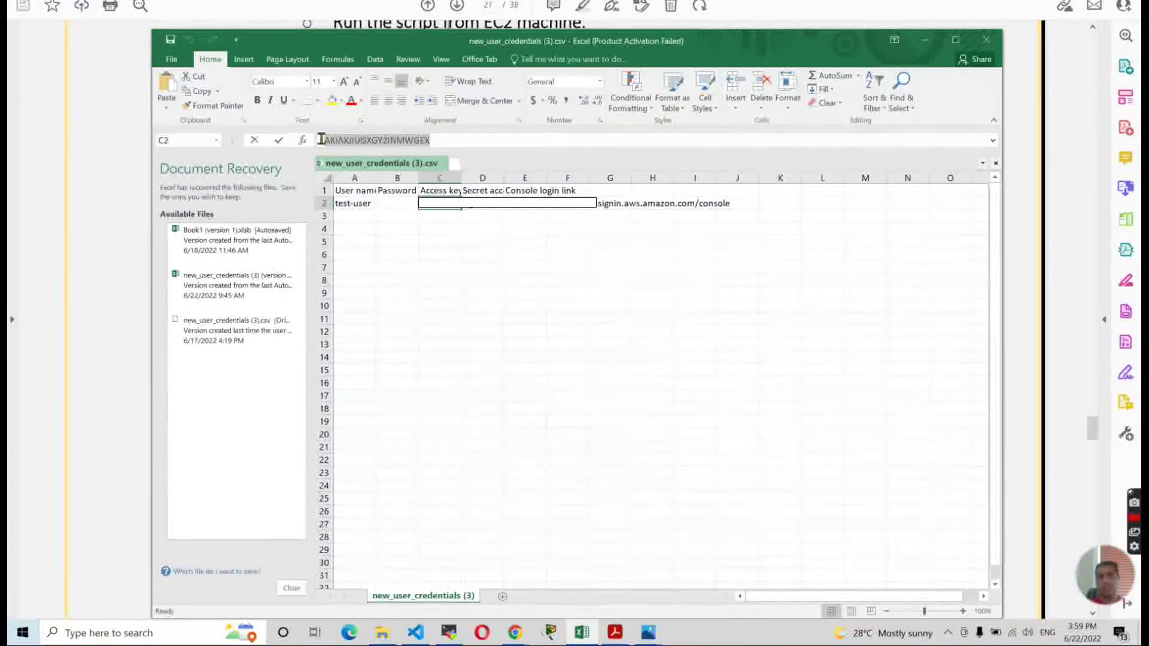
key("alt+Tab")
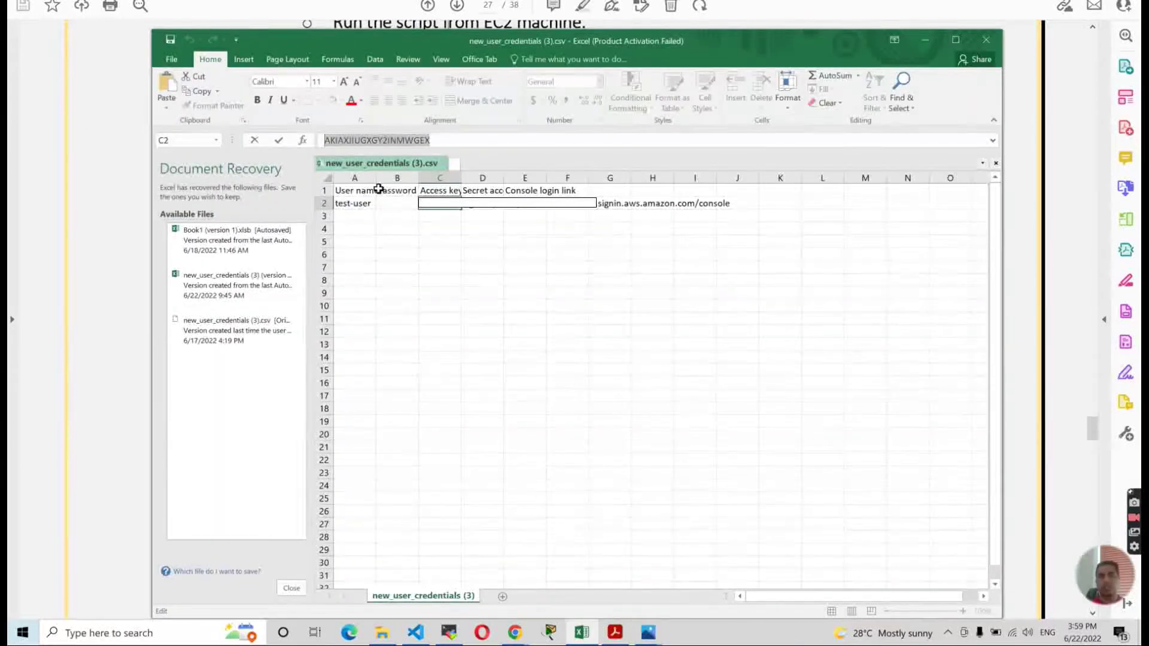
key("alt+Tab")
key("alt+Tab")
right_click(511, 151)
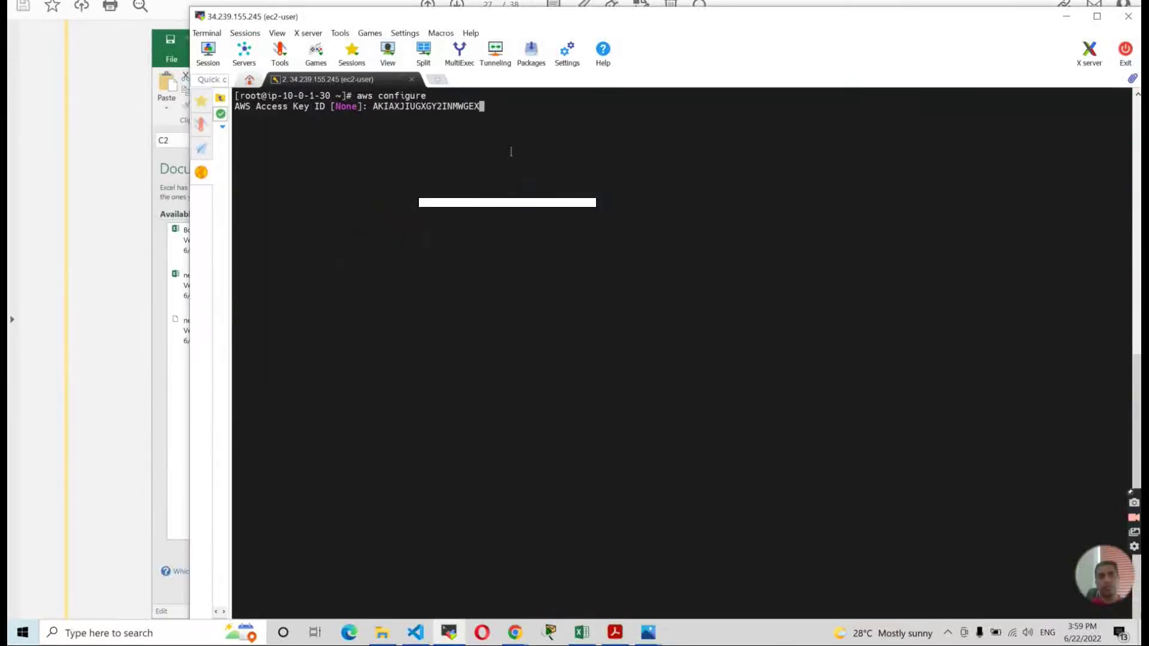
key("Return")
Enter the new user's Secret Access Key, copied from the spreadsheet.
key("alt+Tab")
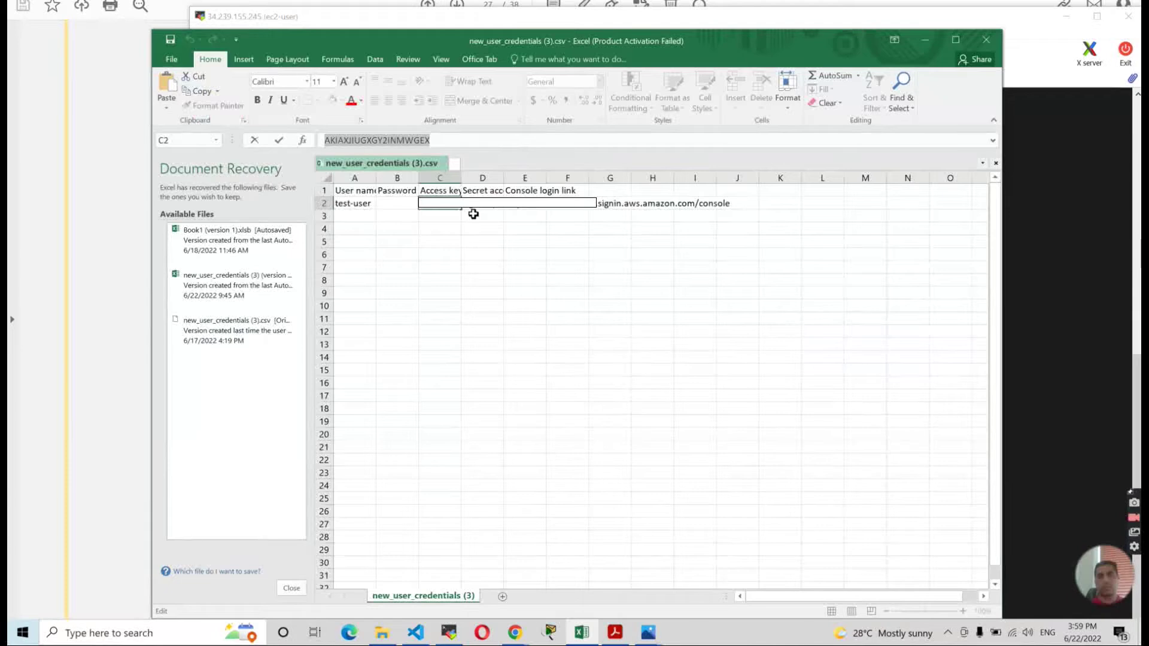
left_click(482, 202)
left_click_drag(502, 141, 270, 108)
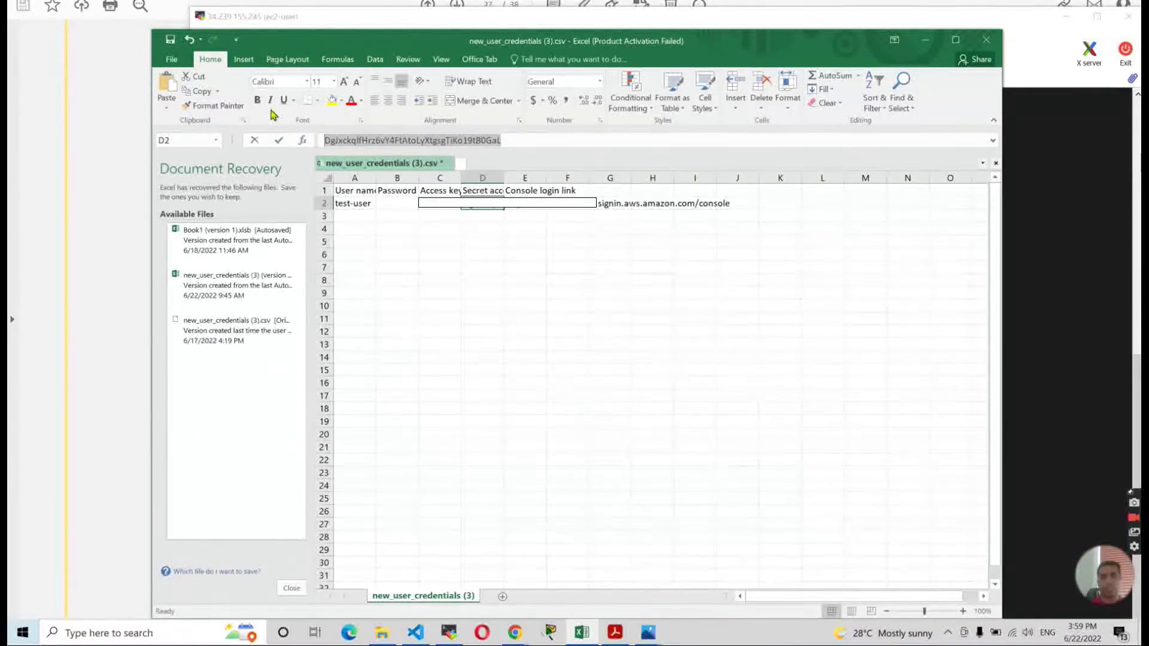
key("ctrl+c")
key("alt+Tab")
right_click(452, 149)
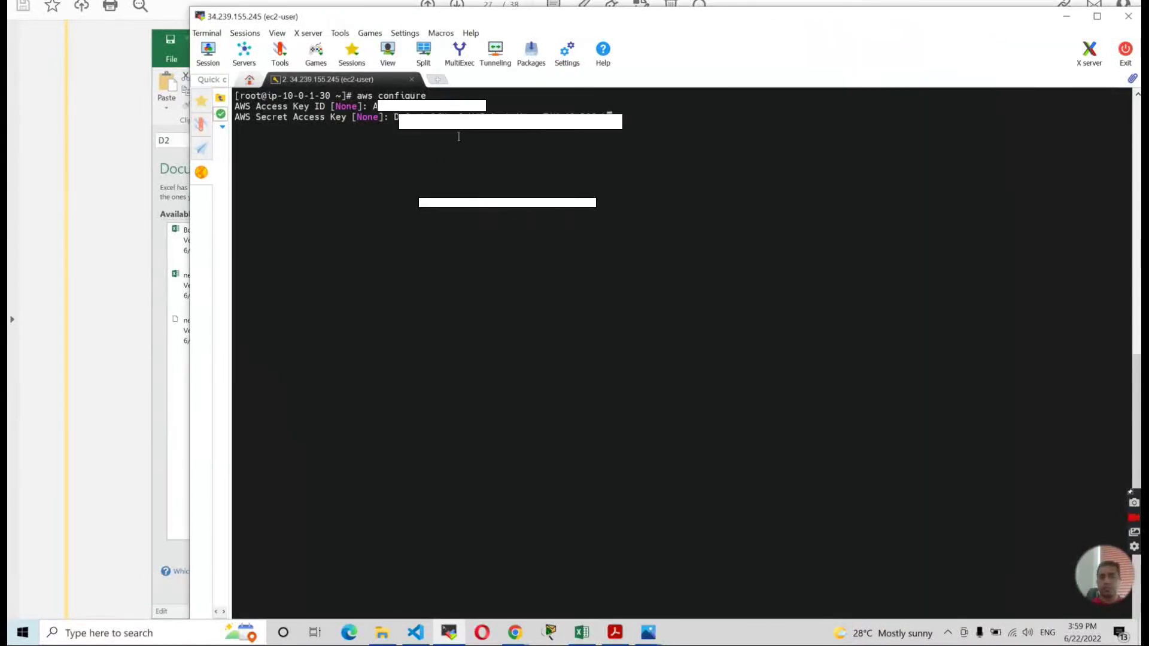
key("Return")
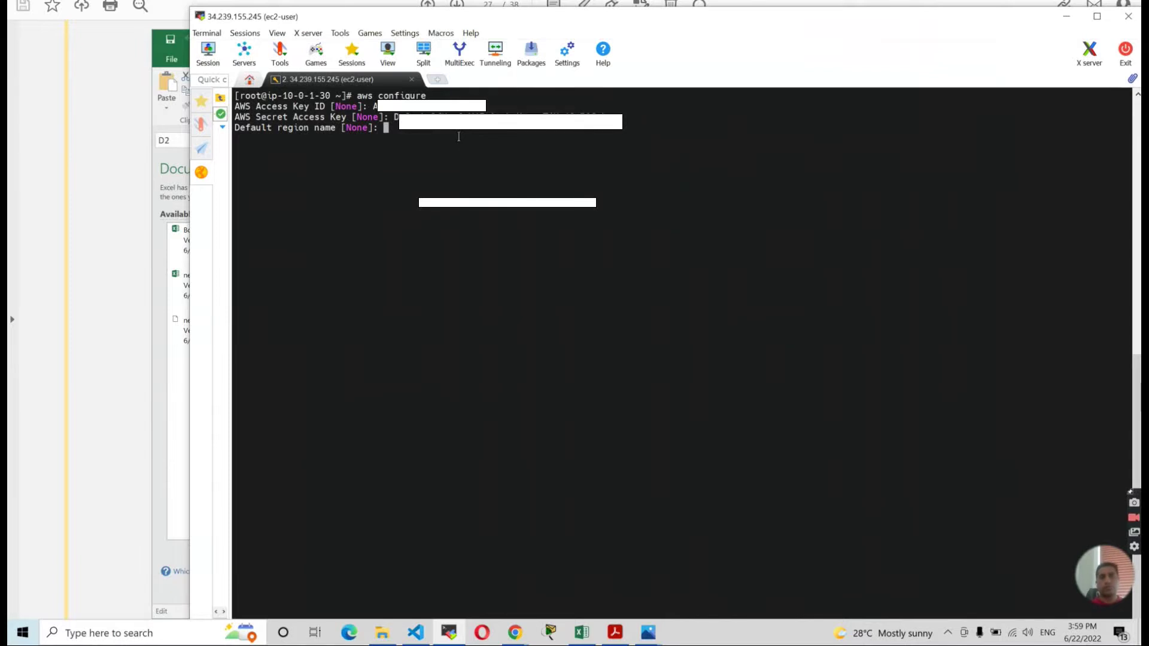
Set the default region to us-east-1 and accept the default output format.
type("us-east")
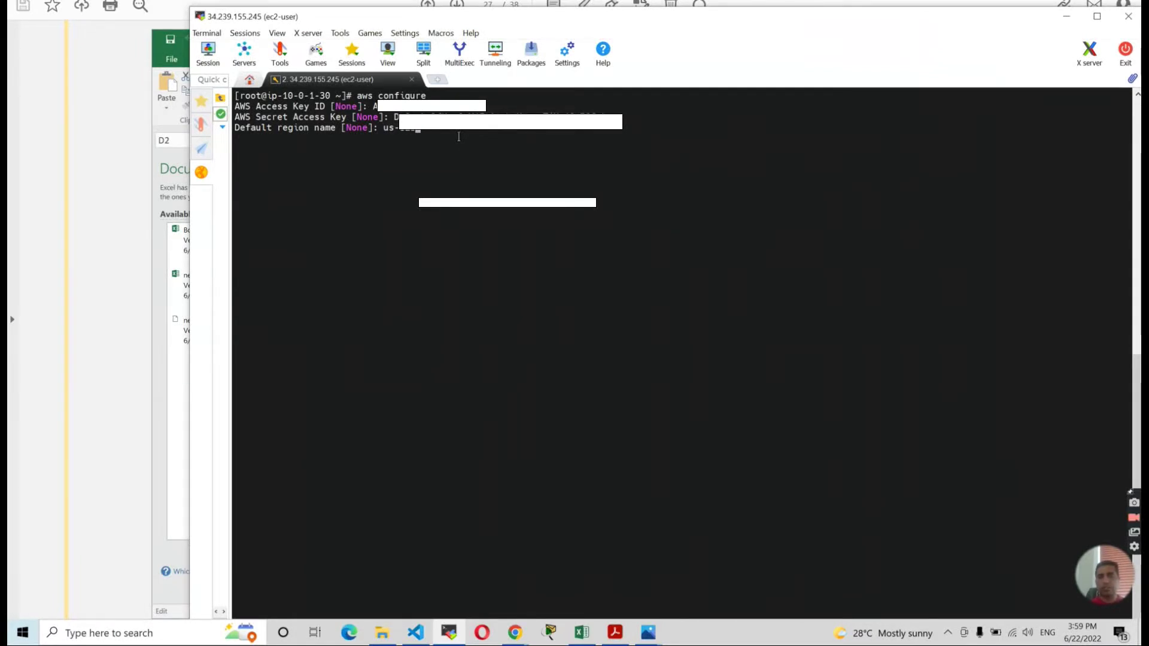
type("-")
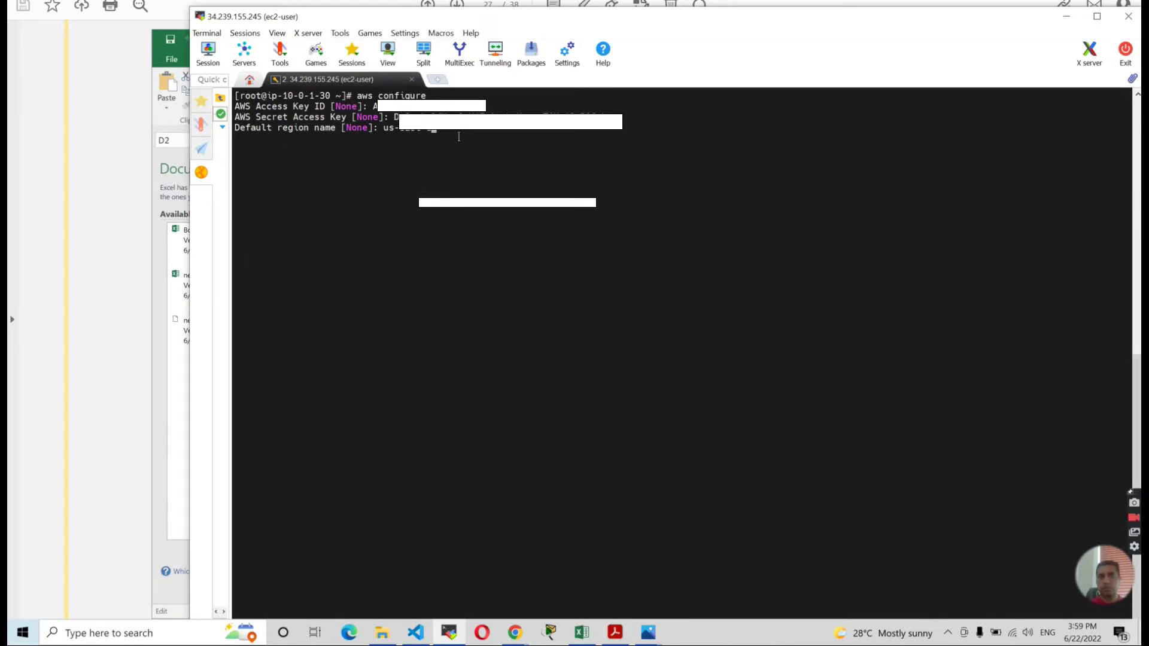
type("1")
key("Return")
key("Return")
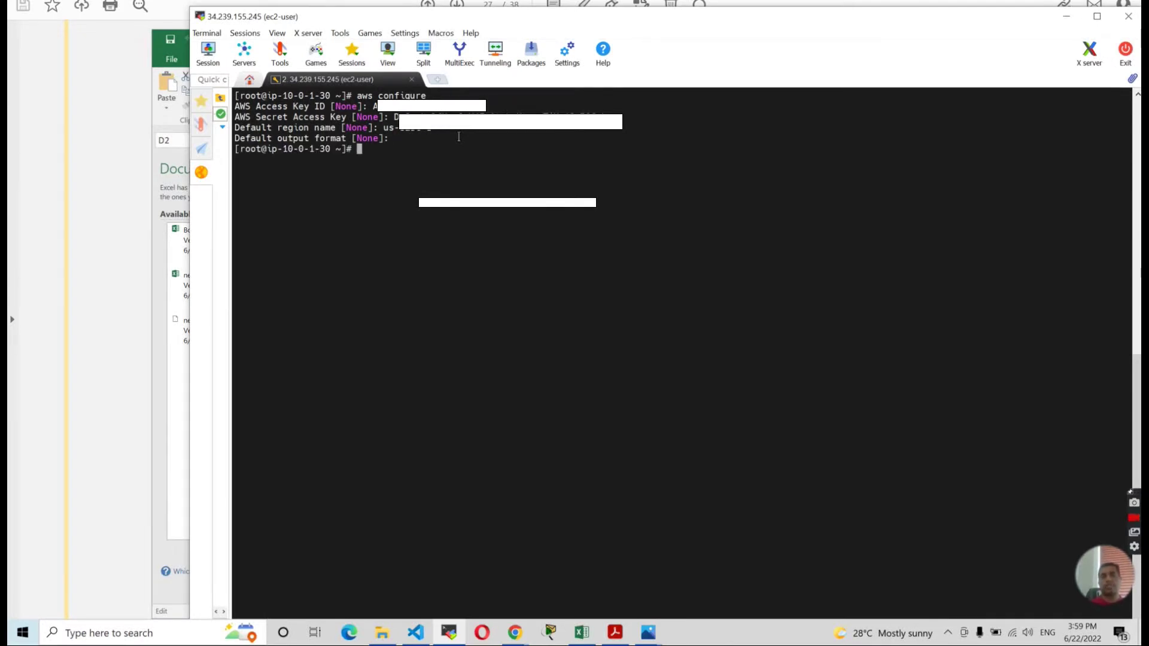
key("alt+Tab")
left_click(126, 276)
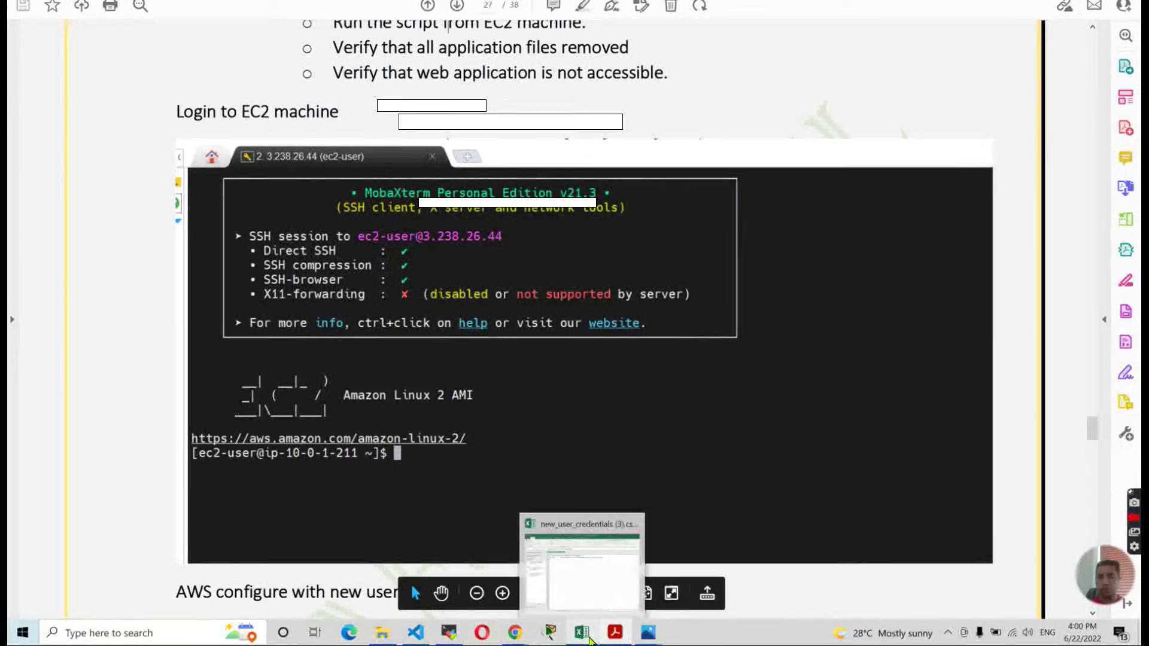
Read the guide PDF's 'Aws configure' step, then return to the VS Code project.
left_click(600, 558)
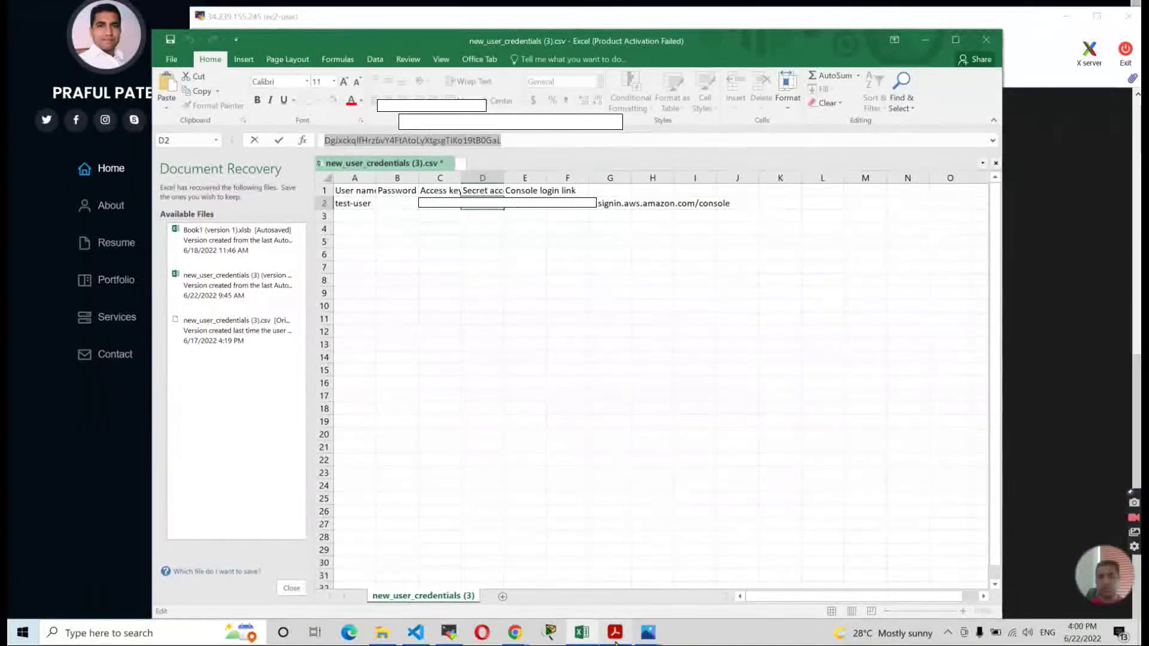
left_click(615, 632)
scroll(571, 424, "down", 3)
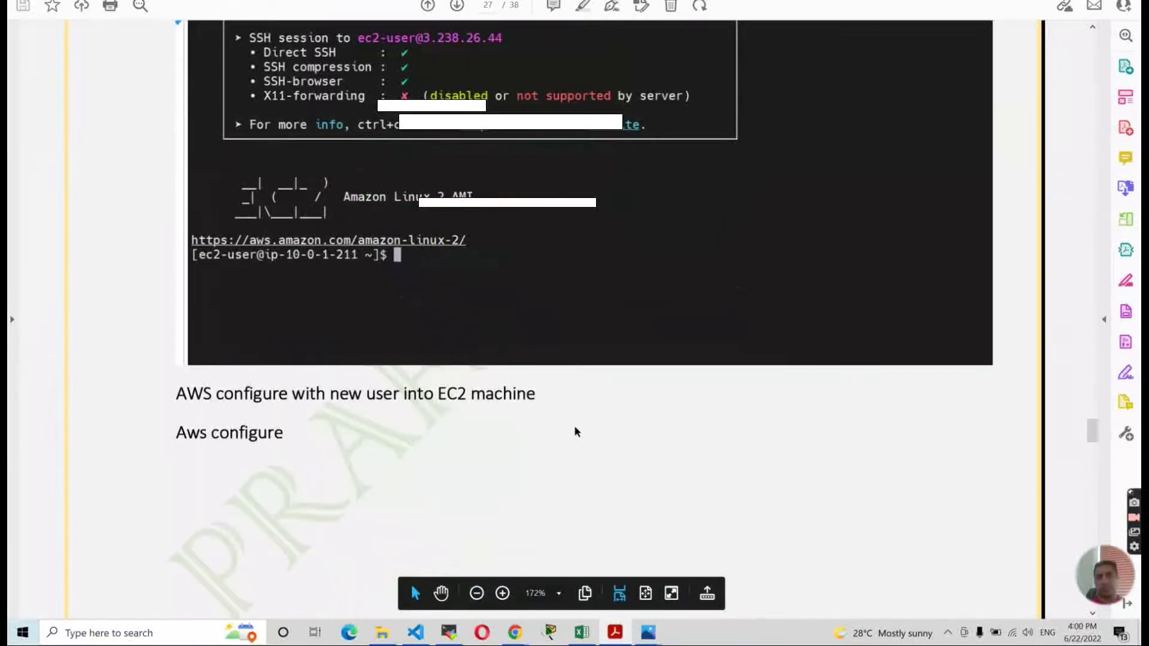
left_click(415, 633)
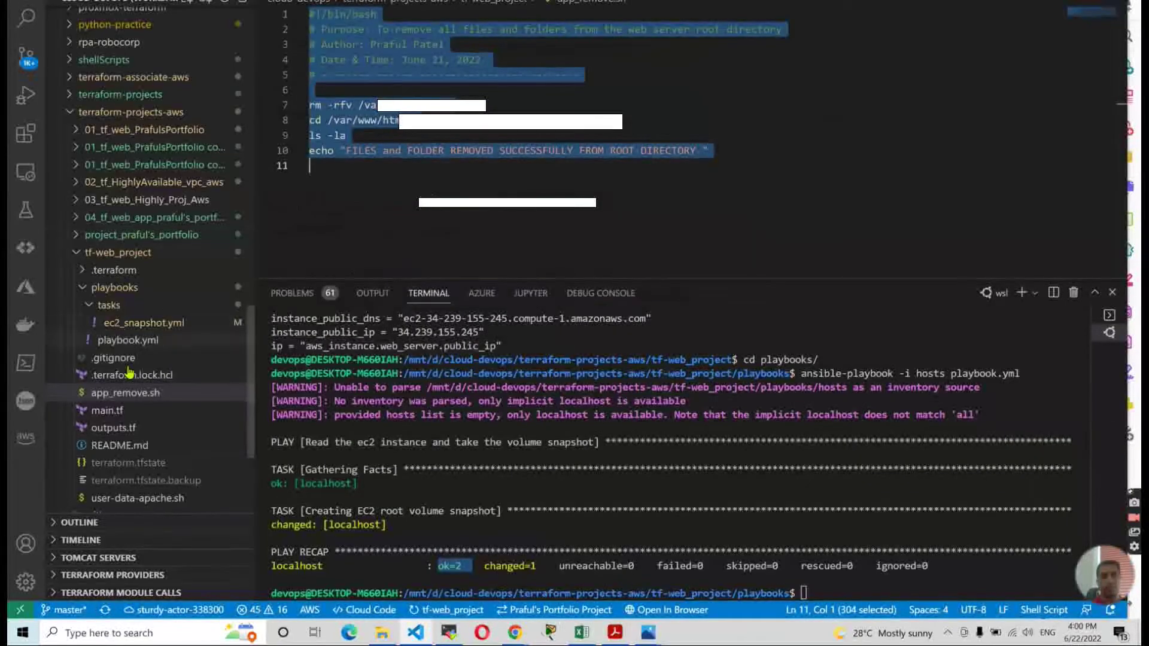
Open README.md and check the alarm's name in the CloudWatch console.
left_click(136, 446)
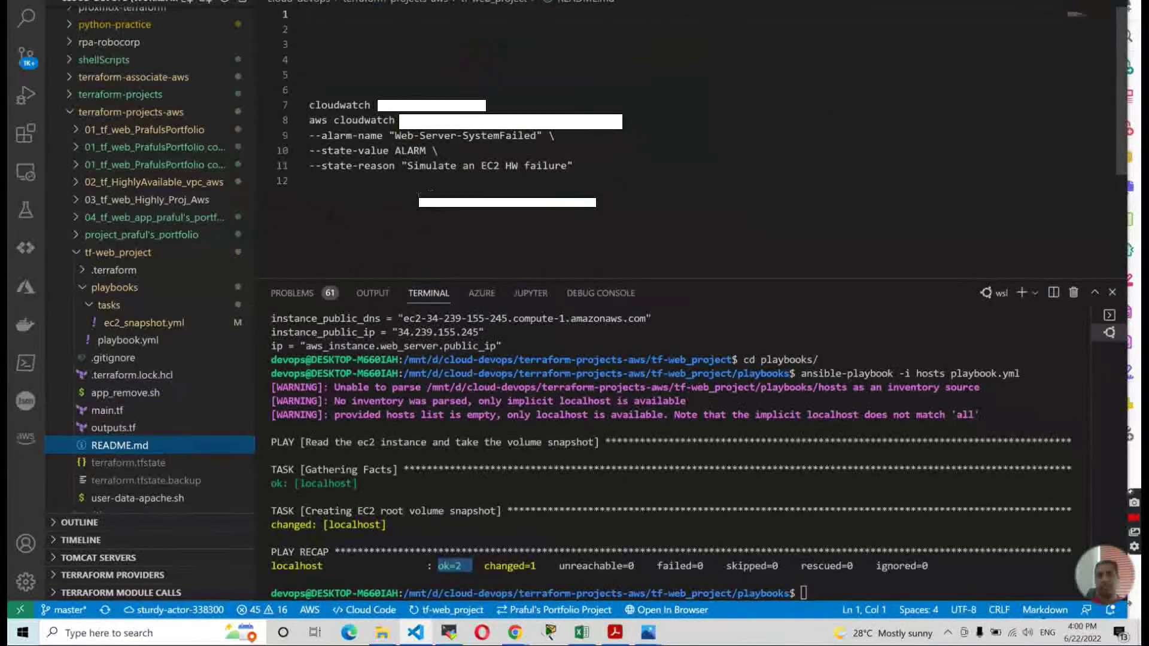
left_click(401, 205)
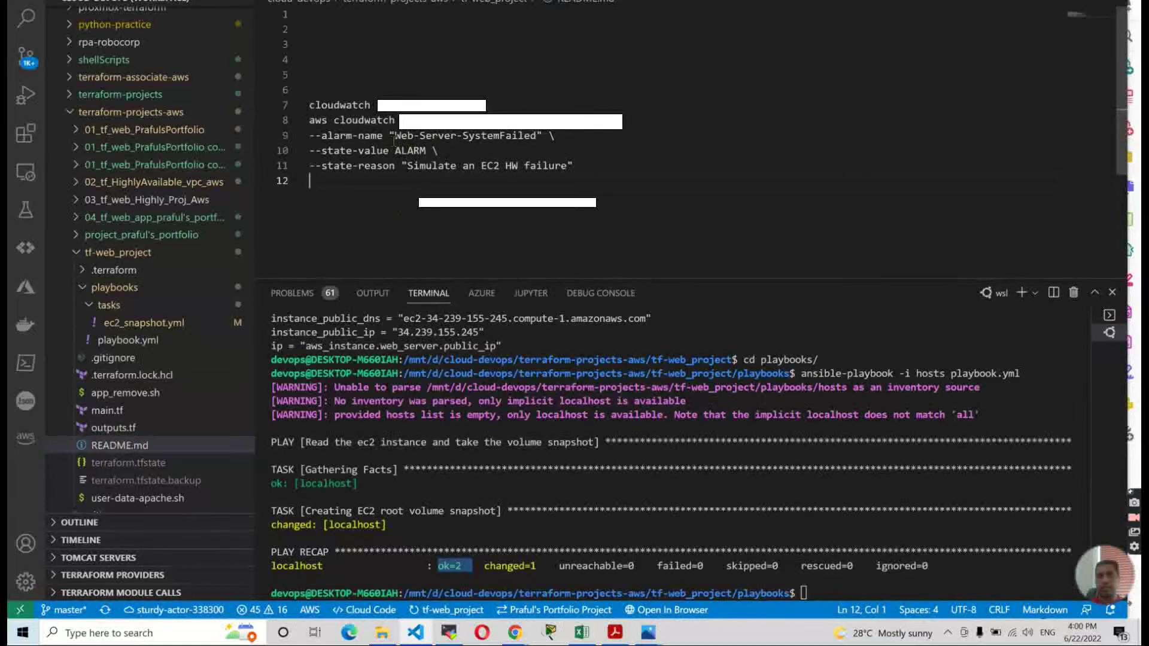
key("alt+Tab")
key("alt+Tab")
key("alt+Tab")
key("alt+Tab")
key("alt+Tab")
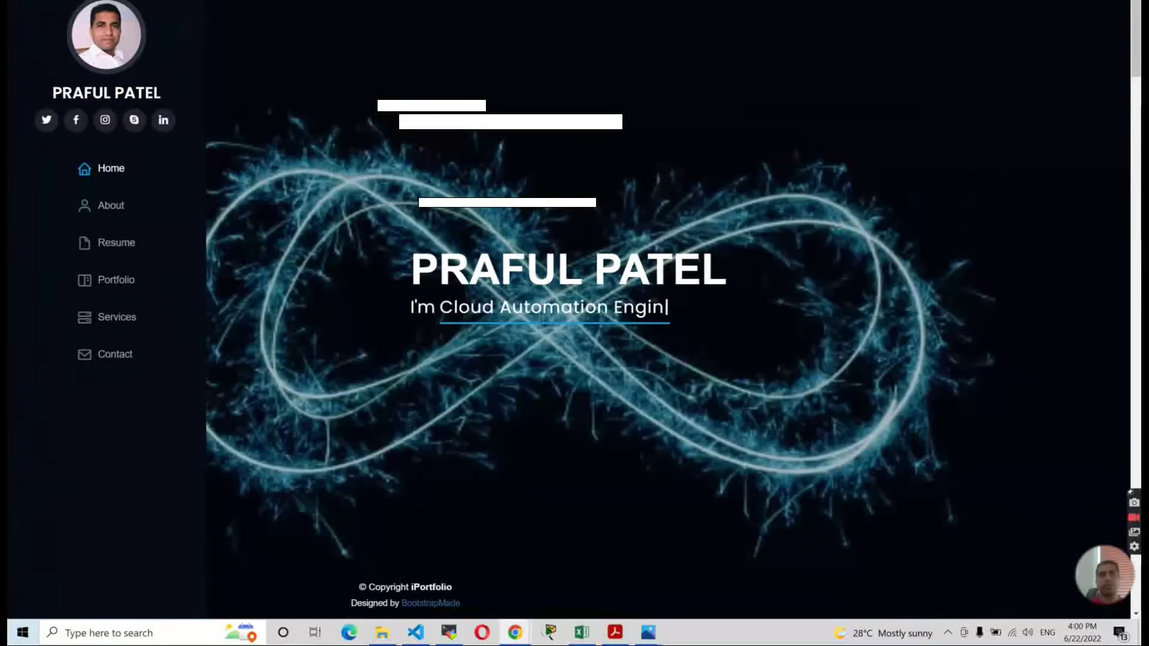
key("ctrl+Tab")
key("ctrl+Tab")
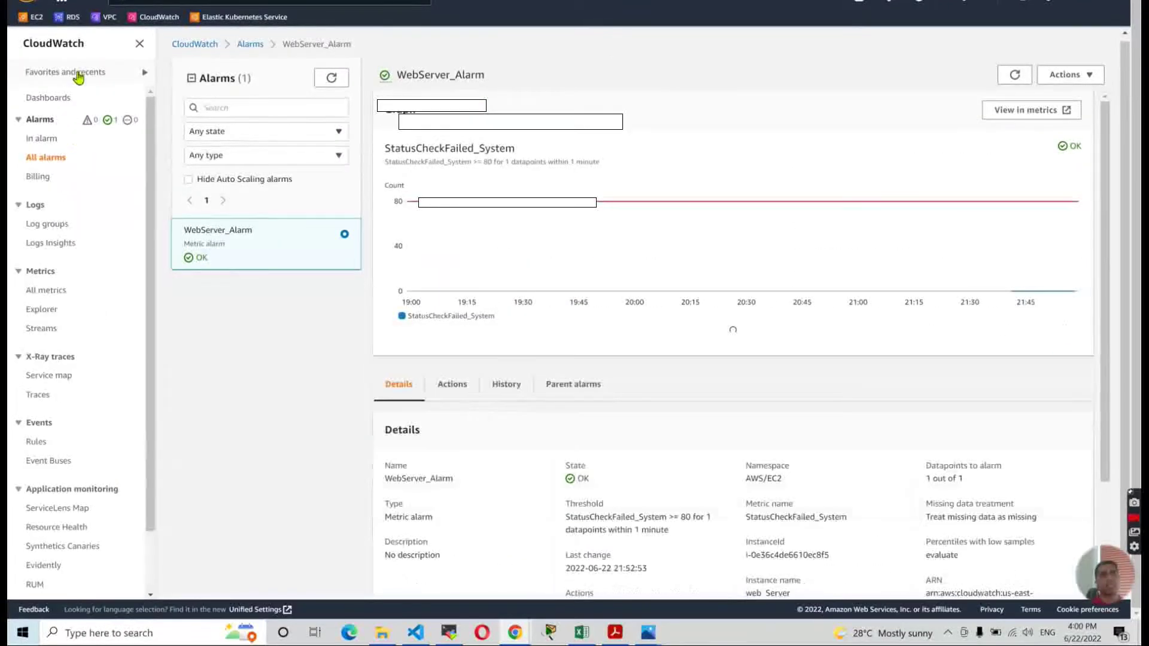
left_click(158, 18)
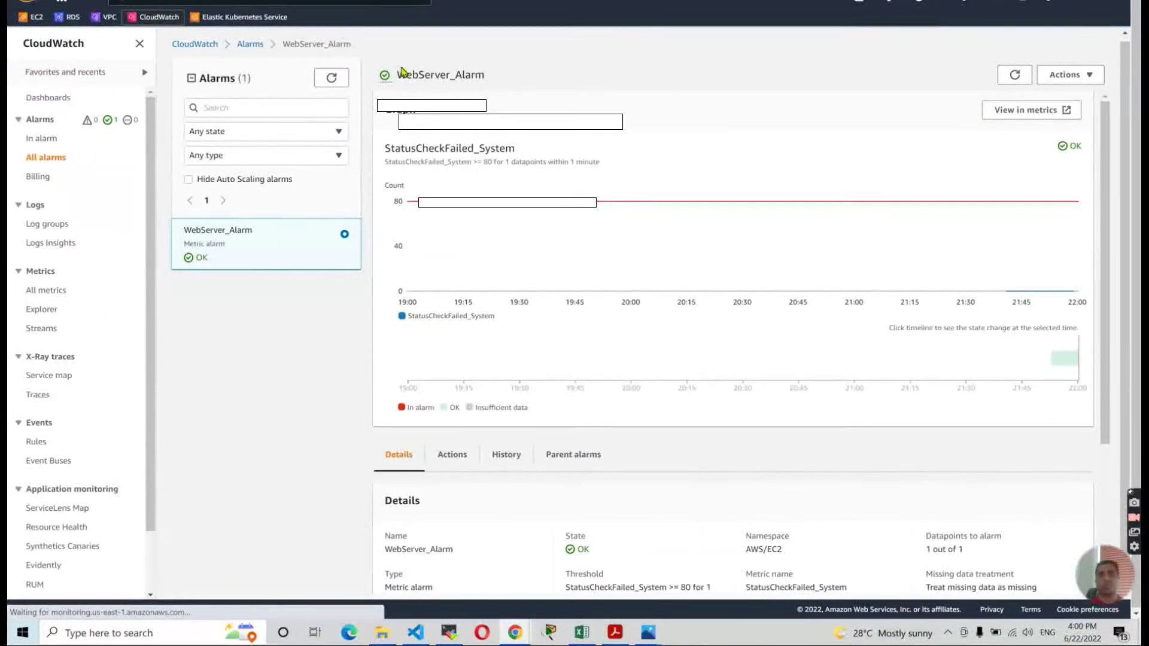
key("alt+Tab")
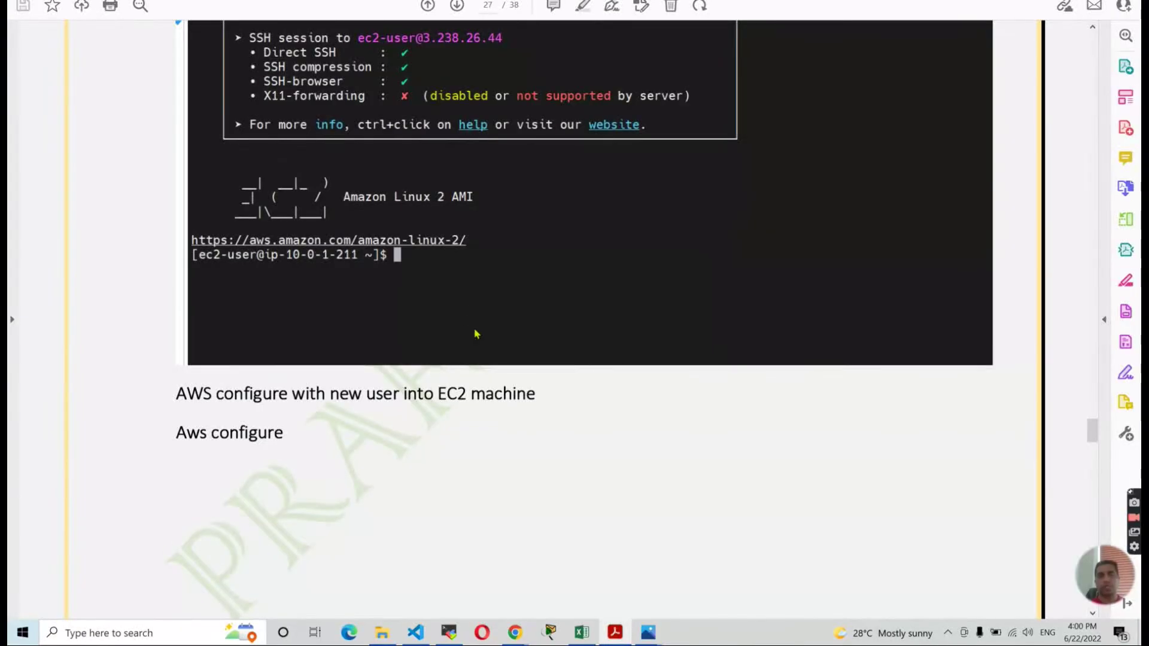
key("alt+Tab")
Change line 9's --alarm-name from Web-Server-SystemFailed to WebServer_Alarm.
left_click(495, 121)
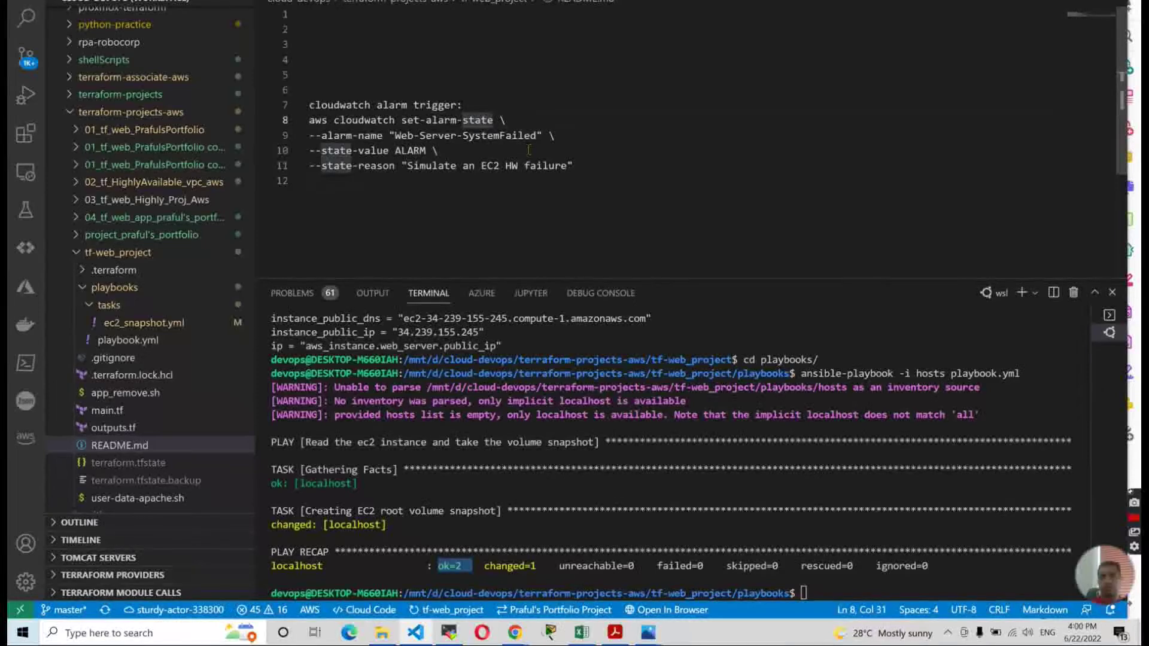
key("Down")
key("Right")
key("Right")
key("Right")
key("Right")
key("BackSpace")
key("BackSpace")
key("BackSpace")
key("BackSpace")
key("BackSpace")
key("BackSpace")
key("BackSpace")
key("BackSpace")
key("BackSpace")
key("BackSpace")
key("BackSpace")
key("BackSpace")
key("BackSpace")
key("BackSpace")
key("BackSpace")
key("BackSpace")
key("BackSpace")
key("BackSpace")
key("BackSpace")
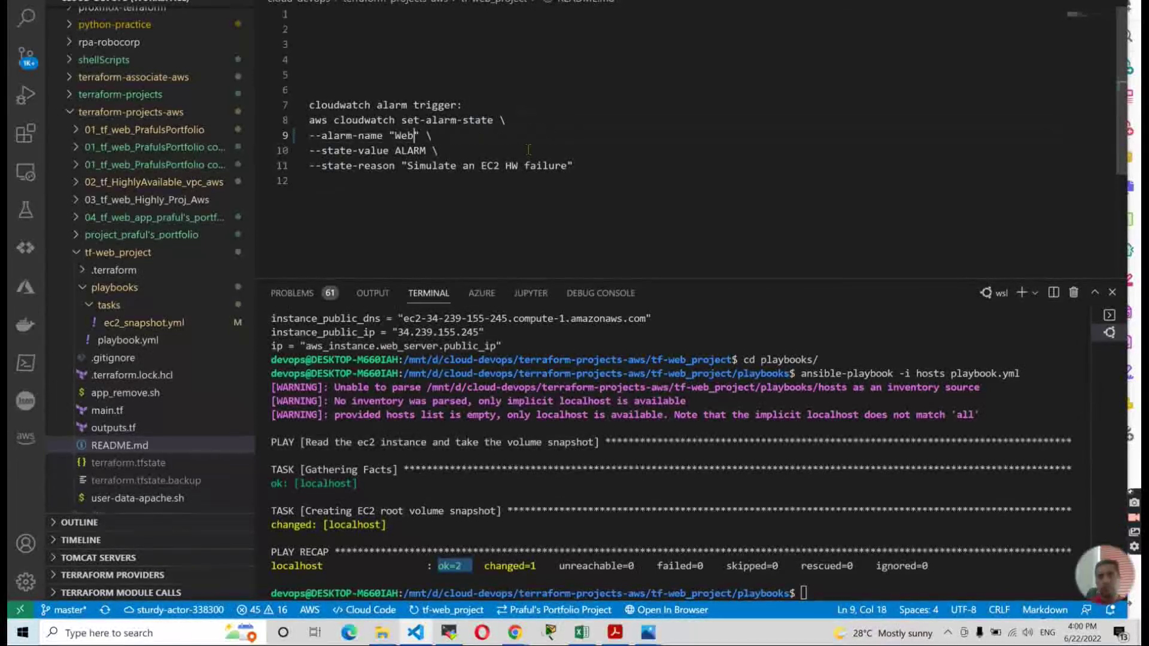
type("Server_Alarm")
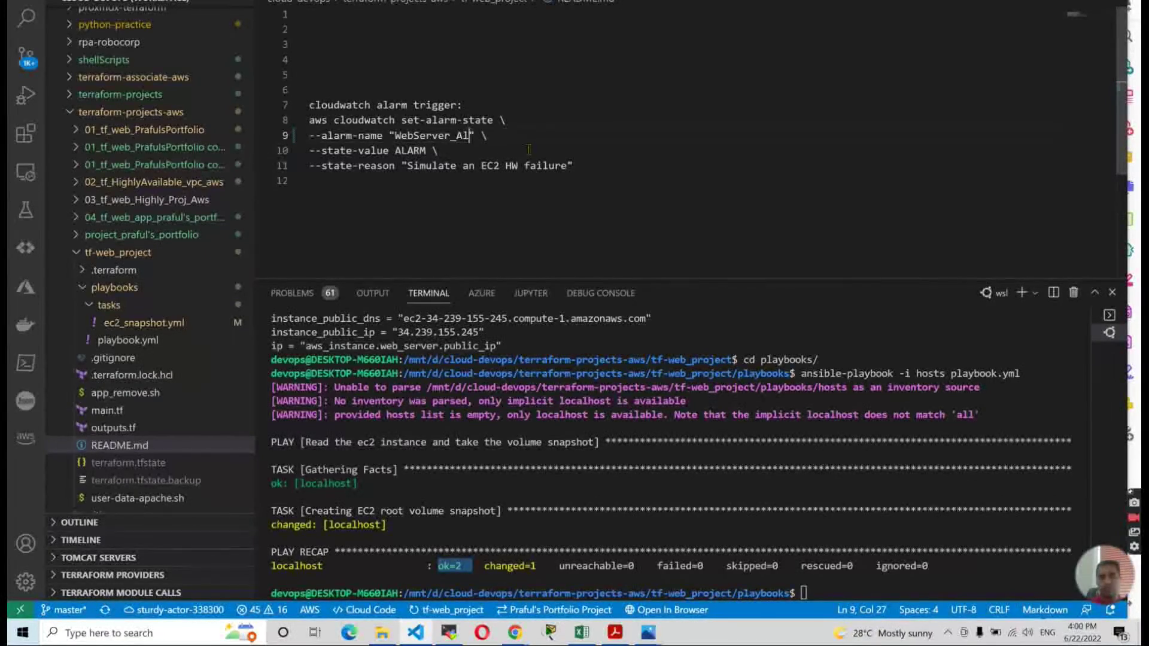
left_click(492, 189)
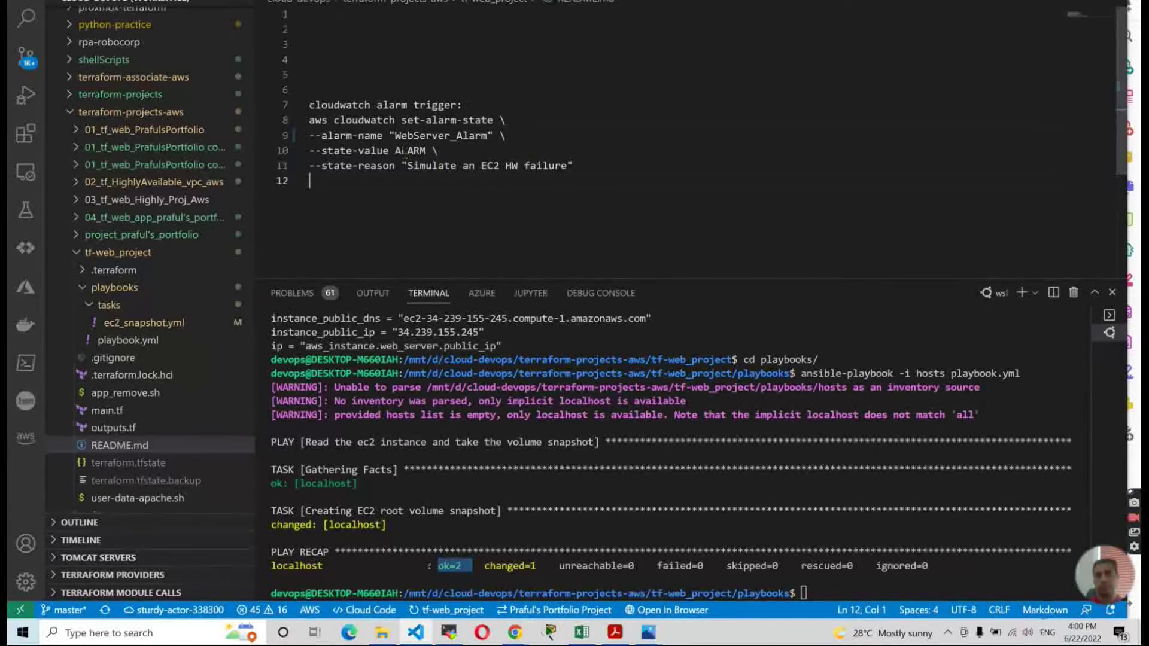
key("alt+Tab")
key("alt+Tab")
key("alt+Tab")
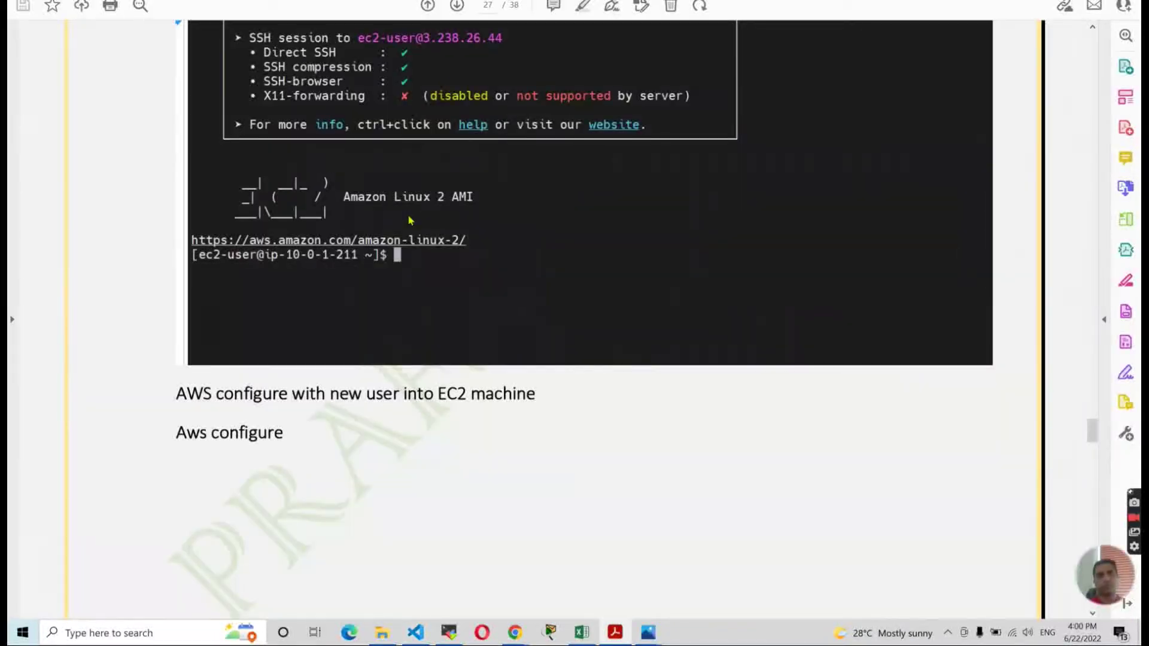
key("alt+Tab")
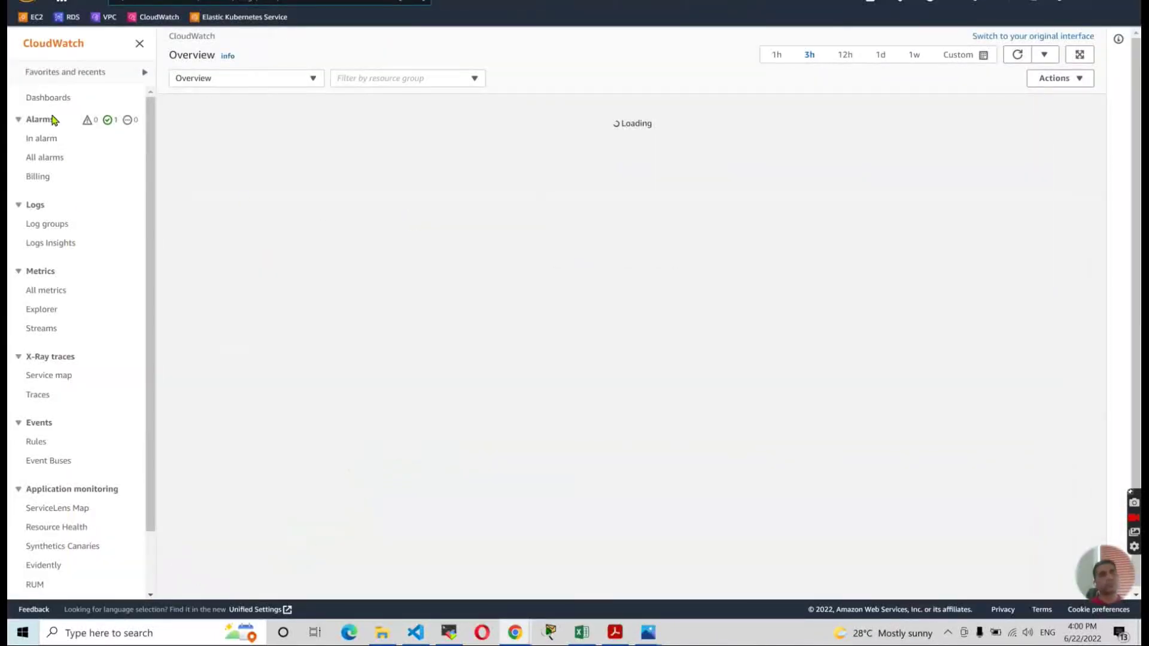
Open WebServer_Alarm from All alarms and scroll through its History of 8 state changes.
left_click(69, 159)
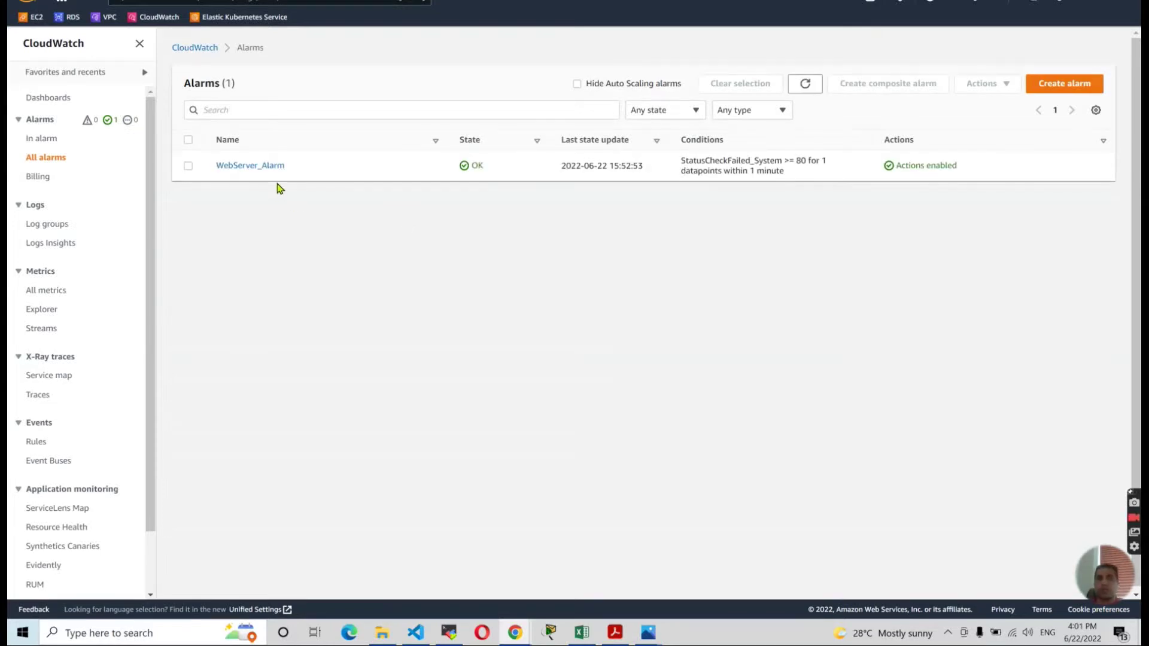
left_click(250, 167)
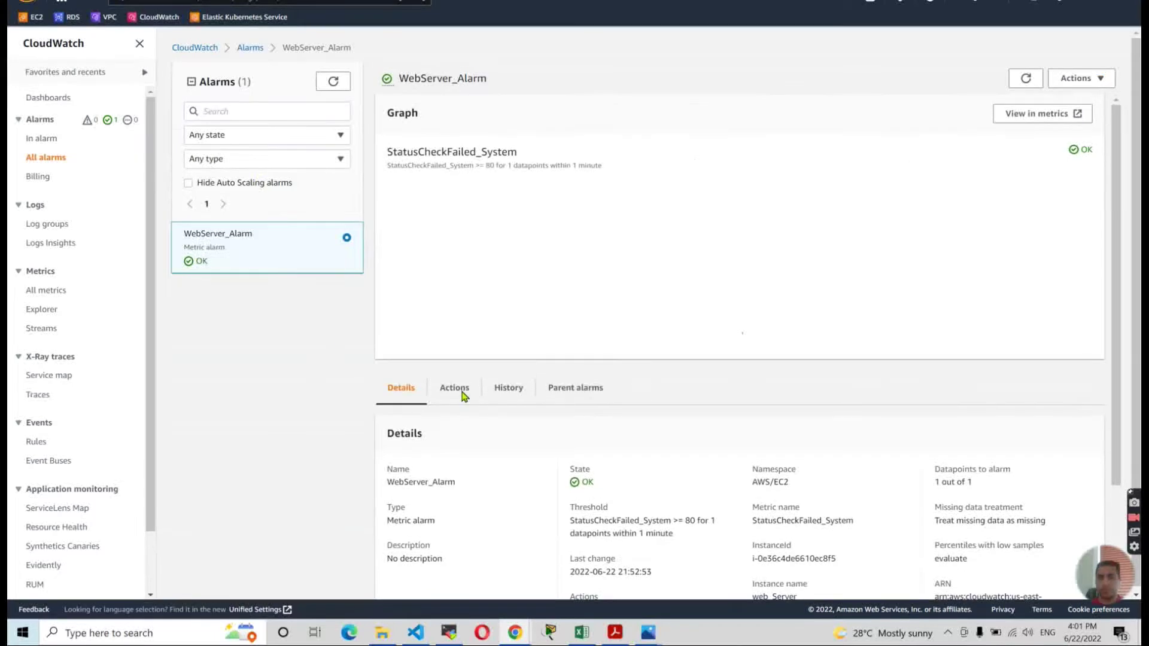
left_click(507, 389)
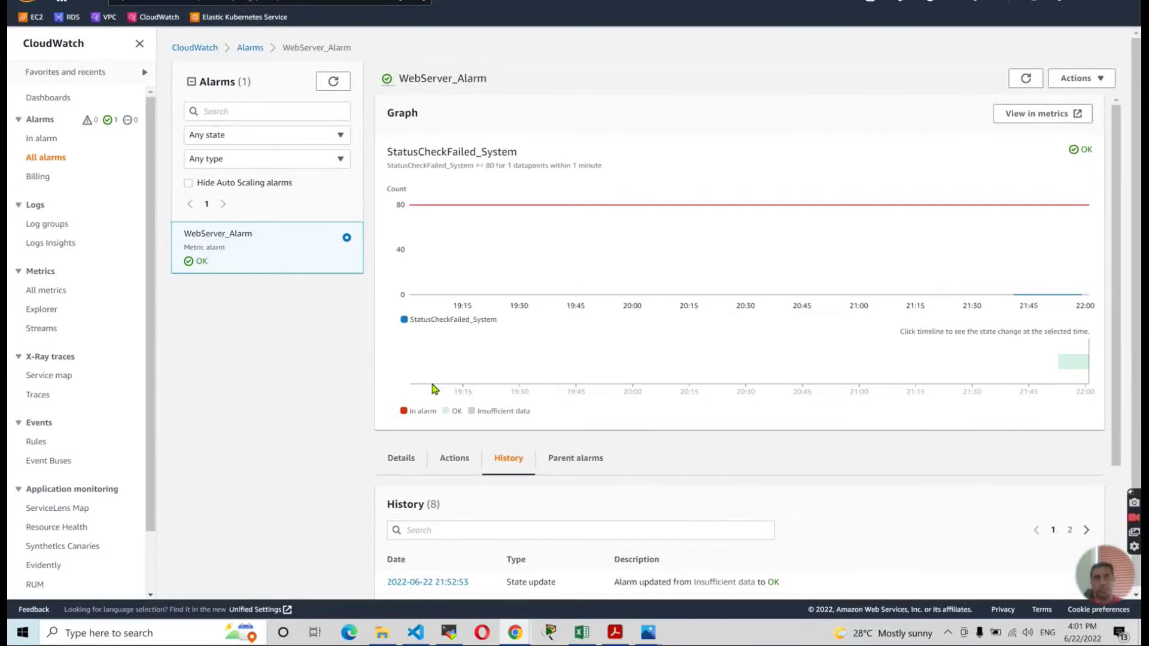
scroll(448, 456, "down", 3)
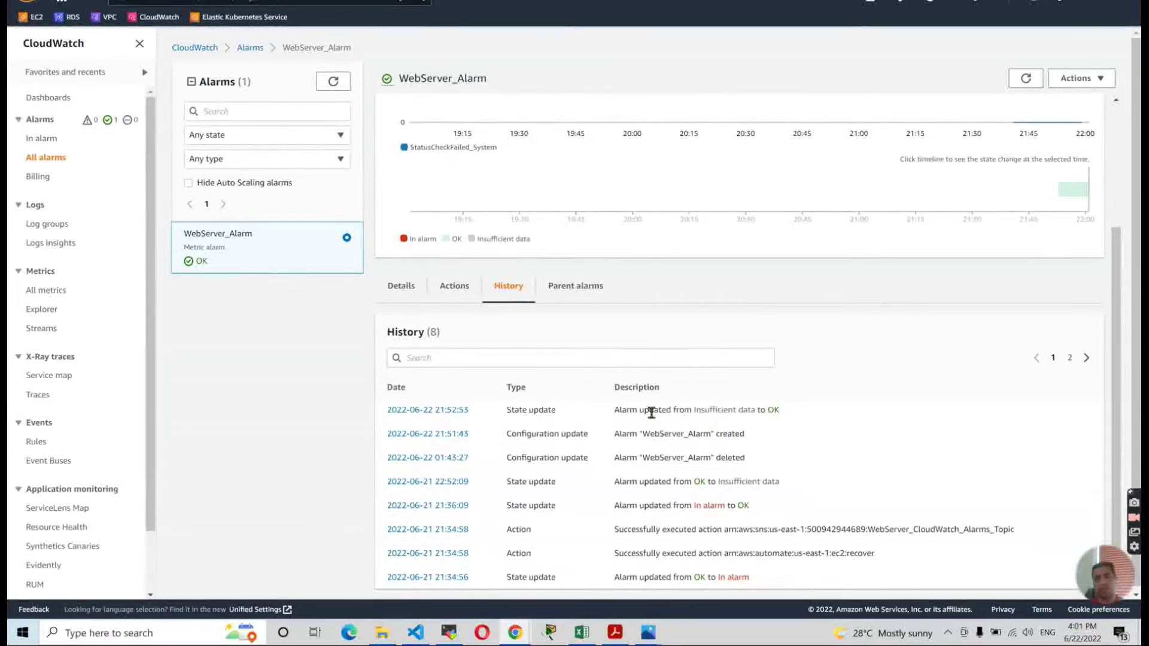
scroll(639, 406, "up", 3)
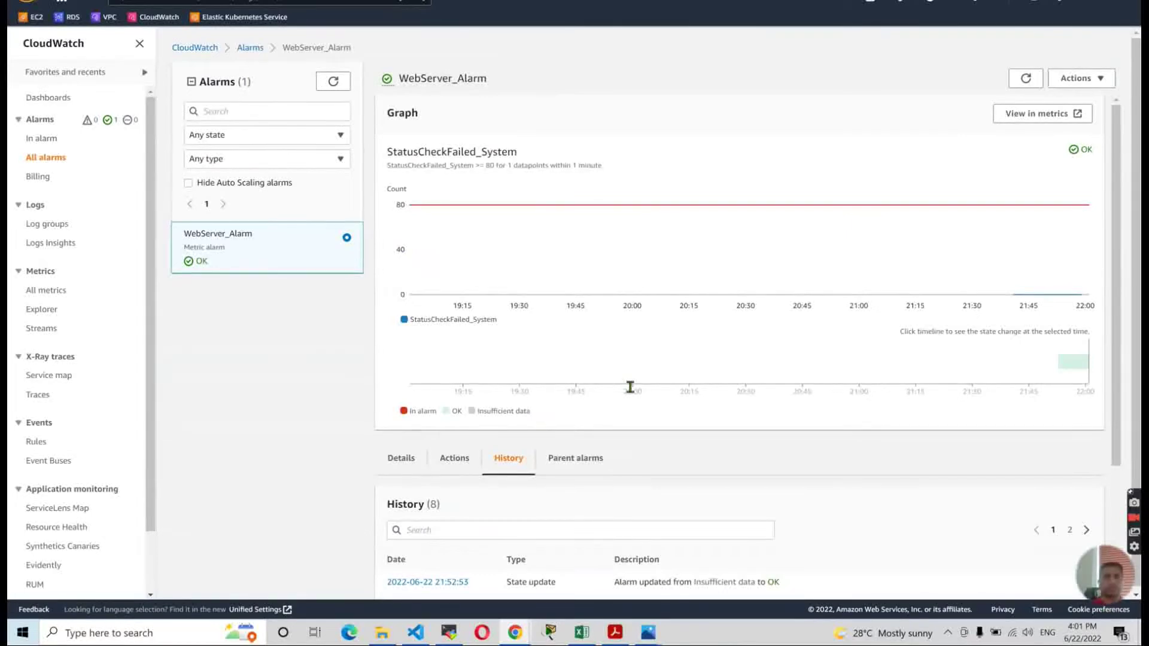
key("alt+Tab")
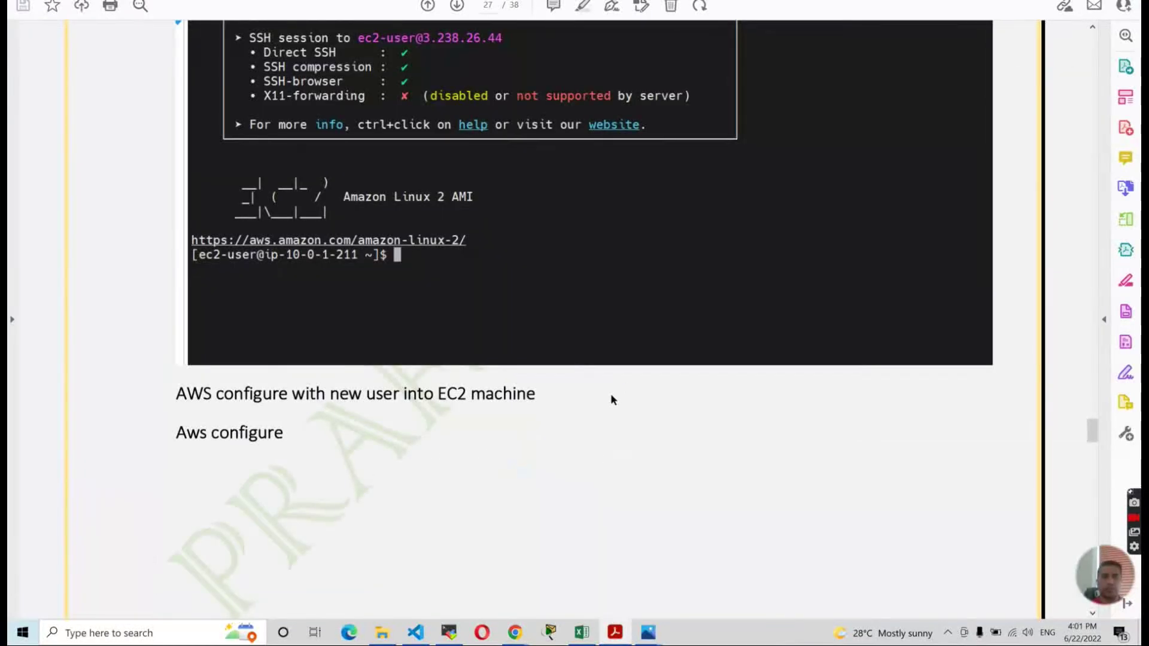
Enlarge the editor and change 'HW' to 'SW' in line 11's --state-reason.
key("alt+Tab")
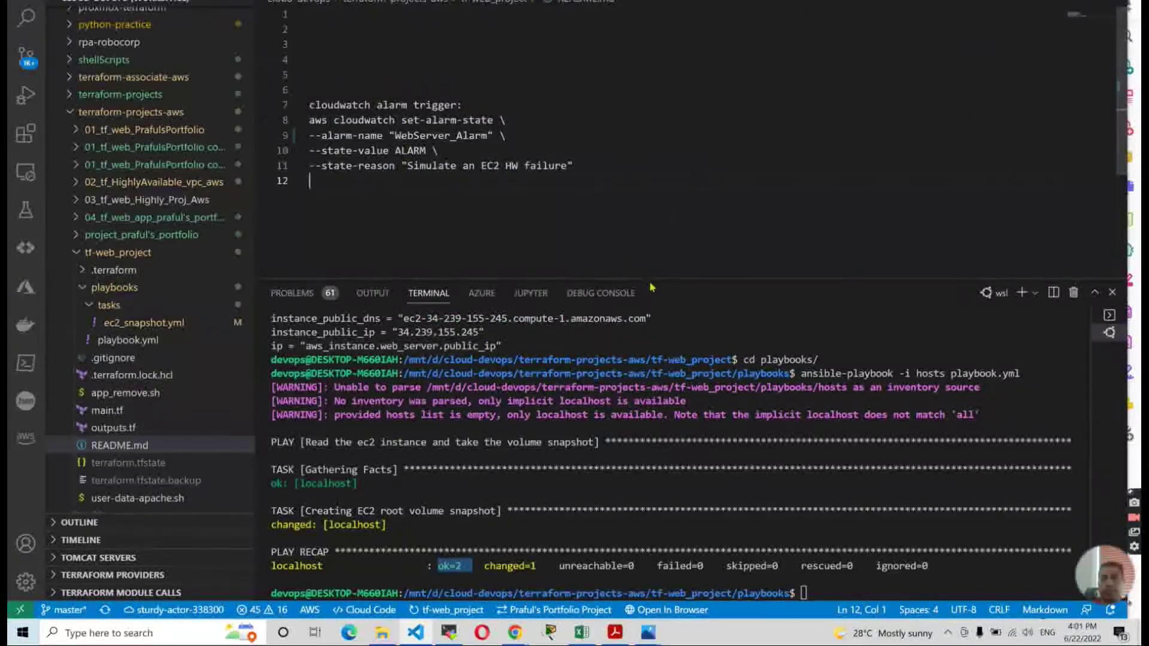
left_click_drag(658, 353, 657, 406)
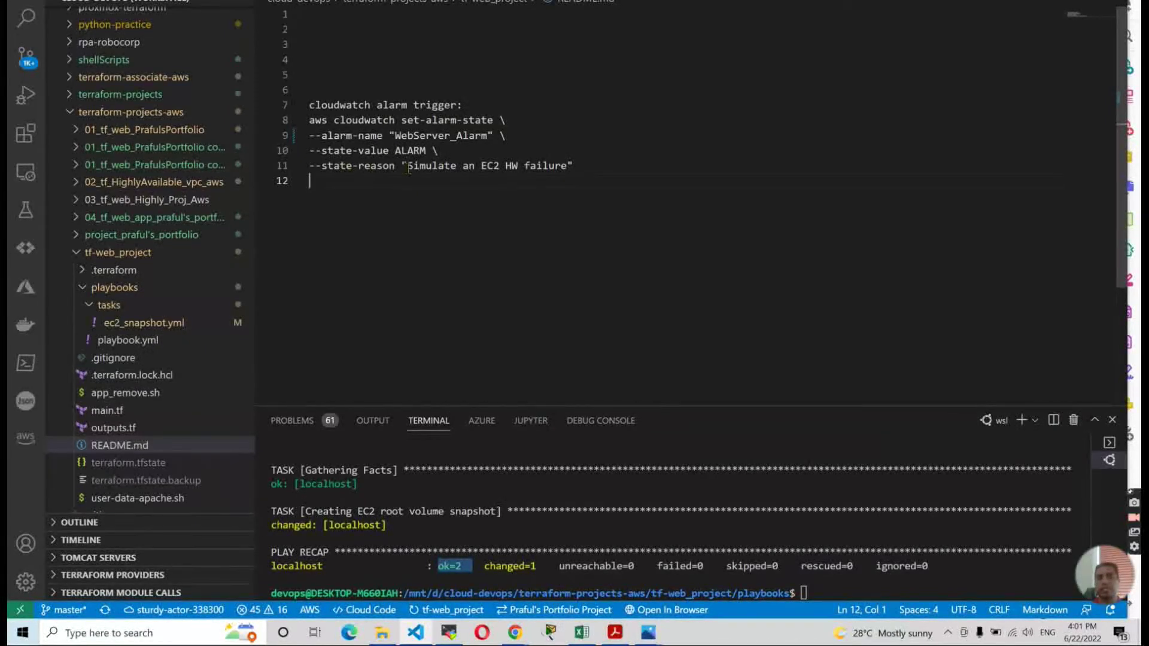
left_click_drag(407, 168, 565, 167)
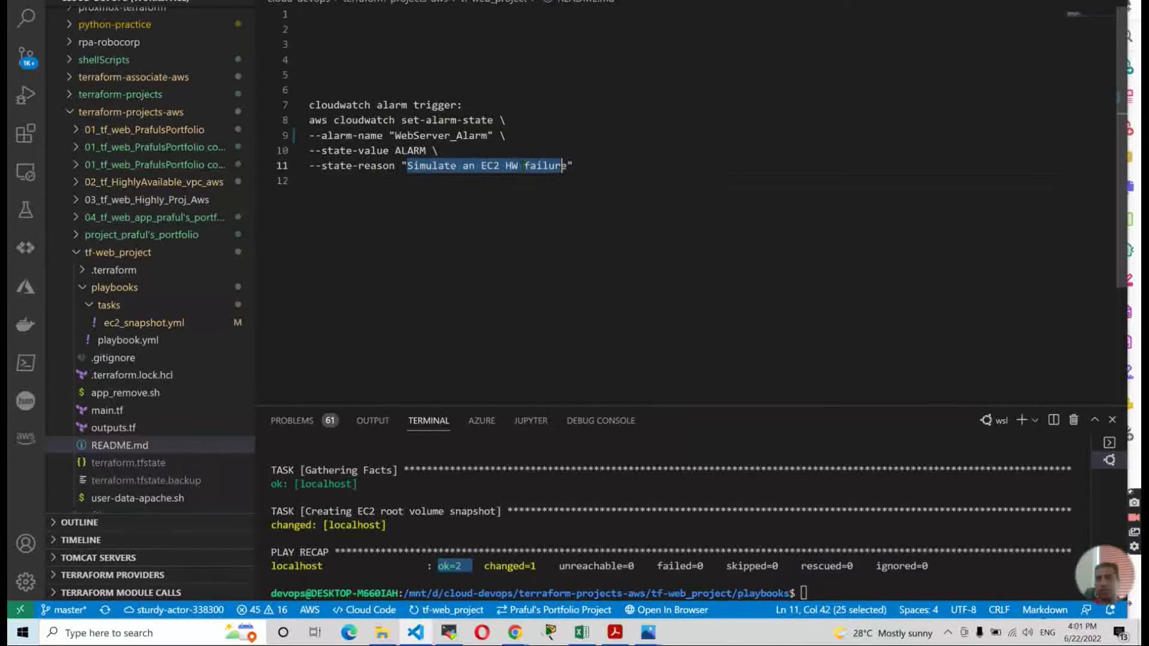
left_click(518, 166)
key("Left")
key("BackSpace")
type("S")
left_click(533, 182)
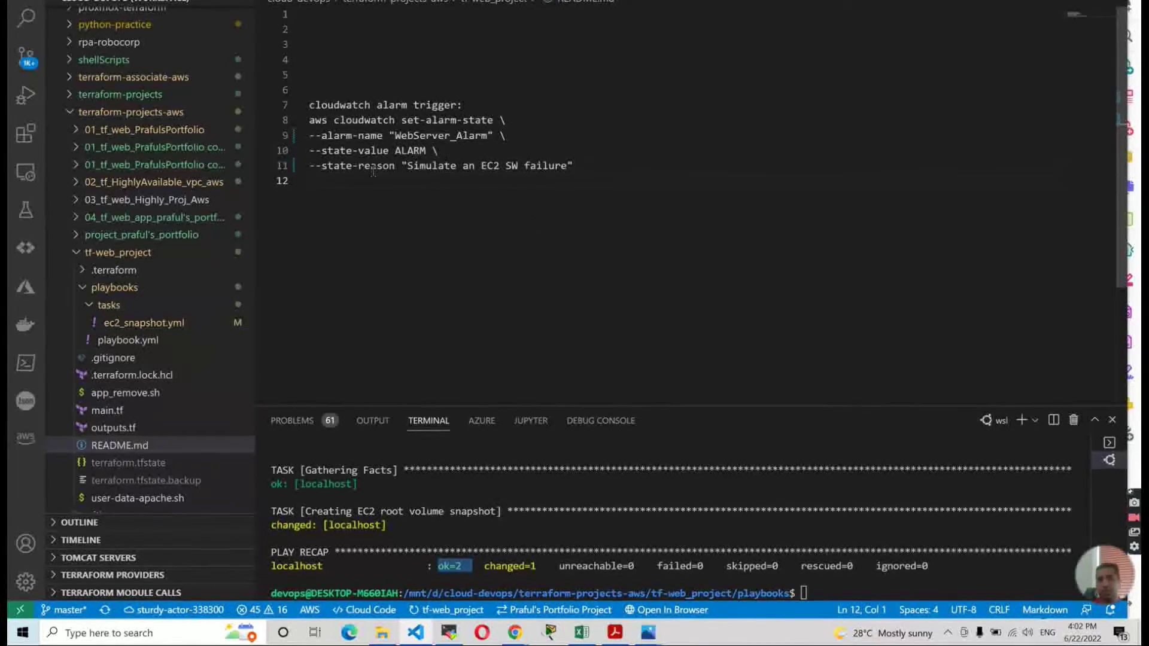
Review the updated state reason and the full set-alarm-state command on lines 8–11.
left_click_drag(401, 166, 573, 166)
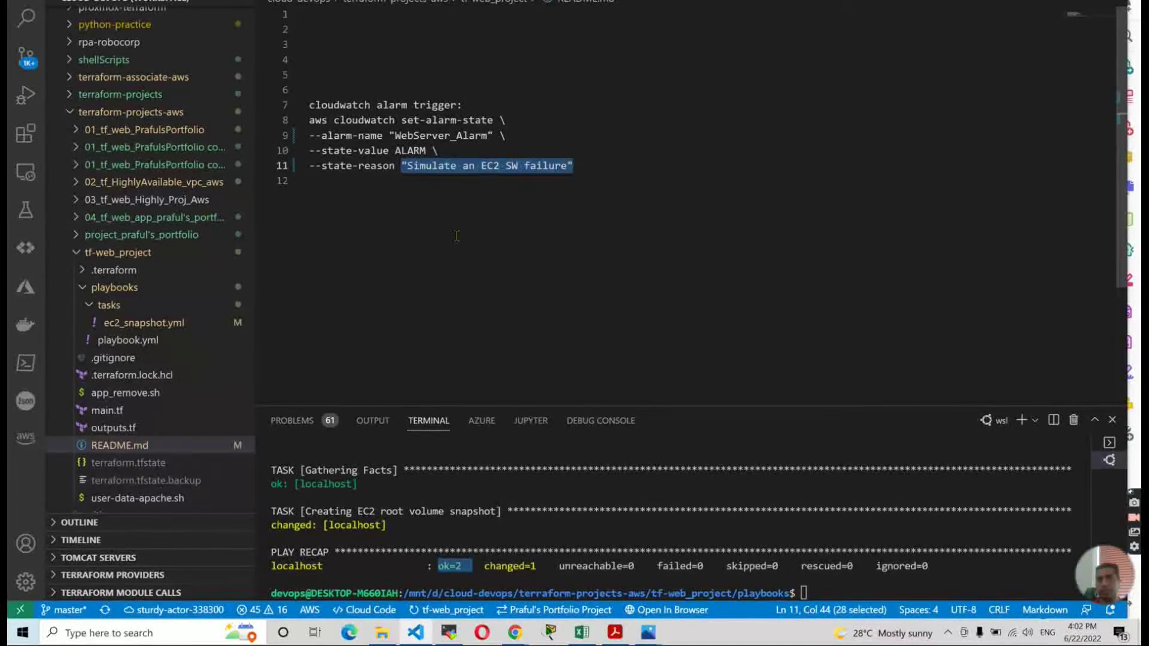
left_click(389, 182)
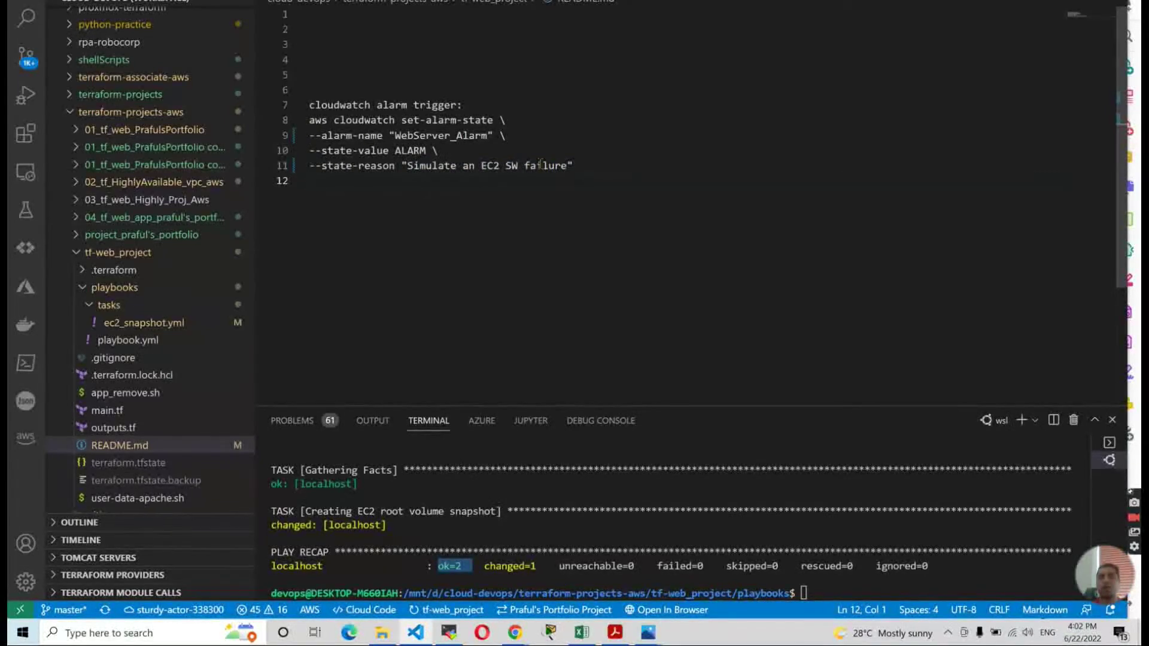
left_click_drag(586, 173, 309, 120)
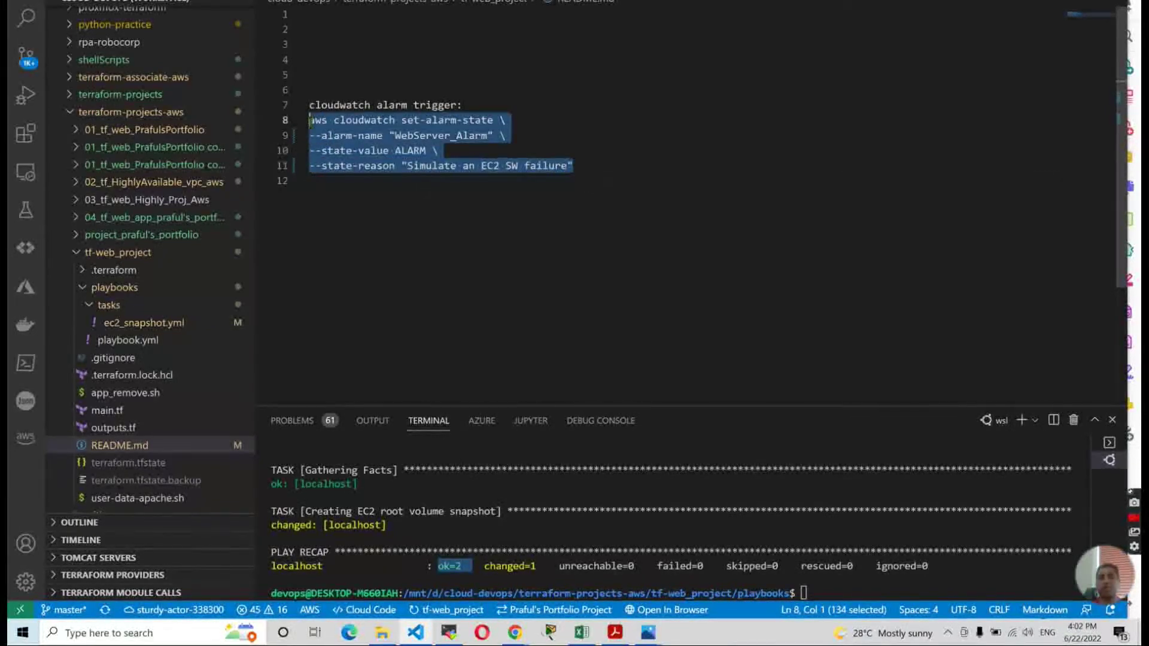
left_click(396, 204)
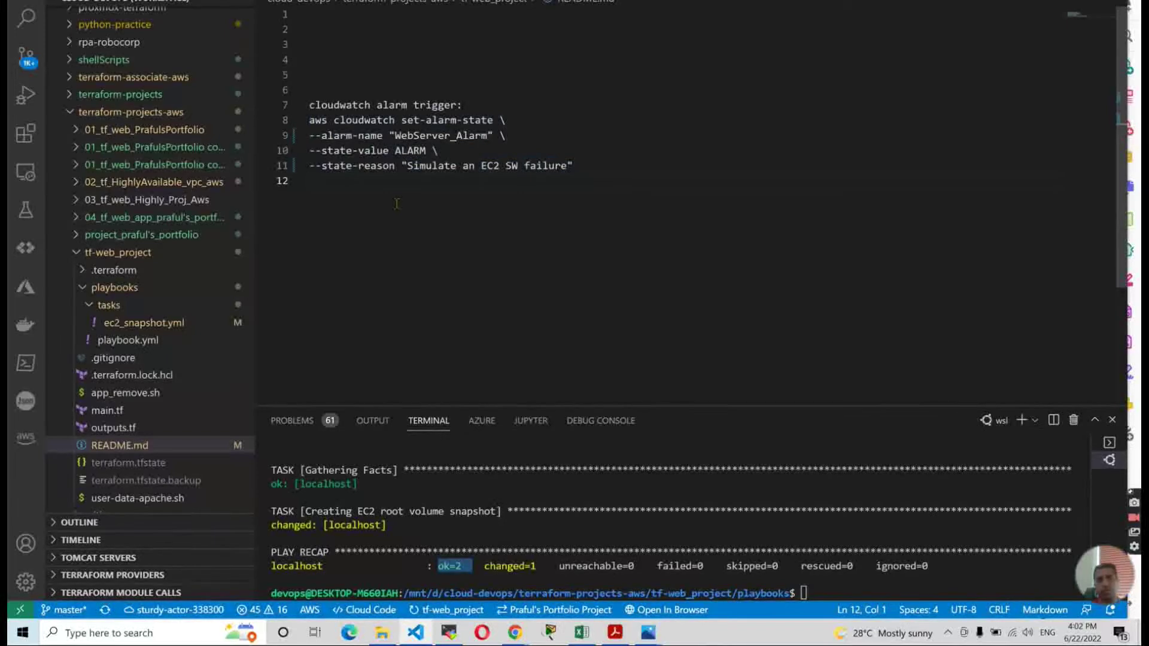
key("alt+Tab")
key("alt+Tab")
key("alt+Tab")
key("alt+Tab")
key("alt+Tab")
key("alt+Tab")
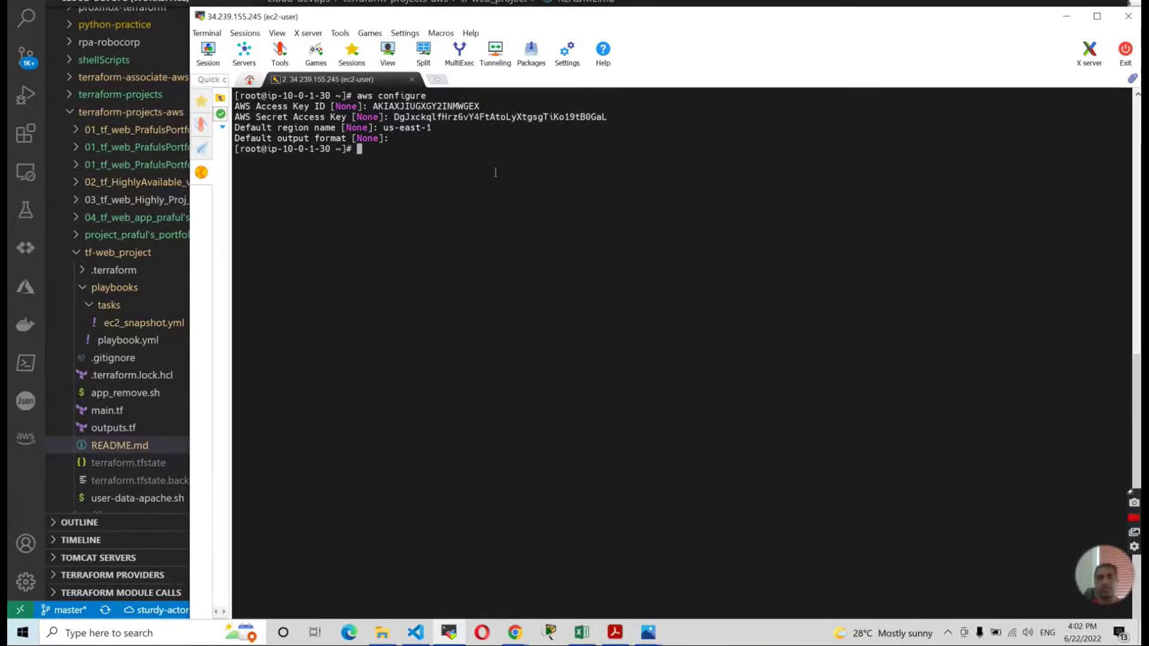
Clear the terminal and type ./app_remove at the root prompt without running it yet.
type("clear")
key("Return")
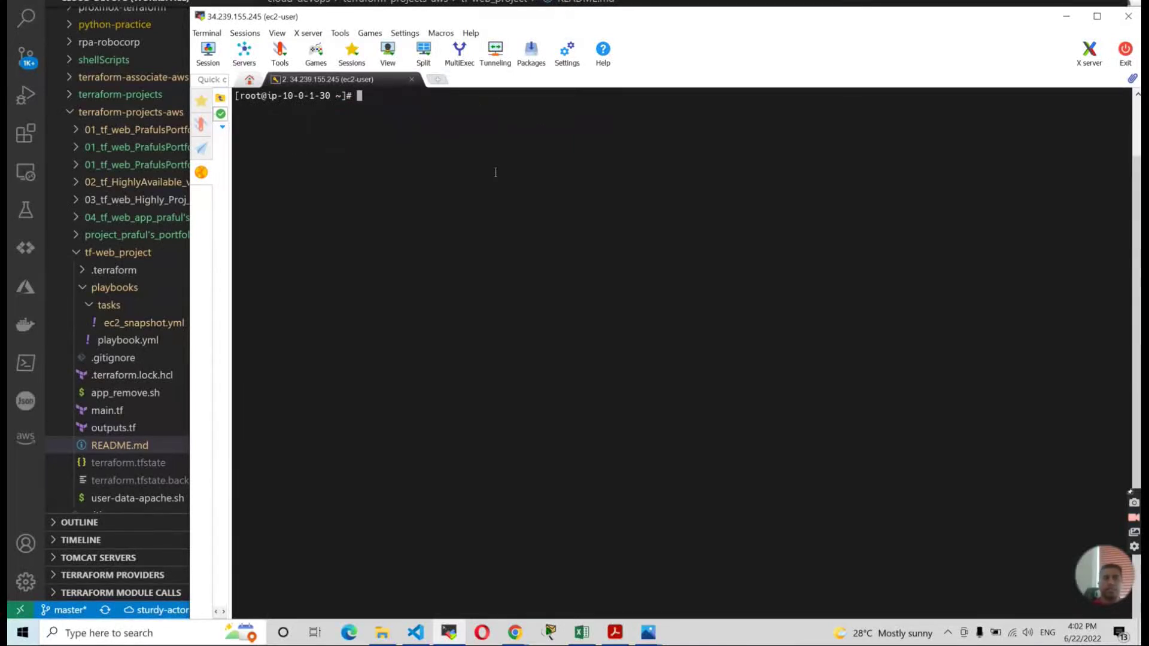
type("./app_remove")
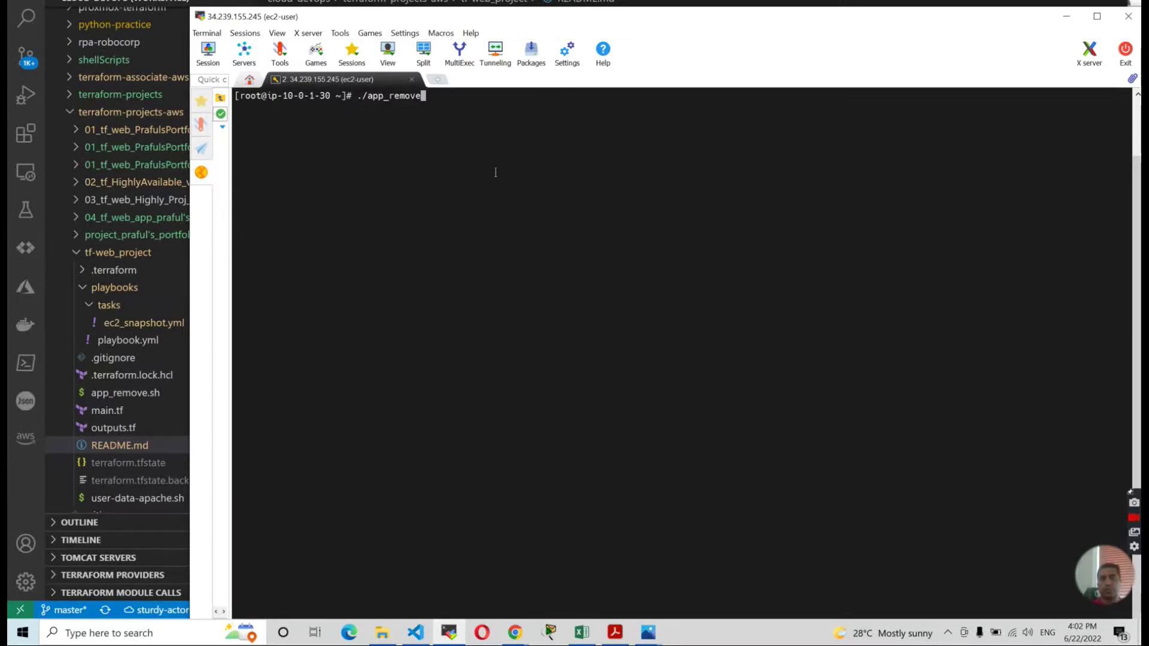
key("alt+Tab")
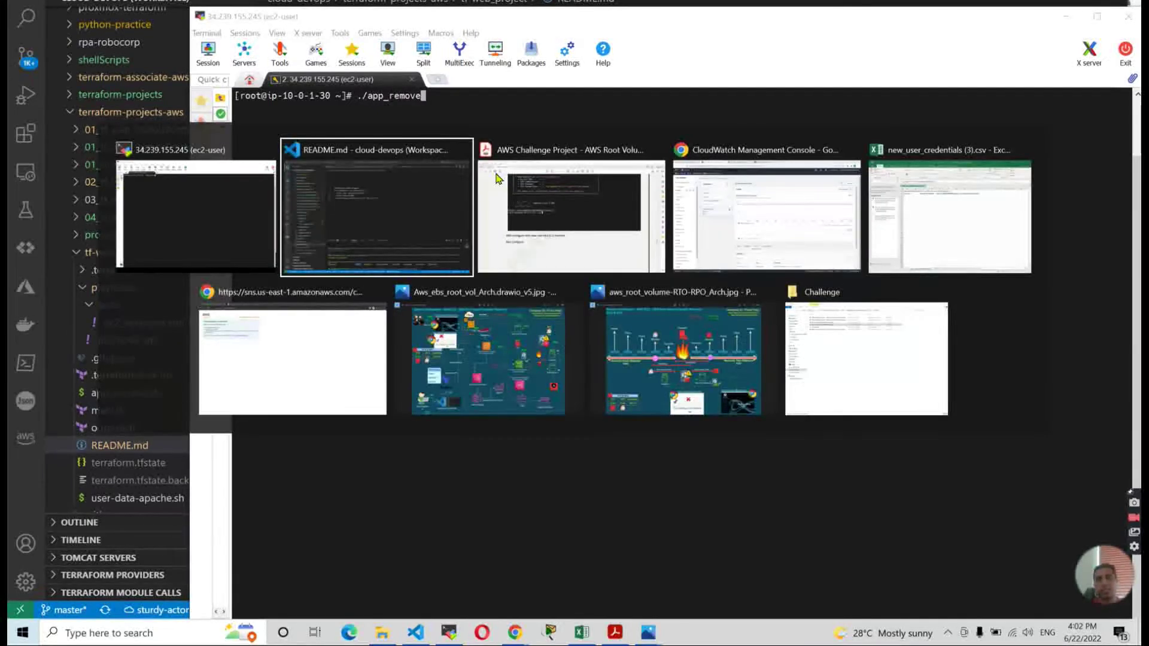
Check the WebServer_Alarm page, then reload the portfolio site to confirm it still loads.
key("alt+Tab")
key("alt+Tab")
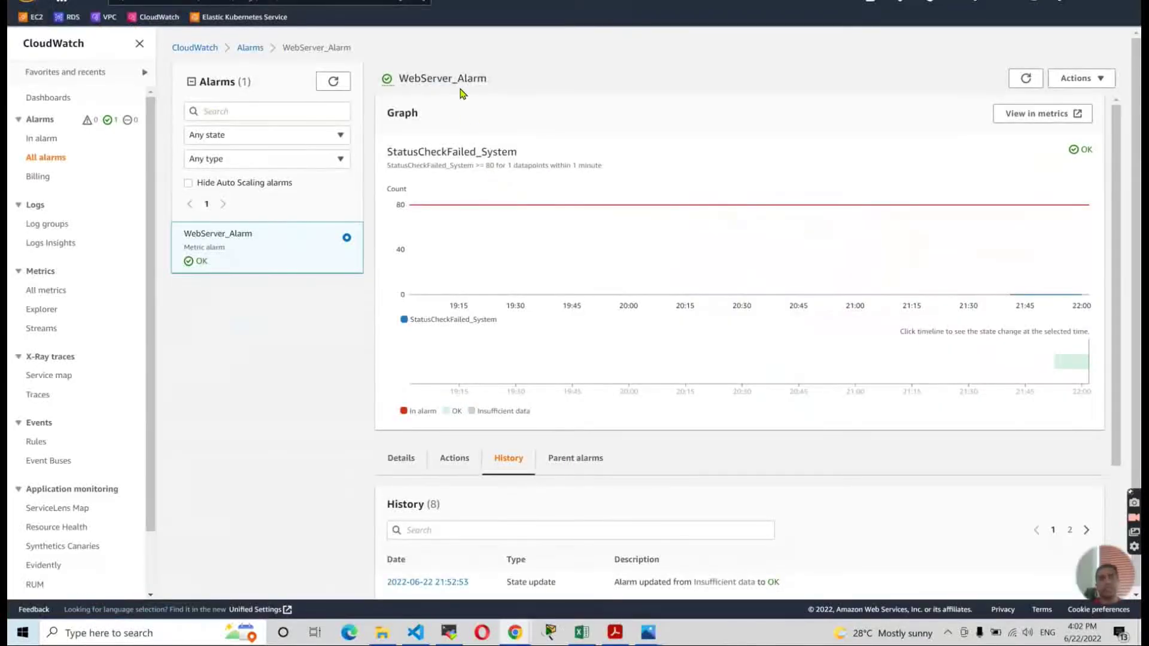
key("alt+Tab")
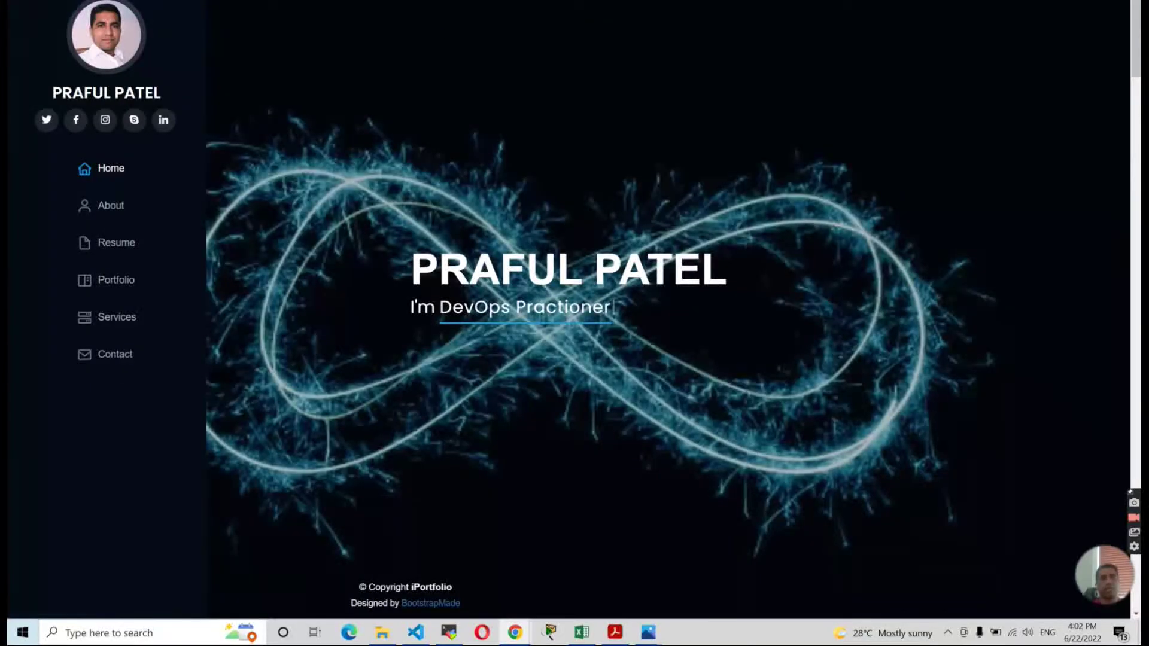
key("F5")
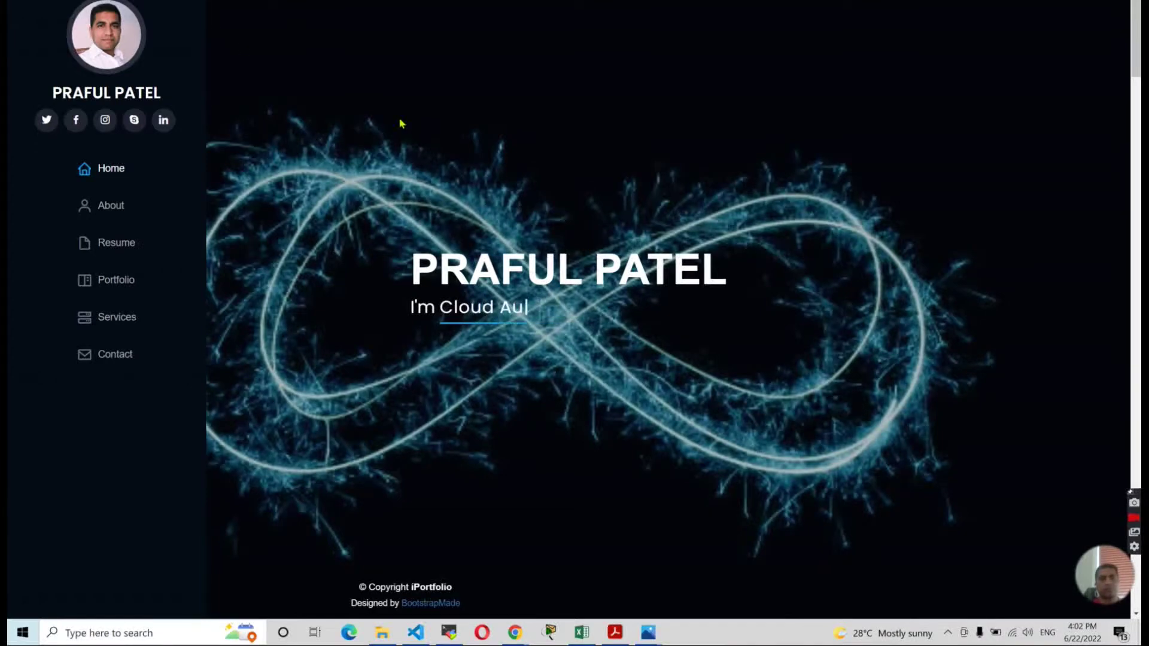
Run ./app_remove on the server and view its final output lines.
left_click(522, 264)
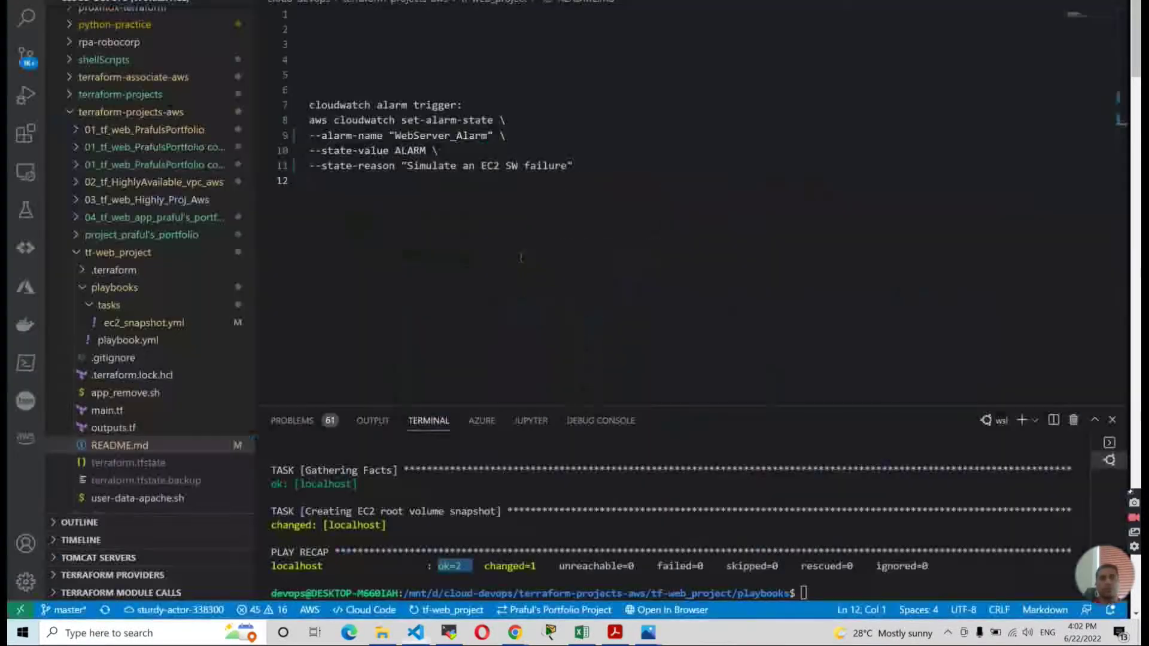
key("alt+Tab")
key("alt+Tab")
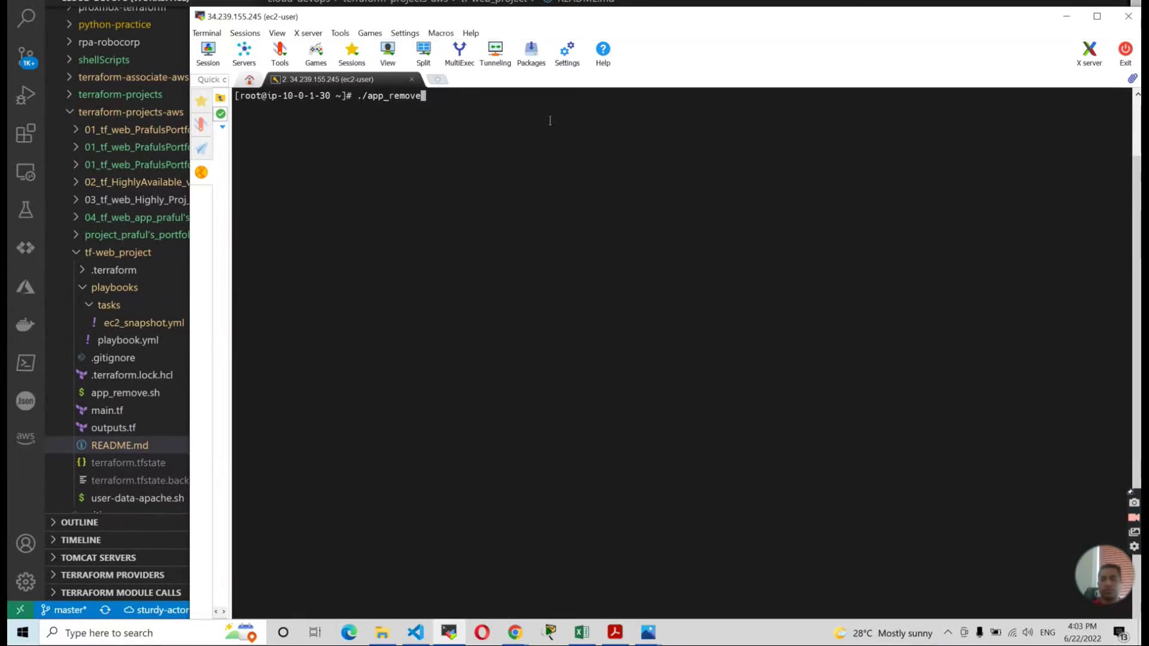
key("Tab")
key("Return")
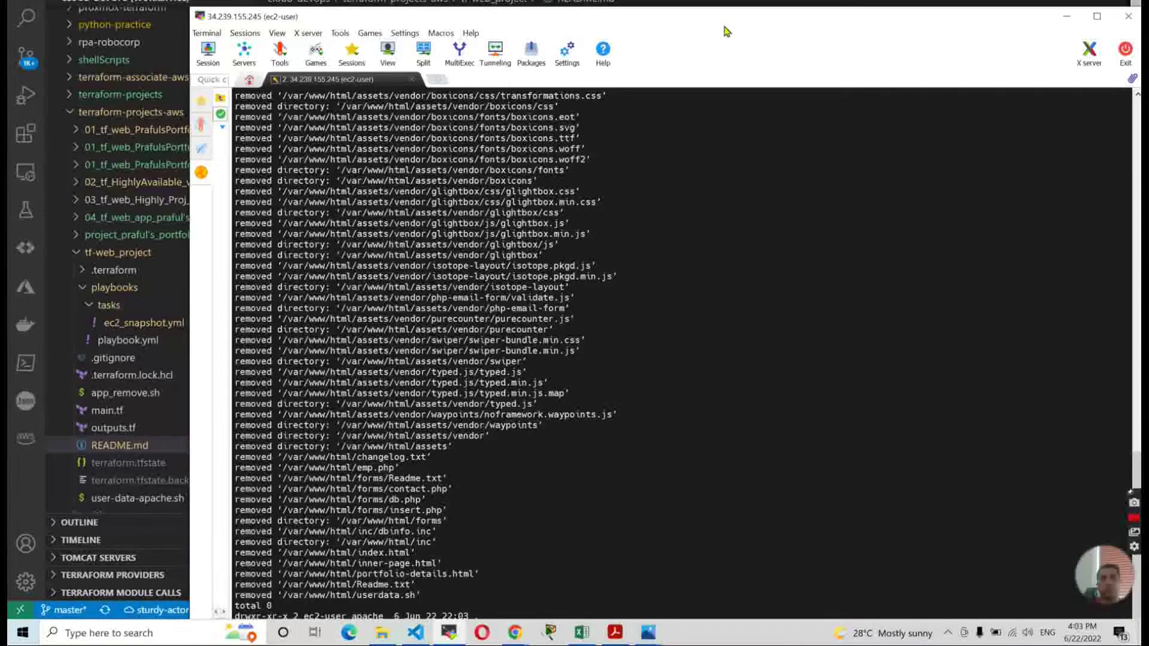
left_click_drag(723, 21, 725, 0)
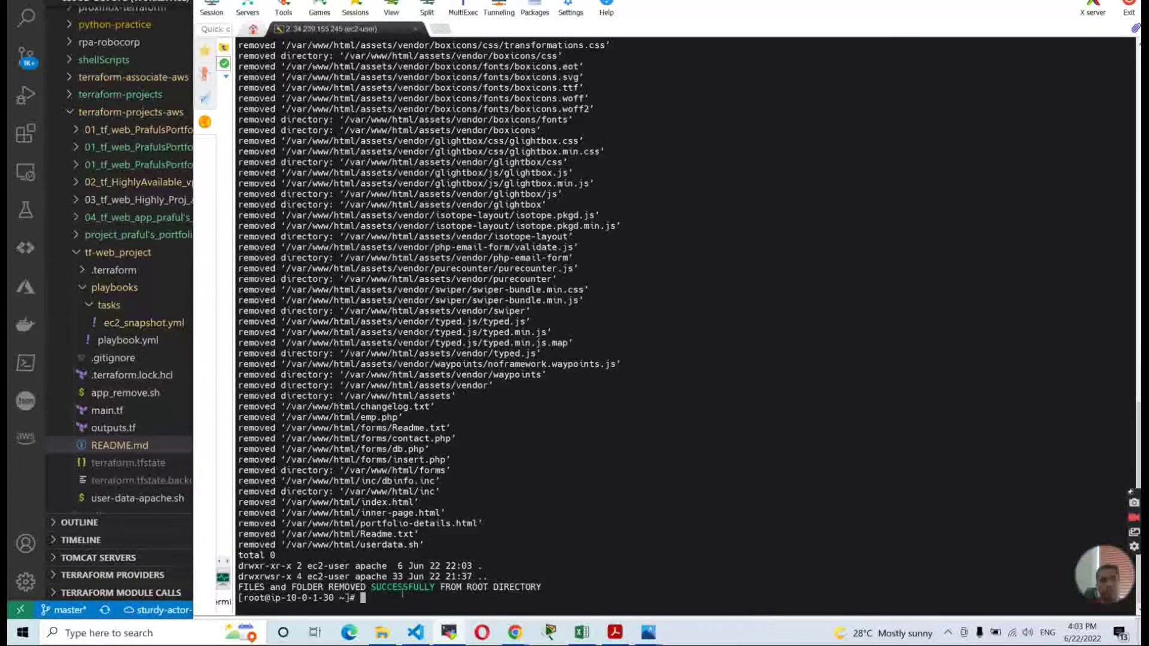
left_click(138, 504)
Open app_remove.sh in VS Code and review its success-message echo line.
left_click(138, 501)
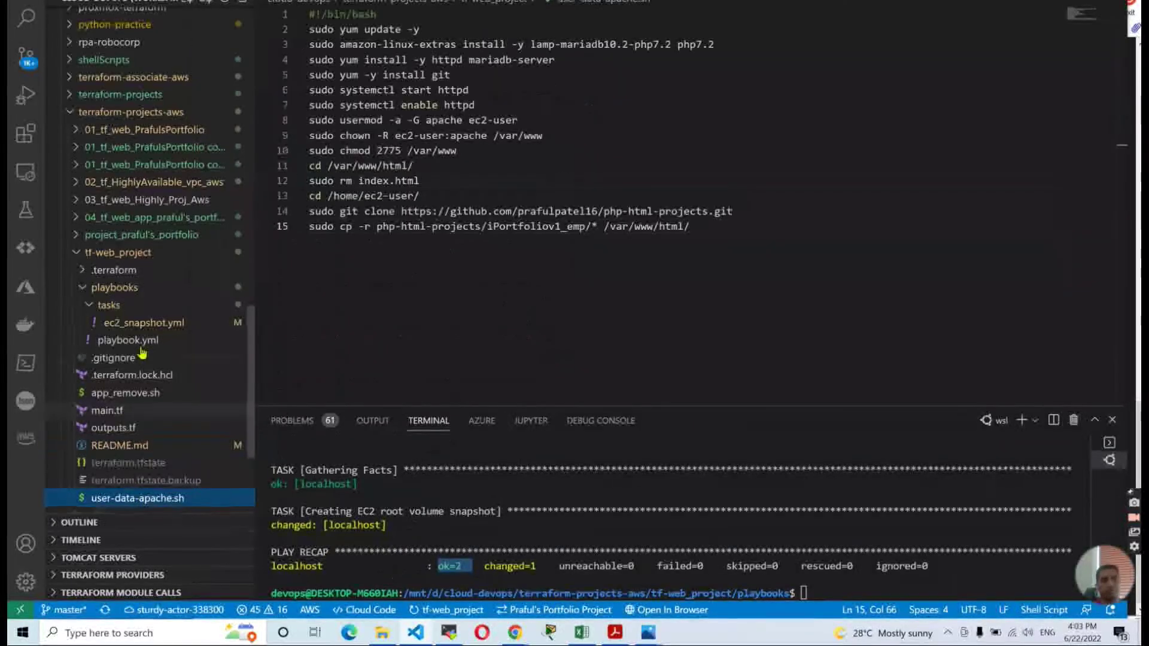
left_click(125, 395)
left_click(322, 163)
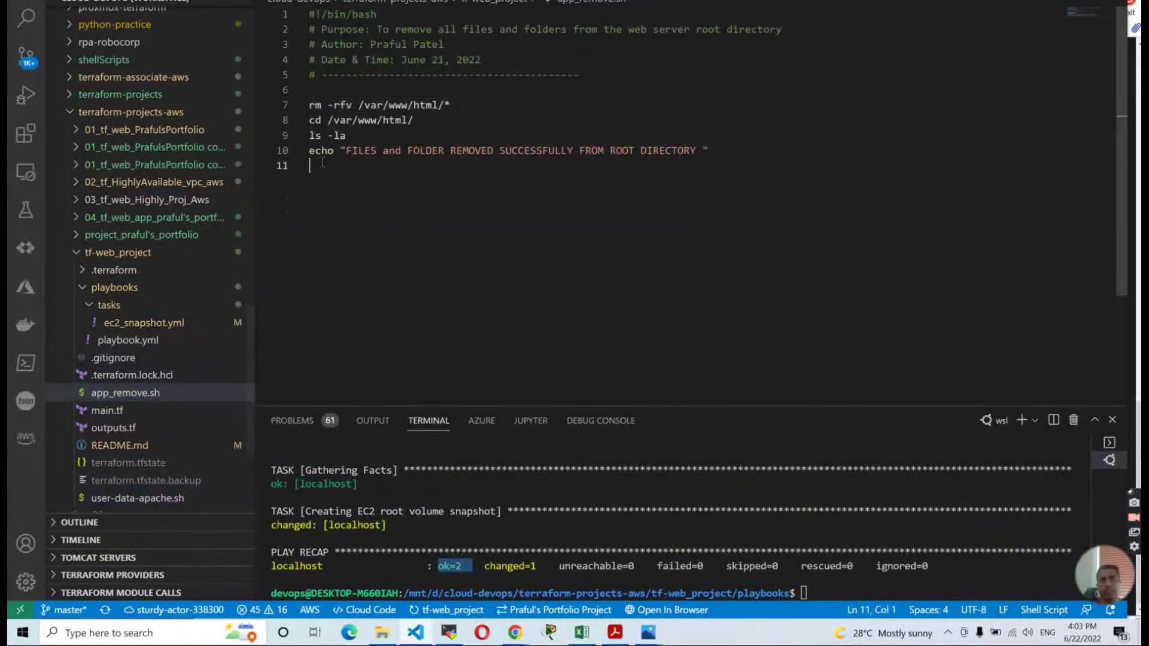
left_click_drag(310, 153, 752, 157)
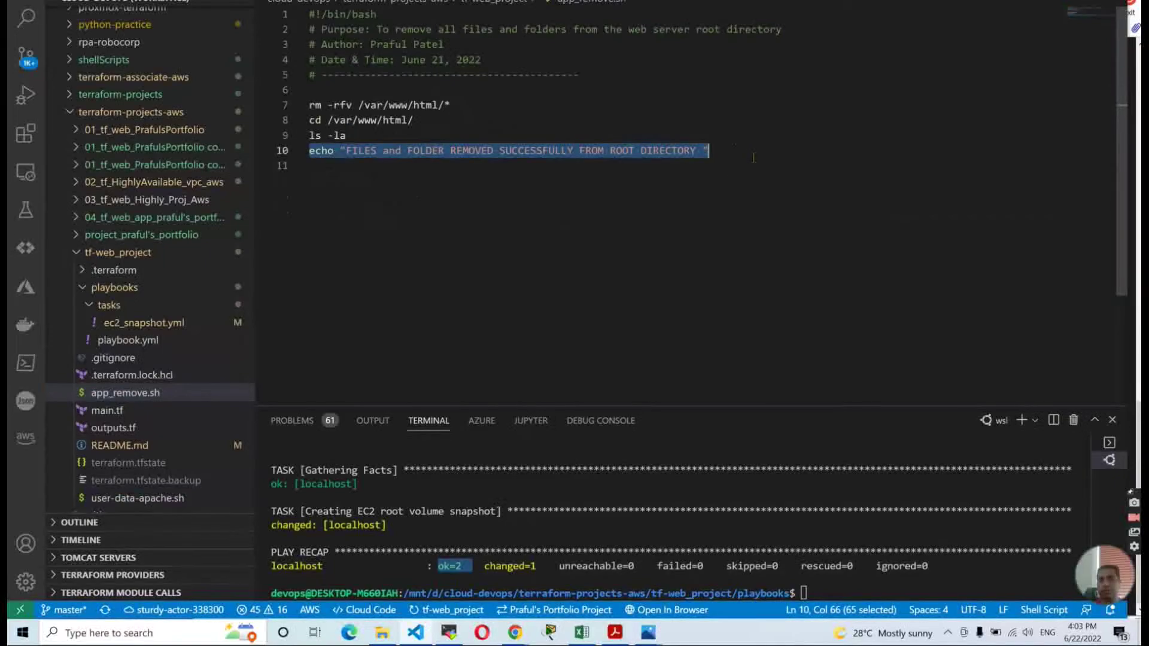
left_click(625, 216)
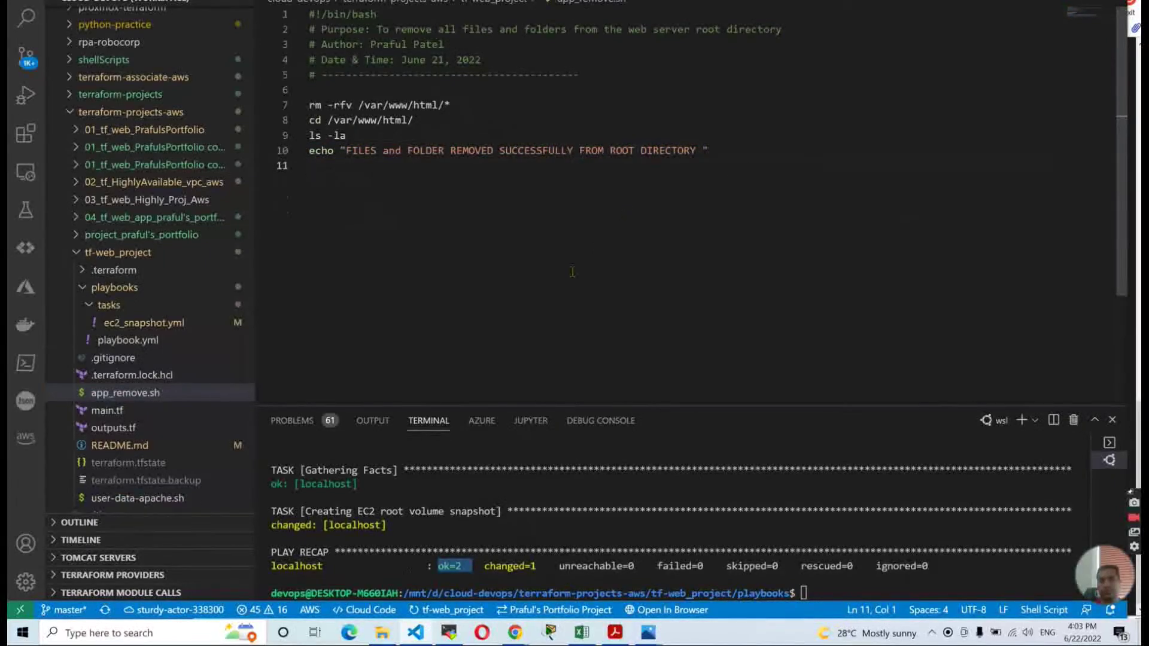
List /var/www/html with ls -la to confirm it is now empty.
left_click(449, 632)
double_click(636, 525)
left_click(650, 526)
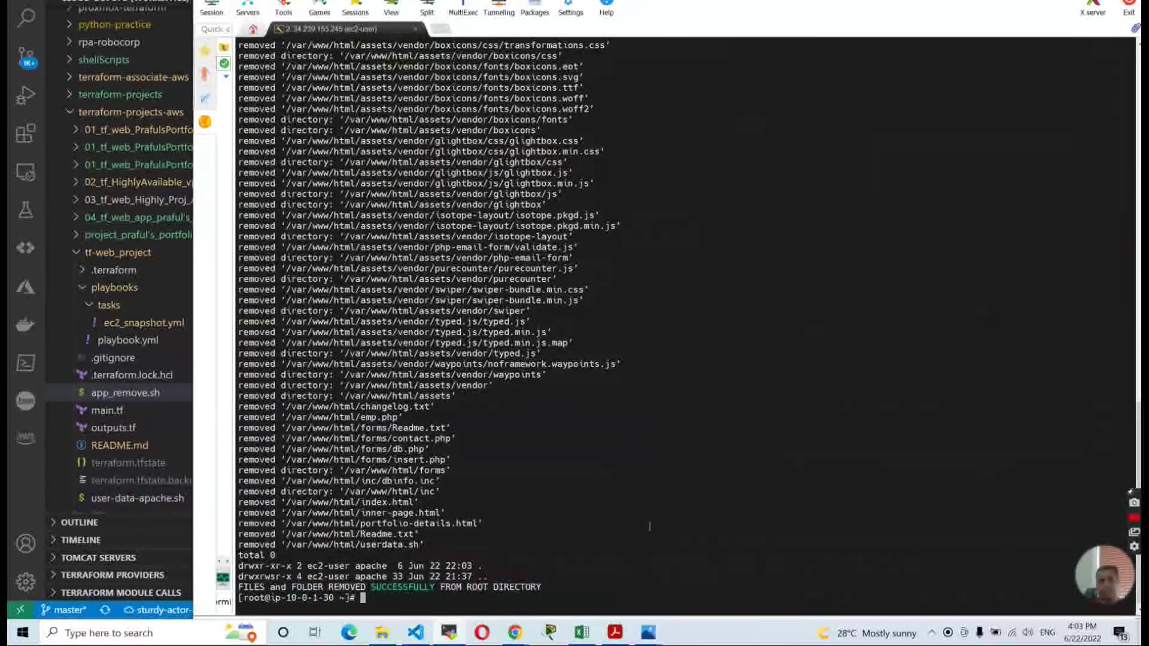
type("cd /var/w")
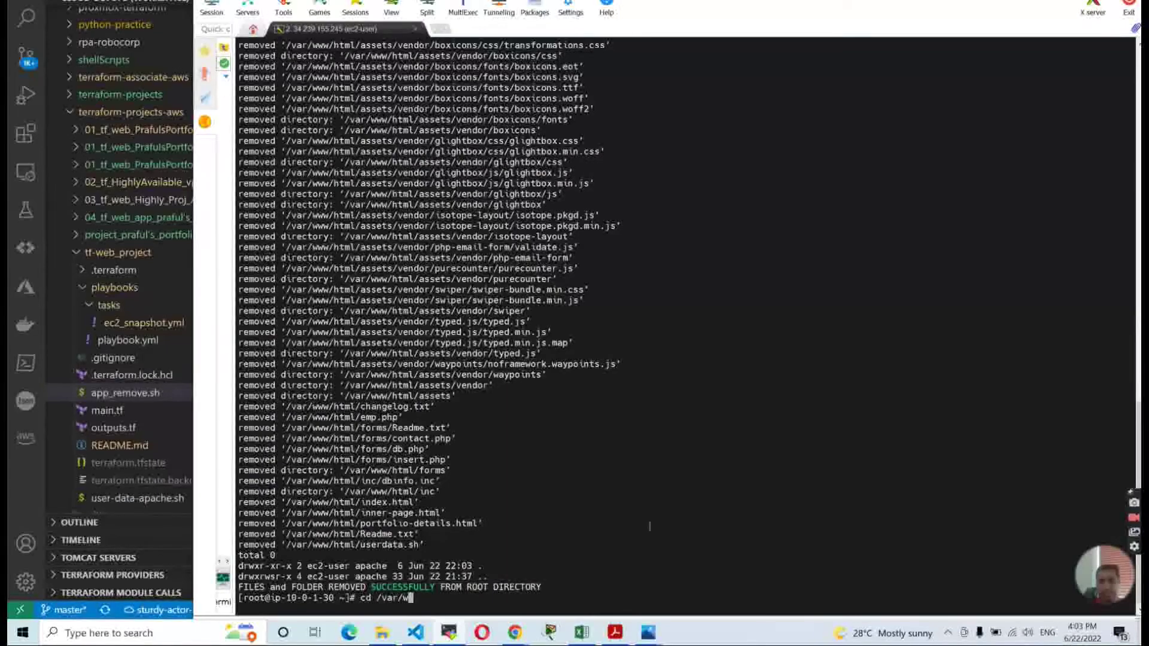
type("ww/html/")
key("Return")
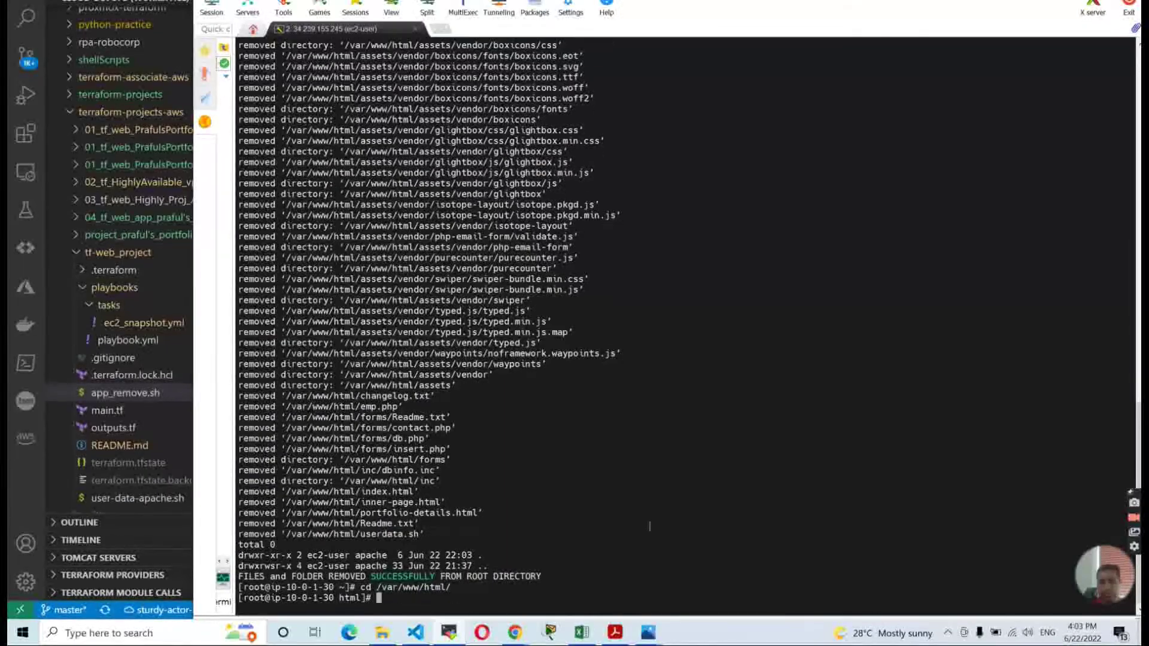
type("ls -la")
key("Return")
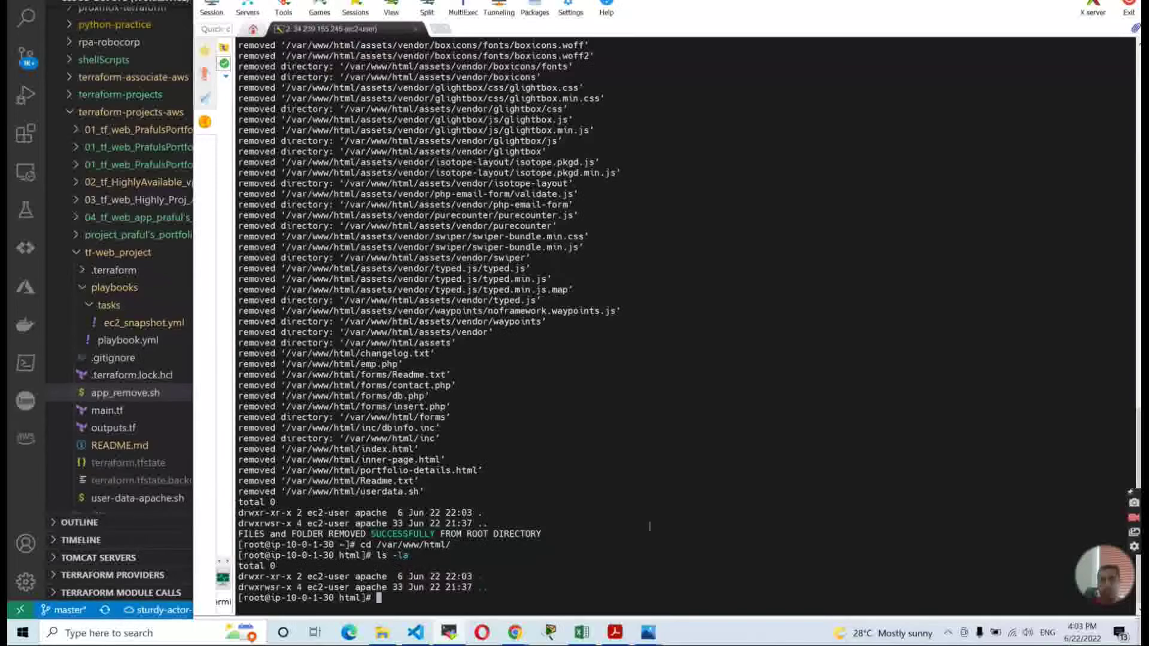
key("alt+Tab")
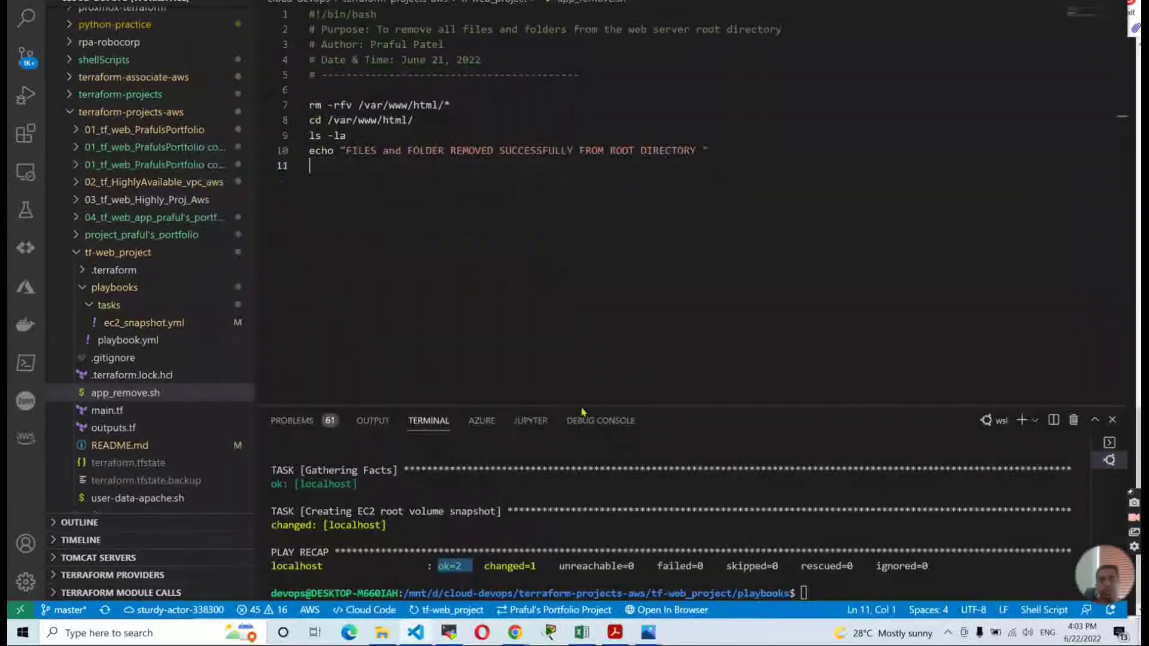
key("alt+Tab")
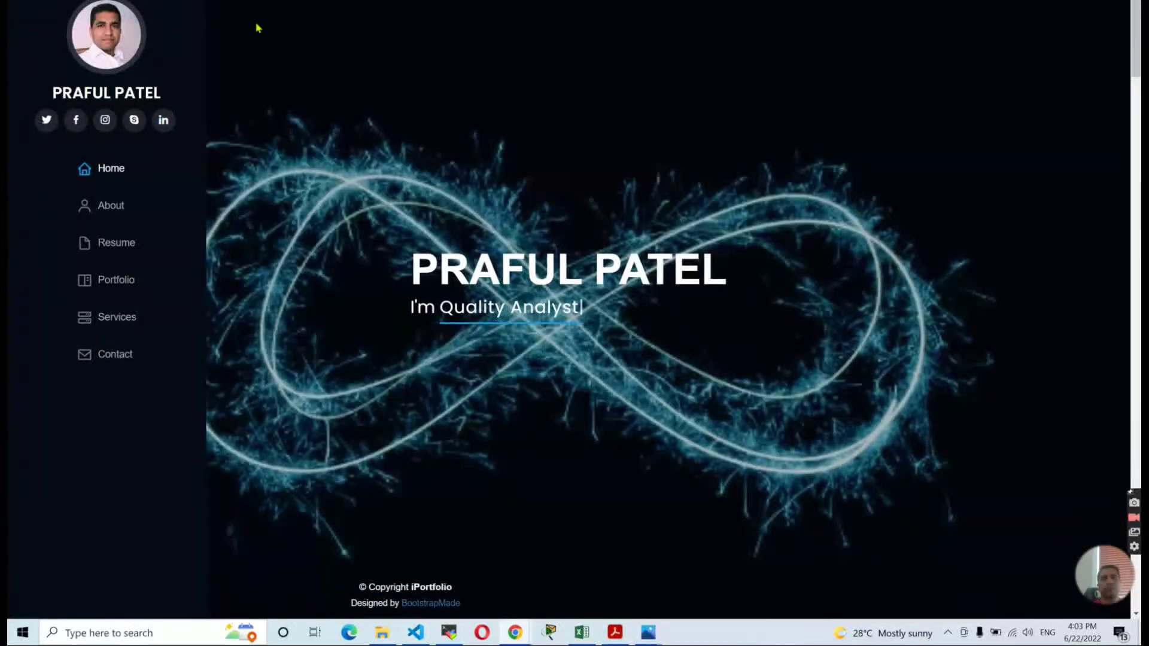
Reload the site repeatedly until the default Apache Test Page appears, then view it full screen.
key("F11")
left_click_drag(779, 55, 744, 24)
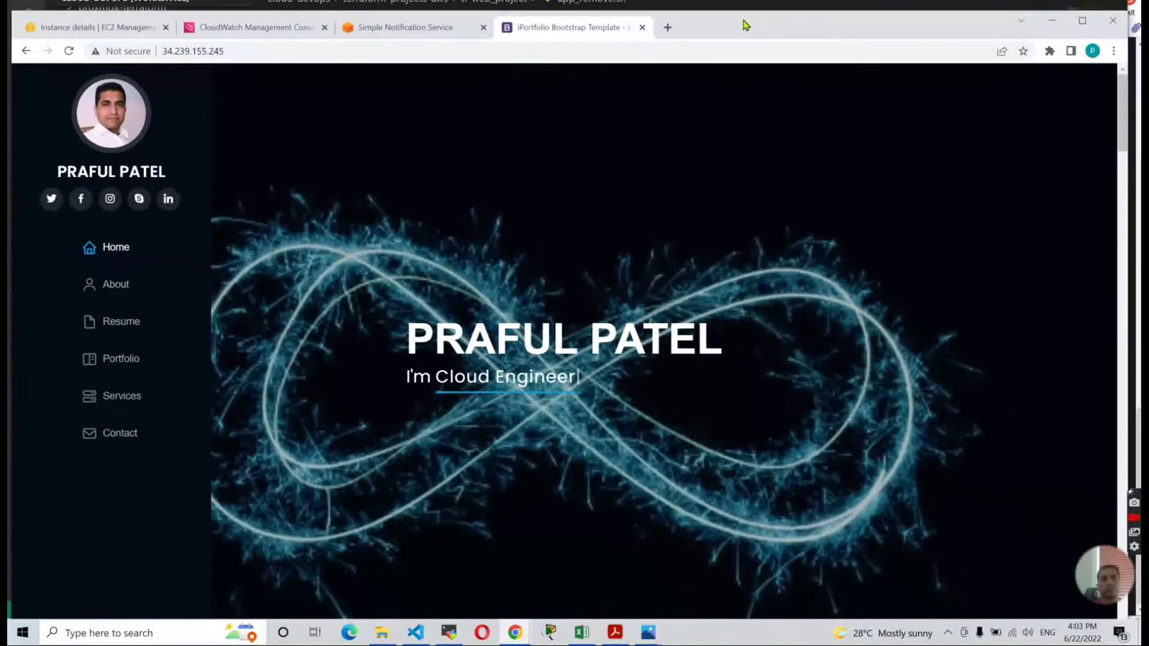
left_click(70, 52)
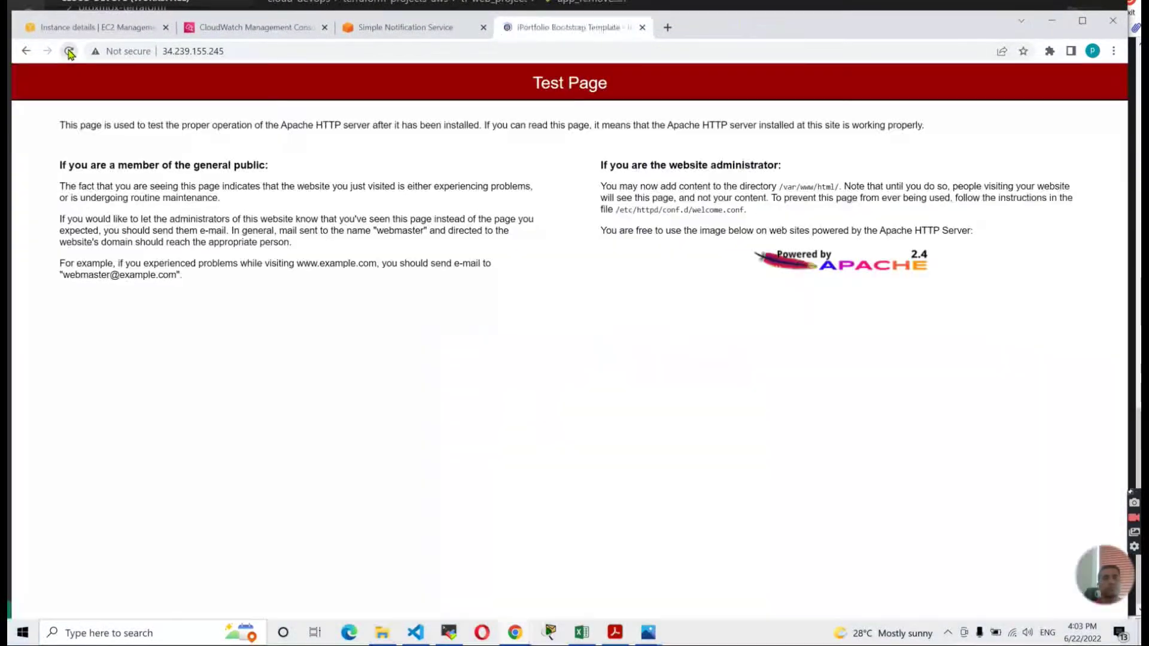
left_click(69, 51)
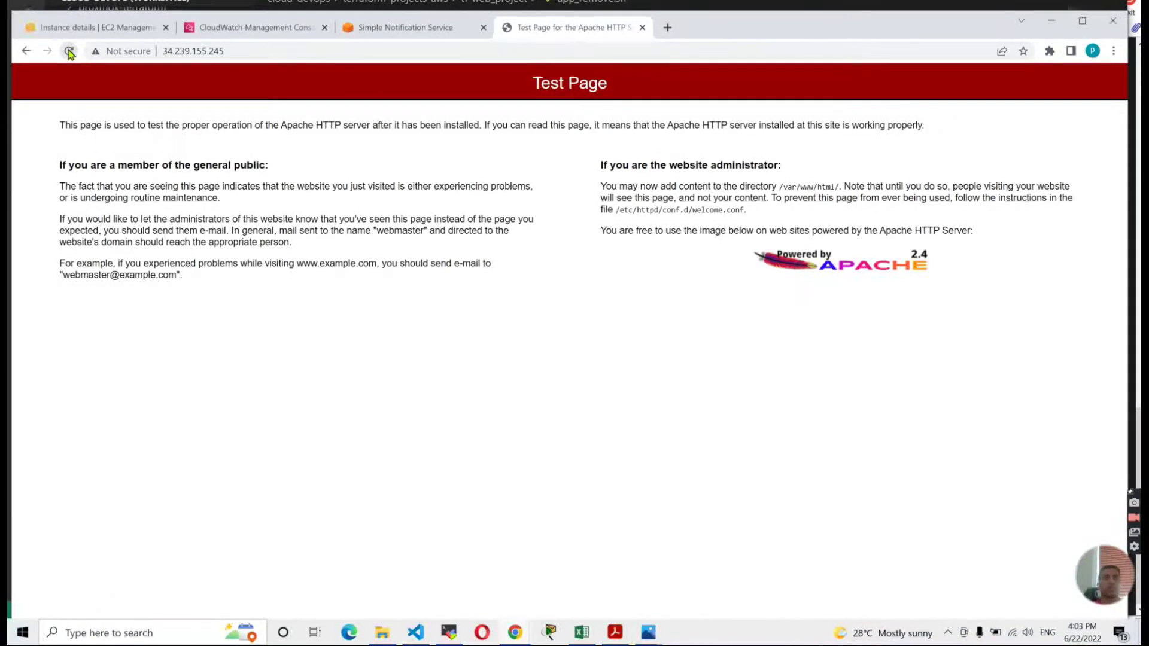
left_click(69, 52)
left_click(70, 52)
left_click(69, 52)
left_click(70, 52)
left_click(69, 52)
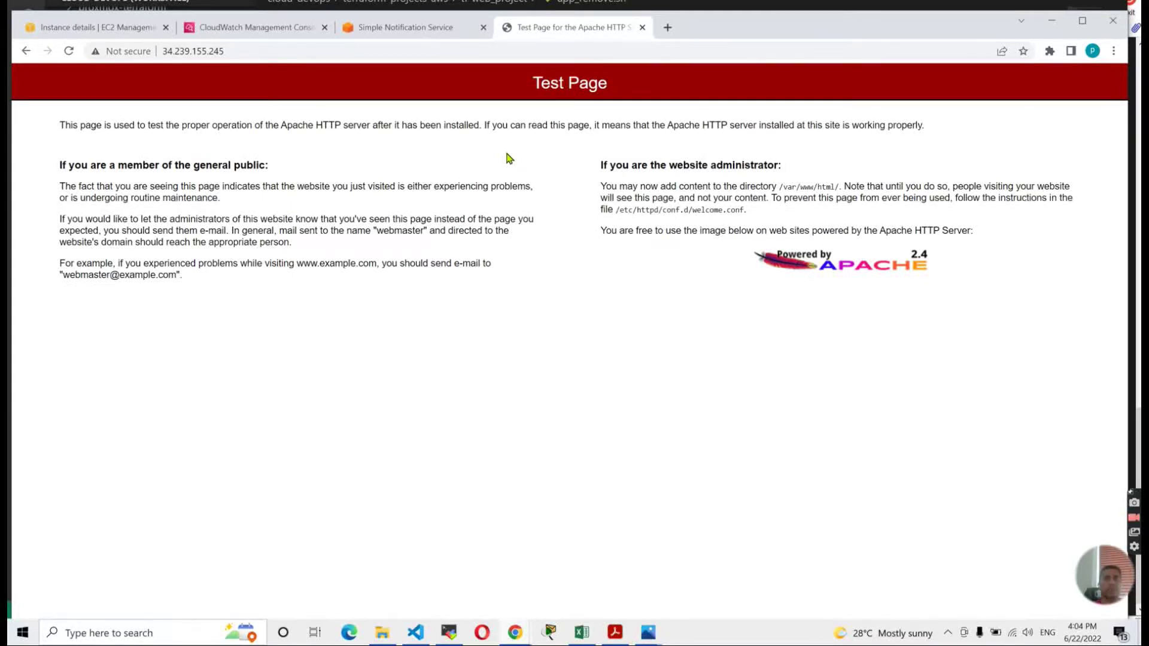
left_click(70, 51)
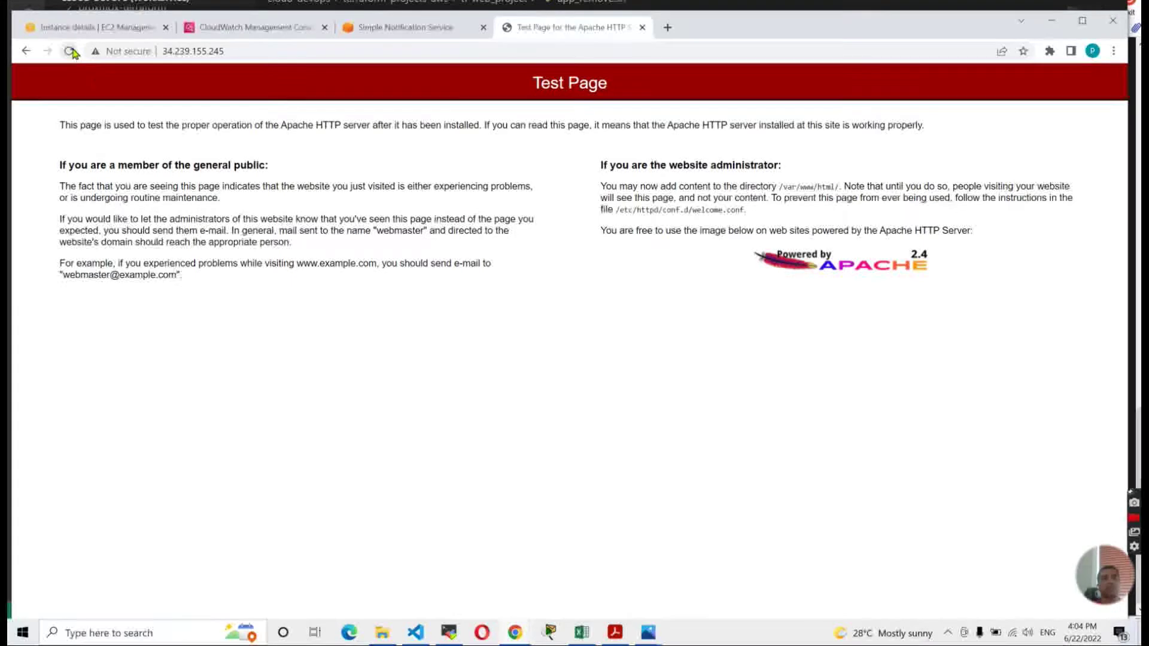
key("F11")
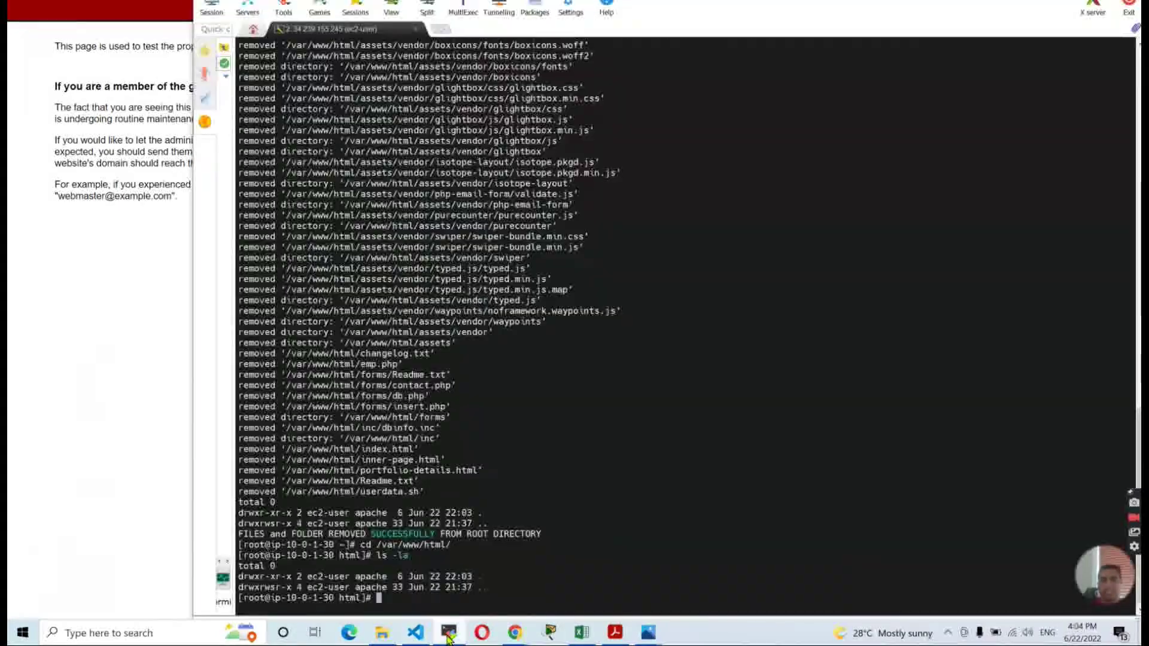
In the MobaXterm server terminal, run cd ~ and clear, then bring up VS Code.
left_click(449, 632)
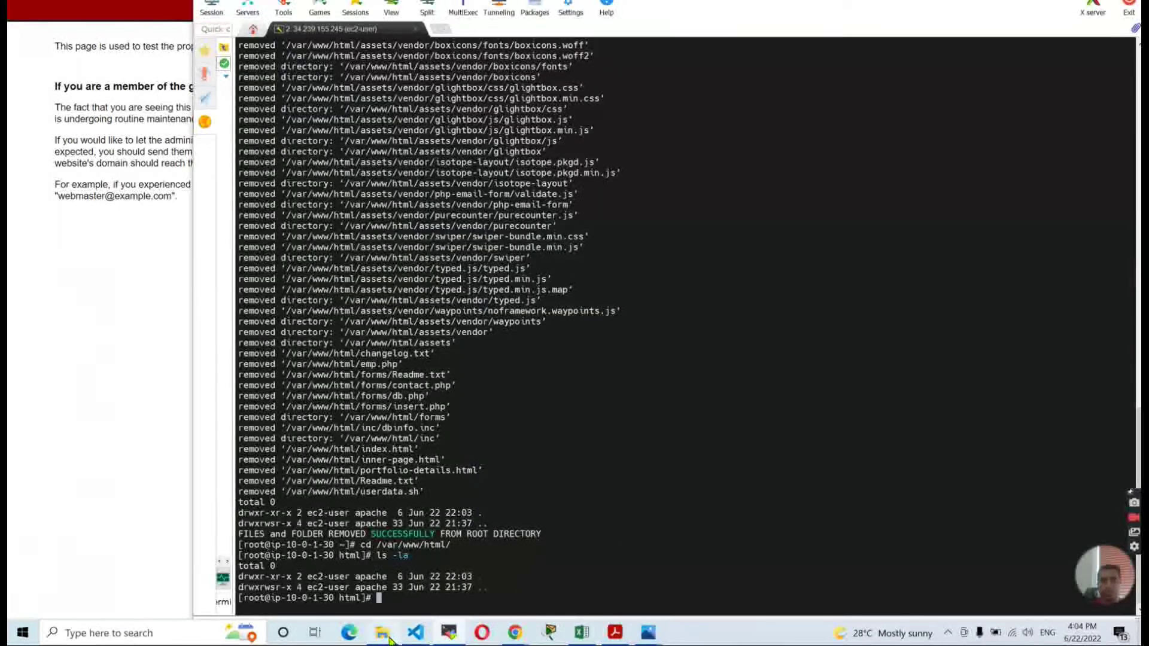
type("cd ~")
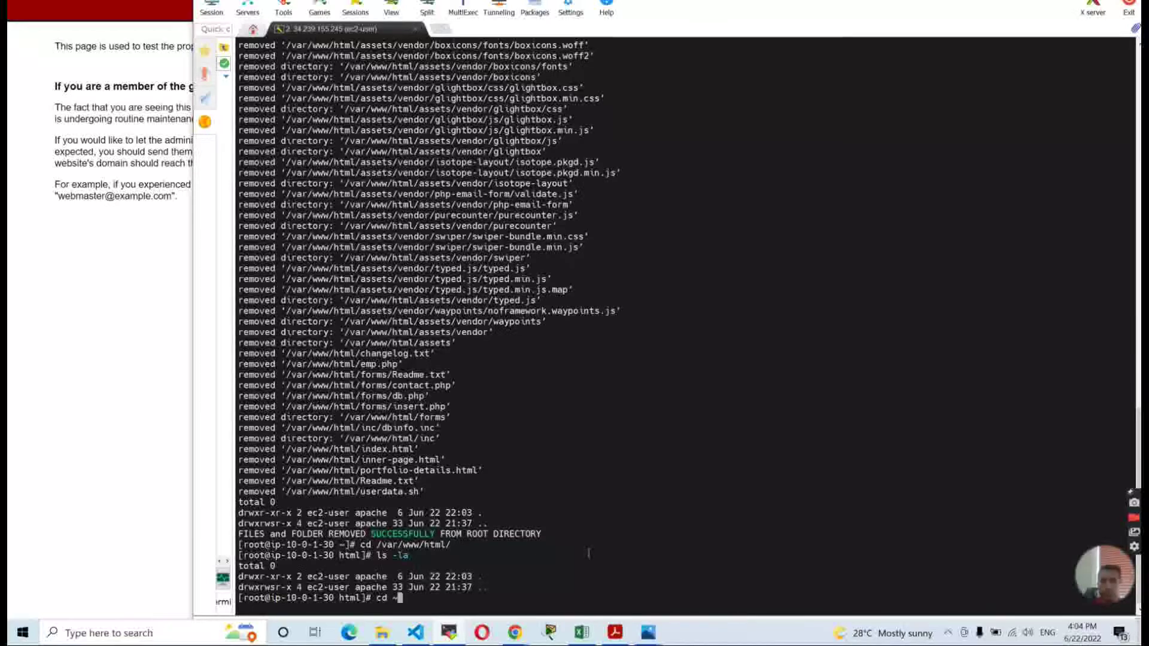
key("Return")
type("clear")
key("Return")
key("alt+Tab")
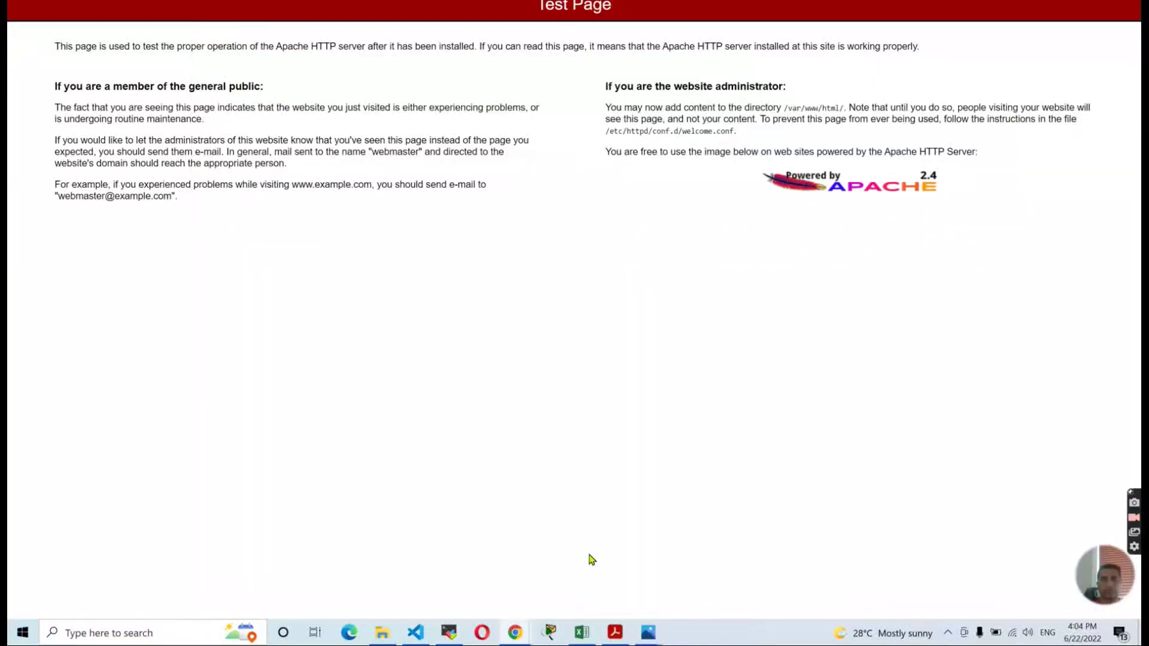
key("alt+Tab")
left_click(412, 637)
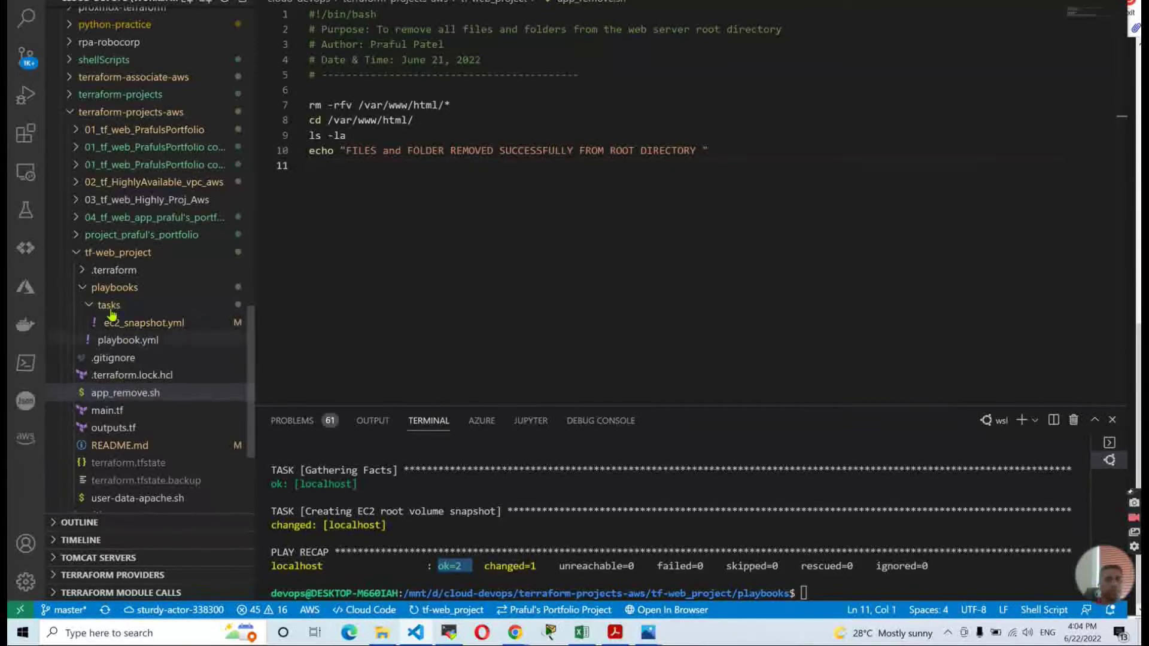
Select the aws cloudwatch set-alarm-state command in README.md lines 8–11, then return to MobaXterm.
left_click(120, 445)
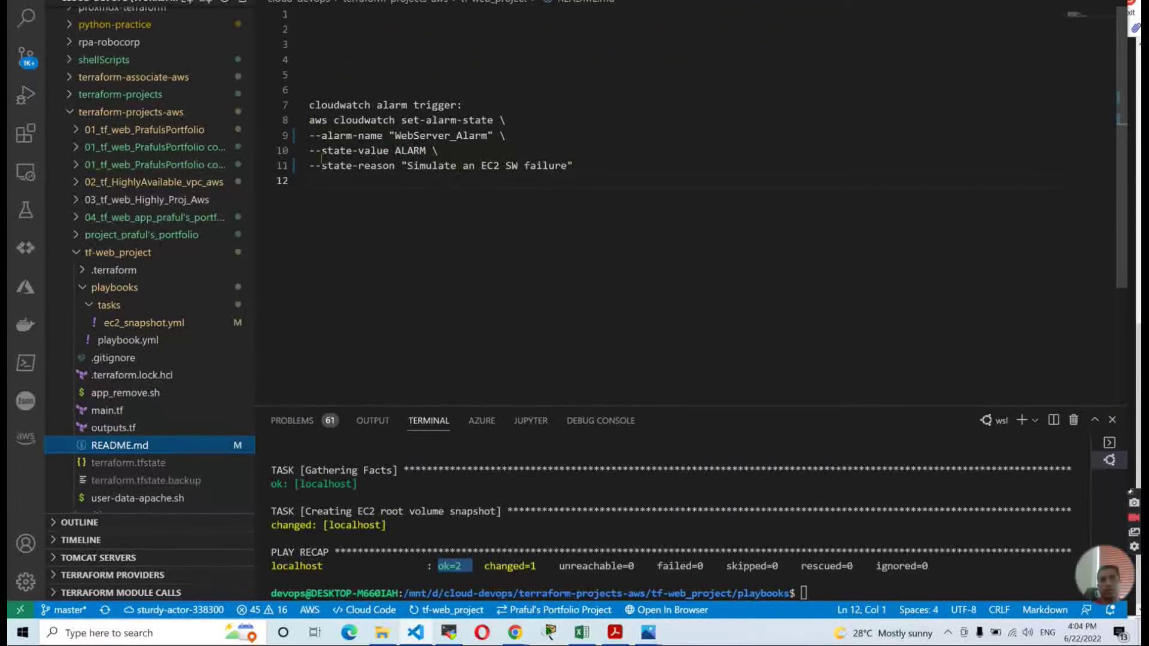
left_click_drag(575, 165, 291, 125)
key("super+c")
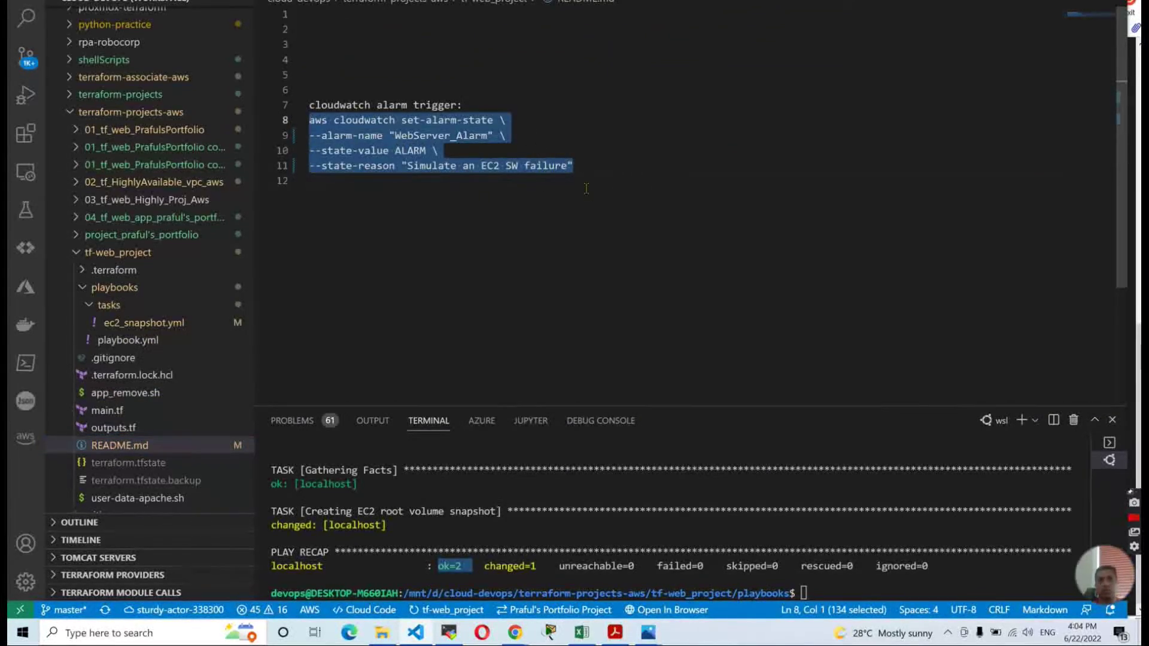
left_click(447, 637)
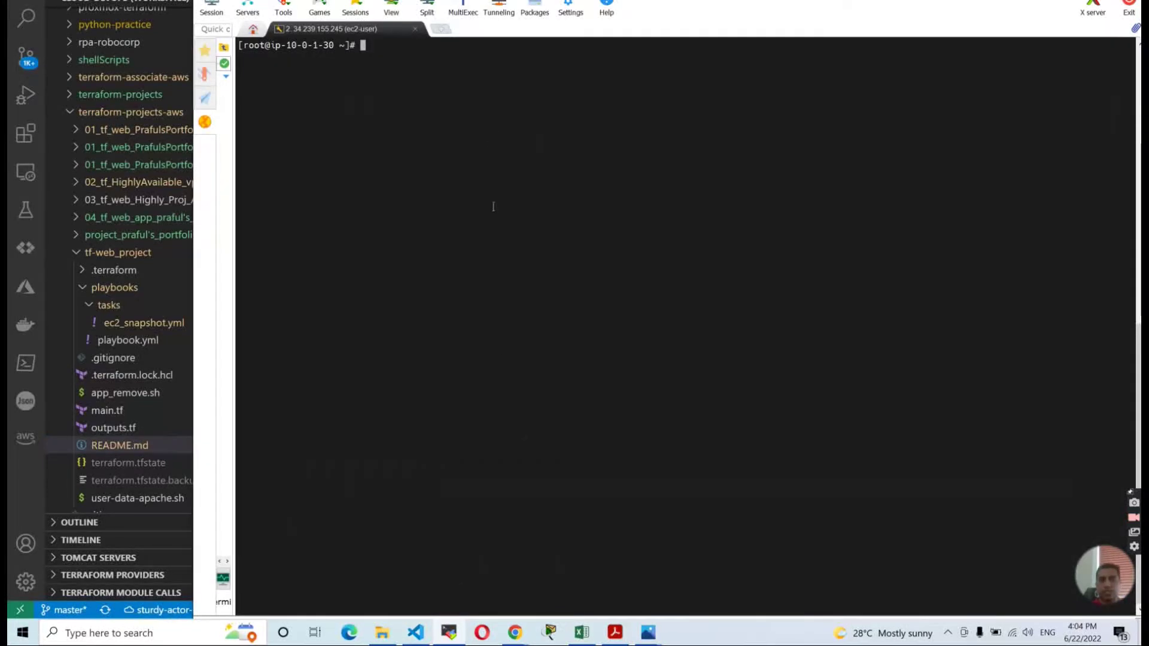
Close the SNS subscription confirmation page and go back to the Gmail inbox.
mouse_move(615, 632)
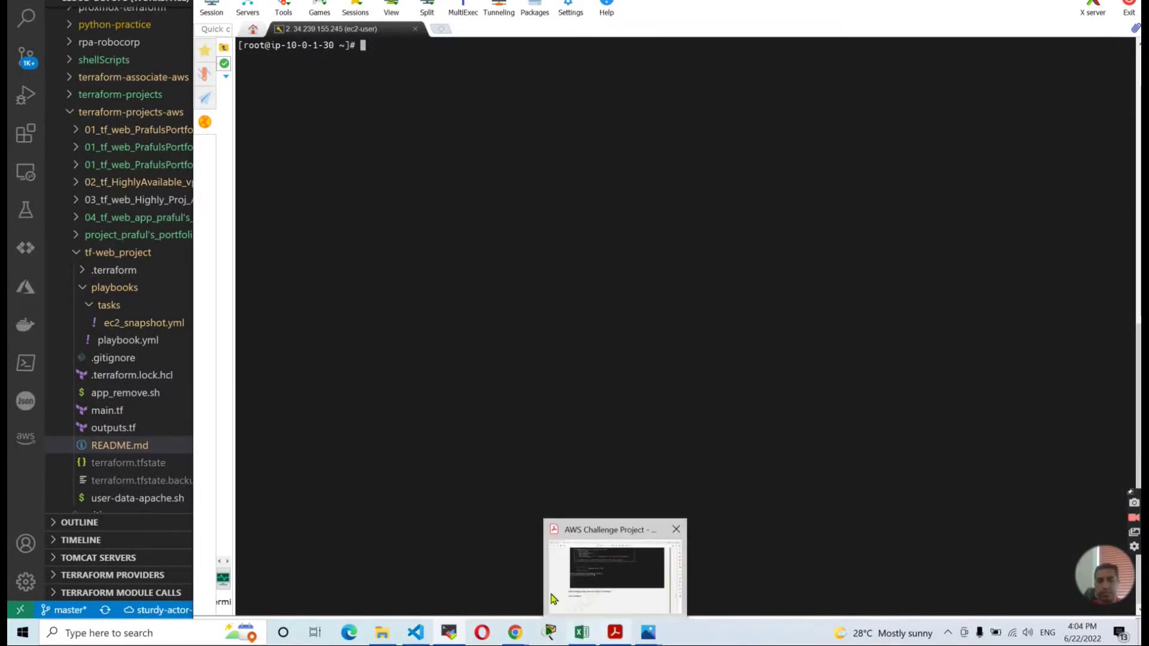
mouse_move(514, 632)
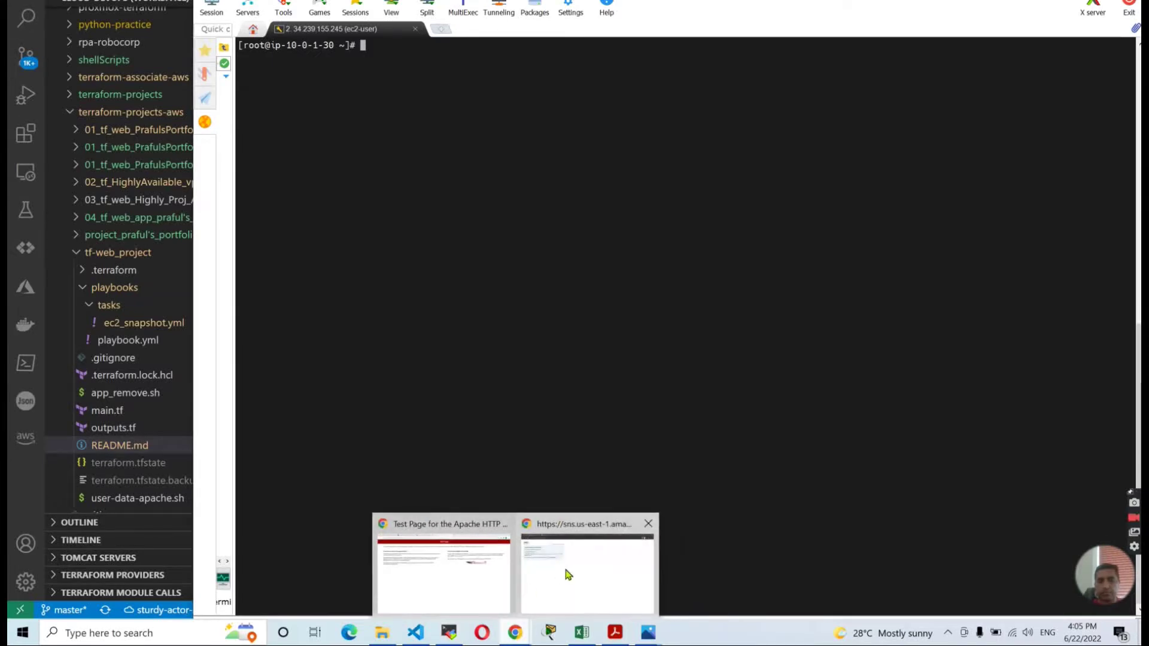
left_click(568, 575)
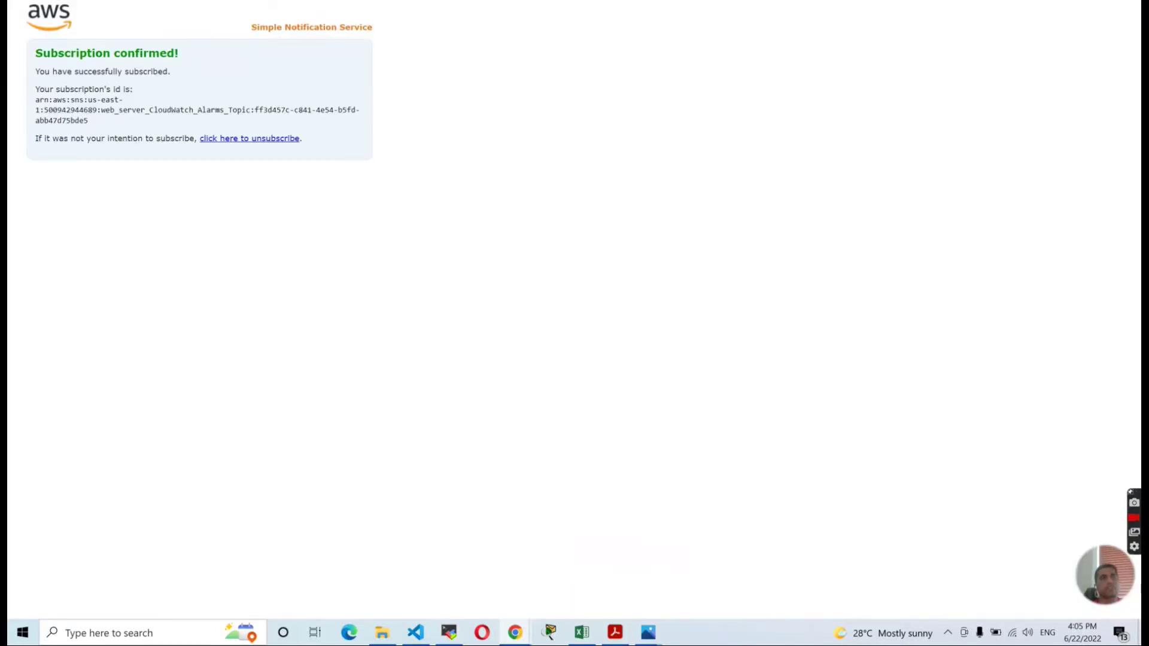
key("ctrl+w")
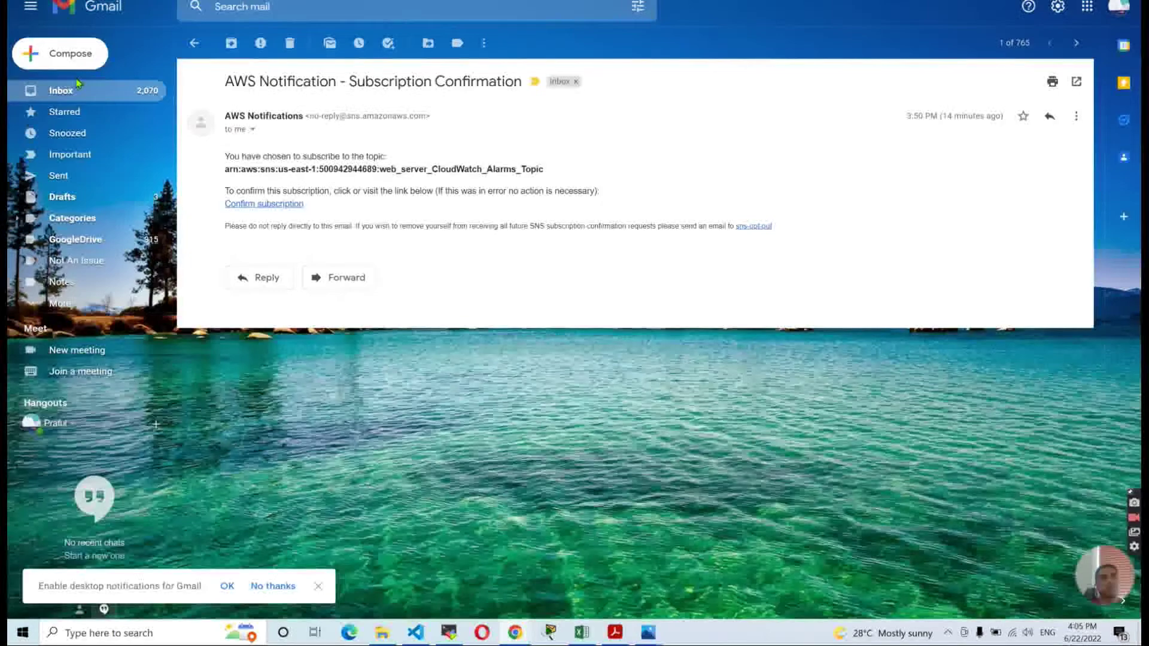
left_click(76, 90)
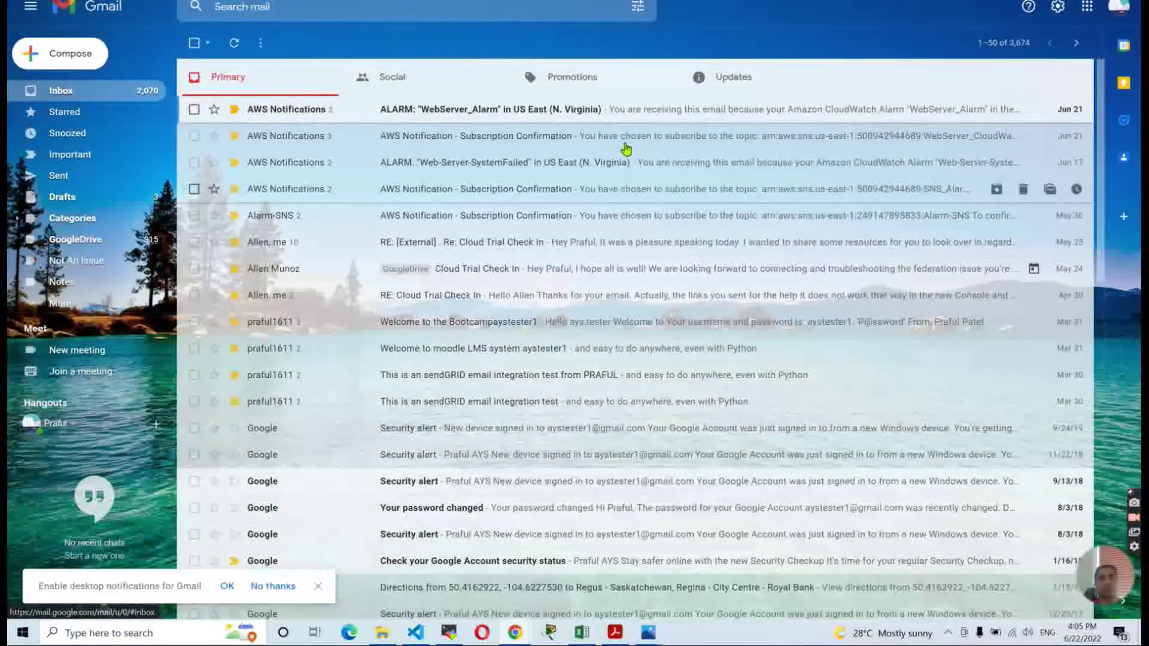
Reread the WebServer_Alarm alert email, then switch to the EC2 instance browser window.
left_click(608, 111)
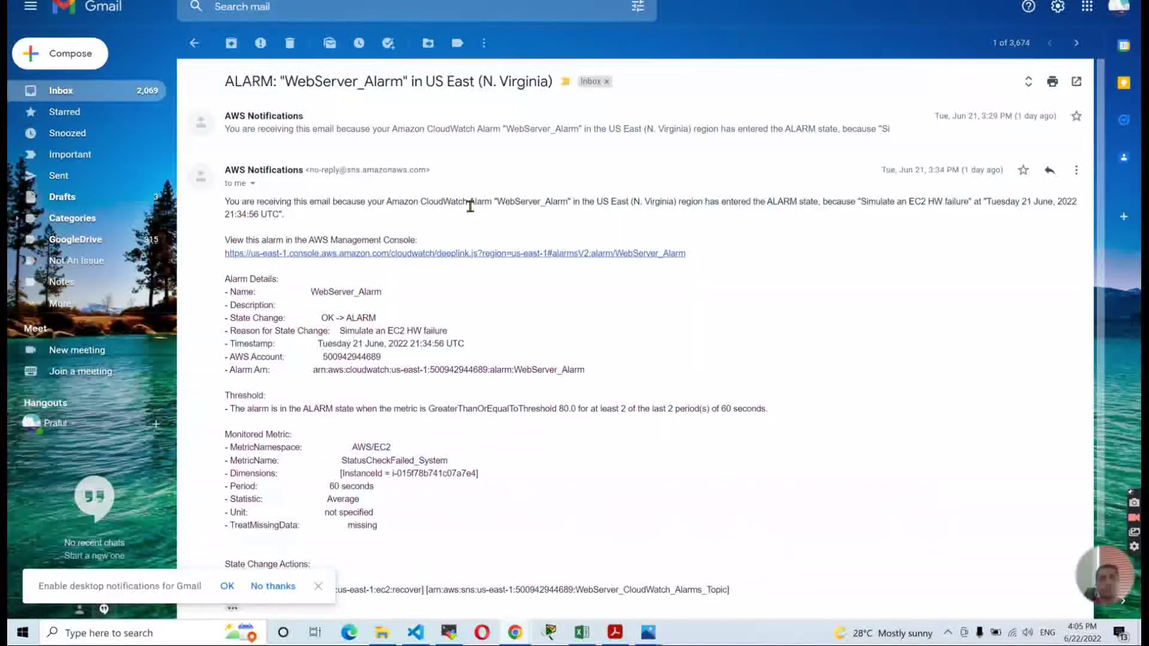
scroll(470, 205, "down", 3)
scroll(470, 206, "up", 3)
left_click(111, 93)
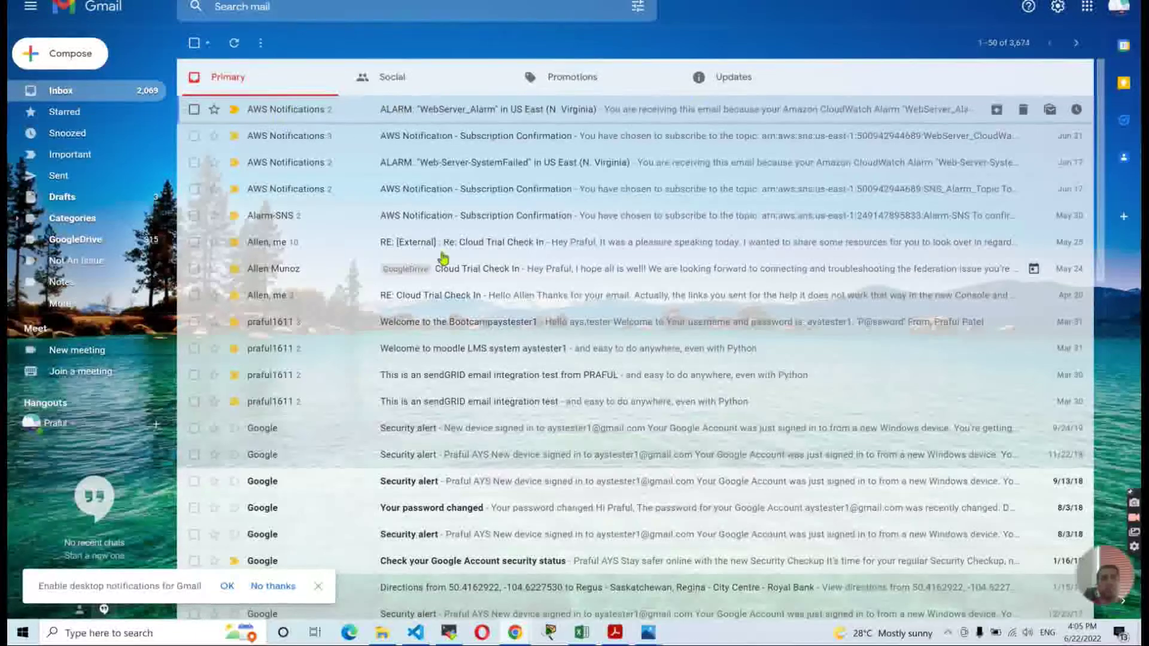
key("alt+Tab")
key("alt+Tab")
key("alt+Tab")
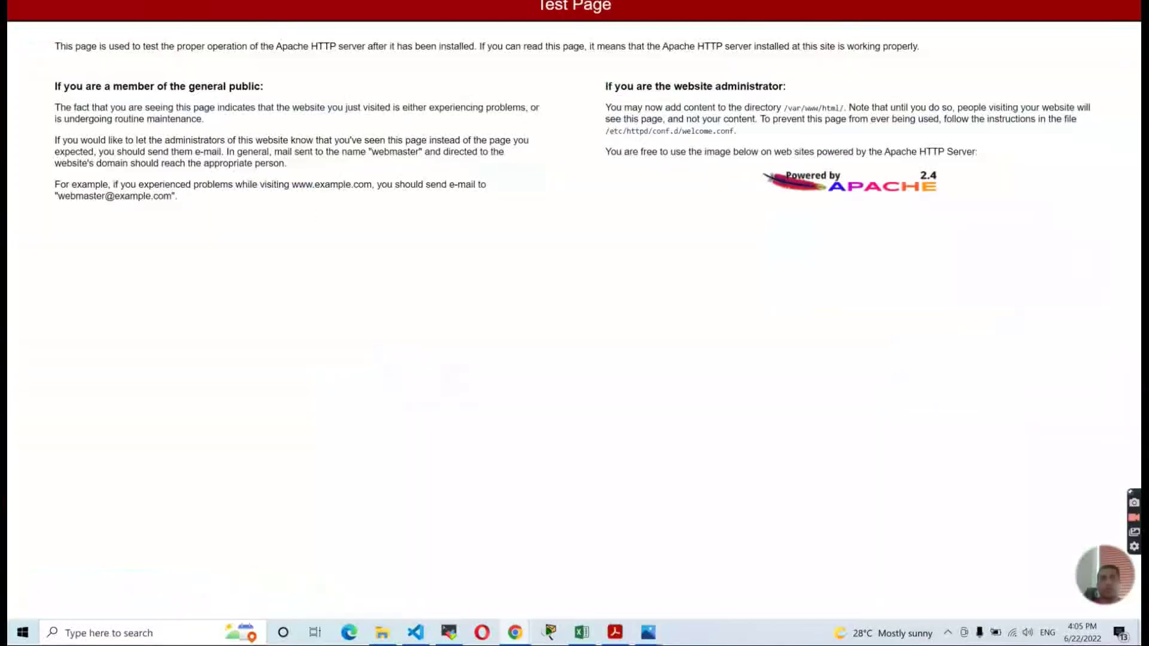
key("alt+Tab")
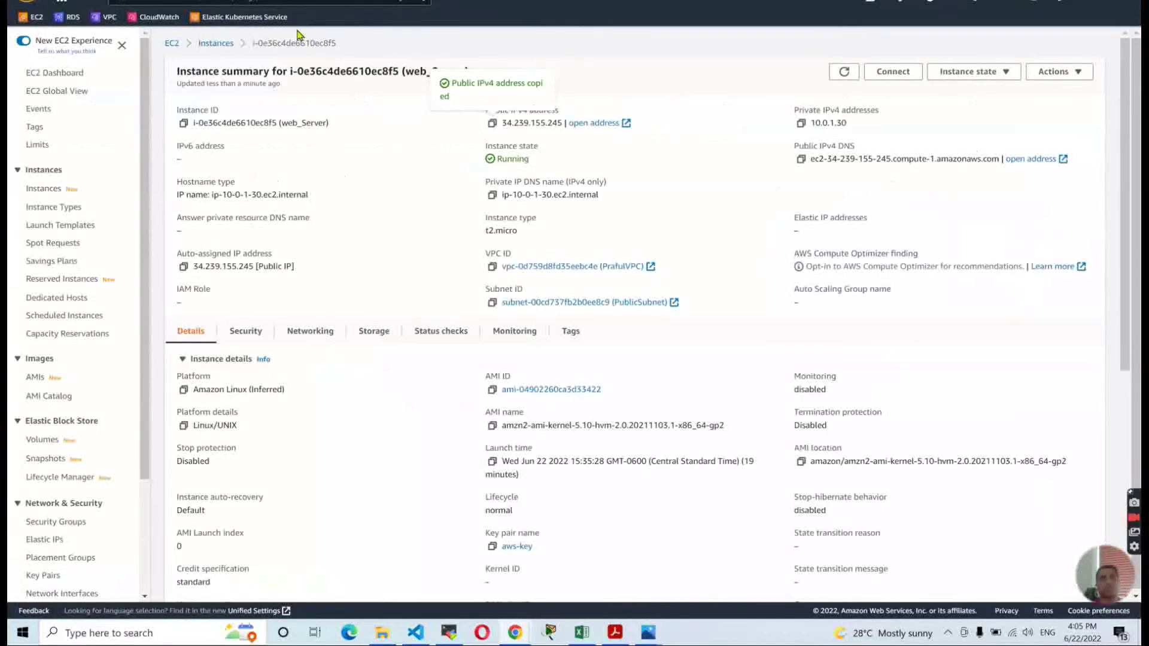
Open WebServer_Alarm, run the pasted set-alarm-state command in MobaXterm, and confirm it reads In alarm.
left_click(158, 17)
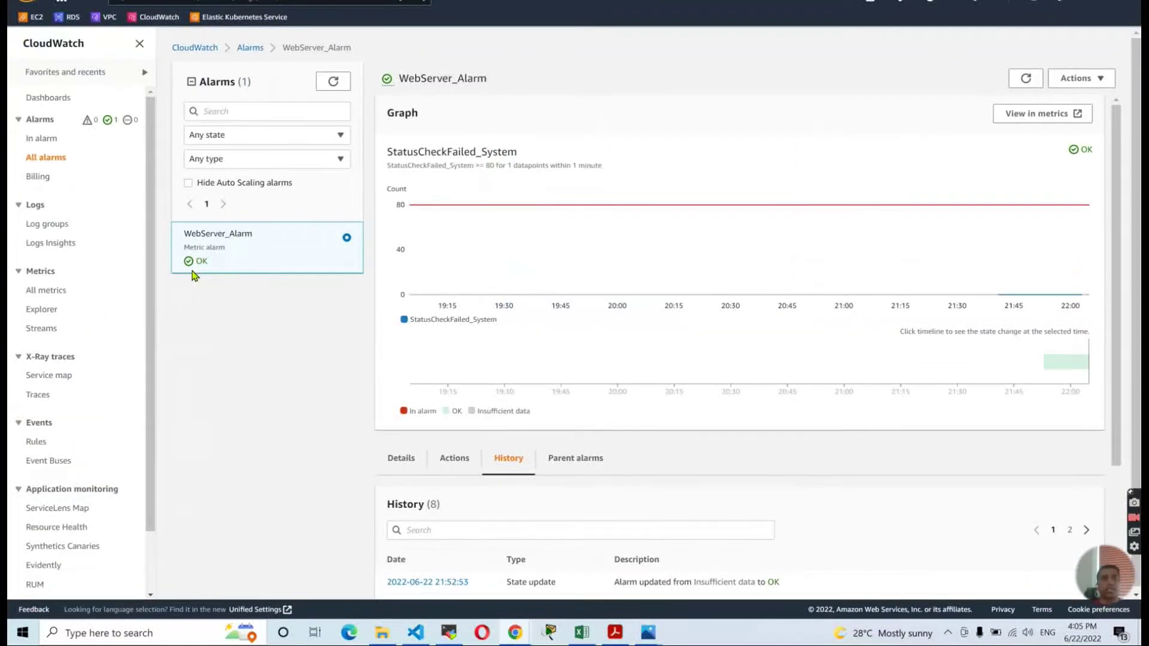
left_click(450, 633)
left_click_drag(651, 1, 834, 201)
right_click(619, 331)
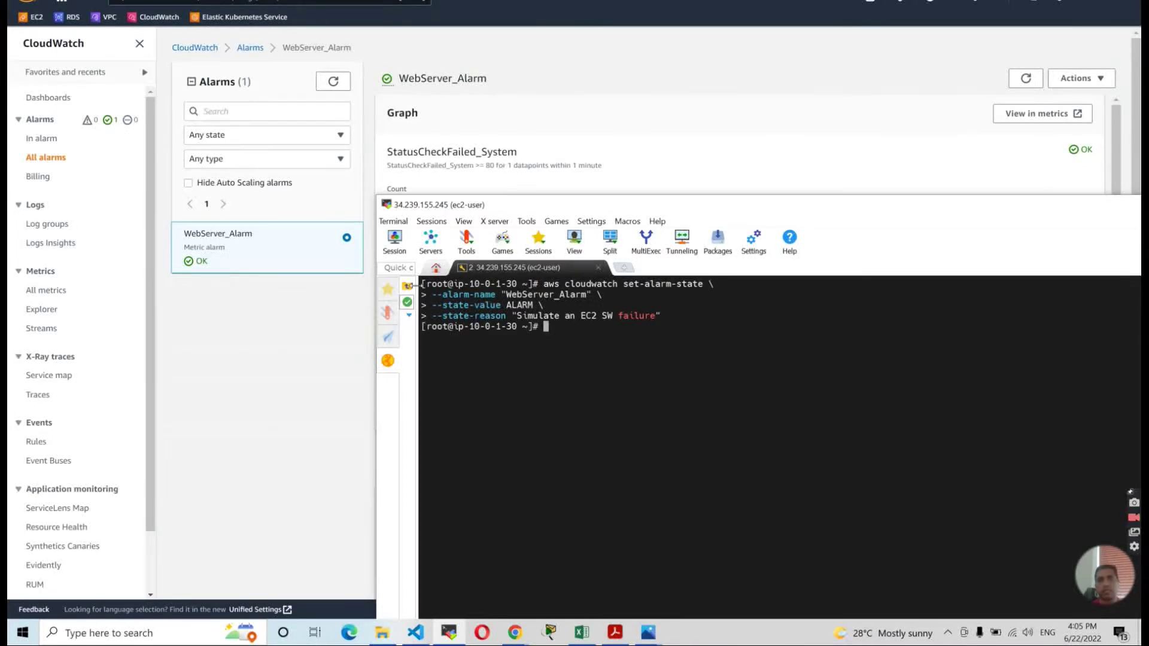
left_click(331, 73)
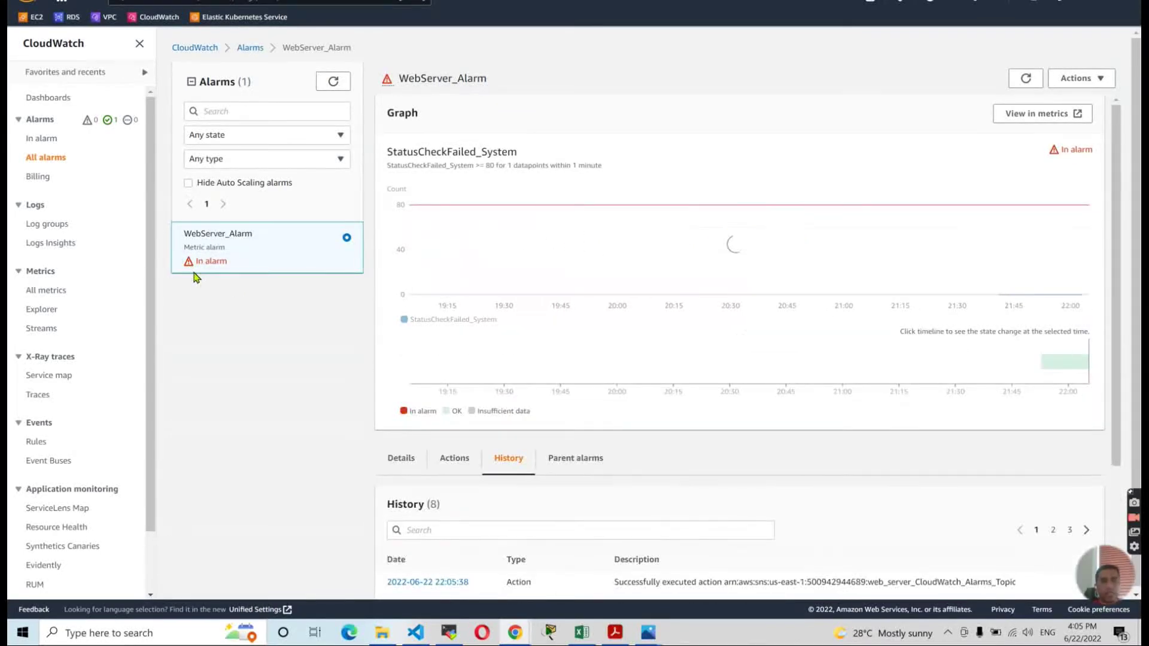
scroll(569, 321, "down", 3)
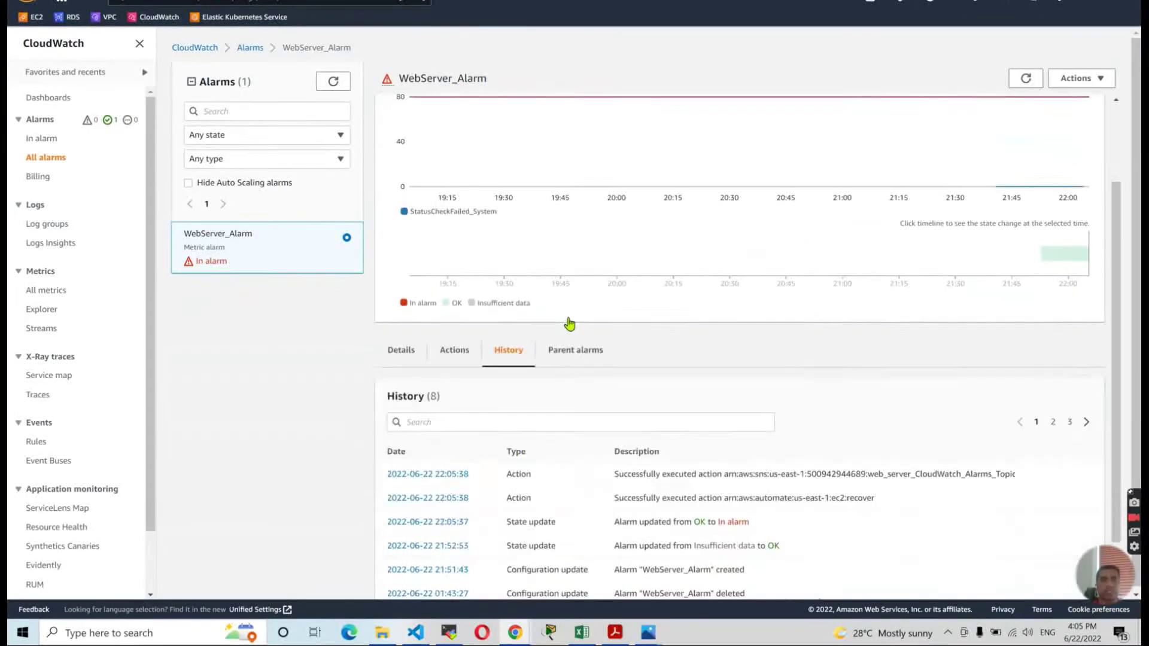
key("alt+Tab")
key("alt+Tab")
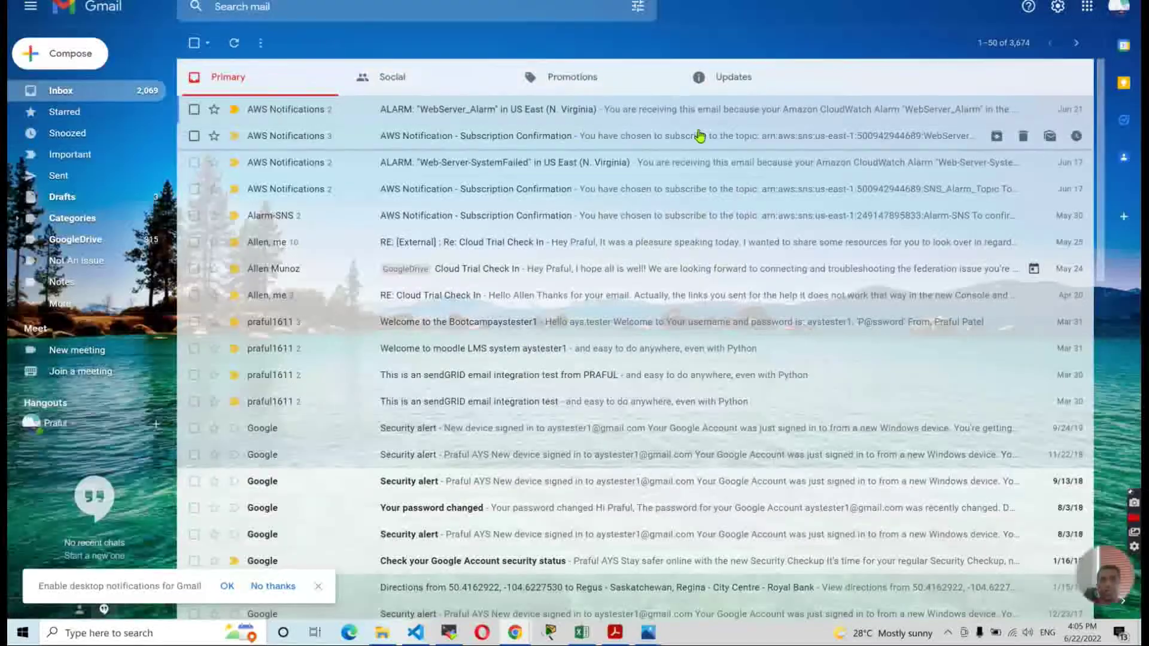
Toggle Gmail's Primary and Updates tabs until the new 4:05 PM WebServer_Alarm email appears.
left_click(768, 78)
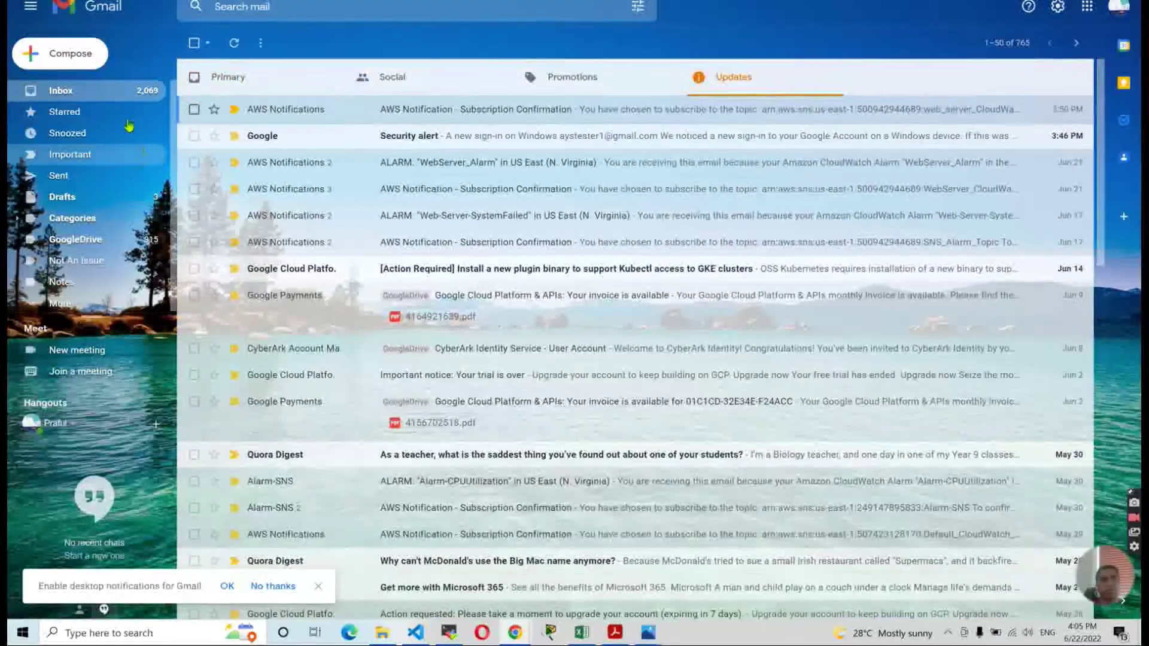
left_click(110, 97)
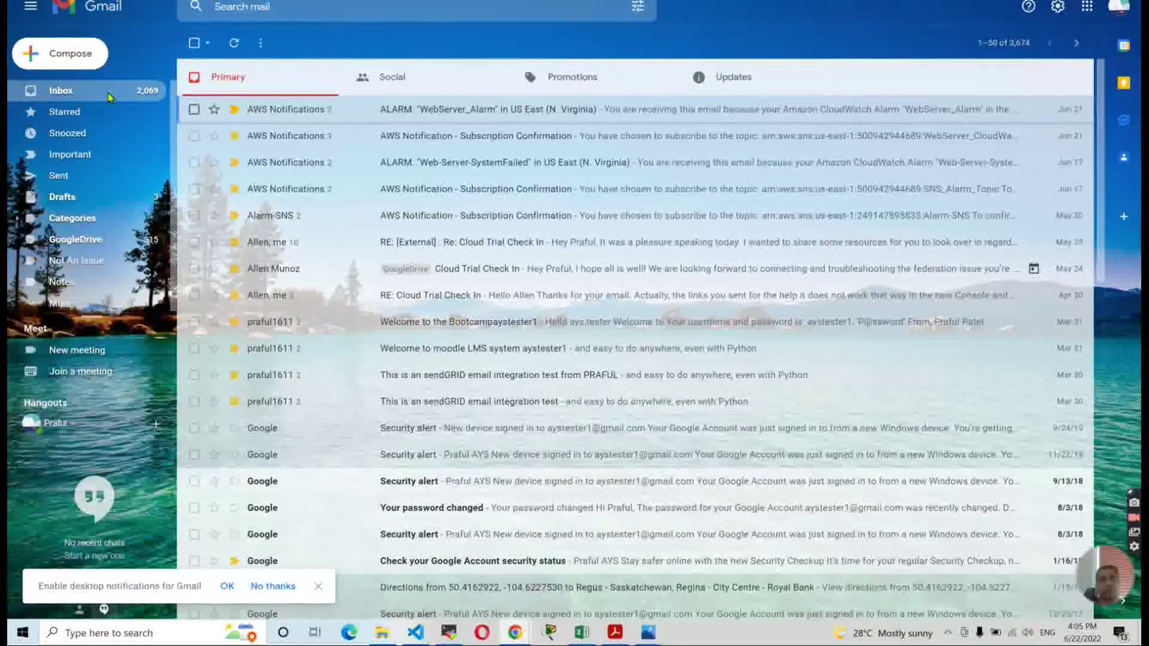
left_click(752, 81)
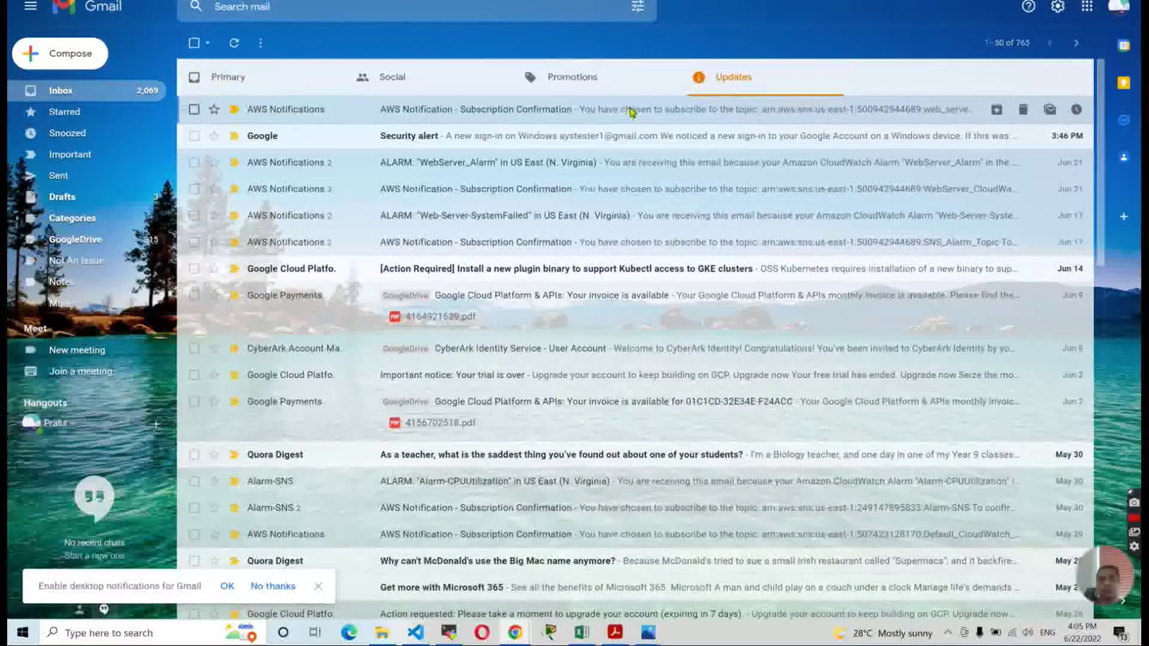
left_click(630, 110)
left_click(76, 90)
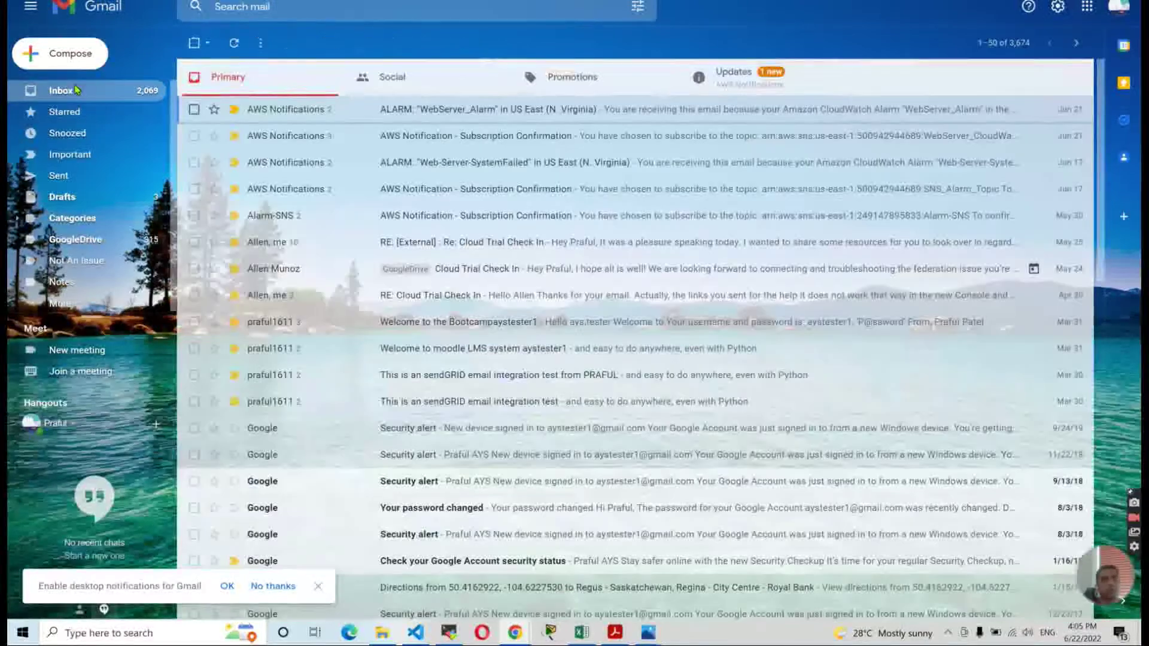
left_click(754, 82)
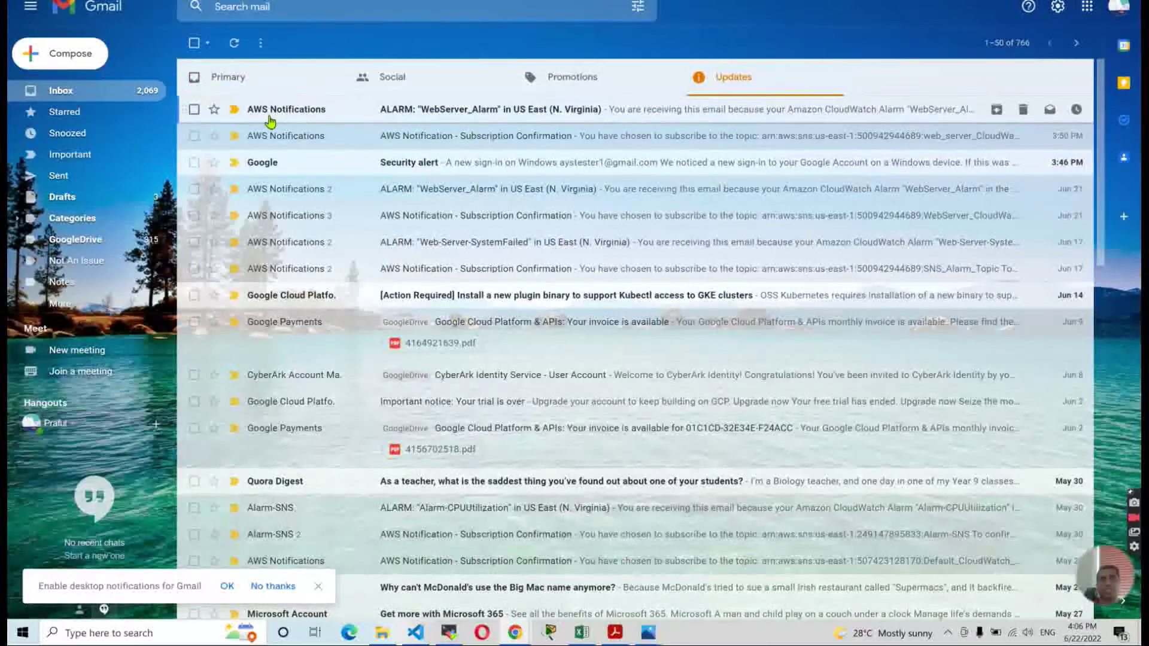
Open the new alarm email and highlight its reason, 'Simulate an EC2 SW failure'.
left_click(526, 112)
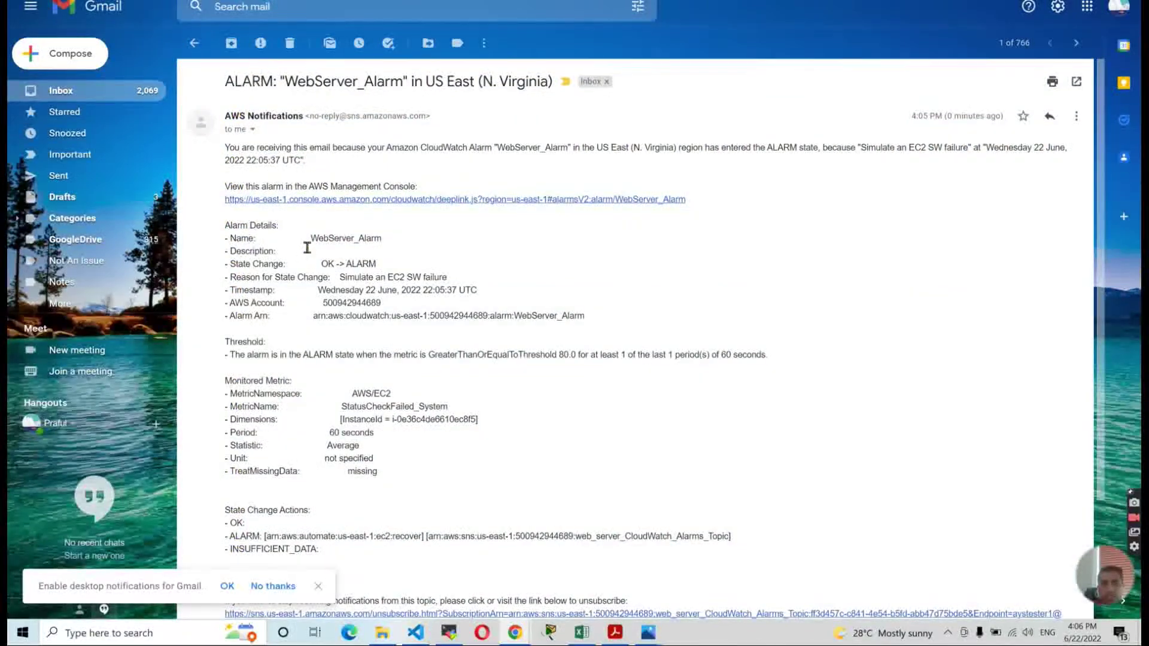
left_click_drag(313, 238, 460, 289)
left_click(337, 263)
left_click(352, 280)
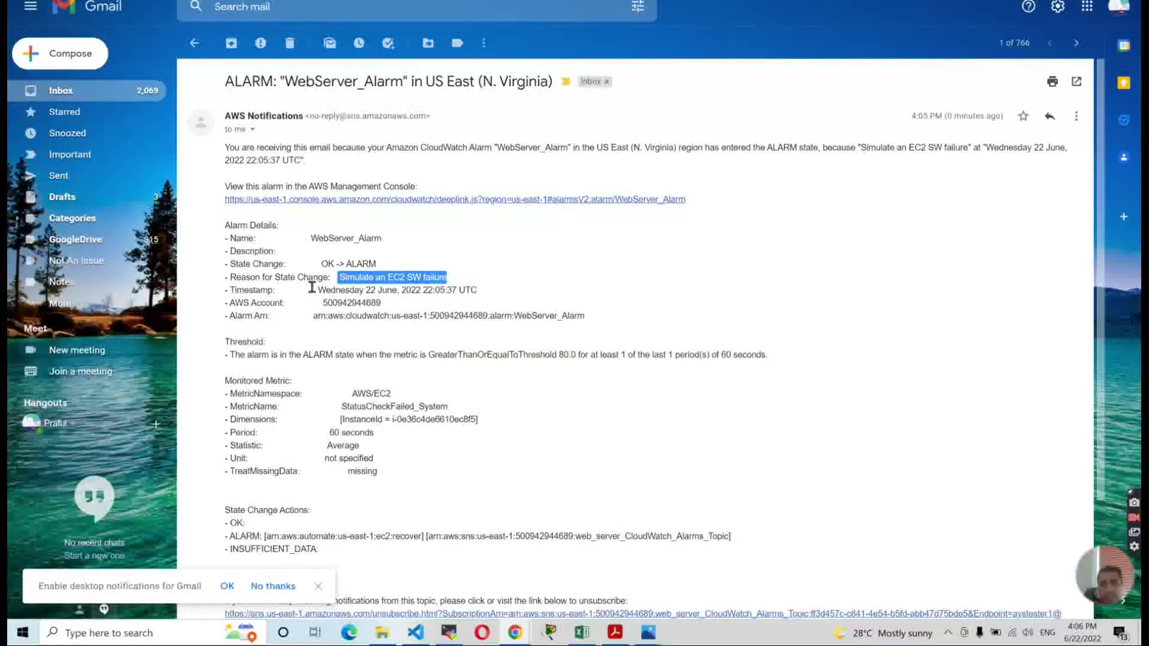
left_click_drag(339, 277, 458, 281)
left_click(390, 456)
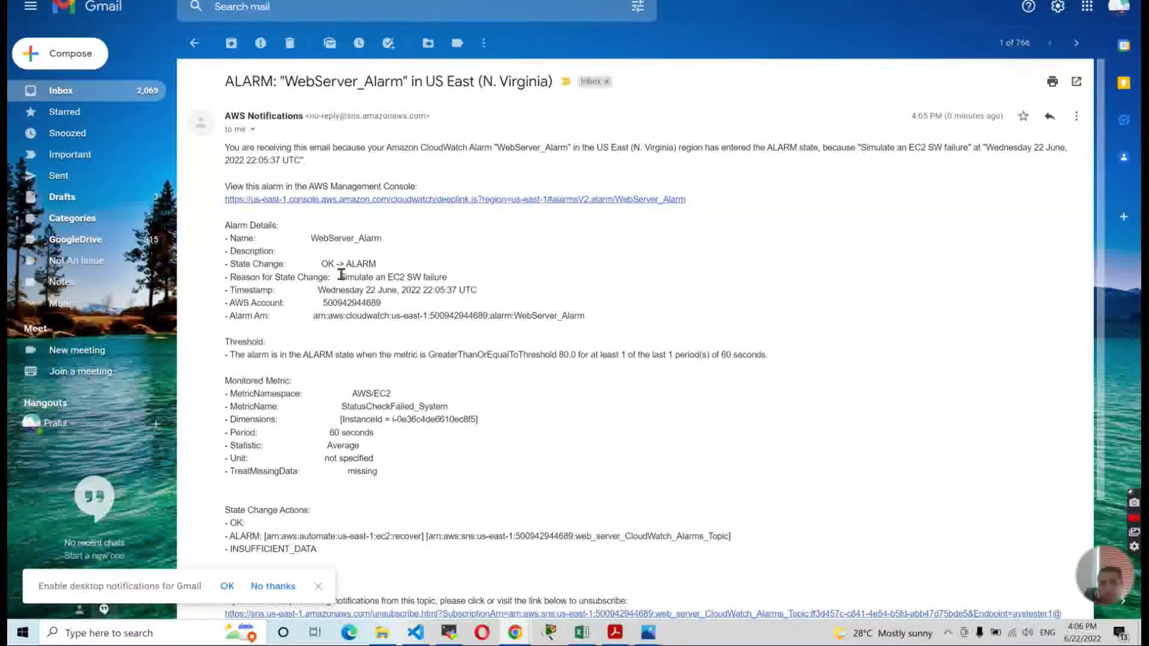
left_click_drag(341, 277, 470, 288)
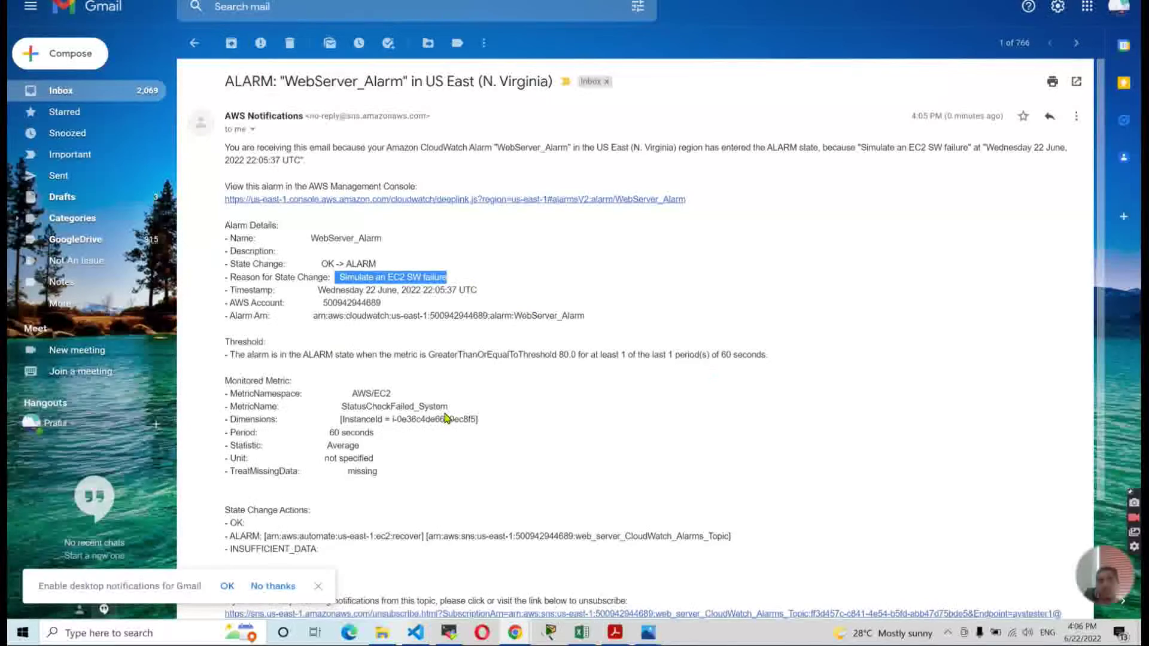
Highlight the matching 'Simulate an EC2 SW failure' reason in README.md, then return to the inbox.
key("alt+Tab")
key("alt+Tab")
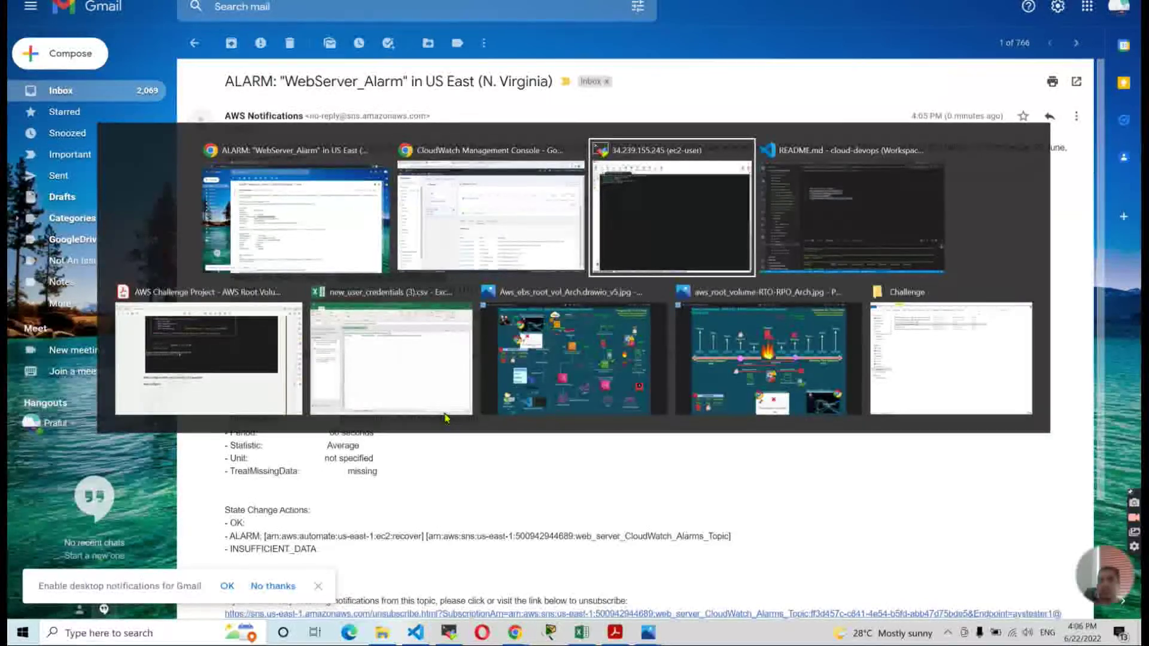
key("alt+Tab")
left_click(402, 177)
left_click_drag(407, 165, 565, 170)
key("alt+Tab")
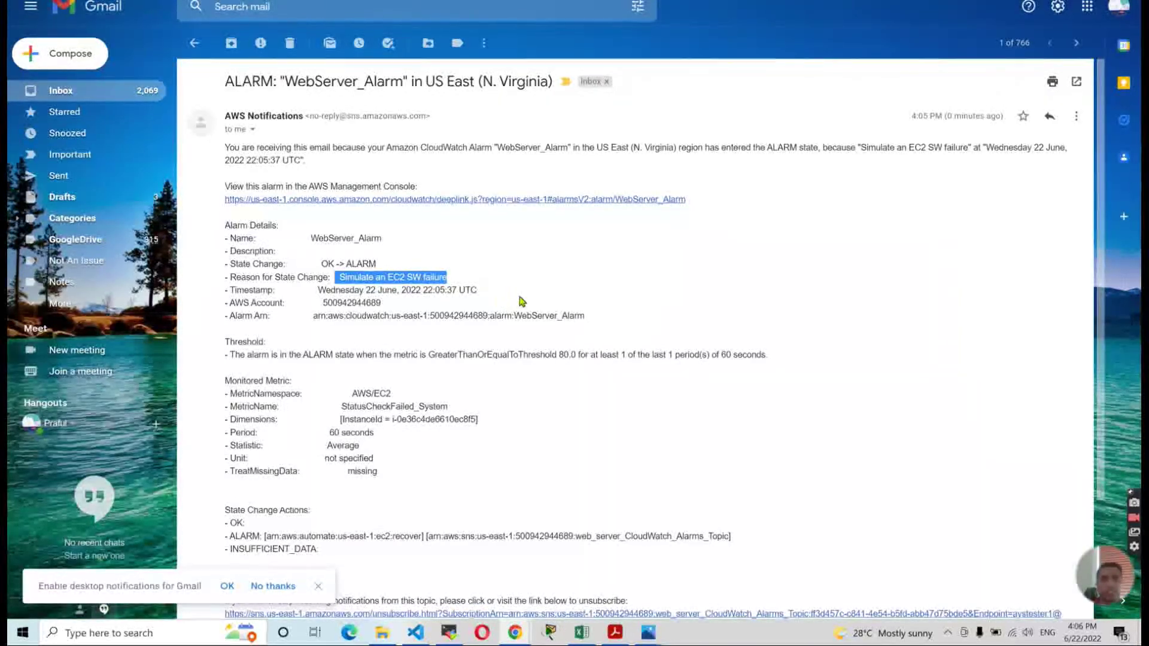
scroll(520, 298, "down", 3)
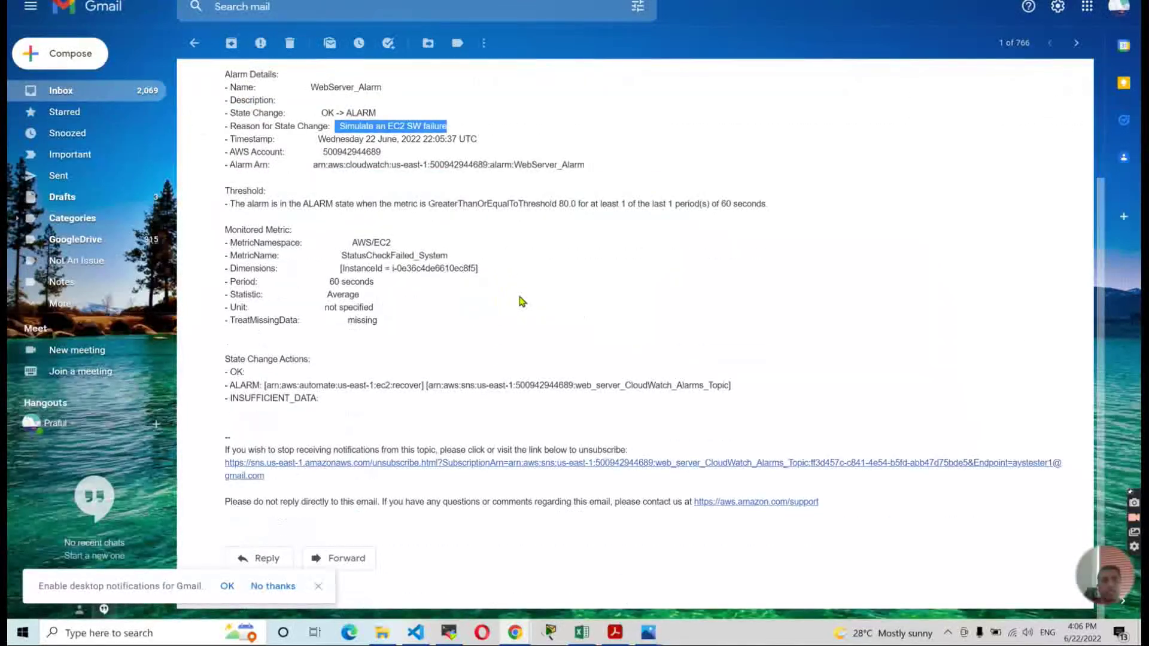
scroll(519, 298, "up", 3)
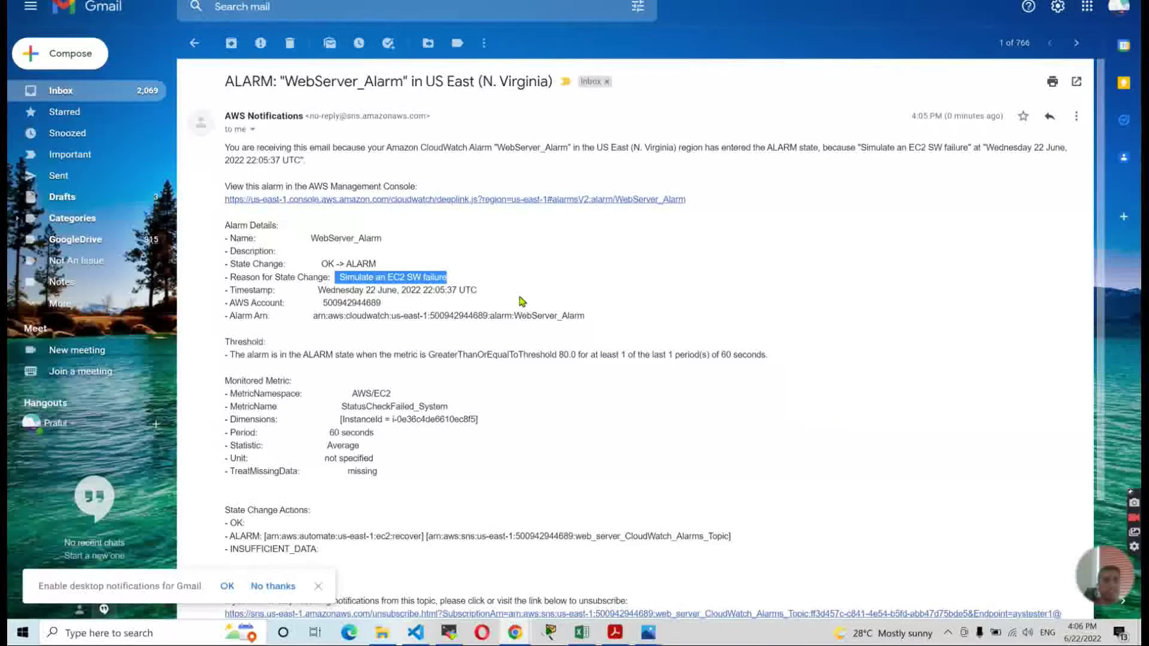
left_click(90, 92)
key("alt+Tab")
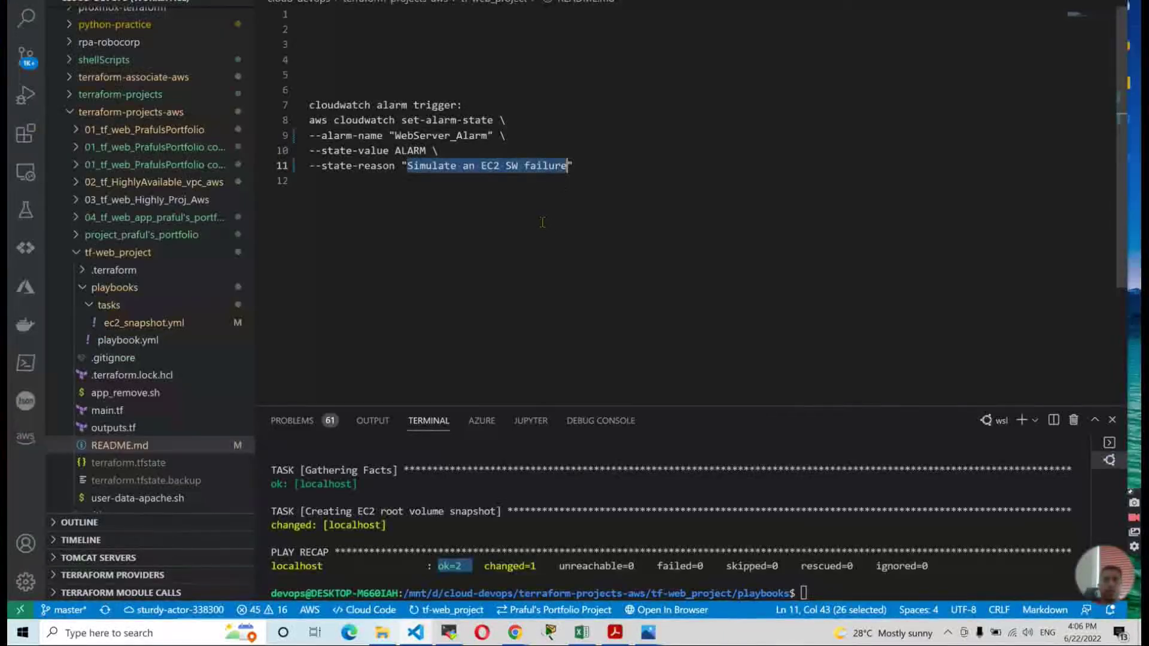
Check WebServer_Alarm is back at OK, view the web_Server instance summary, and open the DR diagram.
key("alt+Tab")
key("Tab")
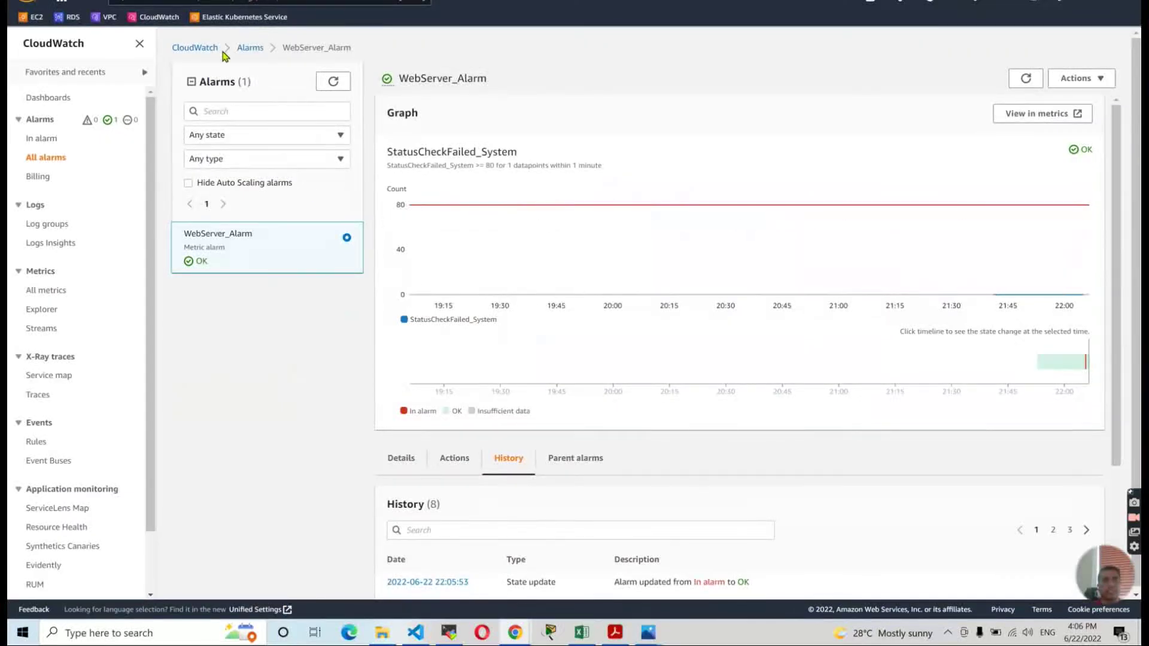
left_click(287, 1)
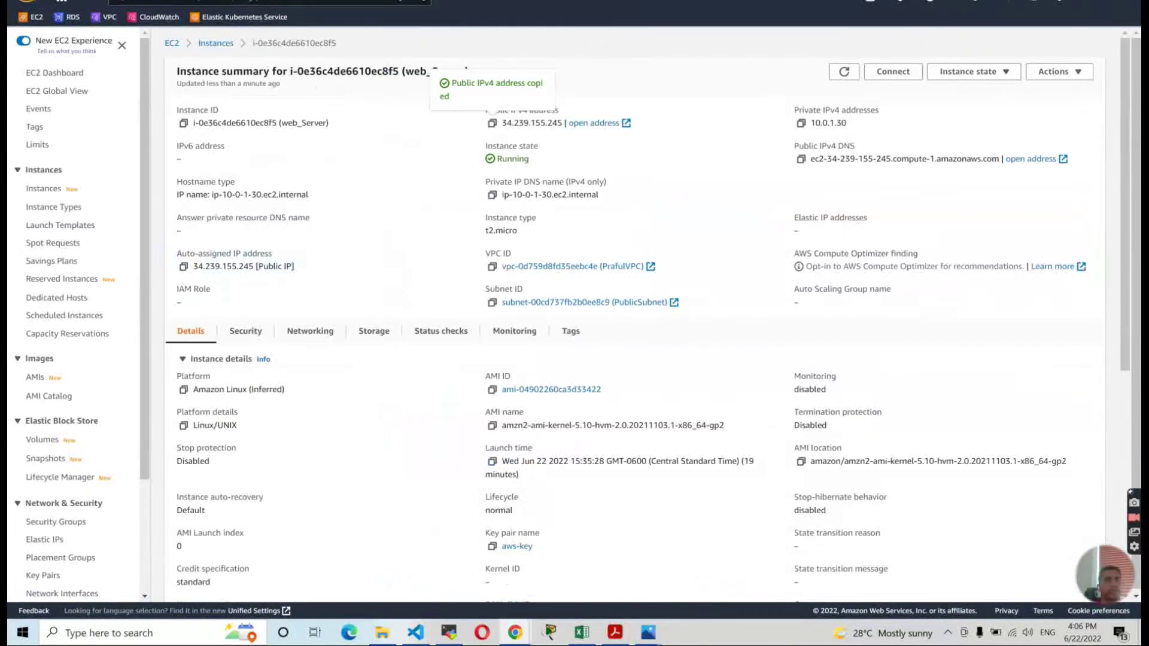
left_click(180, 1)
left_click(202, 1)
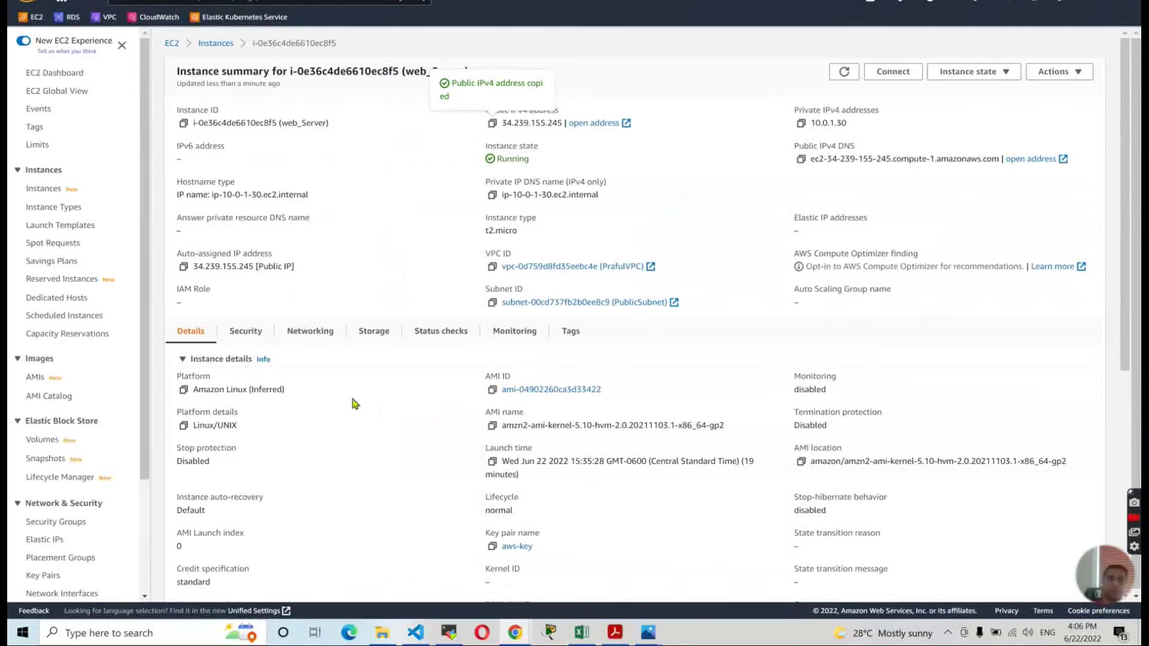
mouse_move(647, 636)
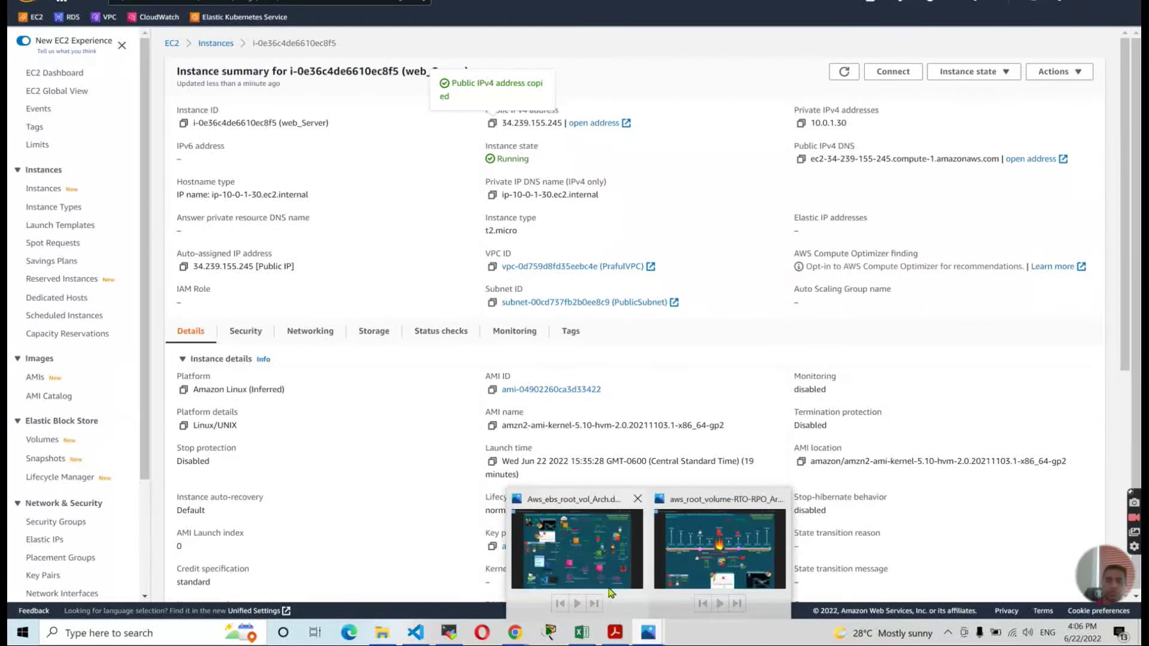
left_click(587, 567)
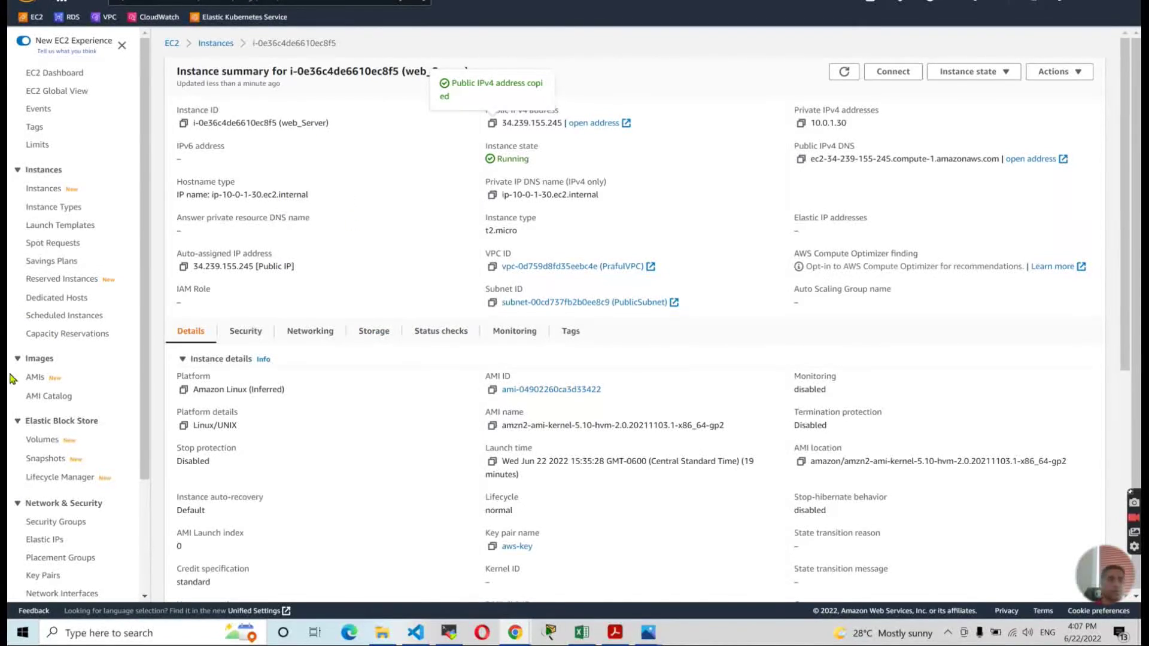
Select the running web_Server instance and open Actions > Monitor and troubleshoot.
left_click(46, 460)
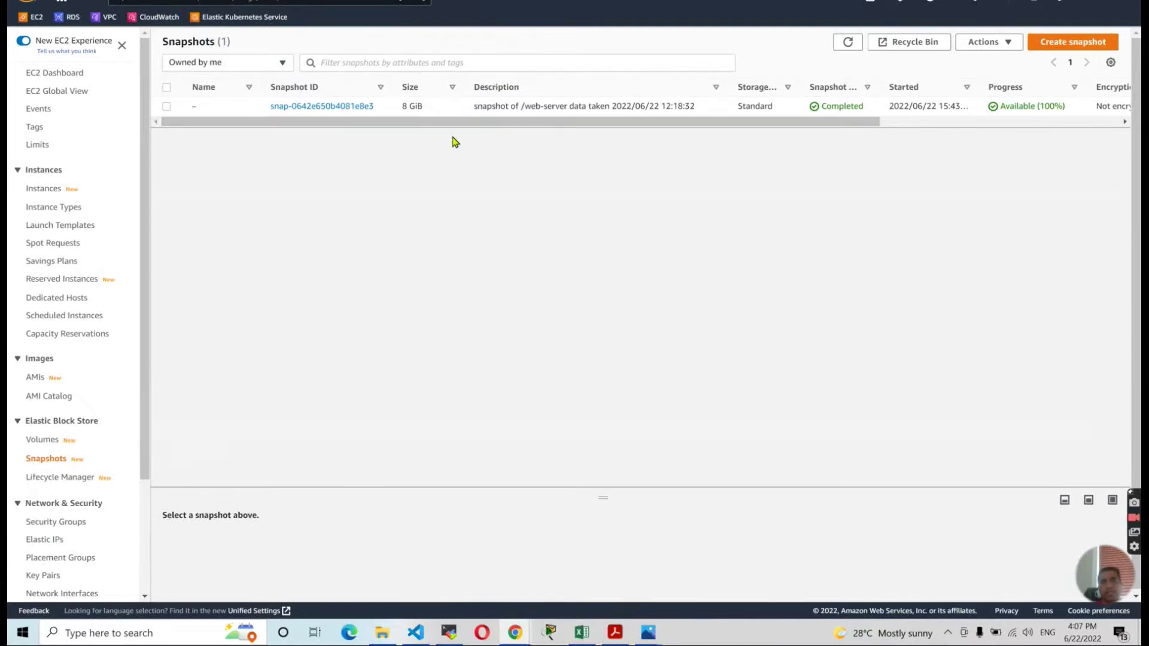
left_click_drag(651, 124, 471, 154)
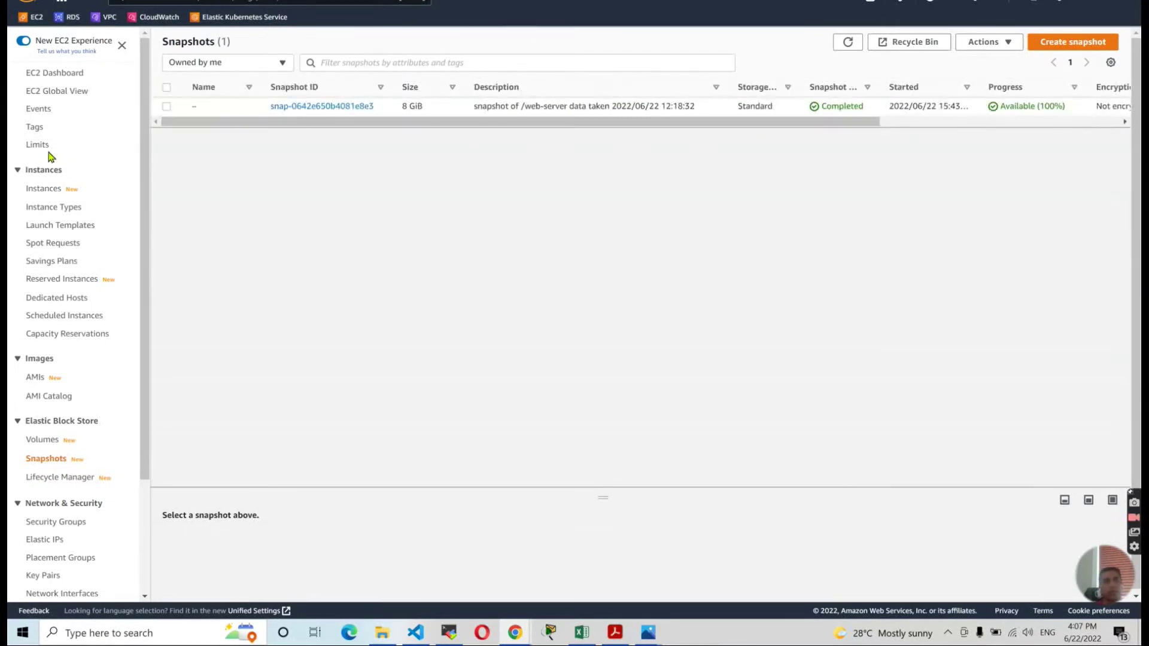
left_click(66, 79)
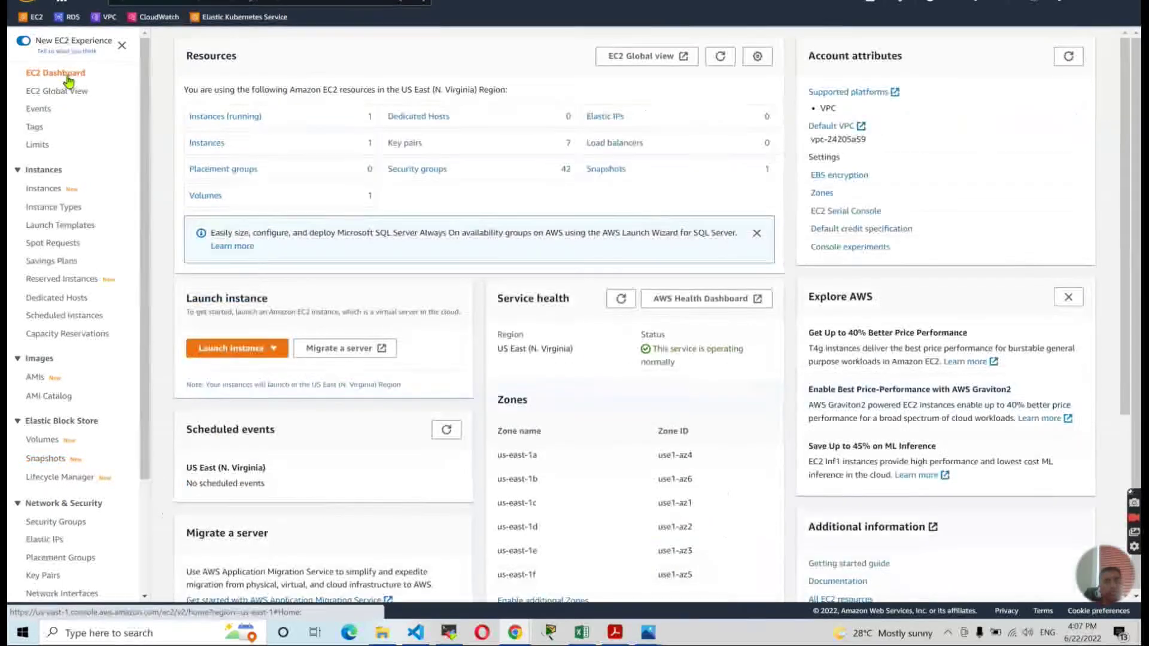
left_click(226, 117)
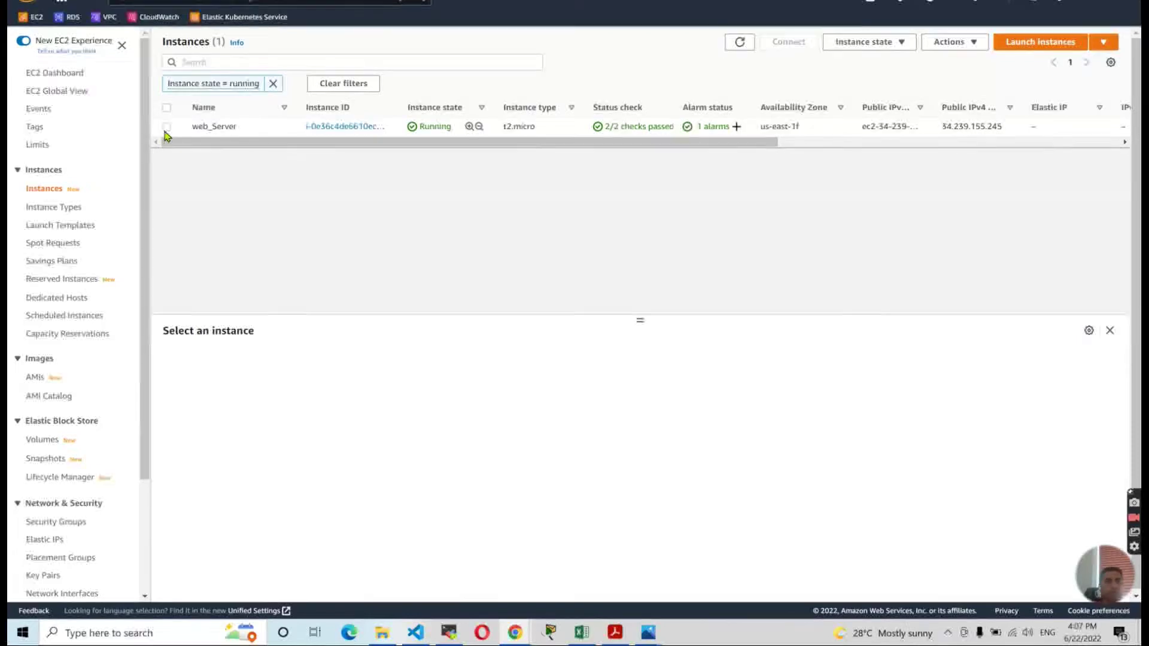
left_click(166, 126)
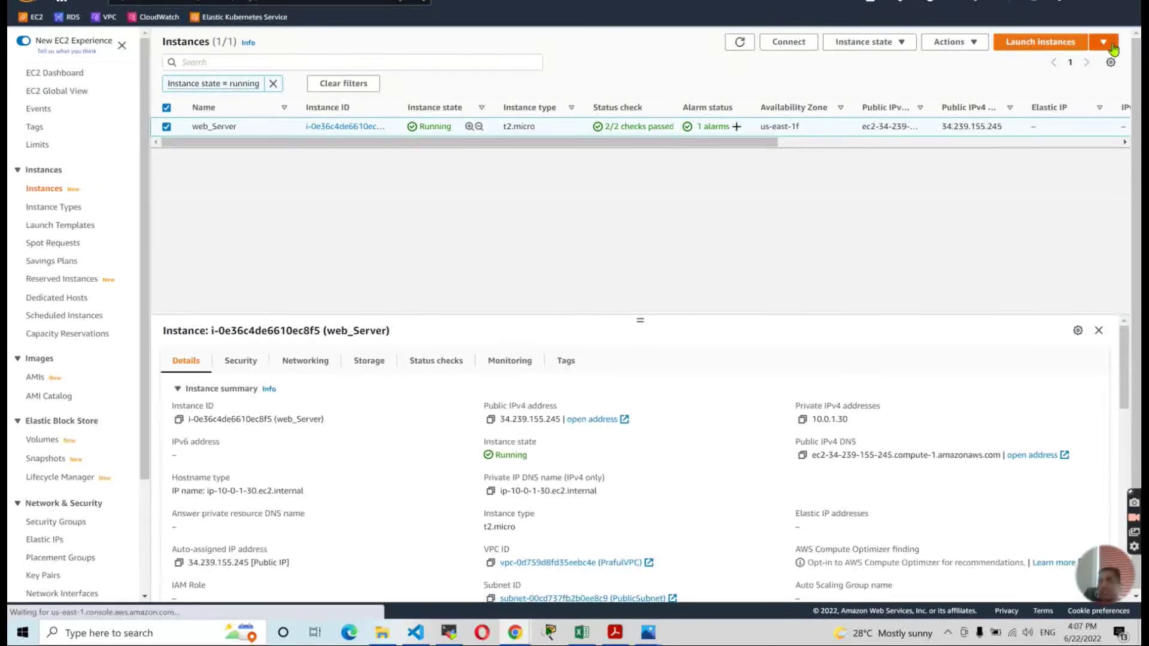
left_click(975, 46)
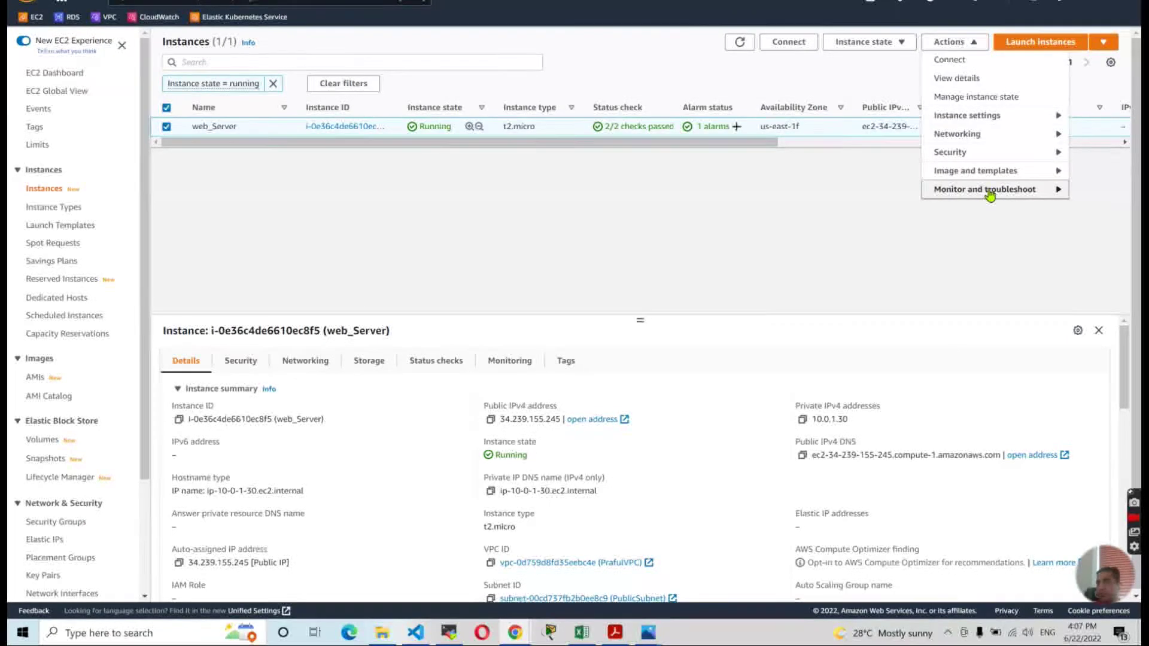
mouse_move(988, 195)
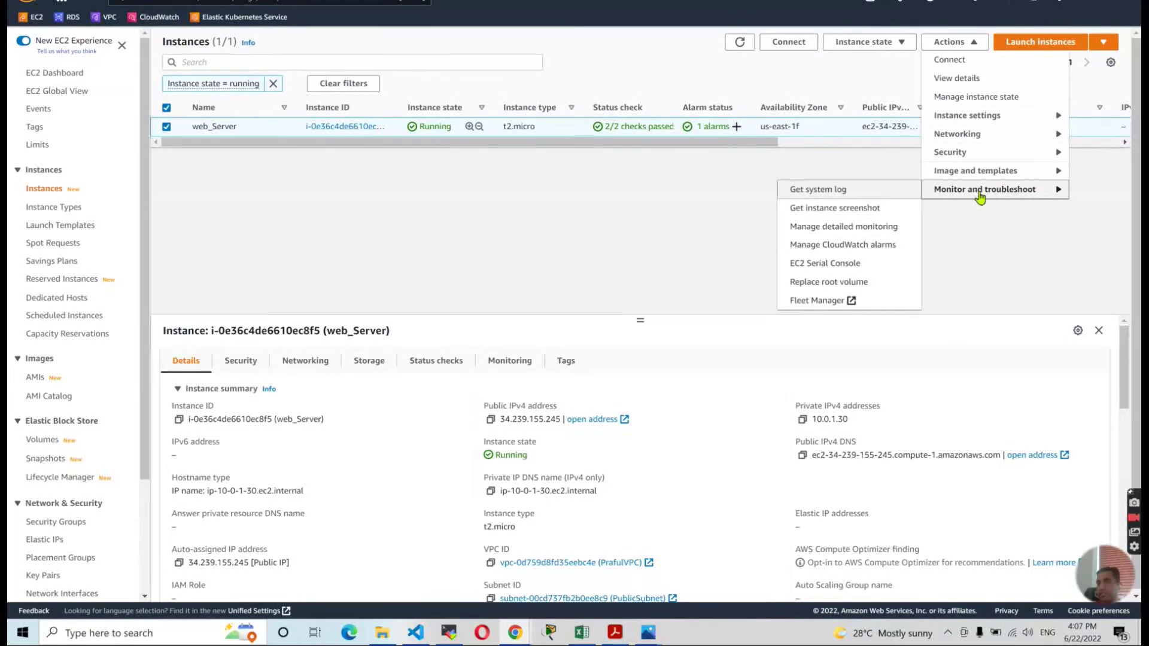
Create a Replace root volume task for web_Server using snapshot snap-0642e650b4081e8e3.
left_click(861, 288)
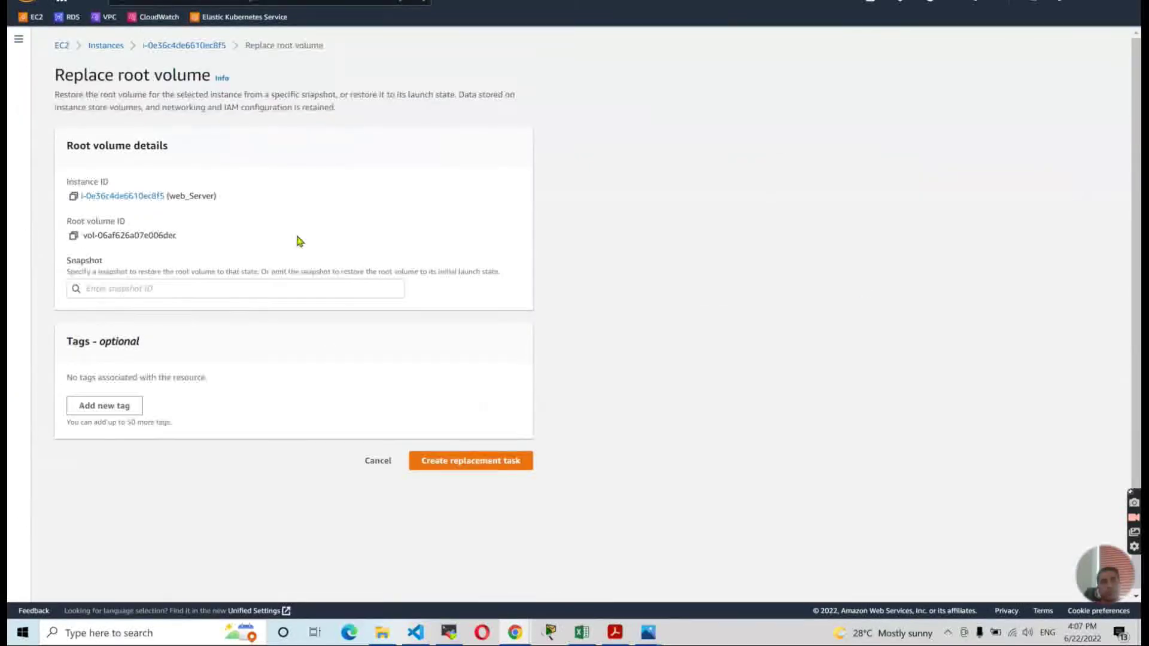
left_click(116, 288)
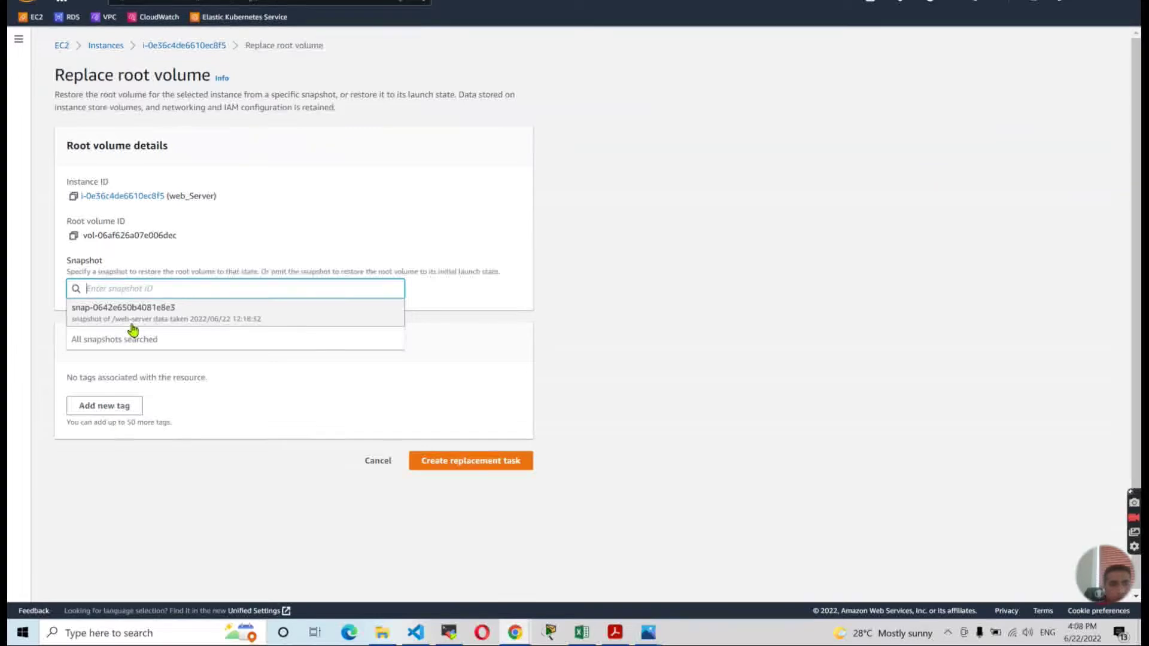
left_click(162, 311)
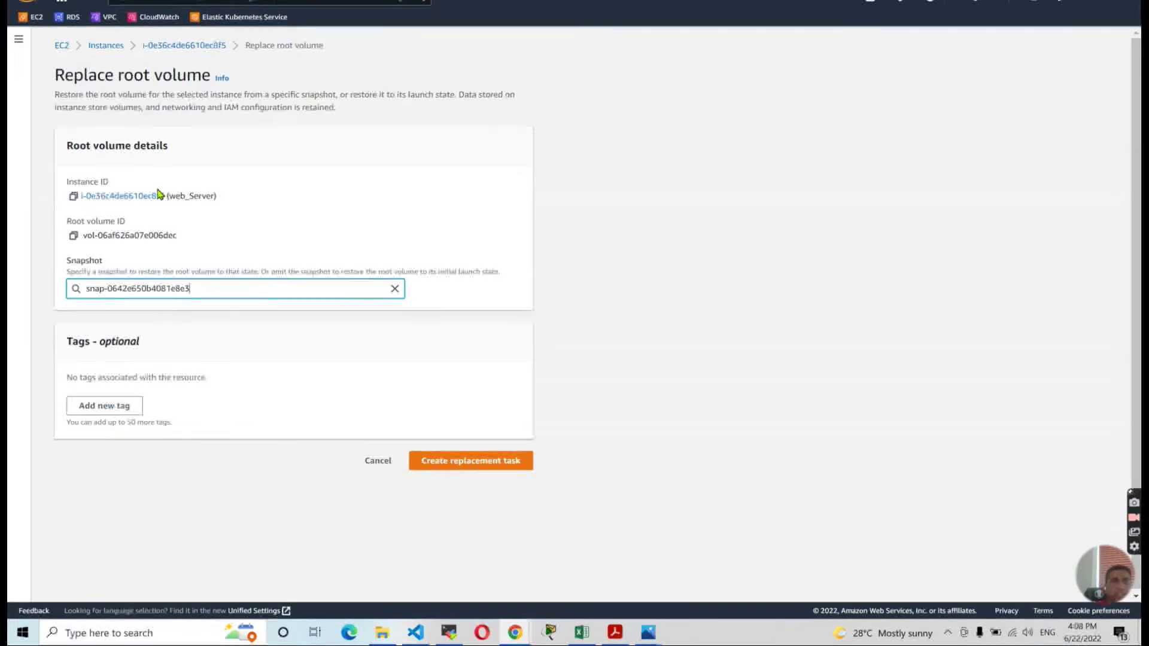
left_click(464, 462)
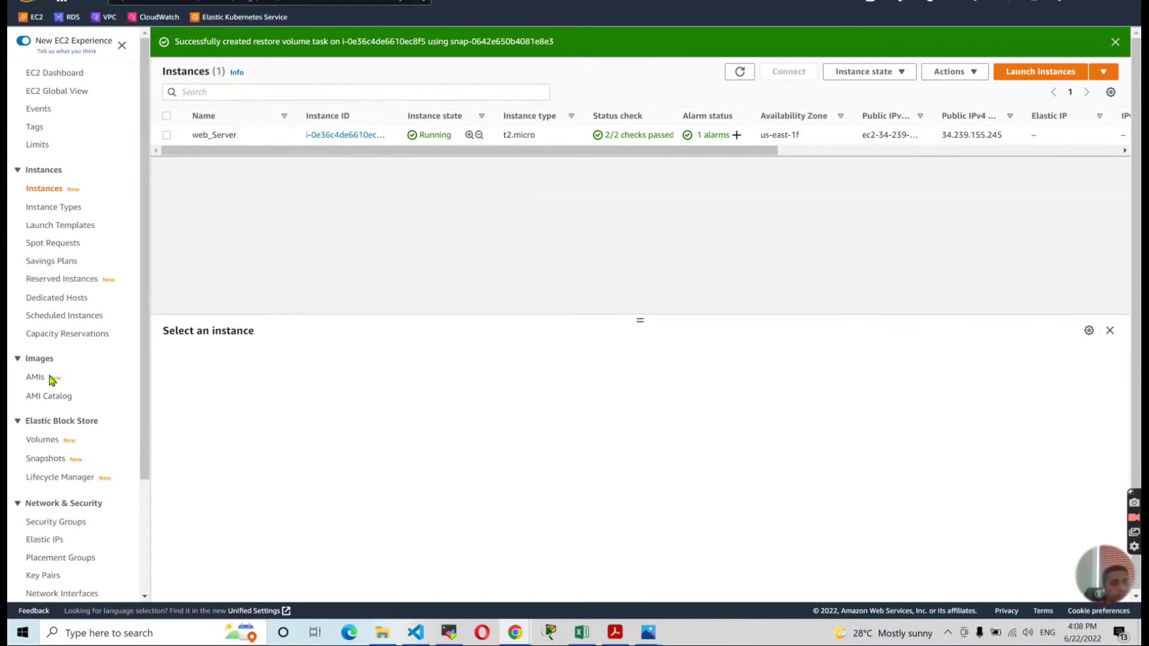
In EC2 Volumes, widen the Created column and inspect the new snapshot volume and in-use root volume.
left_click(47, 441)
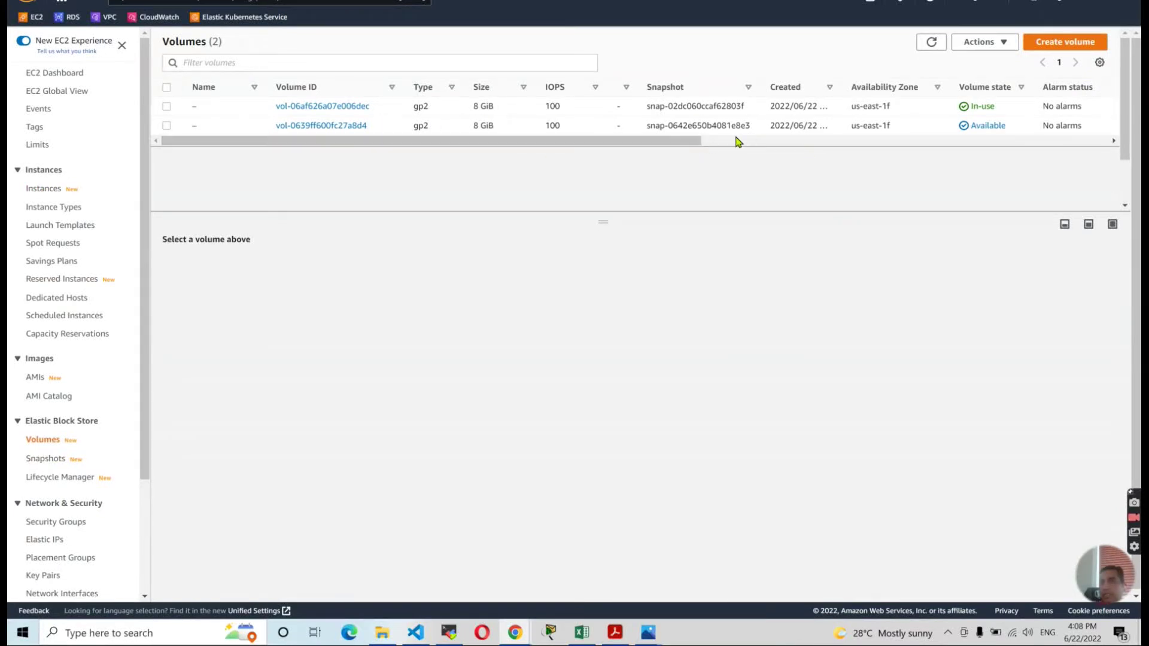
left_click_drag(692, 141, 732, 141)
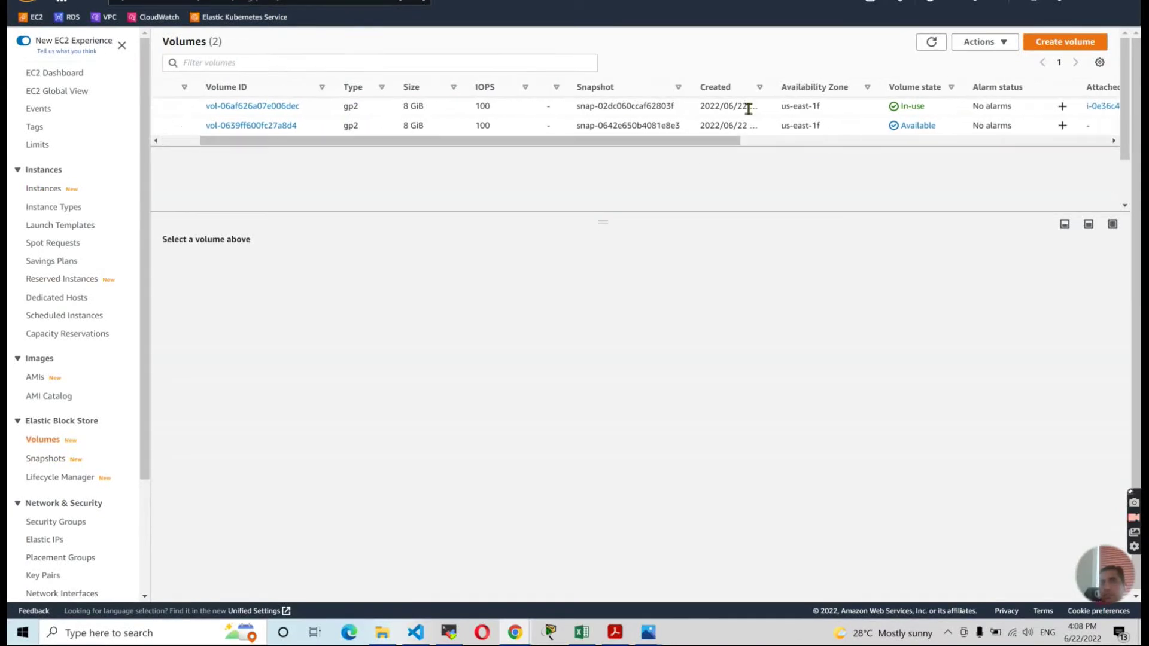
left_click_drag(773, 90, 843, 86)
left_click_drag(695, 143, 468, 162)
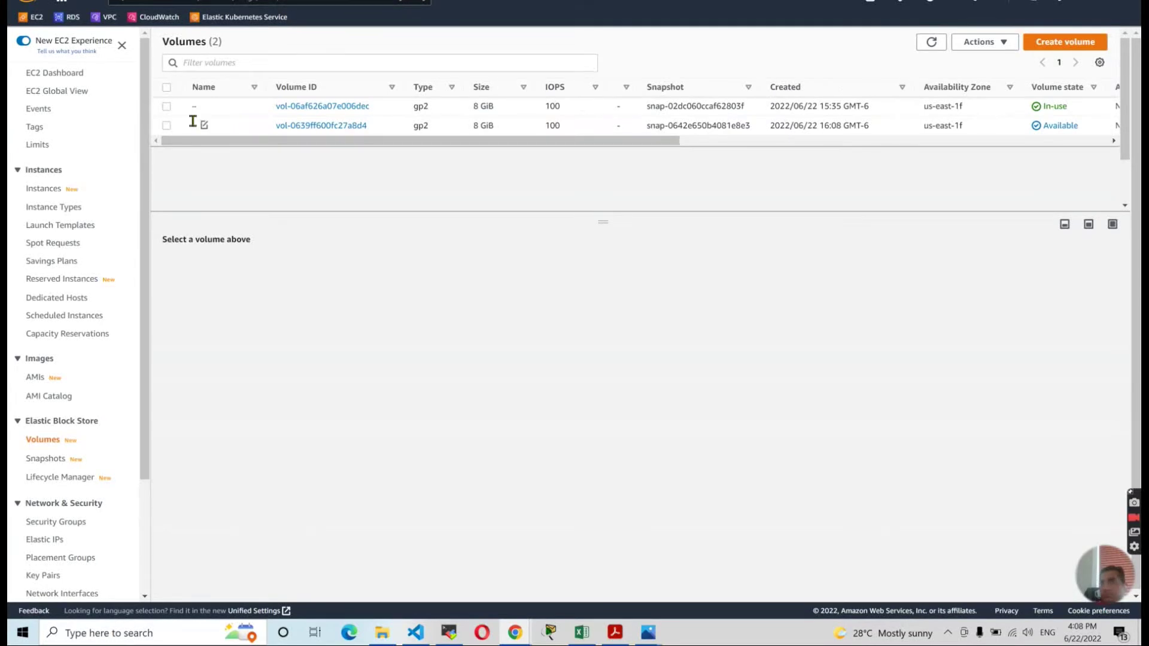
left_click(167, 107)
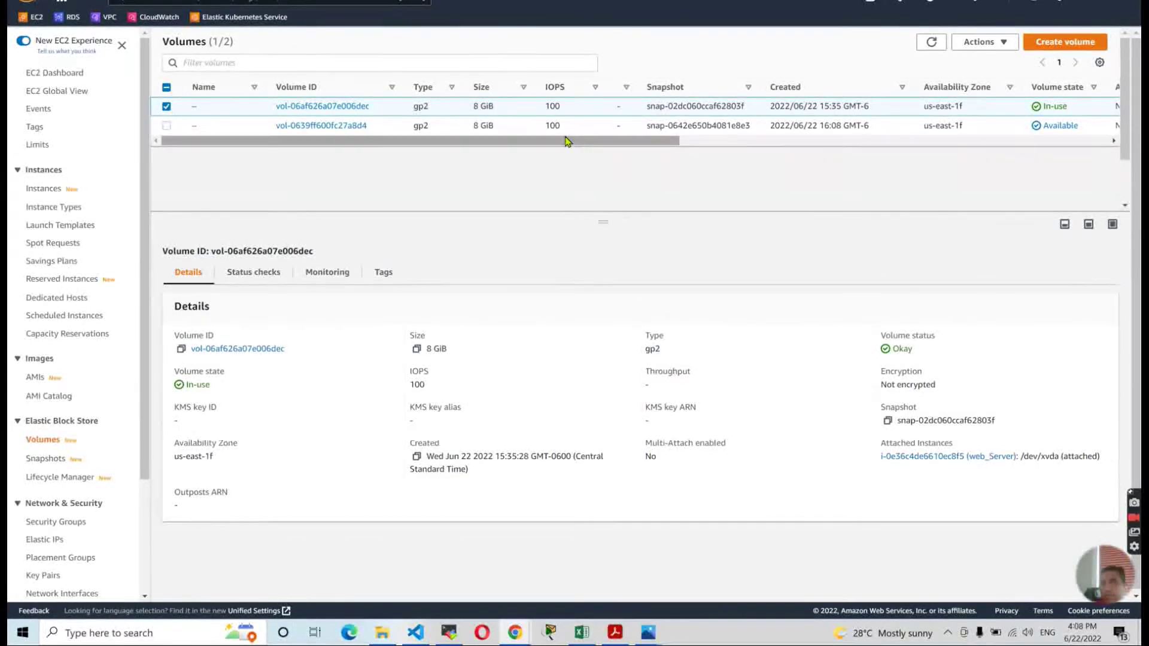
left_click_drag(567, 141, 795, 180)
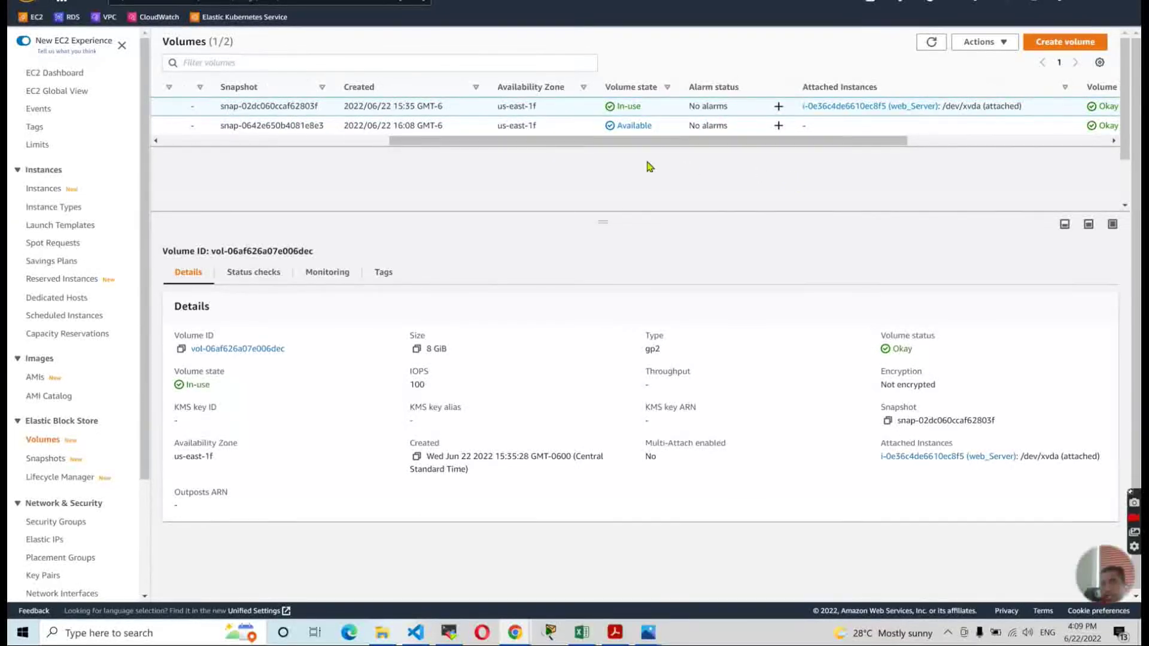
left_click_drag(639, 146, 401, 180)
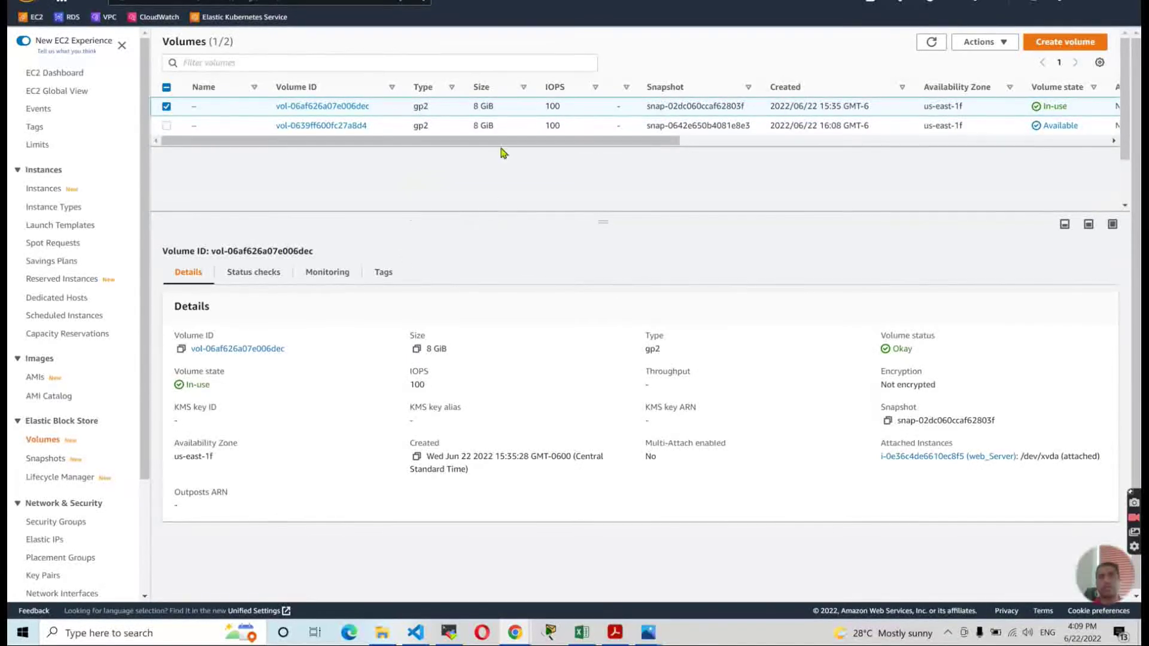
left_click_drag(673, 0, 704, 0)
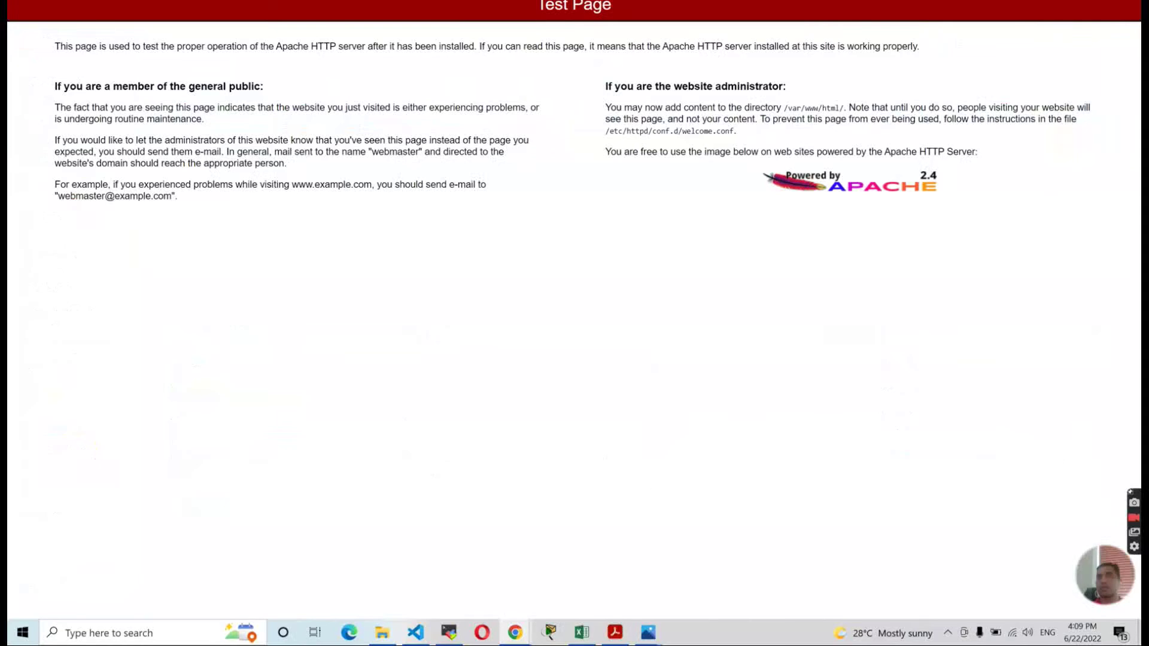
Reload the 34.239.155.245 page until the iPortfolio site replaces the Apache test page.
left_click_drag(717, 0, 731, 70)
left_click(88, 93)
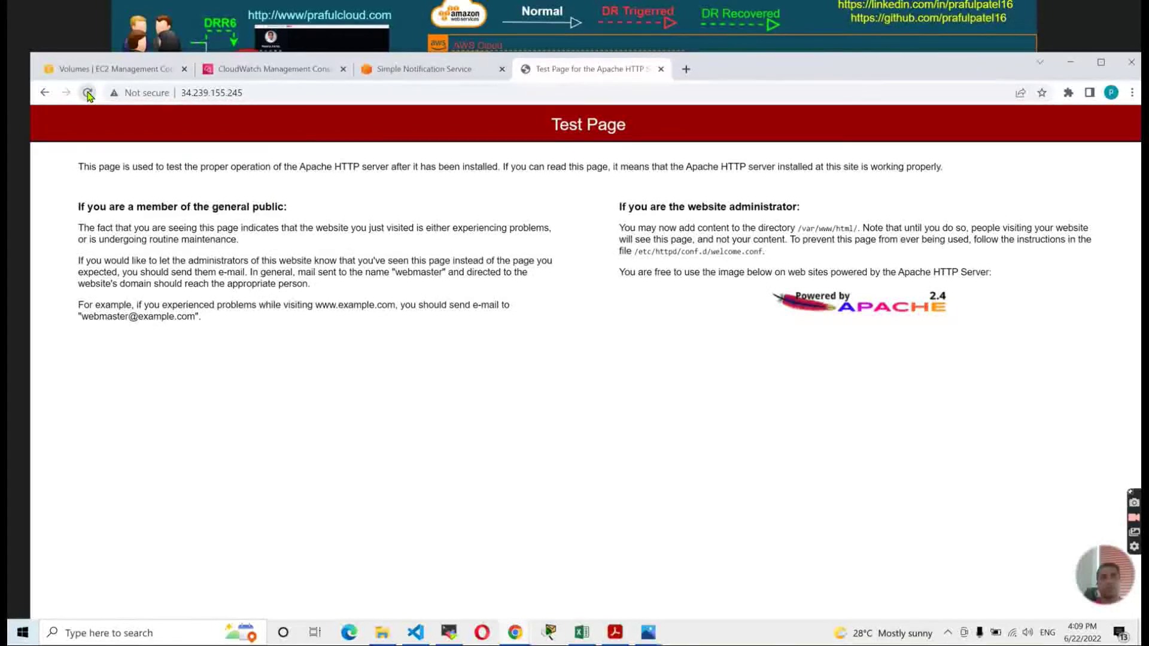
left_click(88, 93)
left_click(88, 93)
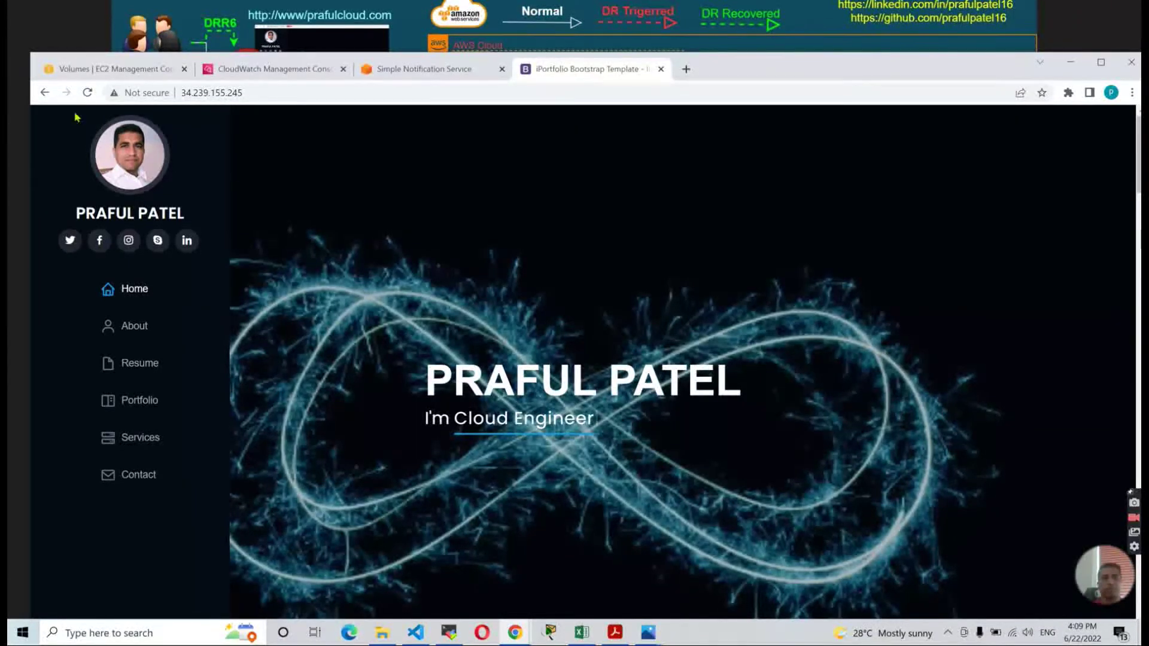
left_click(87, 93)
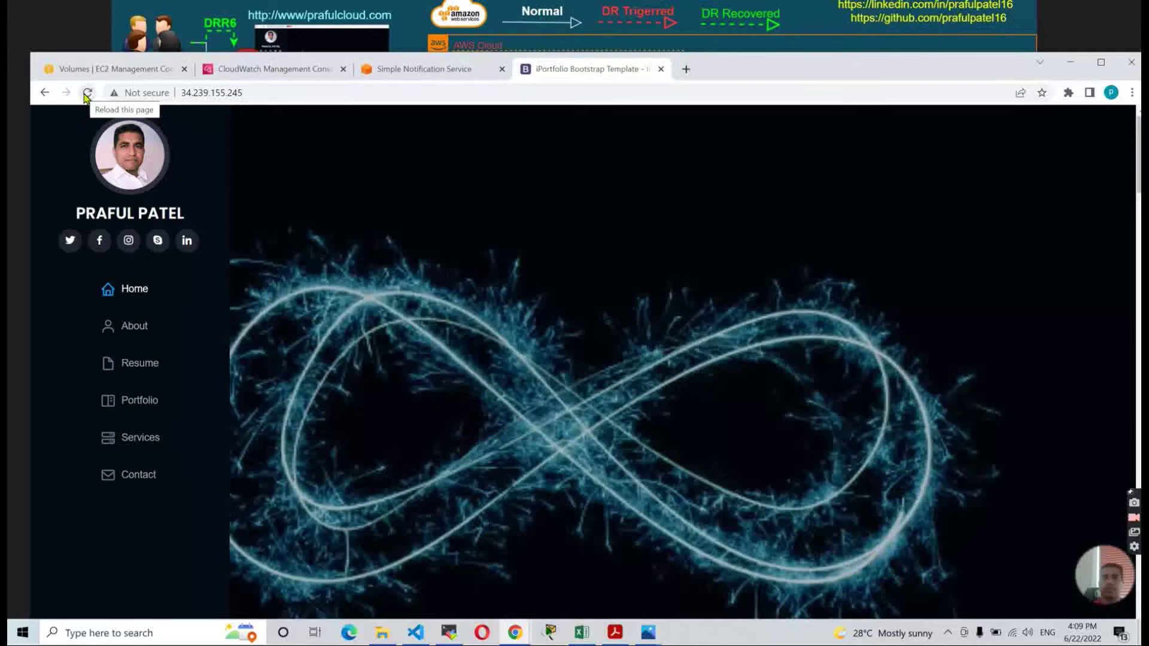
left_click(88, 93)
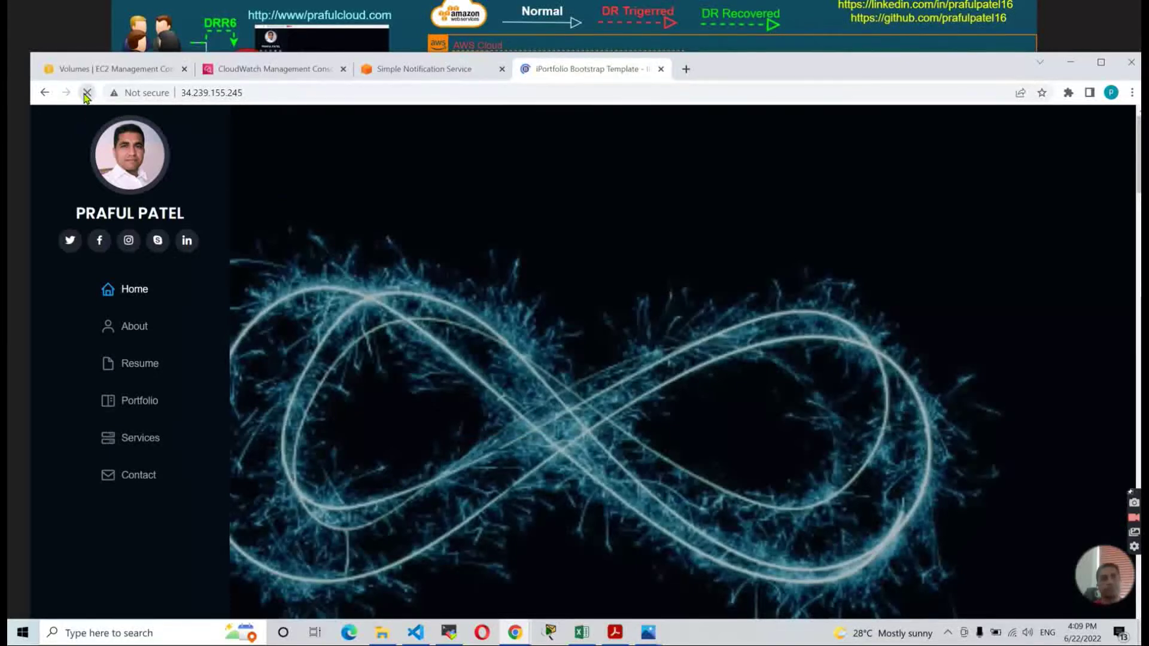
left_click(88, 93)
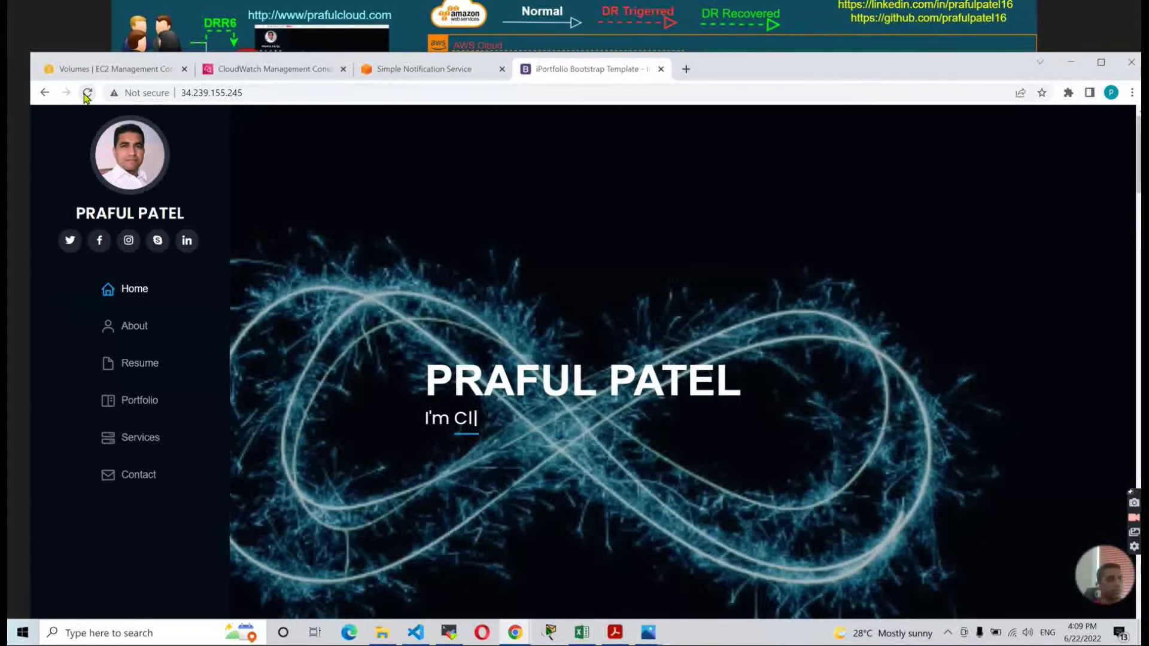
left_click(87, 92)
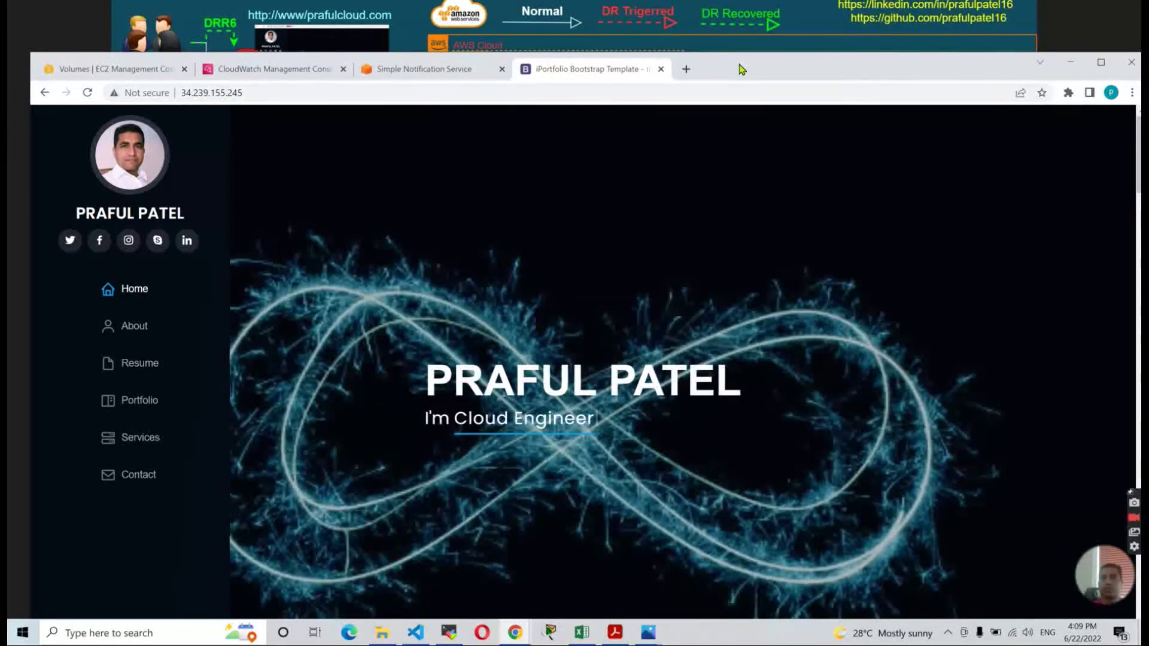
Show the portfolio full screen, then bring up the disaster-recovery architecture diagram from Photos.
key("F11")
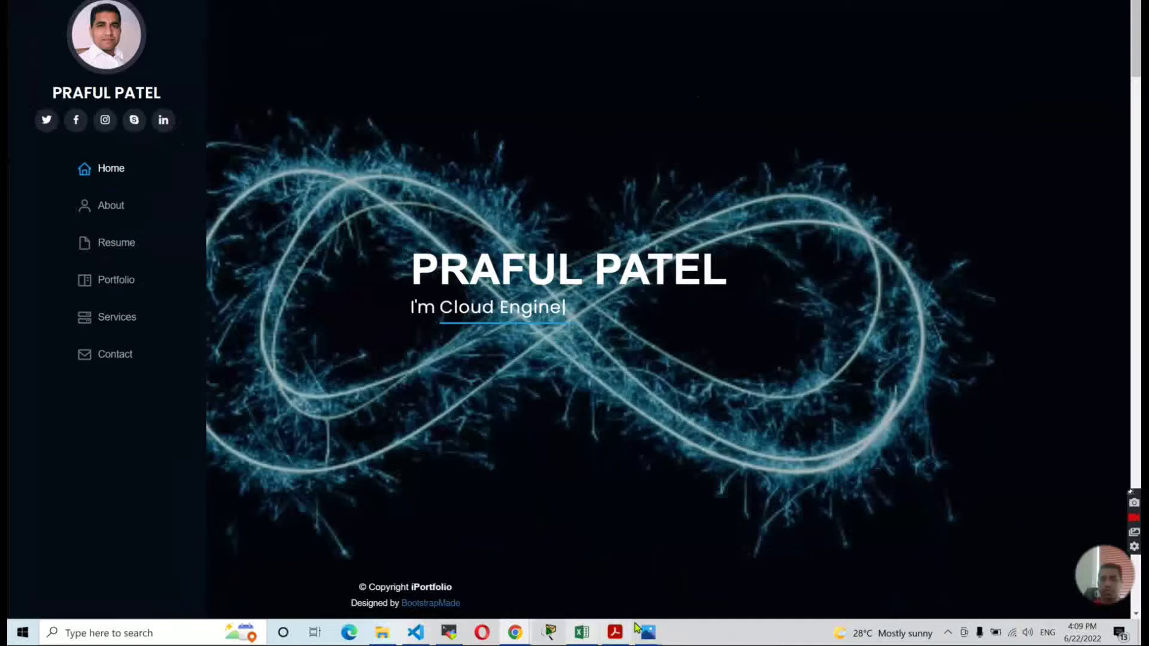
mouse_move(658, 632)
left_click(575, 559)
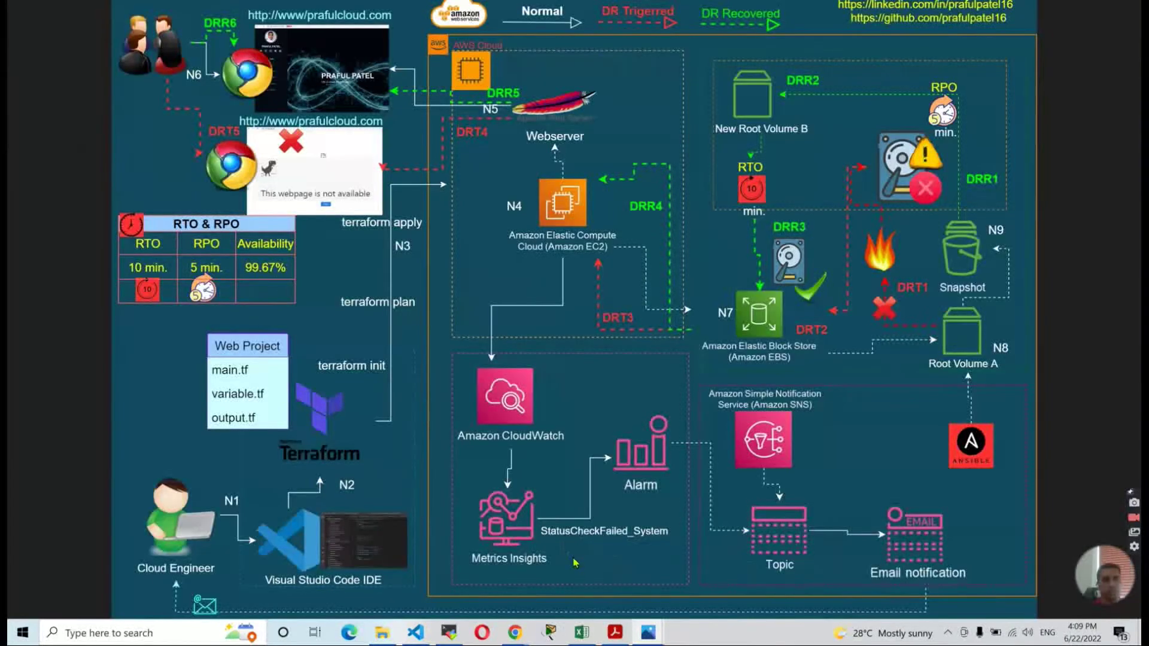